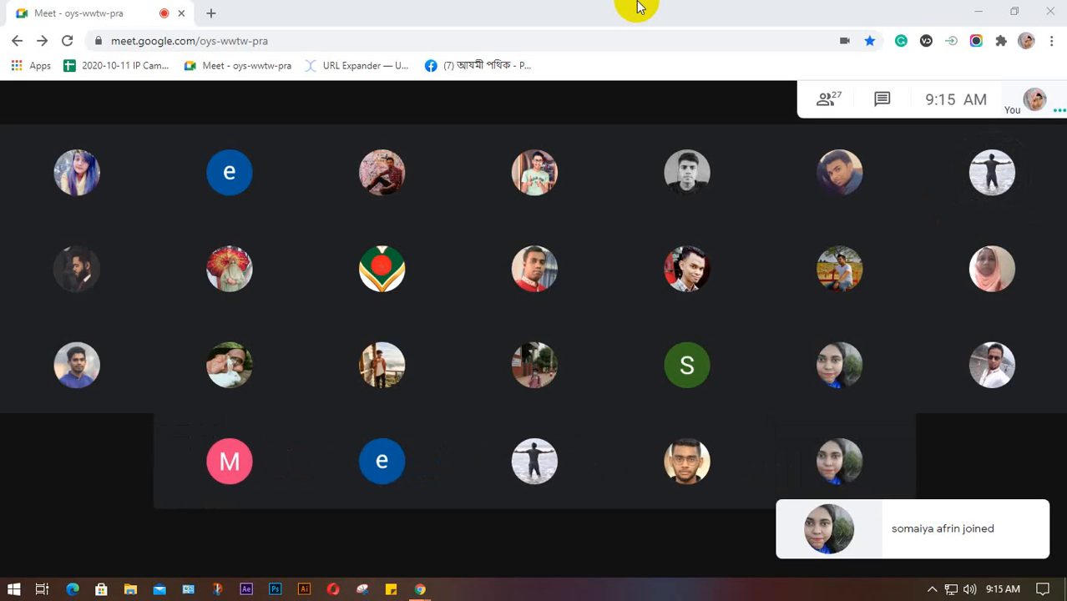
pyautogui.click(931, 590)
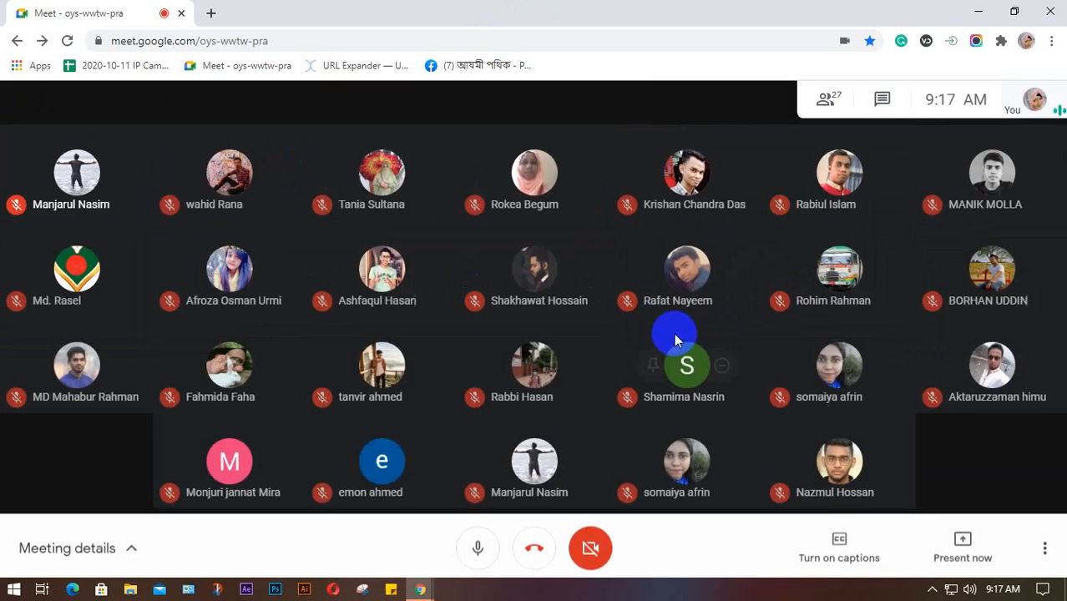
pyautogui.click(931, 589)
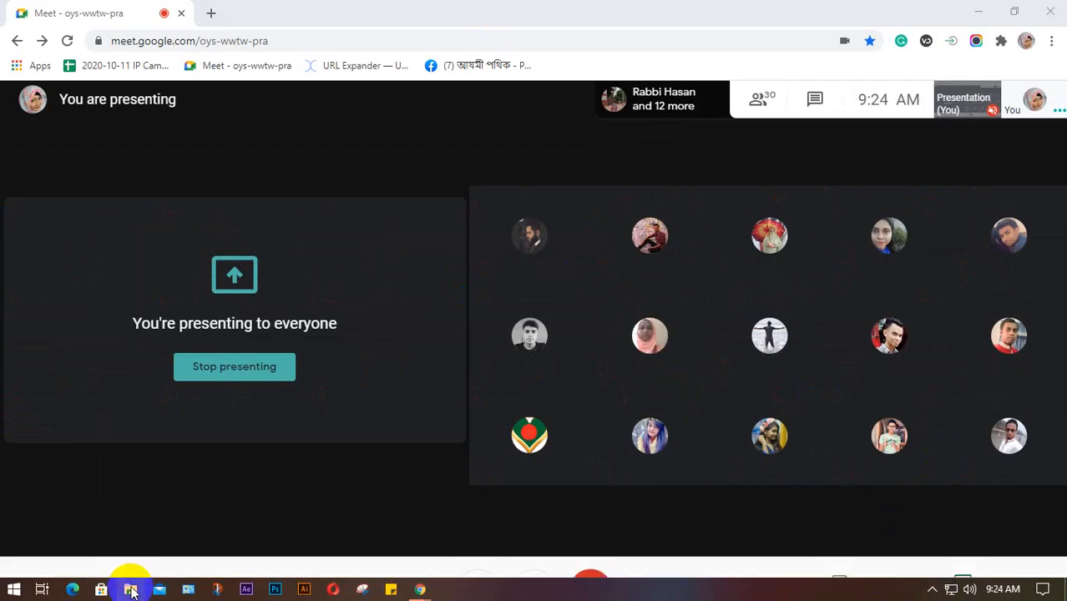
# Open the recent class 19 image from File Explorer to read the lesson topics, and close both windows
pyautogui.click(130, 589)
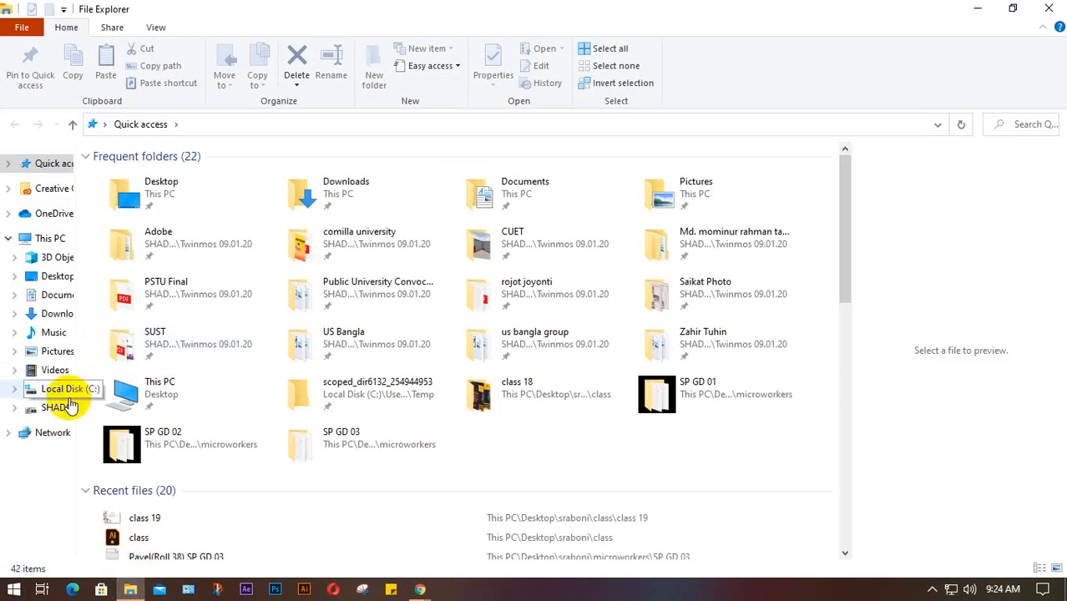
pyautogui.click(207, 518)
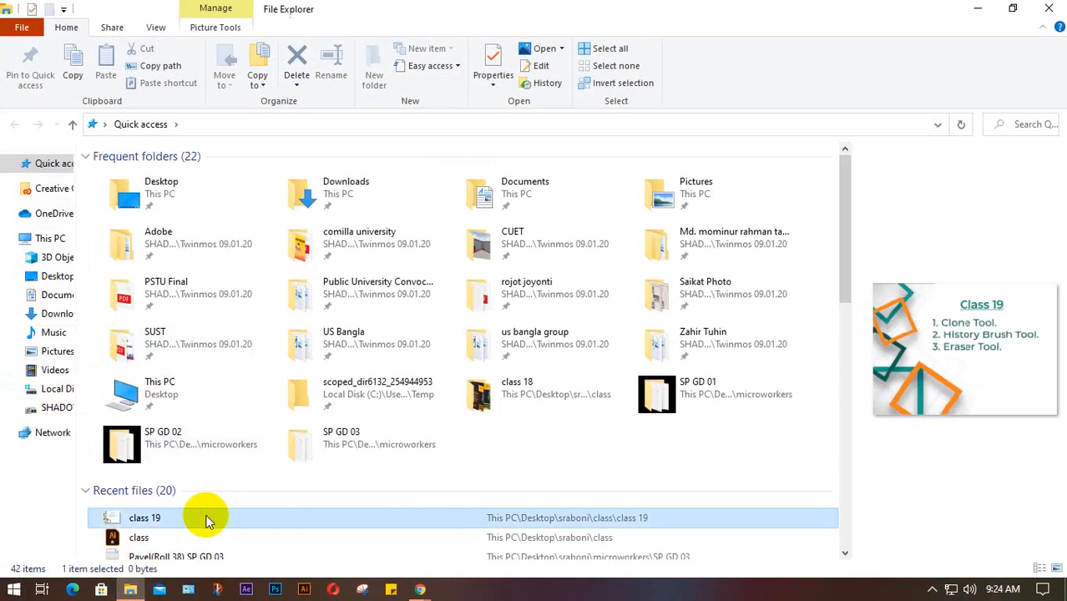
pyautogui.doubleClick(208, 519)
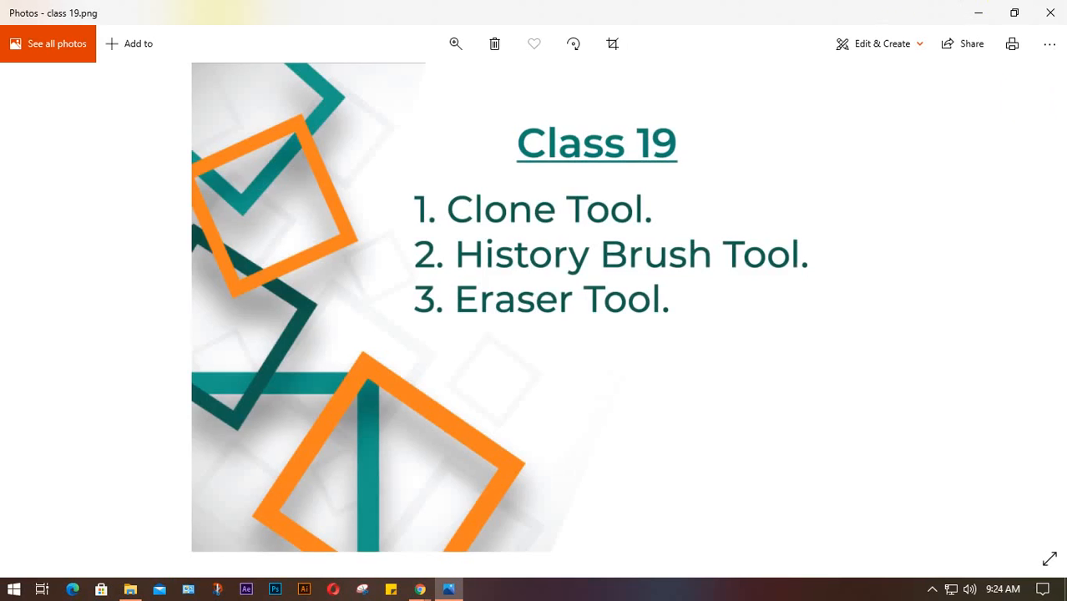
pyautogui.click(1049, 8)
pyautogui.click(981, 11)
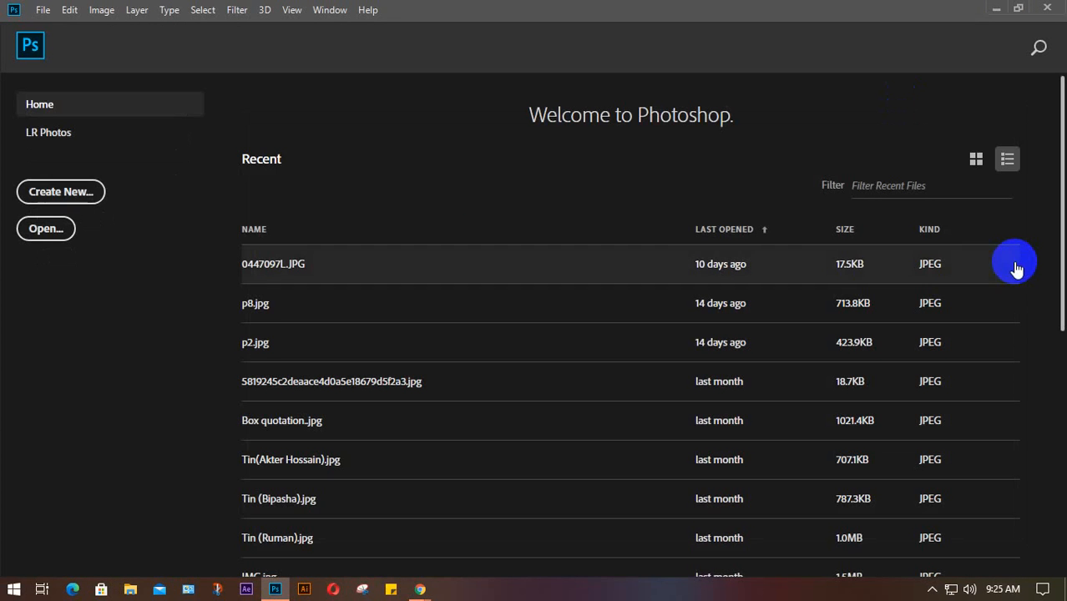
# In Photoshop, create a white 7 x 5 inch RGB document at 300 pixels/inch named "class 19"
pyautogui.click(51, 193)
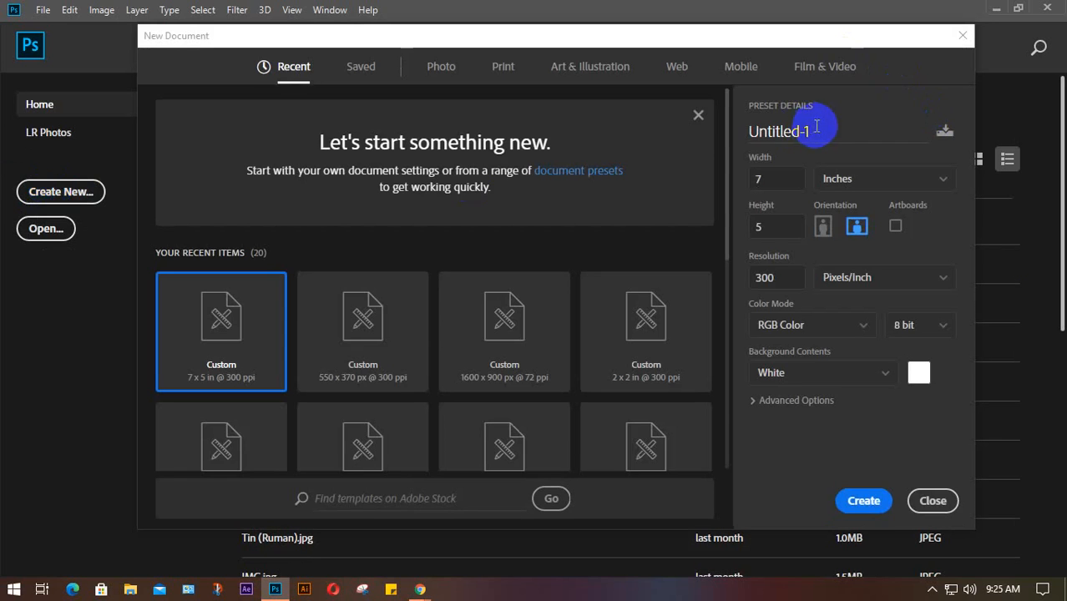
pyautogui.moveTo(813, 130); pyautogui.dragTo(740, 135)
pyautogui.write('class')
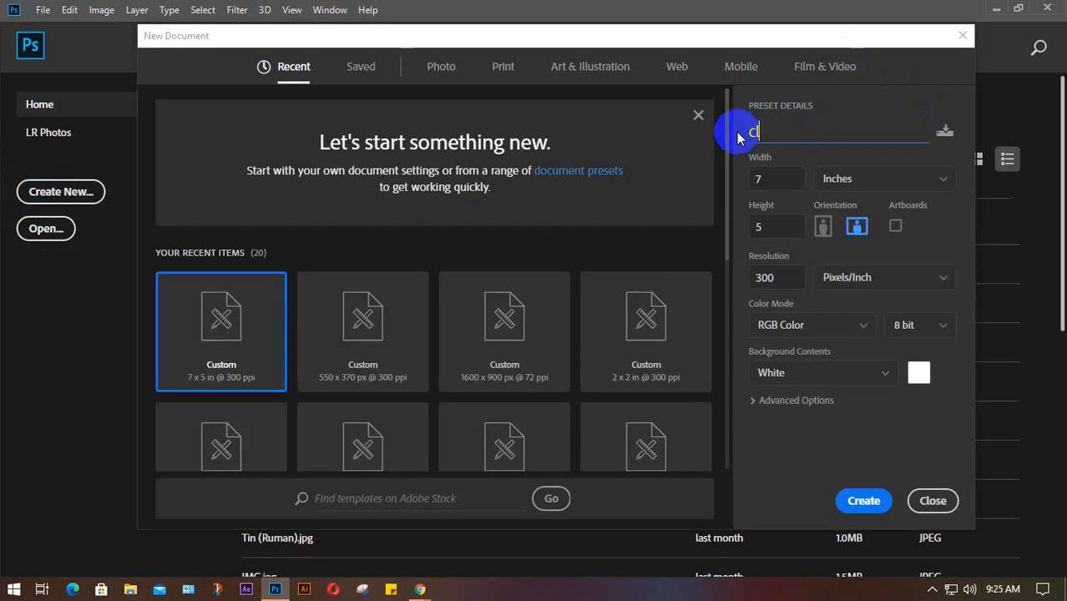
pyautogui.write(' 19')
pyautogui.press('Return')
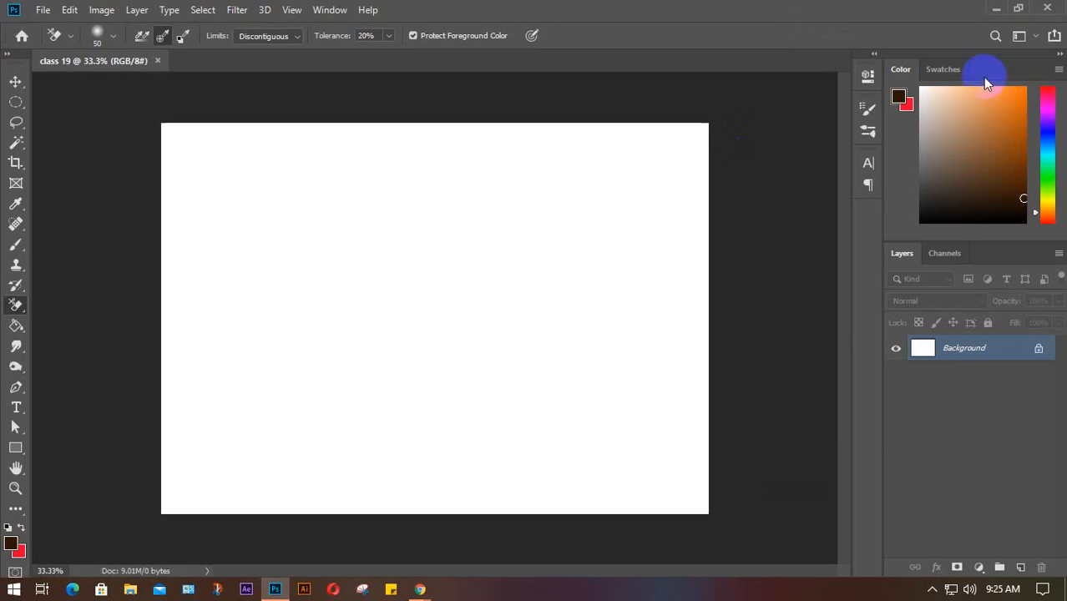
# Restore the Photoshop window from full screen and narrow it so the Google Meet call shows beside it
pyautogui.click(1017, 9)
pyautogui.moveTo(279, 130); pyautogui.dragTo(865, 137)
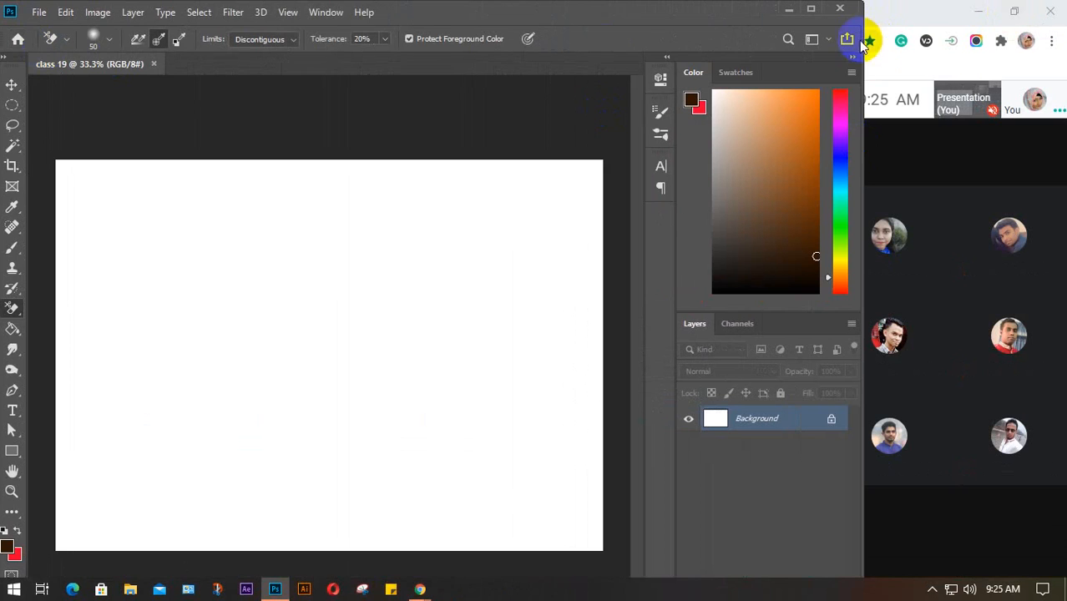
pyautogui.moveTo(862, 65); pyautogui.dragTo(736, 84)
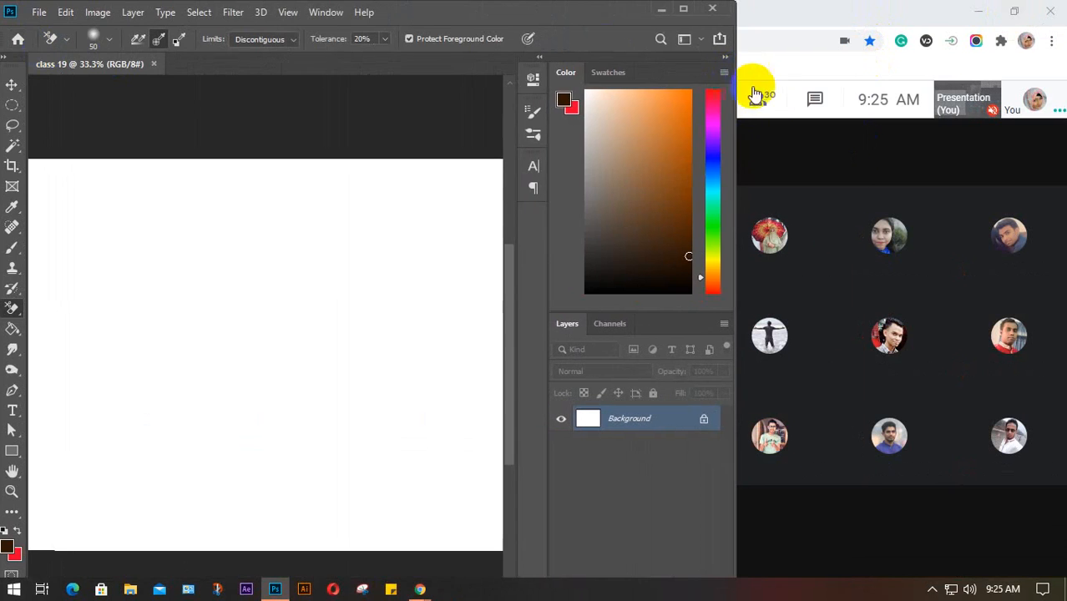
# Open the participant list of the Google Meet call, view it beside the Photoshop window, and close it
pyautogui.click(759, 94)
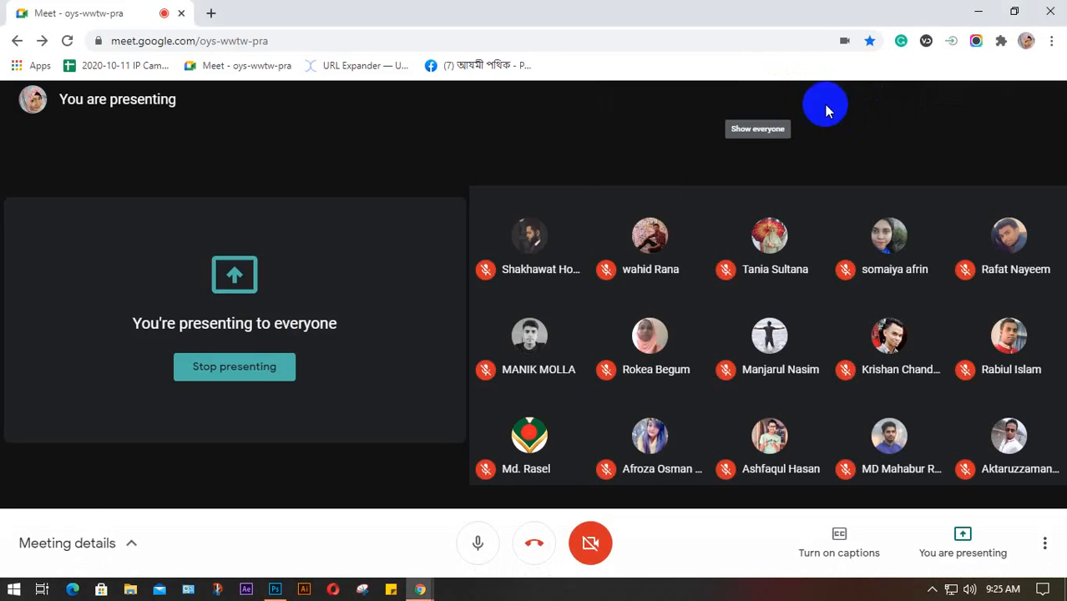
pyautogui.click(874, 143)
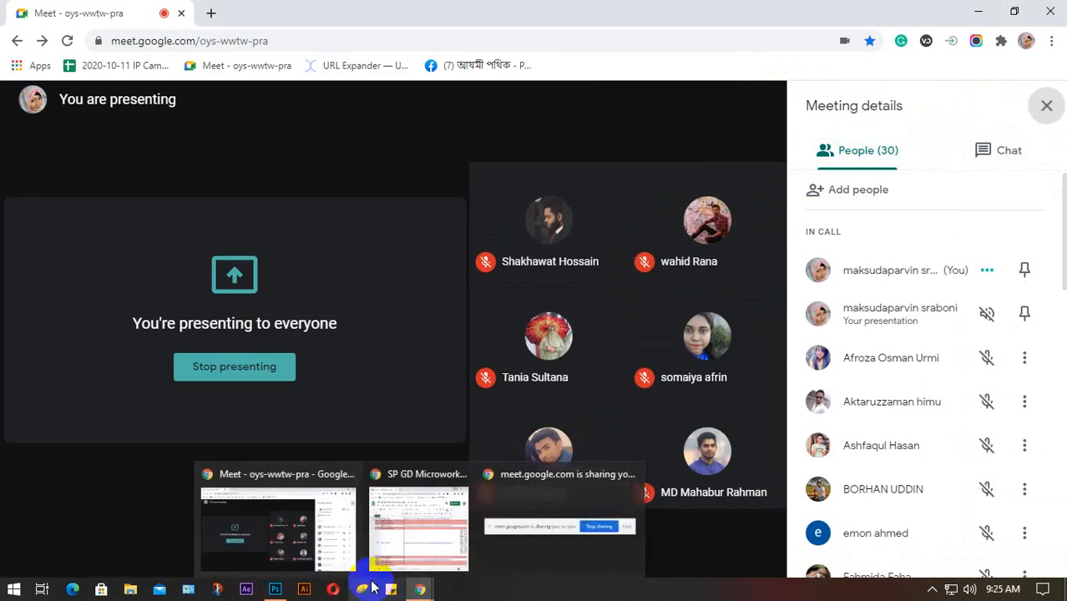
pyautogui.click(278, 586)
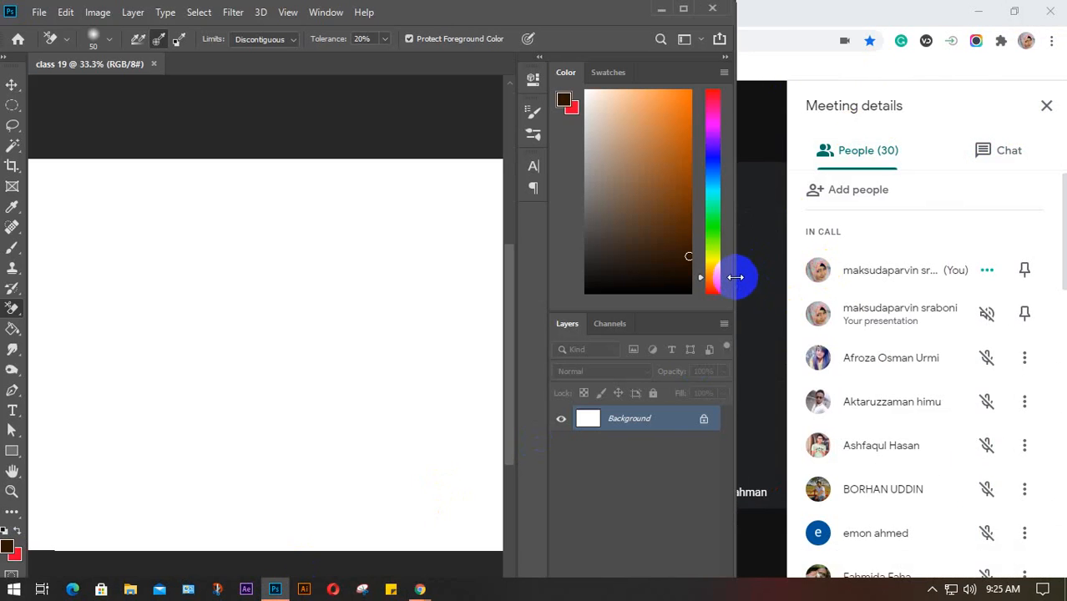
pyautogui.moveTo(736, 276); pyautogui.dragTo(892, 283)
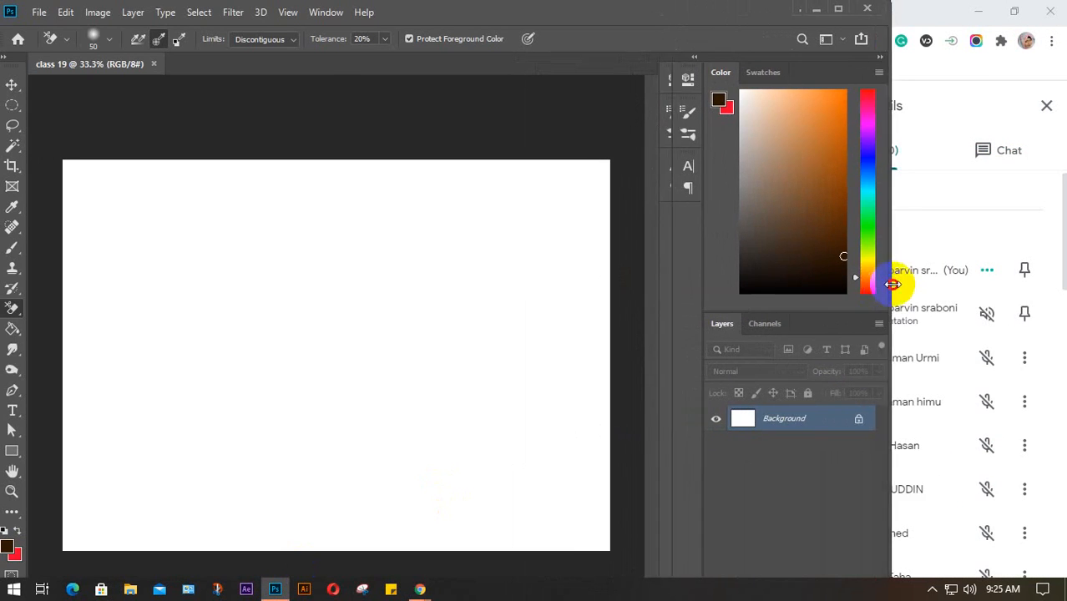
pyautogui.click(1046, 105)
pyautogui.click(1046, 105)
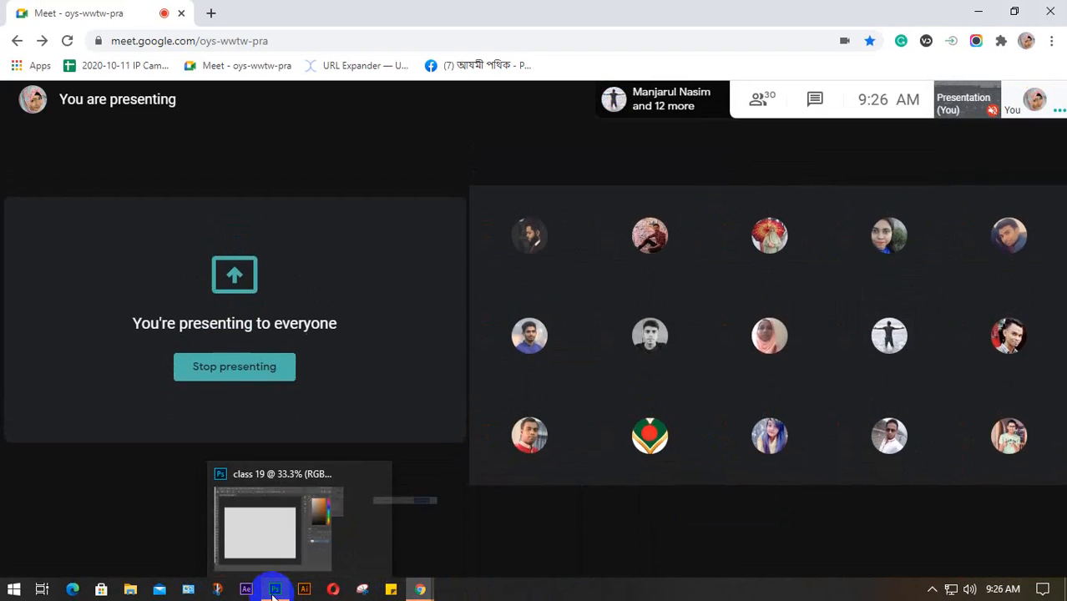
# Return to Photoshop, widen its window so only a strip of the call shows, and activate the Move tool
pyautogui.click(274, 591)
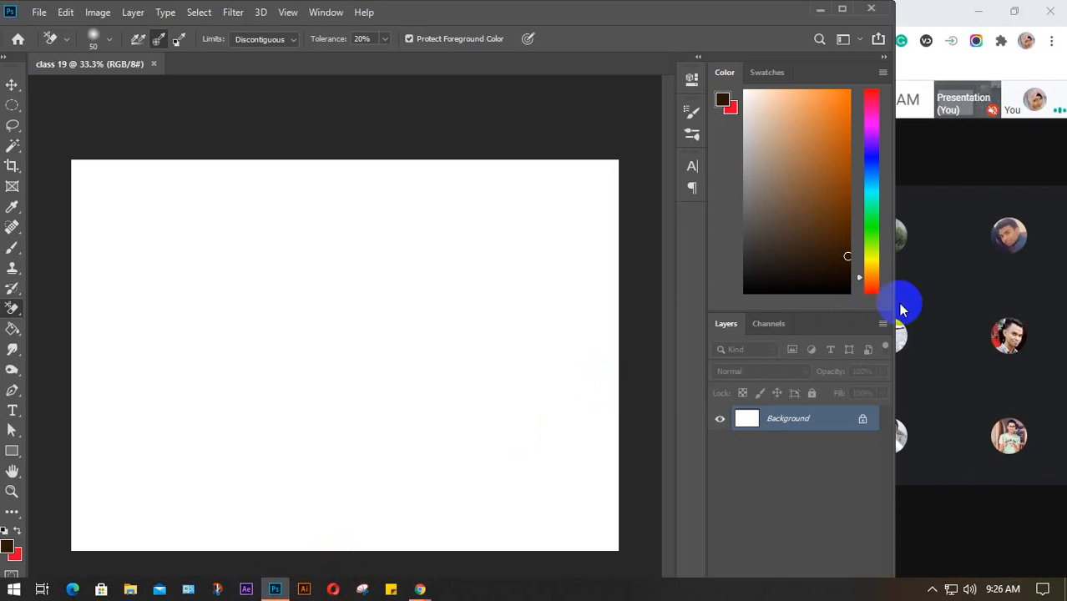
pyautogui.moveTo(895, 301); pyautogui.dragTo(991, 302)
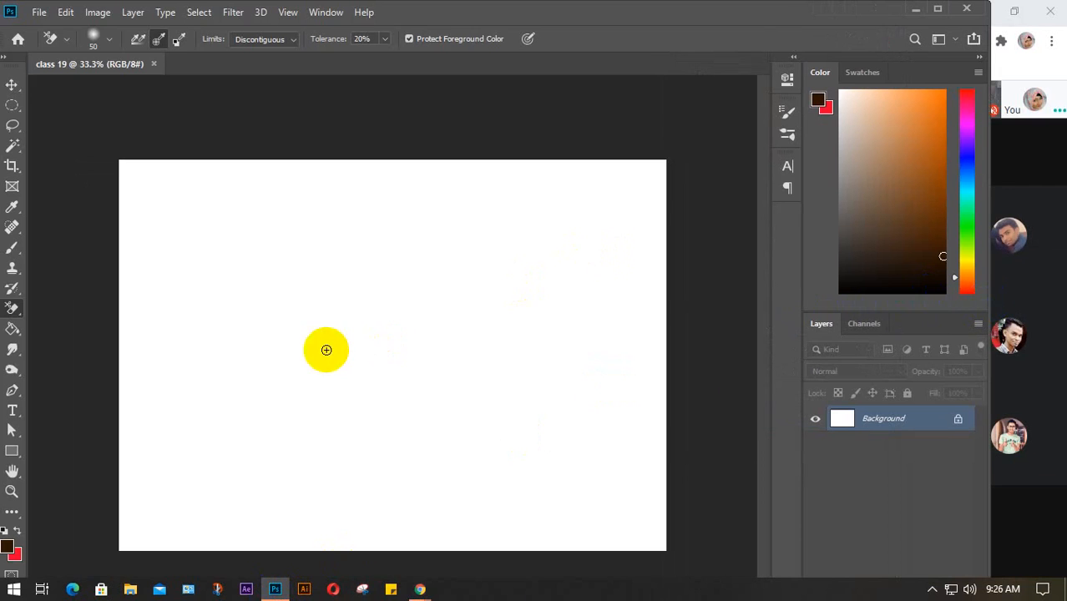
pyautogui.click(12, 84)
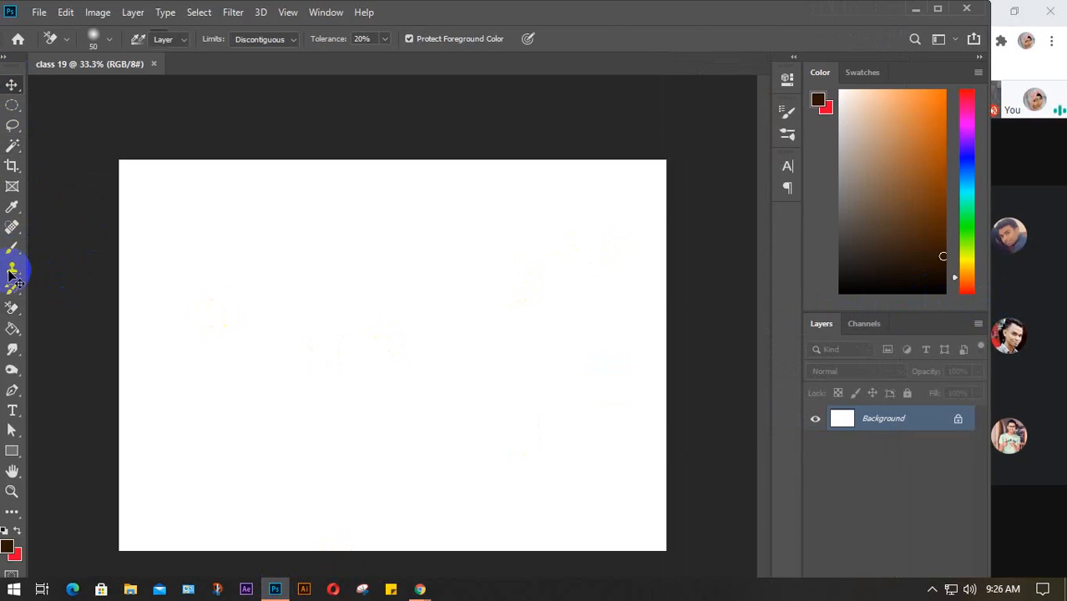
pyautogui.press('v')
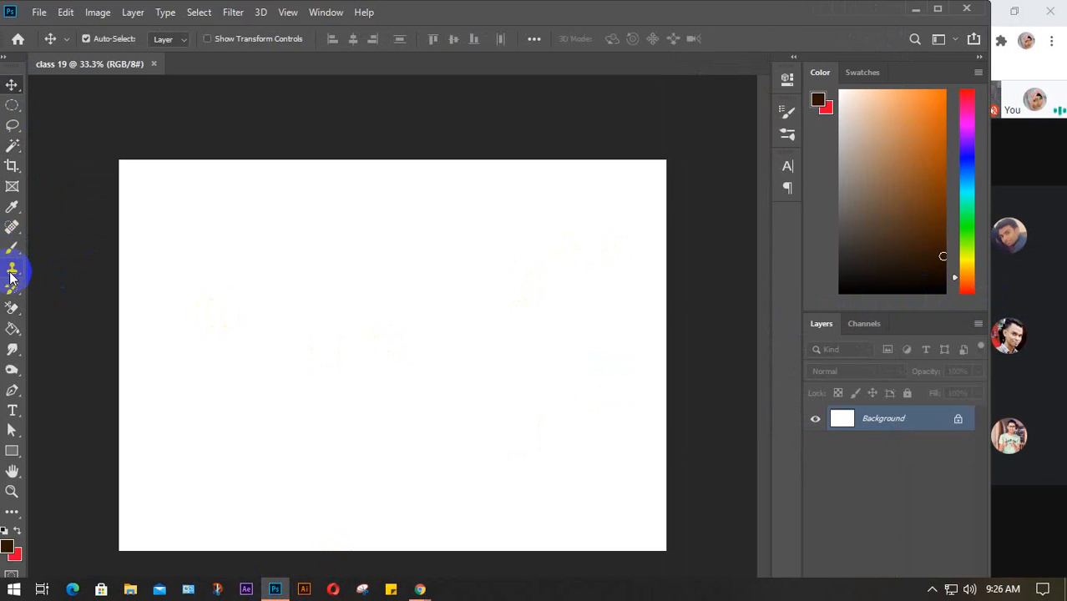
# Examine the tool variants grouped with the Clone Stamp, Spot Healing Brush and History Brush, ending on the Clone Stamp Tool
pyautogui.click(10, 275)
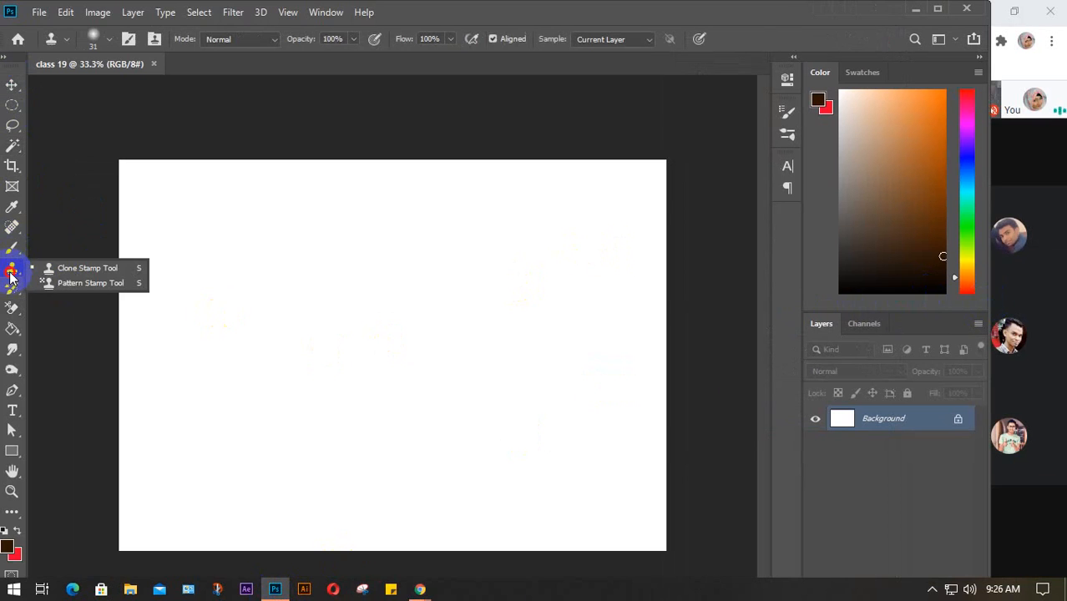
pyautogui.moveTo(10, 276)
pyautogui.mouseDown()
pyautogui.moveTo(98, 273)
pyautogui.moveTo(88, 291)
pyautogui.mouseUp()
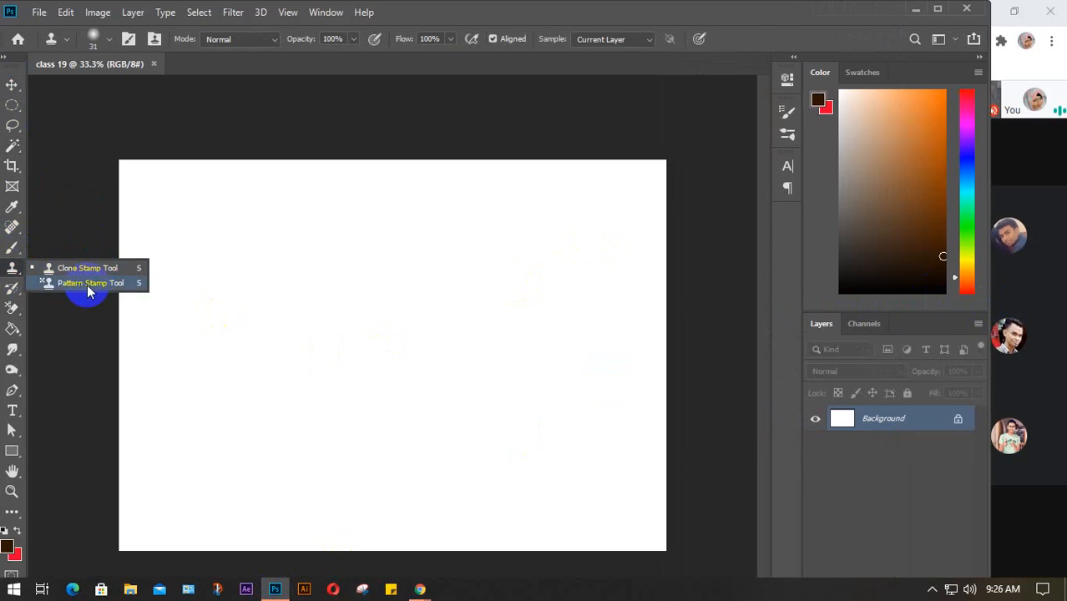
pyautogui.moveTo(87, 291)
pyautogui.mouseDown()
pyautogui.moveTo(65, 266)
pyautogui.moveTo(76, 284)
pyautogui.moveTo(72, 272)
pyautogui.mouseUp()
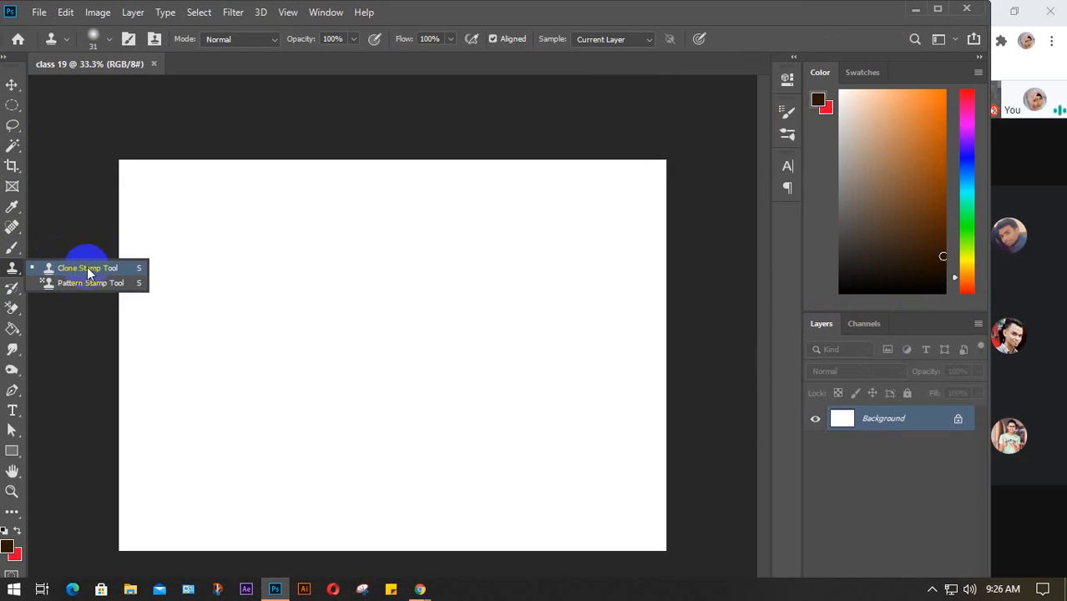
pyautogui.click(11, 227)
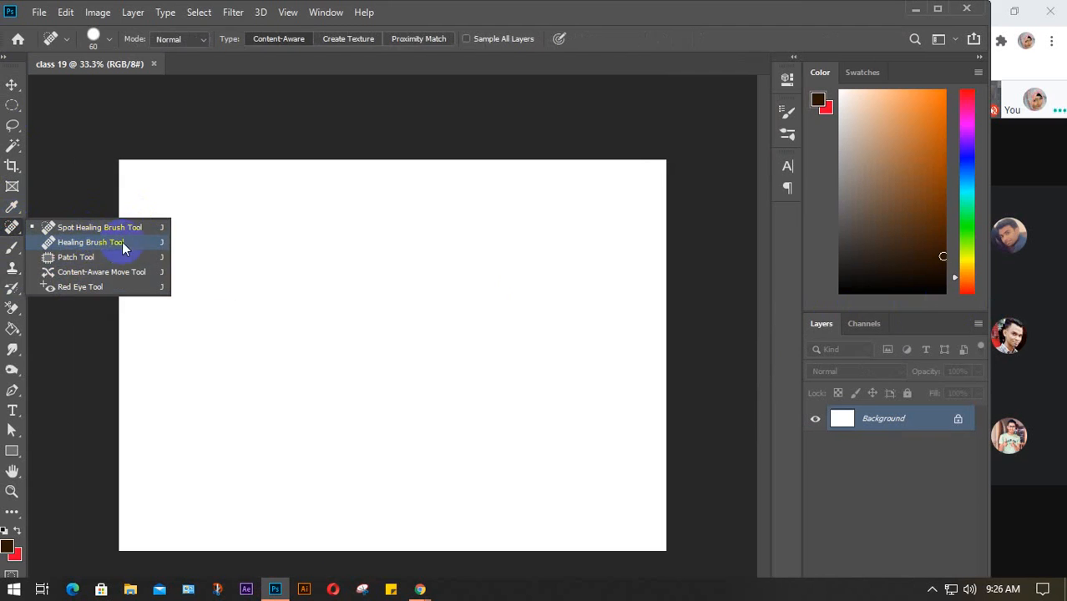
pyautogui.click(12, 289)
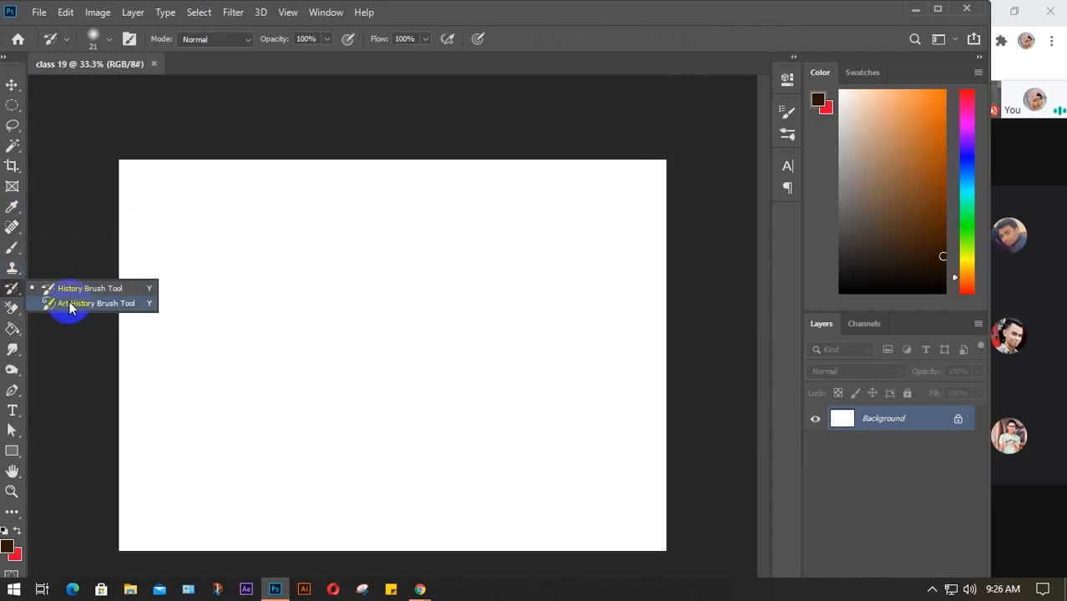
pyautogui.click(12, 267)
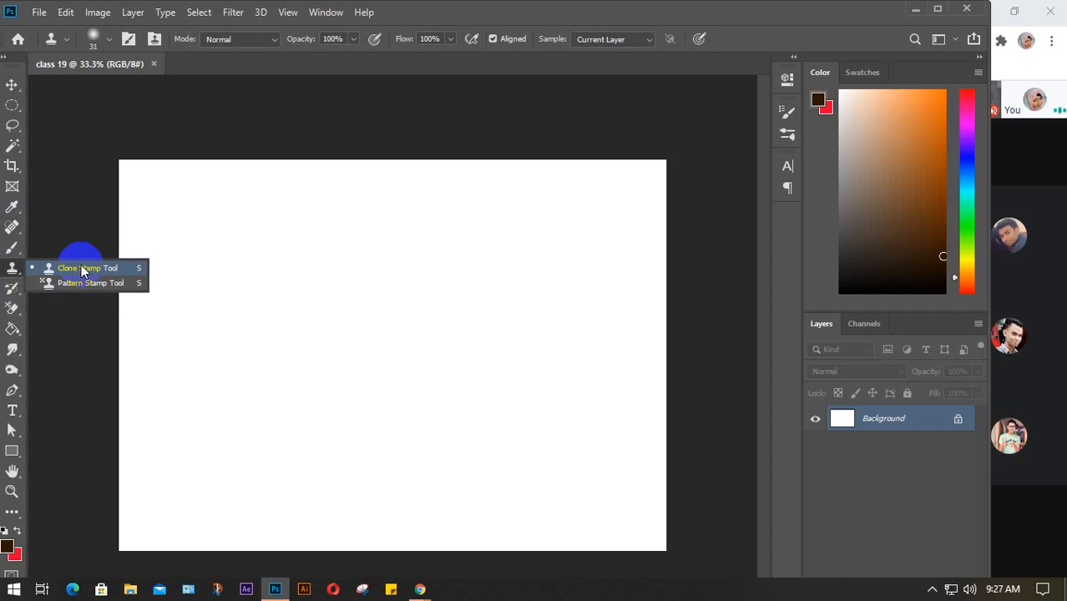
# Switch to Chrome and search Google for "bird" in a new tab
pyautogui.click(420, 589)
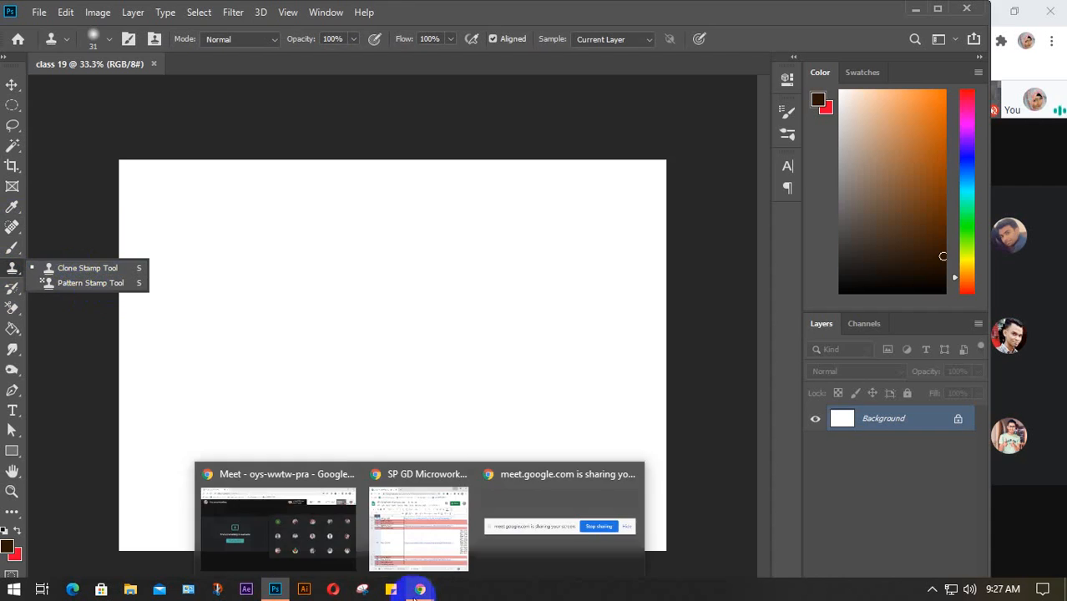
pyautogui.click(317, 548)
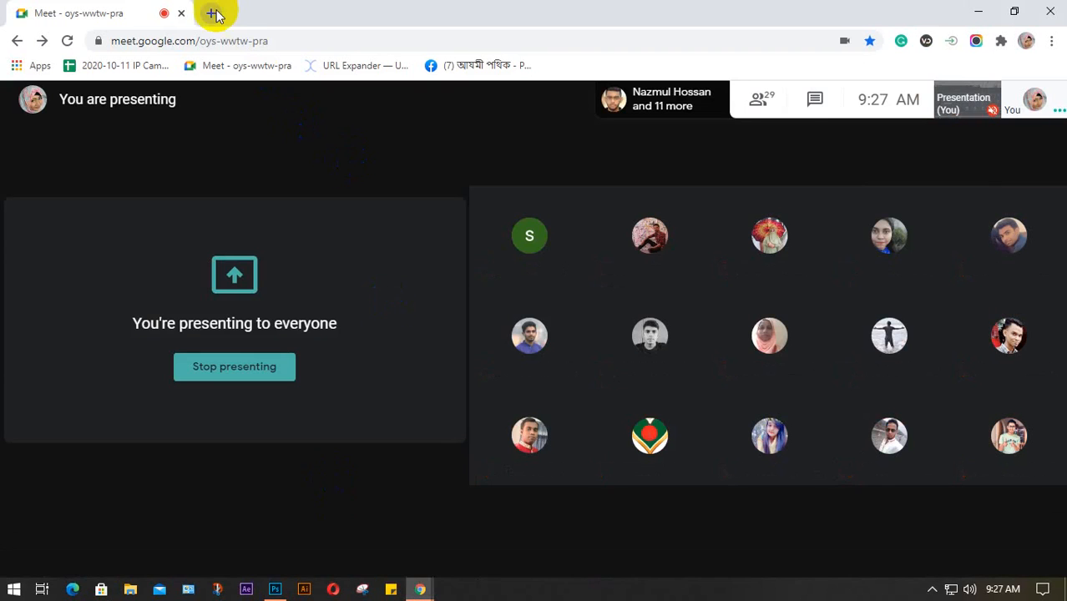
pyautogui.click(213, 13)
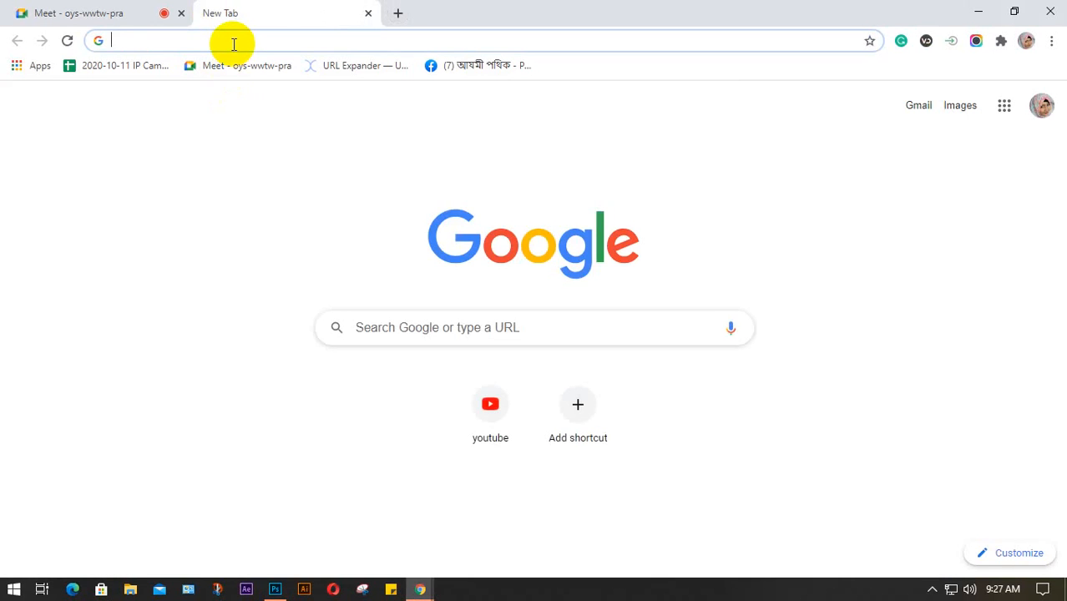
pyautogui.write('b')
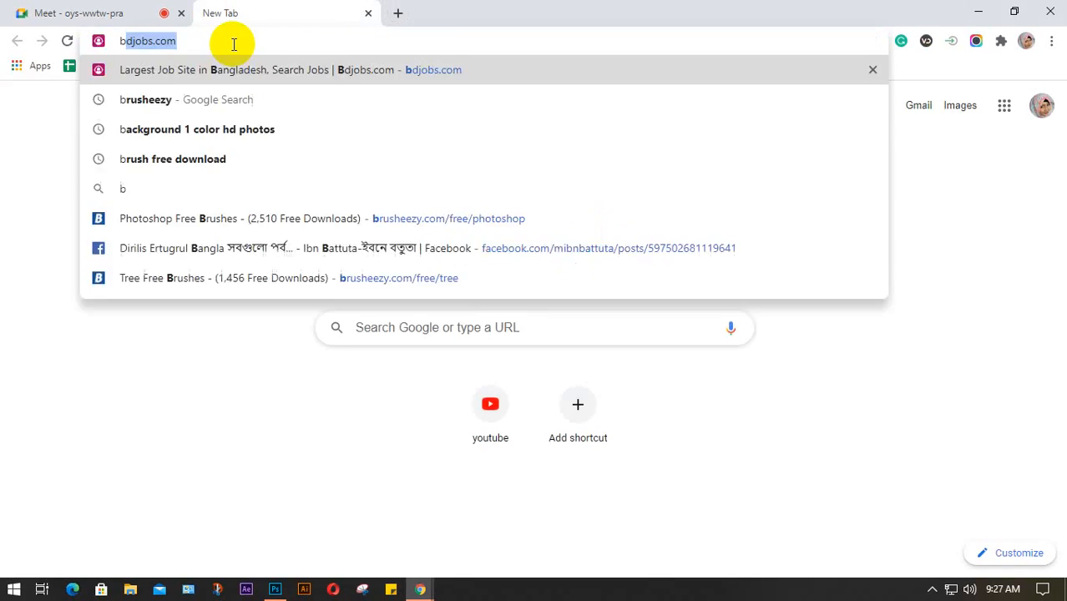
pyautogui.write('ird')
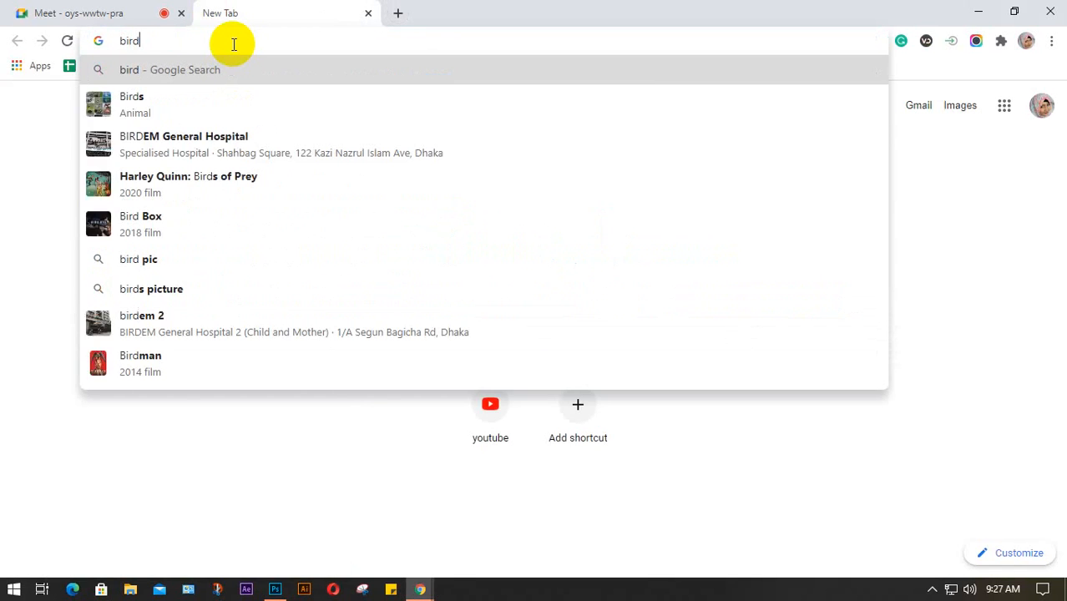
pyautogui.press('Return')
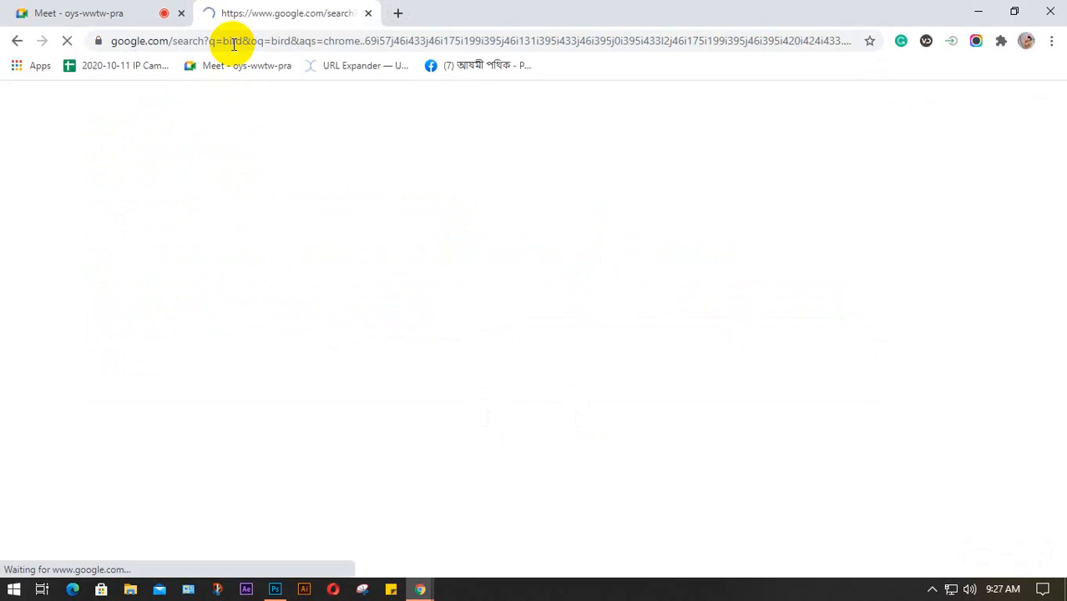
# Show the image results for bird and open the preview of the orange-breasted robin from Love The Garden
pyautogui.click(218, 157)
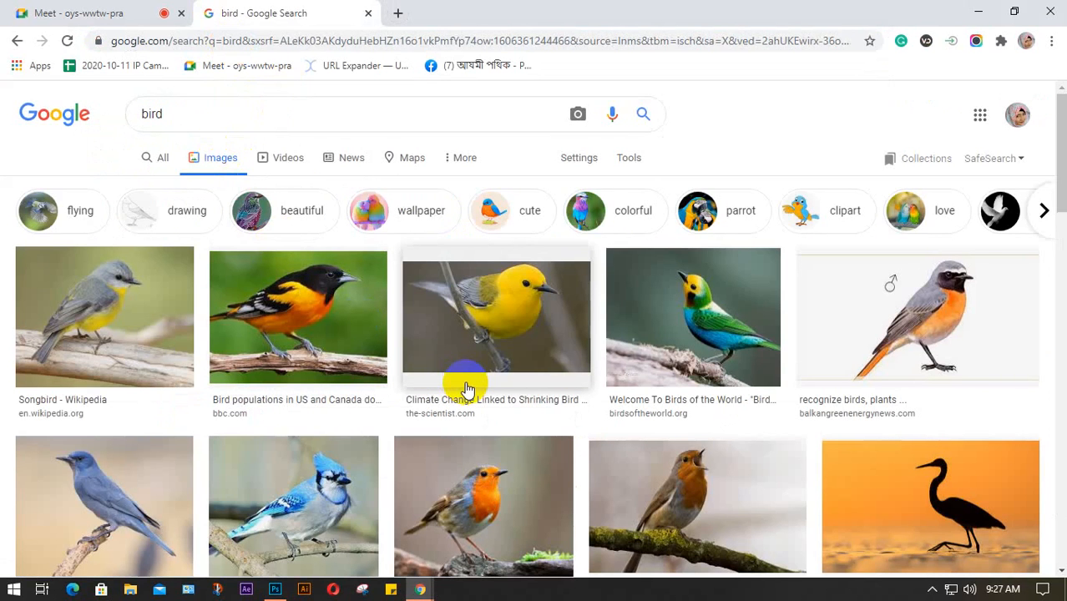
pyautogui.scroll(-1, 451, 376)
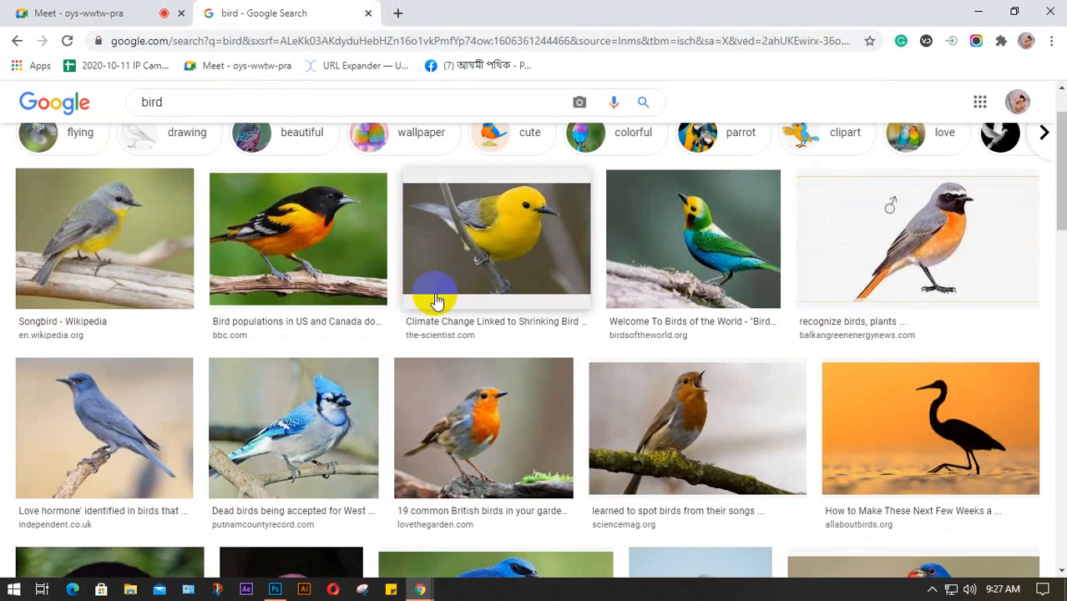
pyautogui.click(477, 433)
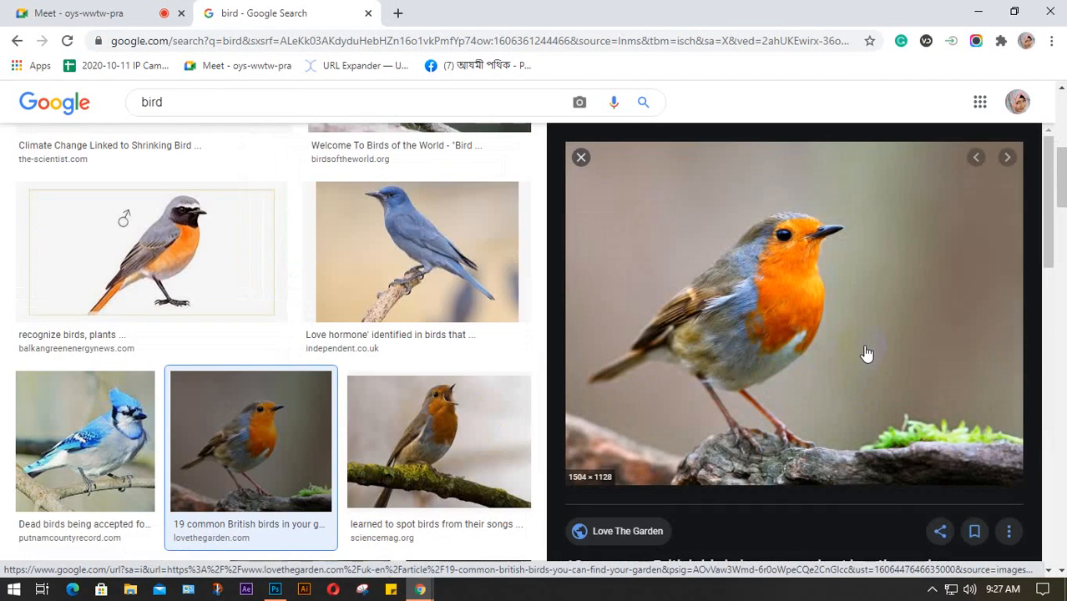
# Save the robin image to the Desktop as the JPEG UK_wildbirds-01-robin, and return to the Meet call
pyautogui.rightClick(798, 275)
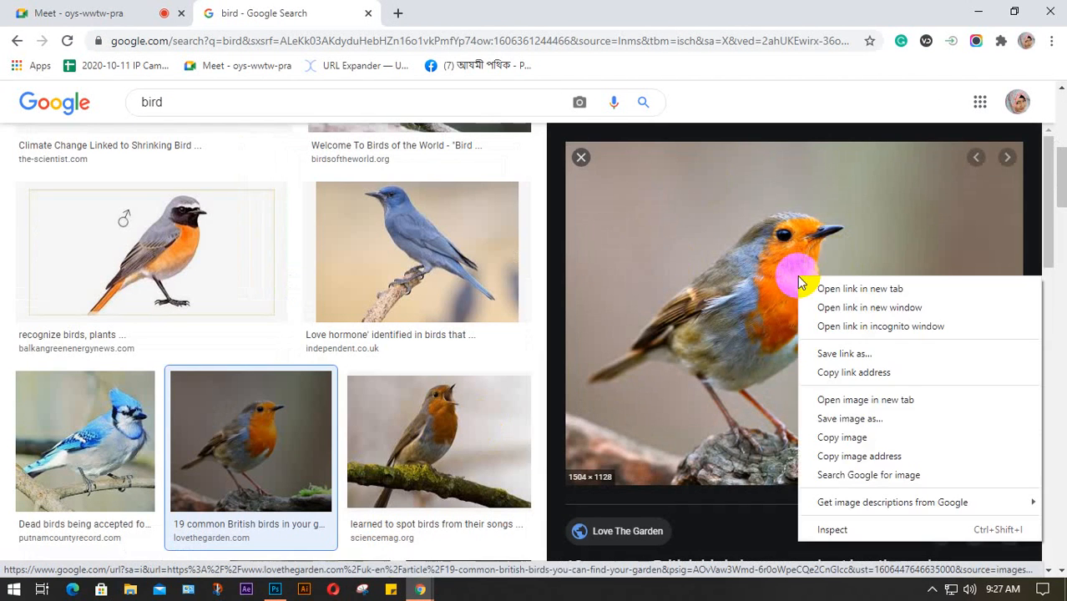
pyautogui.click(839, 419)
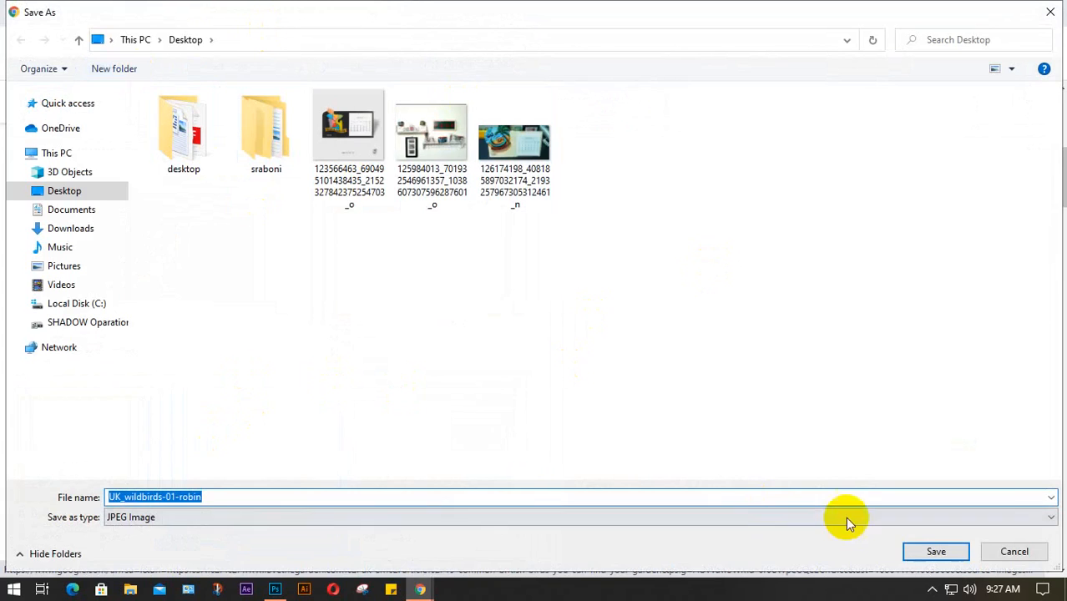
pyautogui.click(925, 557)
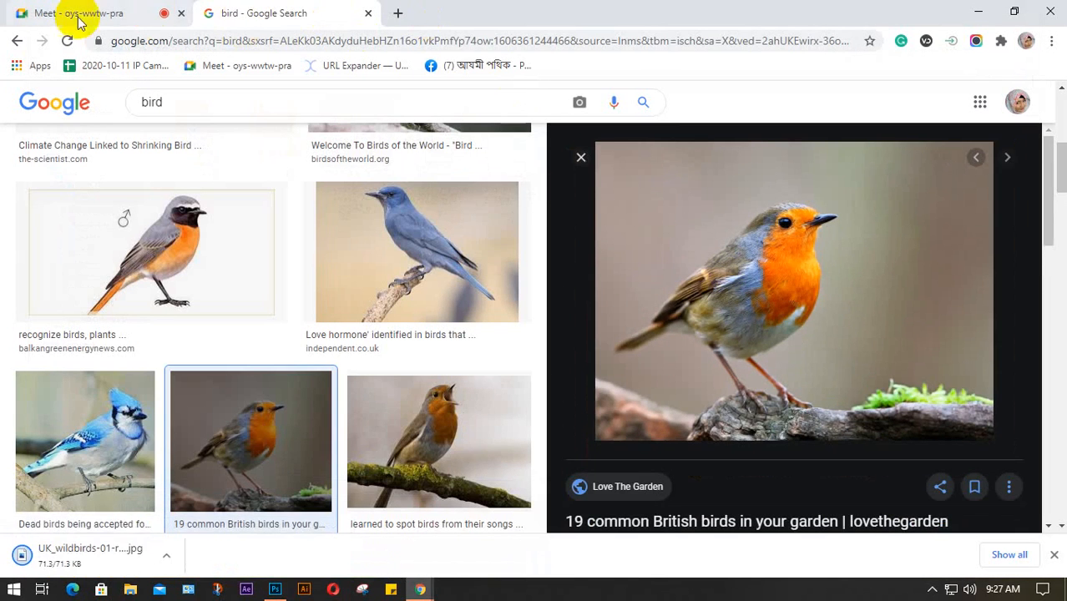
pyautogui.click(51, 18)
pyautogui.click(1054, 555)
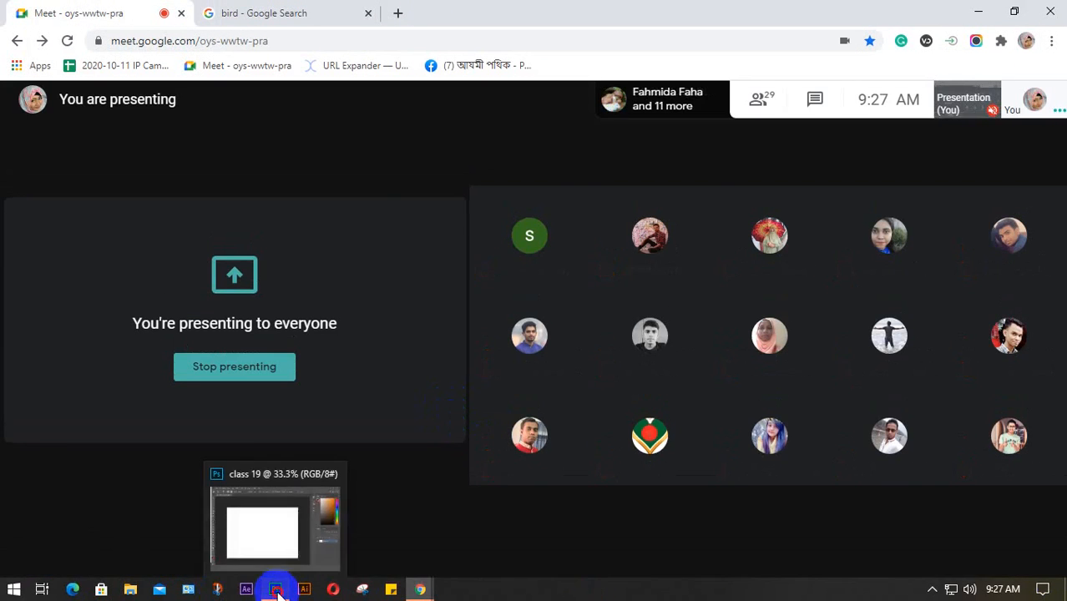
# Place UK_wildbirds-01-robin from the Desktop folder into the class 19 document in Photoshop at its default fitted size
pyautogui.click(275, 590)
pyautogui.click(132, 590)
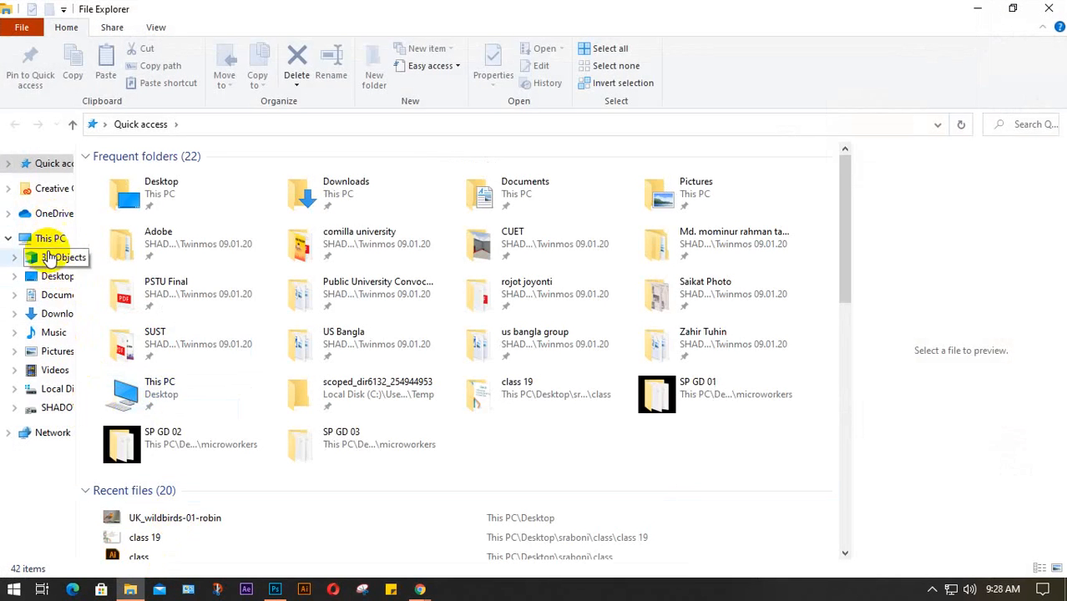
pyautogui.click(55, 278)
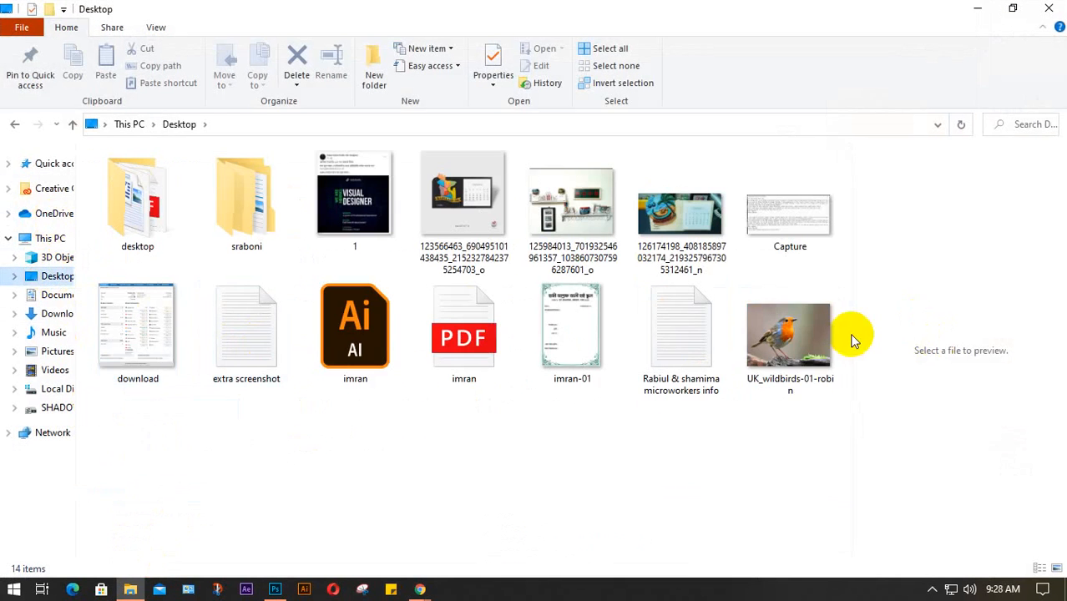
pyautogui.click(775, 385)
pyautogui.moveTo(775, 385); pyautogui.dragTo(304, 417)
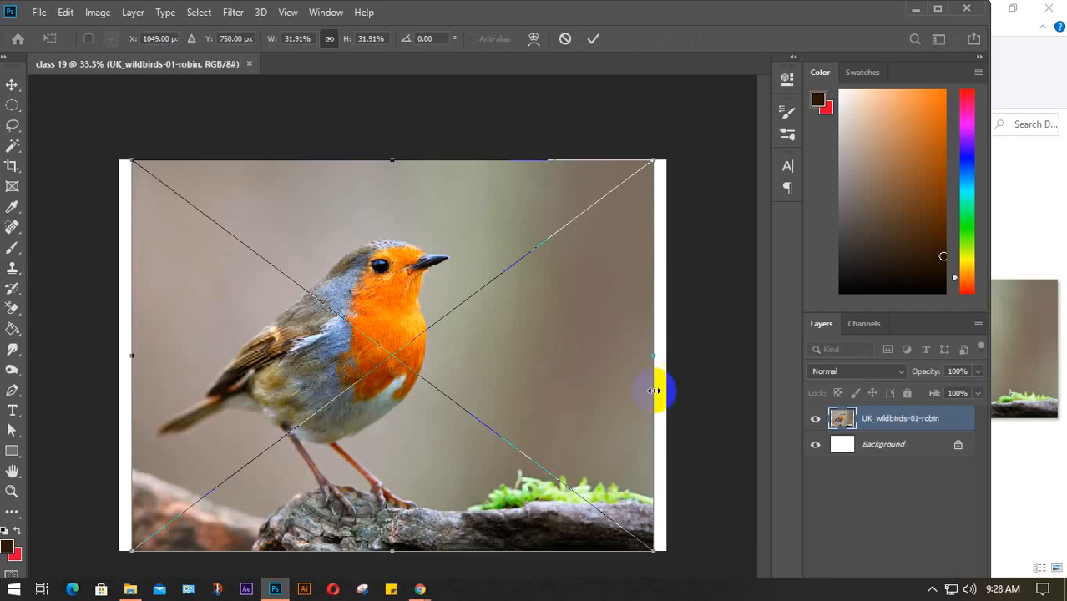
pyautogui.click(593, 39)
# Scale the robin image down against the canvas's left edge, centred vertically, and close the Desktop folder window
pyautogui.press('s')
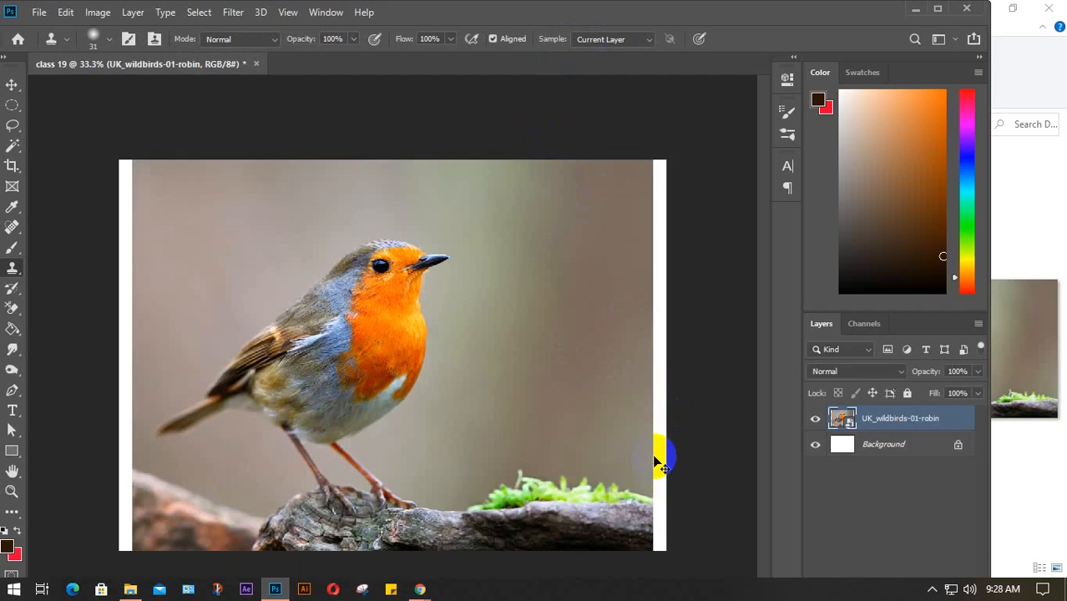
pyautogui.hotkey('ctrl', 't')
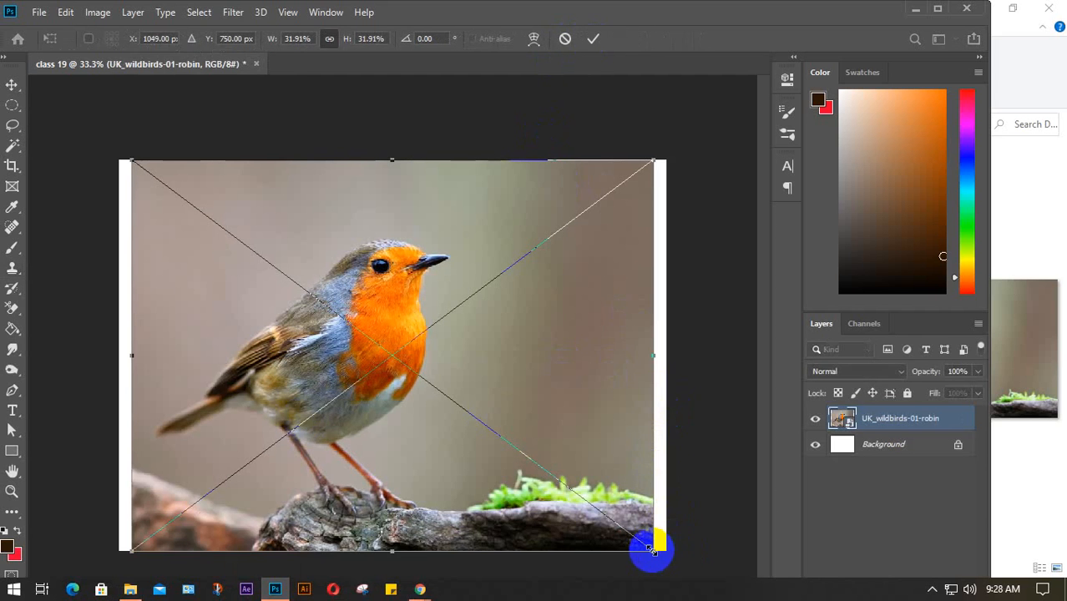
pyautogui.moveTo(652, 550); pyautogui.dragTo(494, 443)
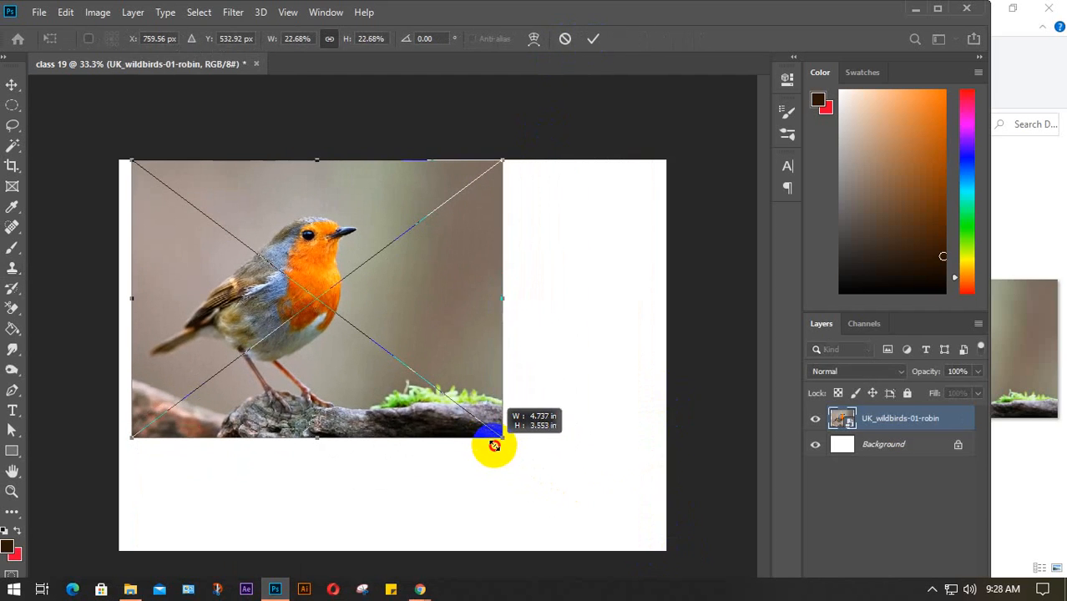
pyautogui.moveTo(429, 306); pyautogui.dragTo(418, 358)
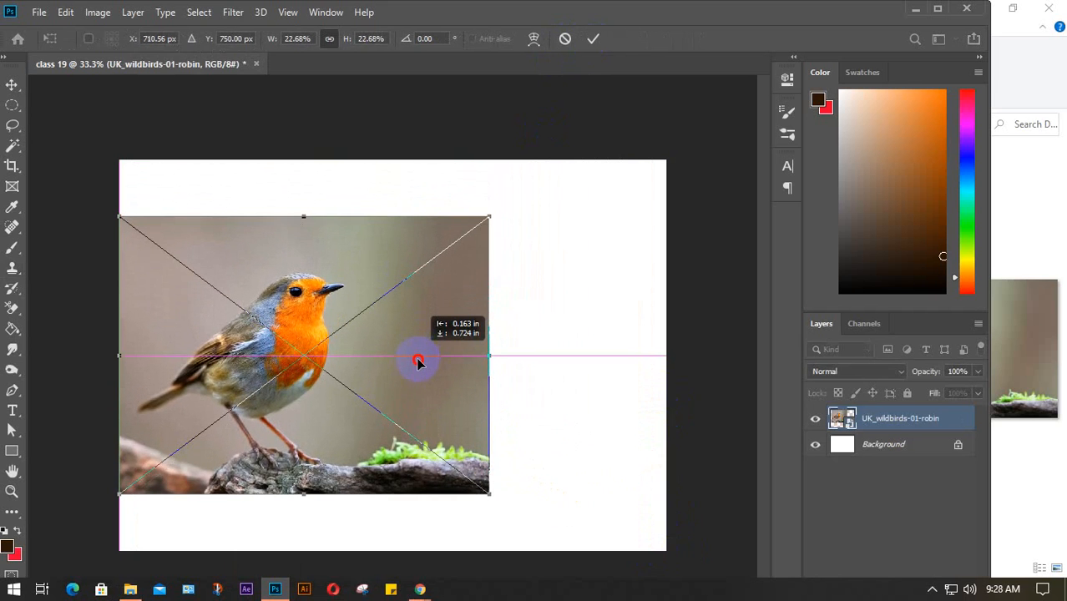
pyautogui.moveTo(487, 493); pyautogui.dragTo(441, 453)
pyautogui.moveTo(412, 372); pyautogui.dragTo(412, 387)
pyautogui.press('Return')
pyautogui.press('s')
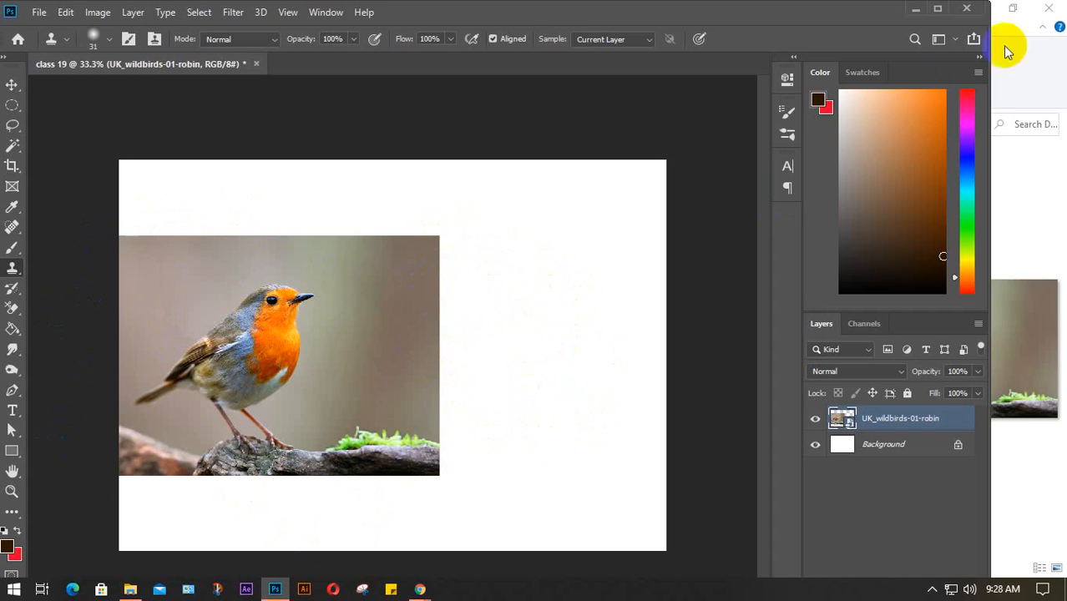
pyautogui.click(1023, 92)
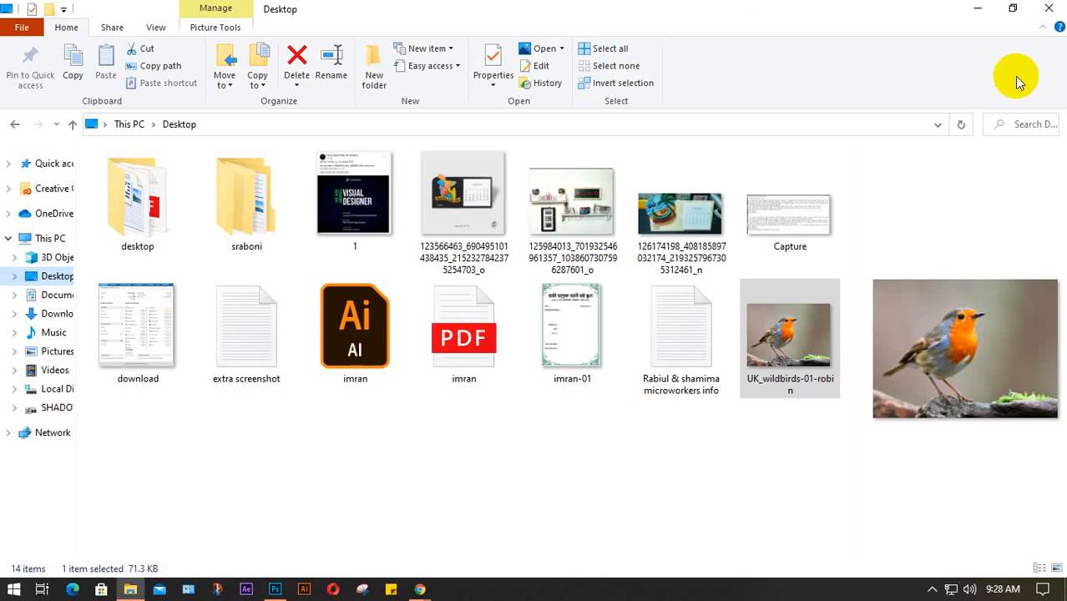
pyautogui.click(1048, 9)
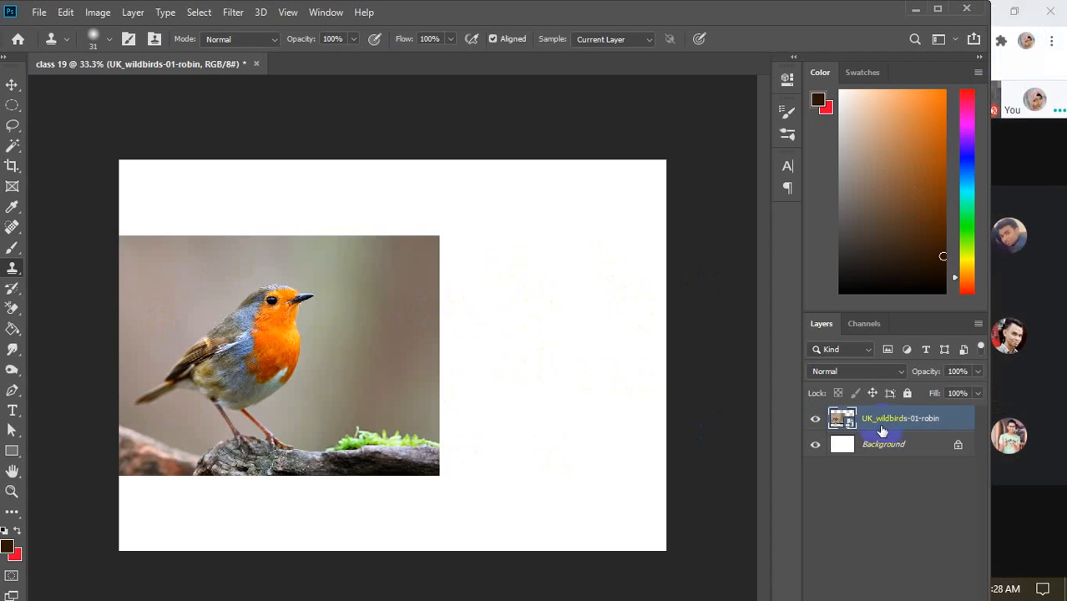
# Try the Clone Stamp Tool on the robin without a source point, and rasterize the robin layer
pyautogui.rightClick(8, 272)
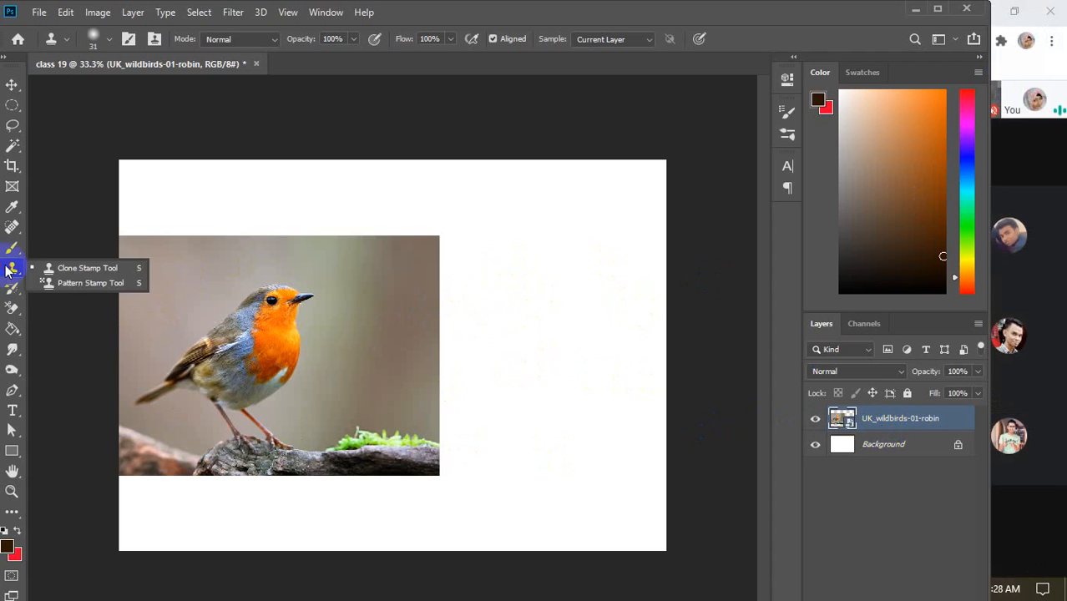
pyautogui.click(84, 270)
pyautogui.click(301, 356)
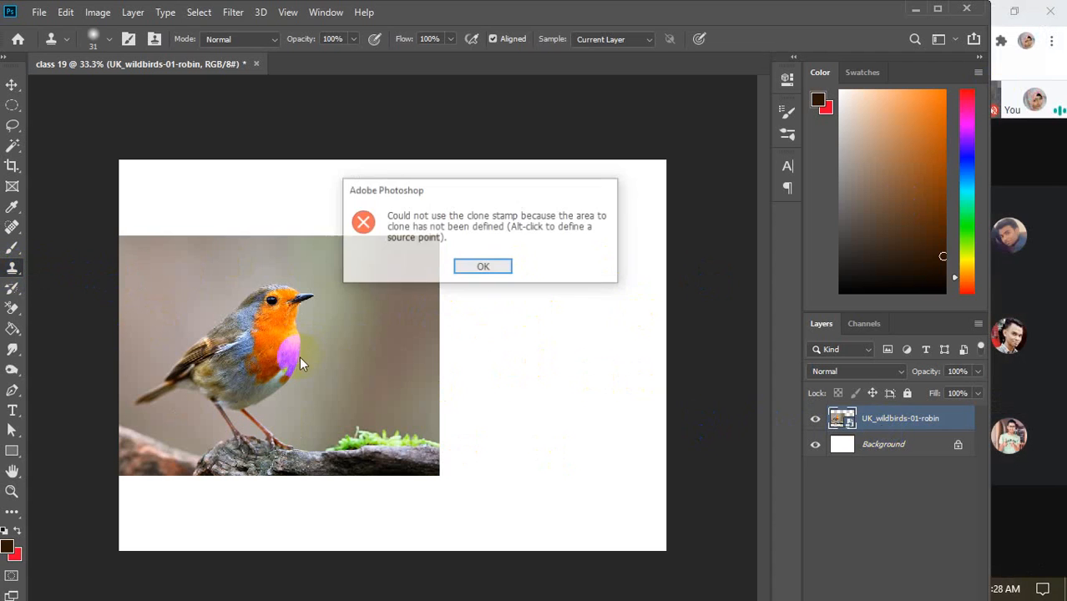
pyautogui.click(491, 271)
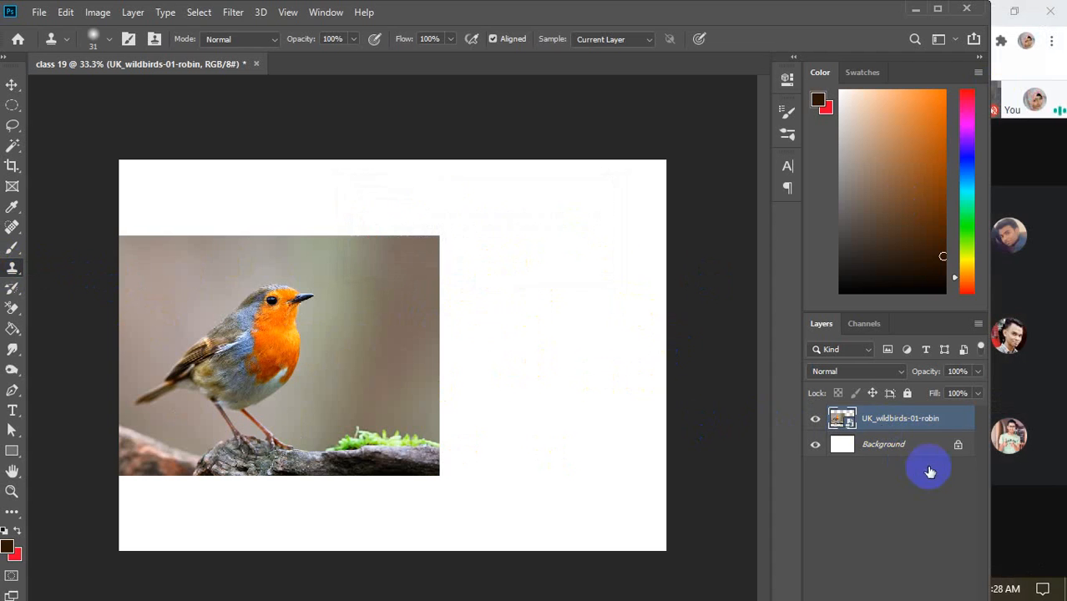
pyautogui.rightClick(919, 420)
pyautogui.click(760, 279)
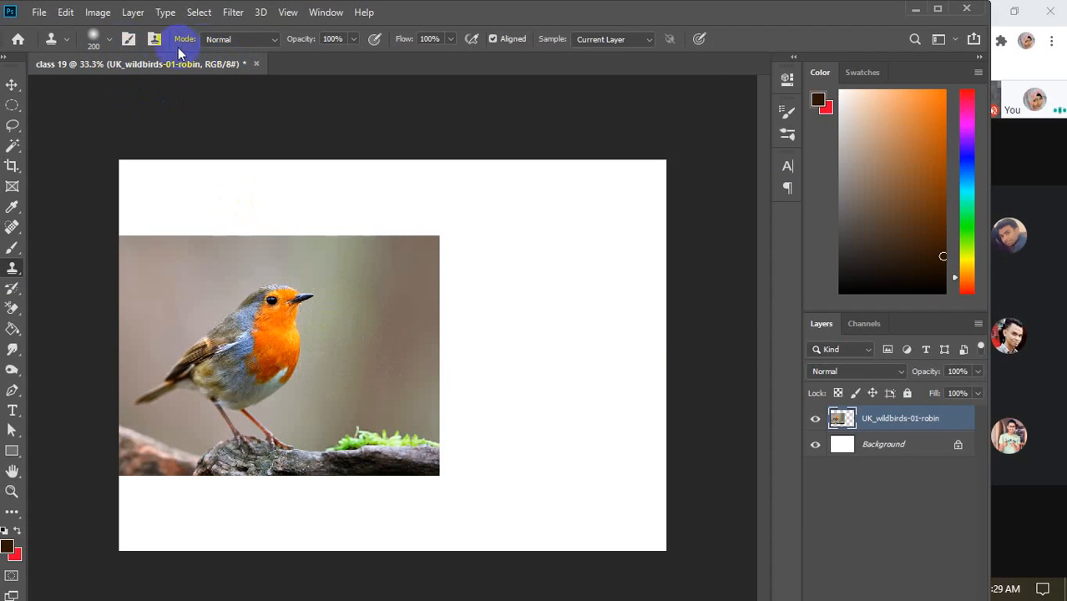
# Examine the Clone Source settings and the Clone Stamp's Sample options, keeping Current Layer
pyautogui.click(155, 40)
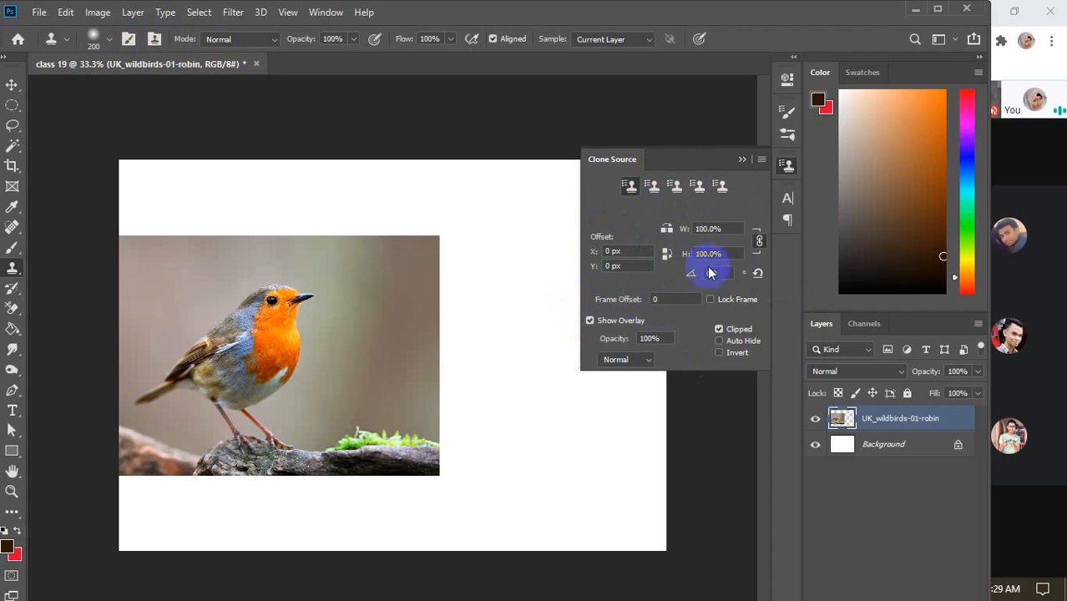
pyautogui.click(742, 160)
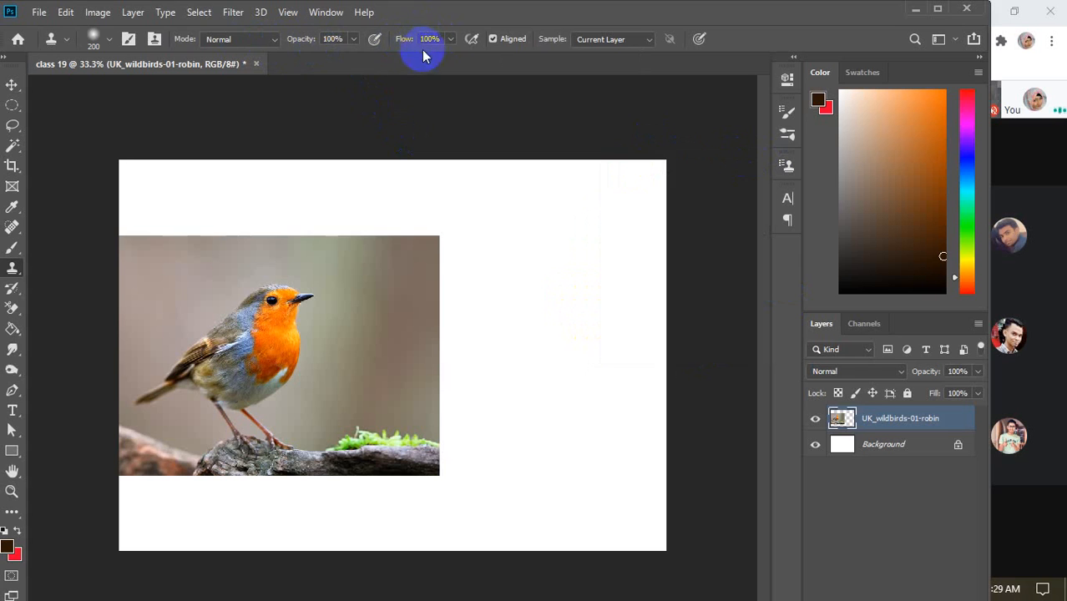
pyautogui.click(643, 42)
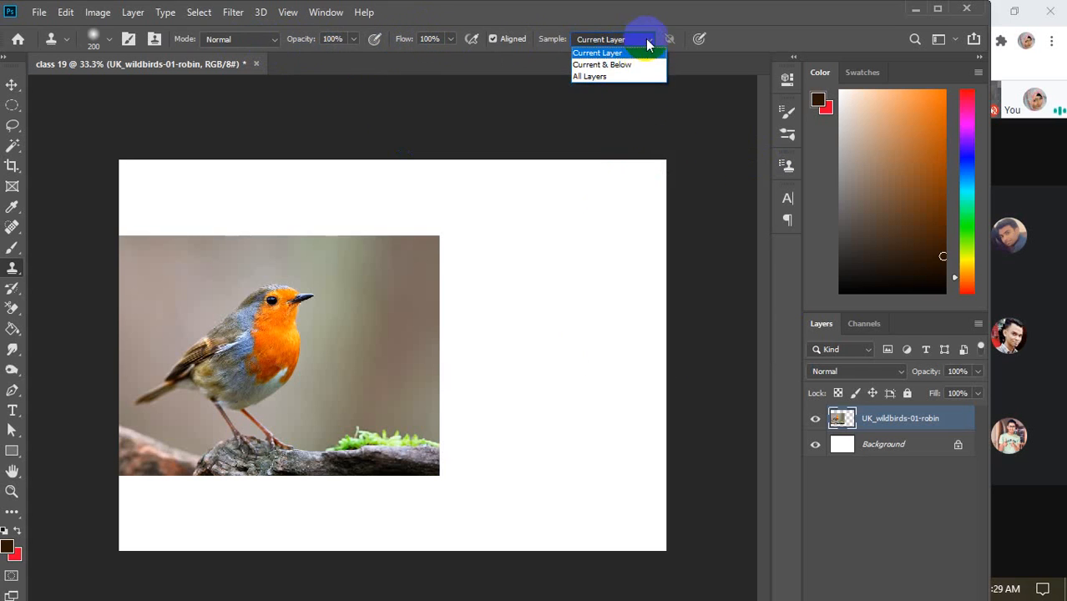
pyautogui.click(648, 43)
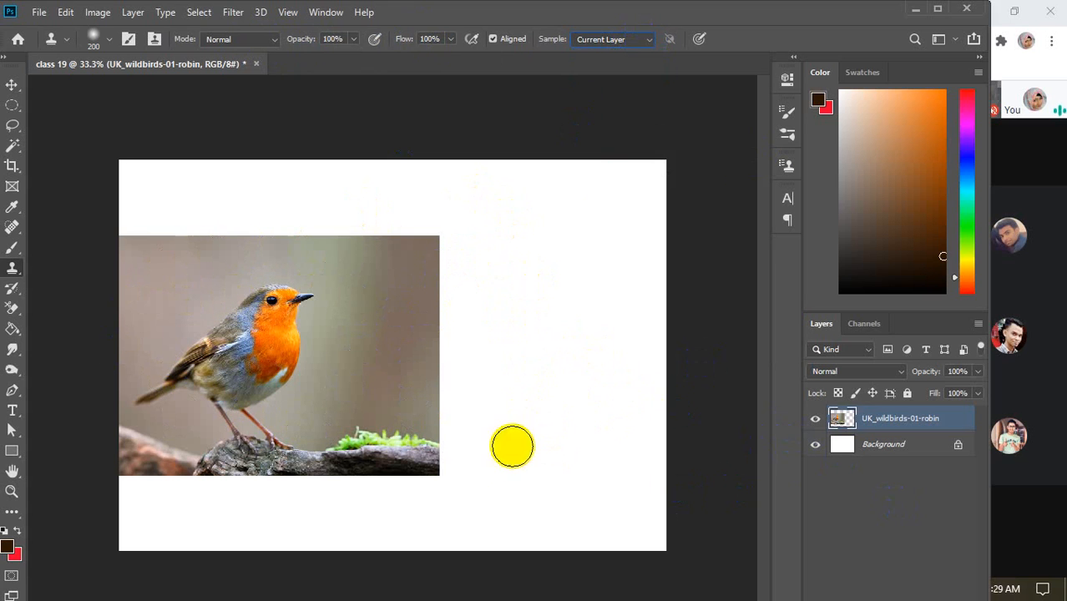
# Hide and show the Background layer twice to demonstrate the separate layers
pyautogui.click(814, 448)
pyautogui.click(815, 447)
pyautogui.click(814, 449)
pyautogui.click(814, 449)
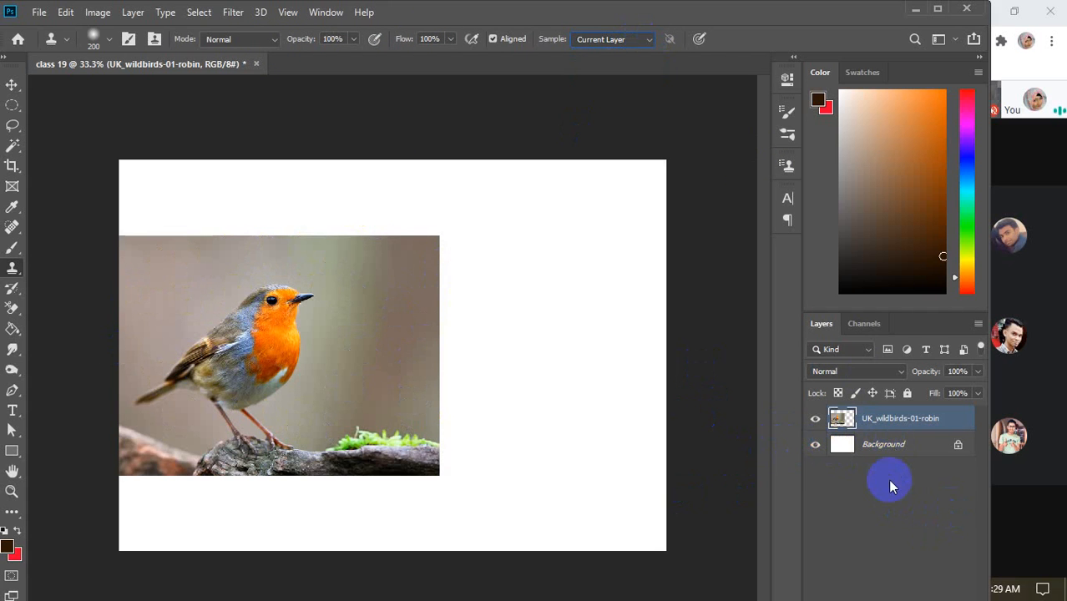
# Create an empty layer above the robin layer and try a Clone Stamp stroke on it near the photo's right edge
pyautogui.hotkey('ctrl', 'shift', 'n')
pyautogui.press('Return')
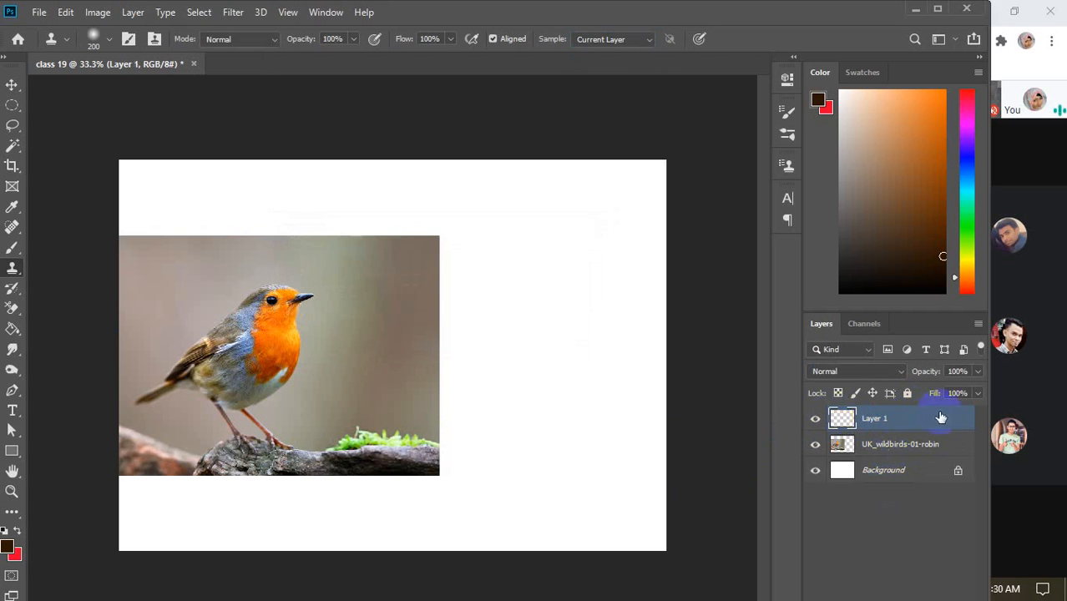
pyautogui.click(895, 447)
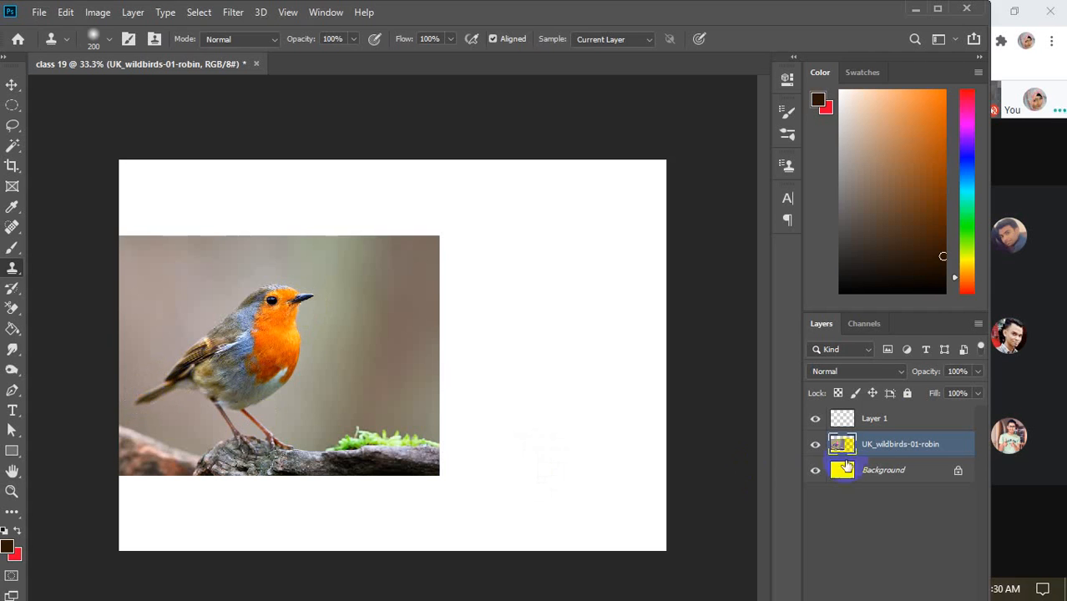
pyautogui.click(904, 420)
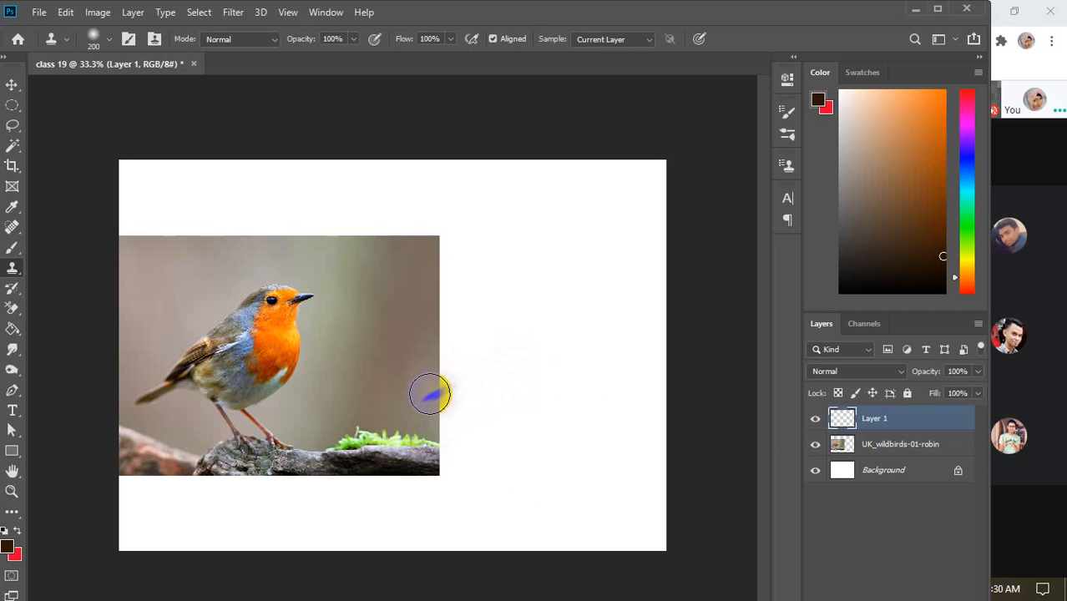
pyautogui.moveTo(430, 394); pyautogui.dragTo(454, 394)
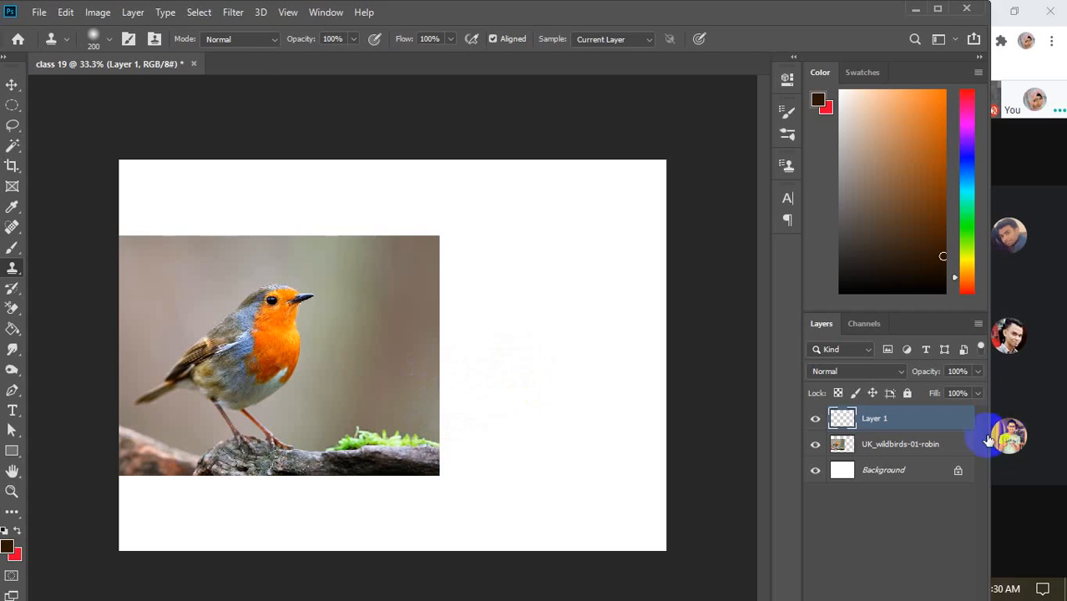
# Sample the robin photo's lower-left corner and clone the photo onto Layer 1 over the canvas's right half, ending on the Move tool
pyautogui.click(898, 442)
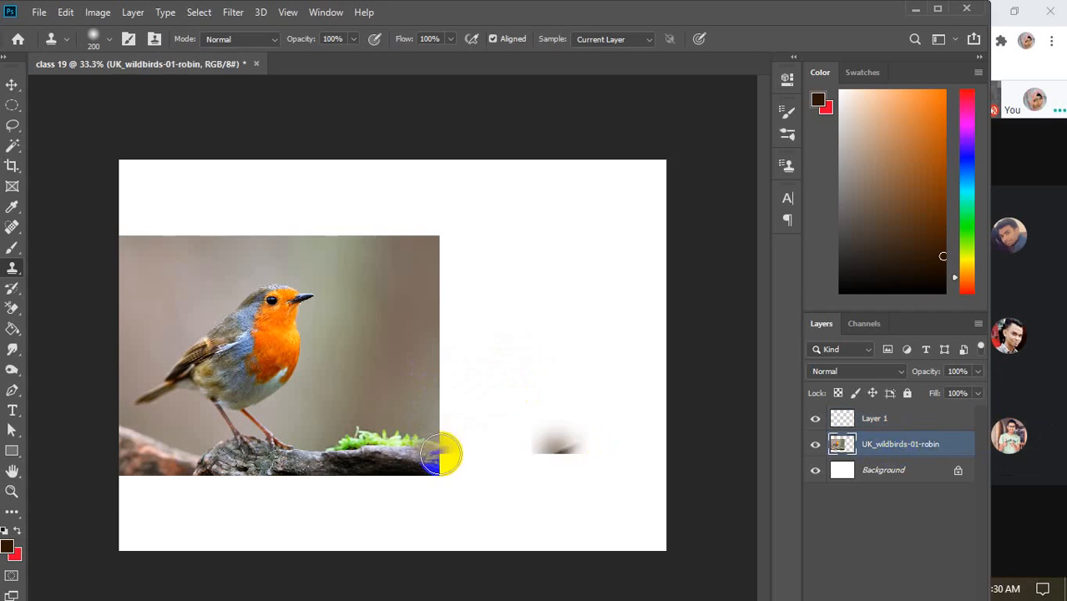
pyautogui.keyDown('alt'); pyautogui.click(130, 473); pyautogui.keyUp('alt')
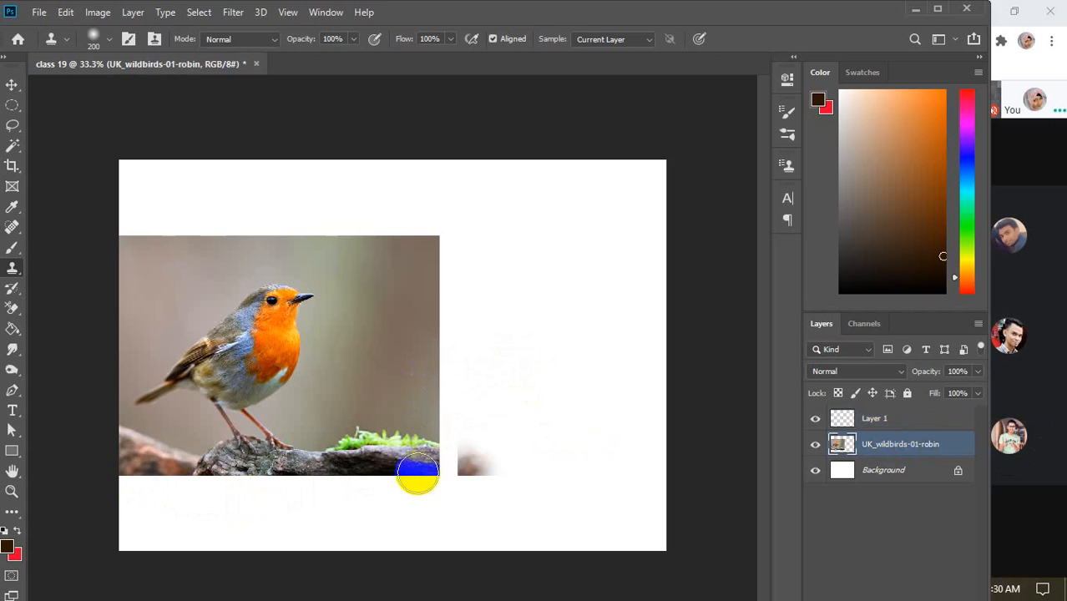
pyautogui.click(898, 423)
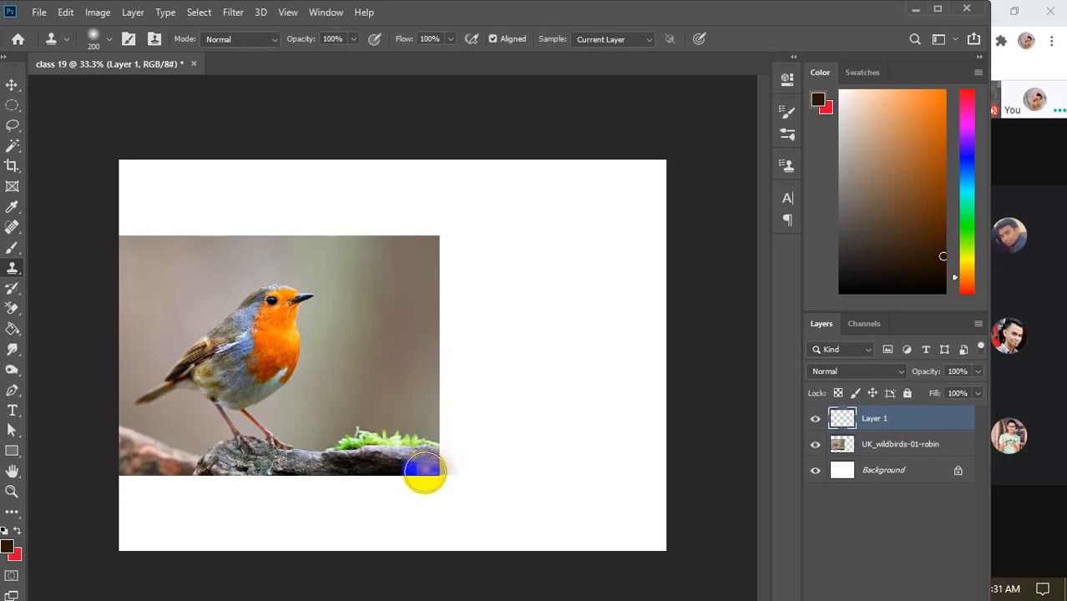
pyautogui.moveTo(424, 473); pyautogui.dragTo(415, 414)
pyautogui.moveTo(422, 267)
pyautogui.mouseDown()
pyautogui.moveTo(427, 241)
pyautogui.moveTo(472, 495)
pyautogui.moveTo(417, 290)
pyautogui.moveTo(500, 451)
pyautogui.moveTo(451, 214)
pyautogui.moveTo(533, 415)
pyautogui.moveTo(539, 460)
pyautogui.moveTo(474, 280)
pyautogui.moveTo(489, 463)
pyautogui.moveTo(486, 221)
pyautogui.moveTo(546, 446)
pyautogui.moveTo(518, 276)
pyautogui.moveTo(521, 207)
pyautogui.moveTo(566, 299)
pyautogui.moveTo(574, 474)
pyautogui.moveTo(541, 272)
pyautogui.moveTo(556, 485)
pyautogui.moveTo(543, 210)
pyautogui.moveTo(594, 492)
pyautogui.moveTo(578, 249)
pyautogui.moveTo(621, 482)
pyautogui.moveTo(618, 235)
pyautogui.moveTo(656, 481)
pyautogui.moveTo(643, 246)
pyautogui.moveTo(654, 248)
pyautogui.moveTo(672, 470)
pyautogui.moveTo(650, 273)
pyautogui.moveTo(603, 498)
pyautogui.moveTo(471, 236)
pyautogui.moveTo(451, 449)
pyautogui.moveTo(412, 246)
pyautogui.moveTo(421, 506)
pyautogui.mouseUp()
pyautogui.press('v')
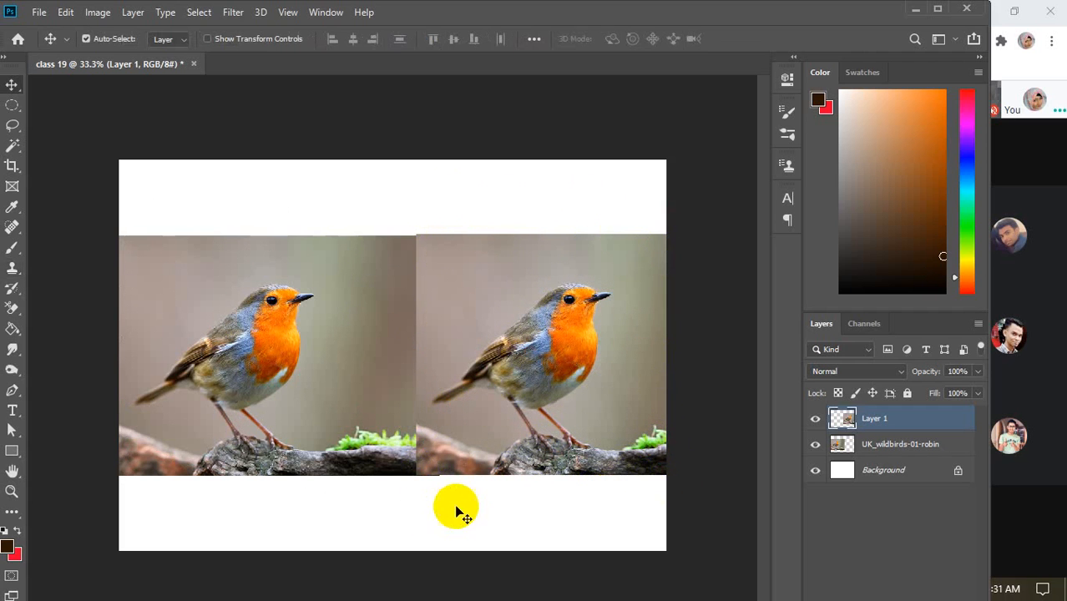
# Compare the clone with the original by hiding and showing Layer 1 and the robin layer in turn
pyautogui.click(814, 422)
pyautogui.click(814, 421)
pyautogui.click(814, 445)
pyautogui.click(813, 445)
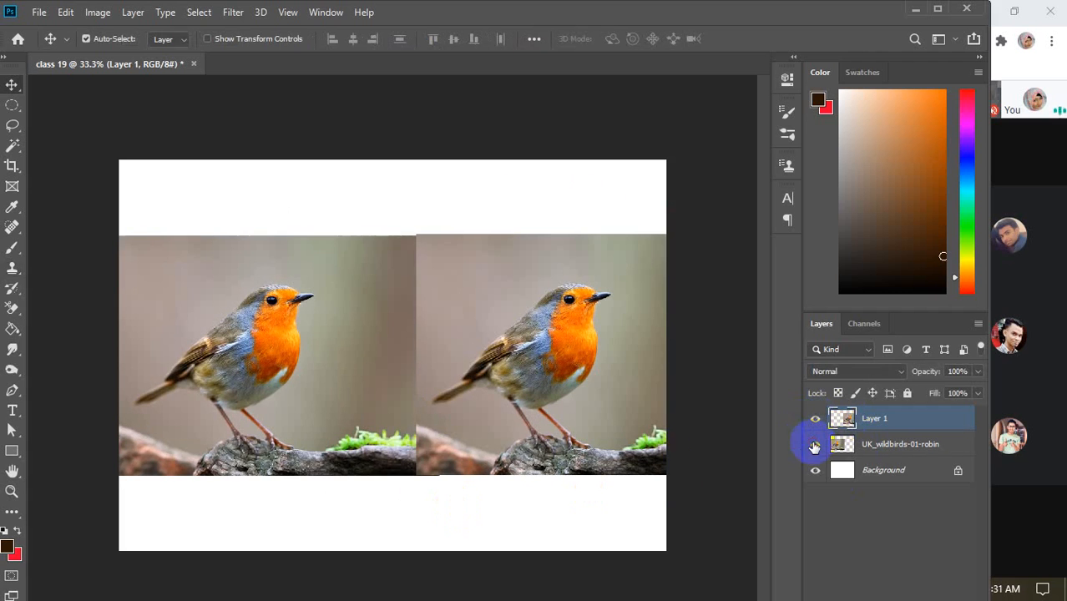
# Narrow the Photoshop window, and show Chrome's online shopping search tab behind it
pyautogui.moveTo(989, 302); pyautogui.dragTo(783, 324)
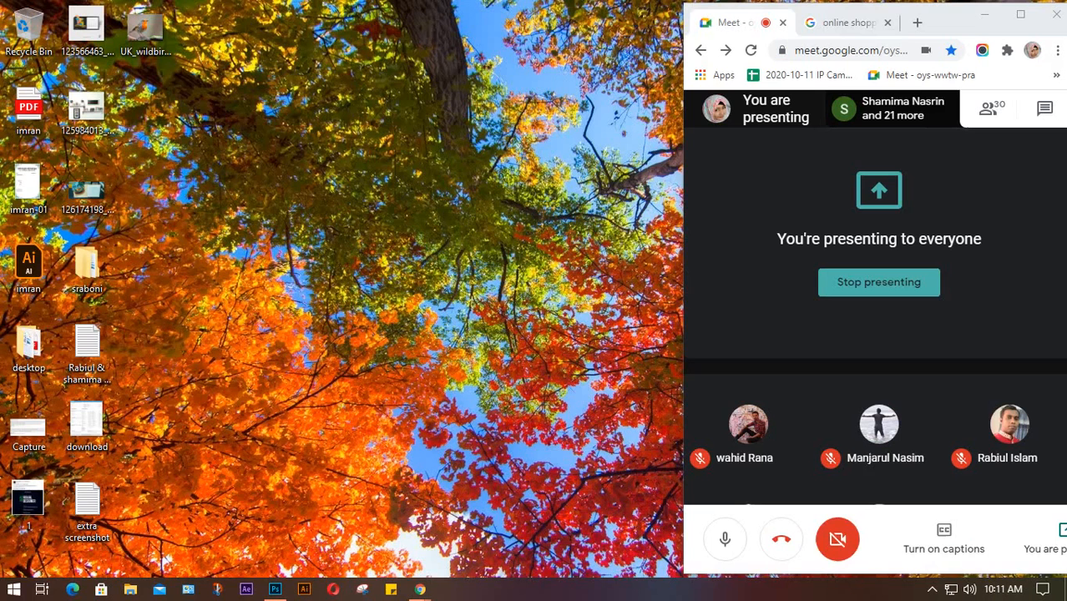
pyautogui.click(838, 22)
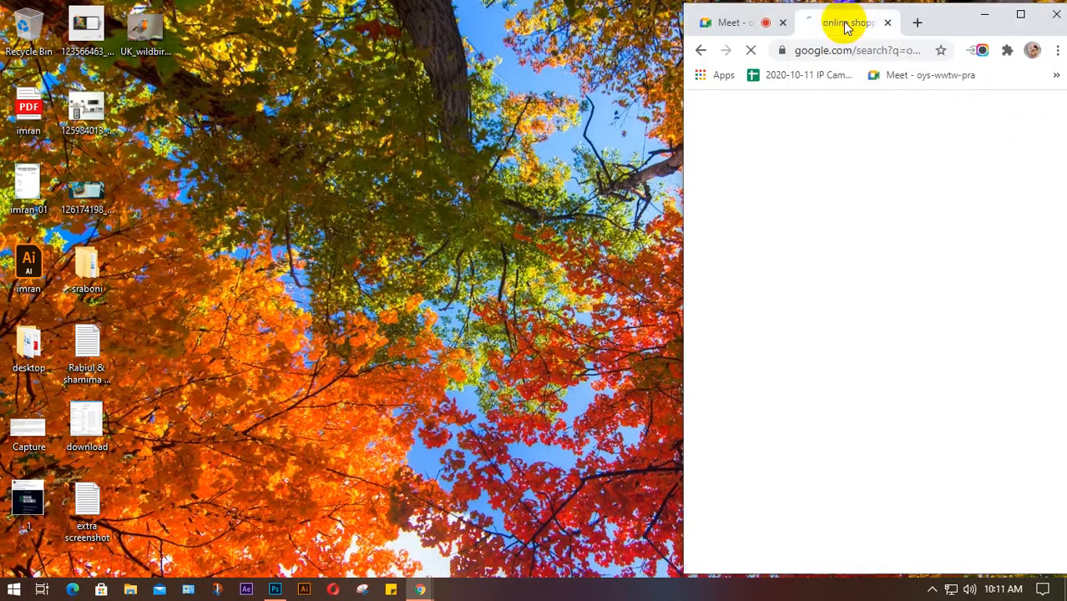
pyautogui.click(275, 589)
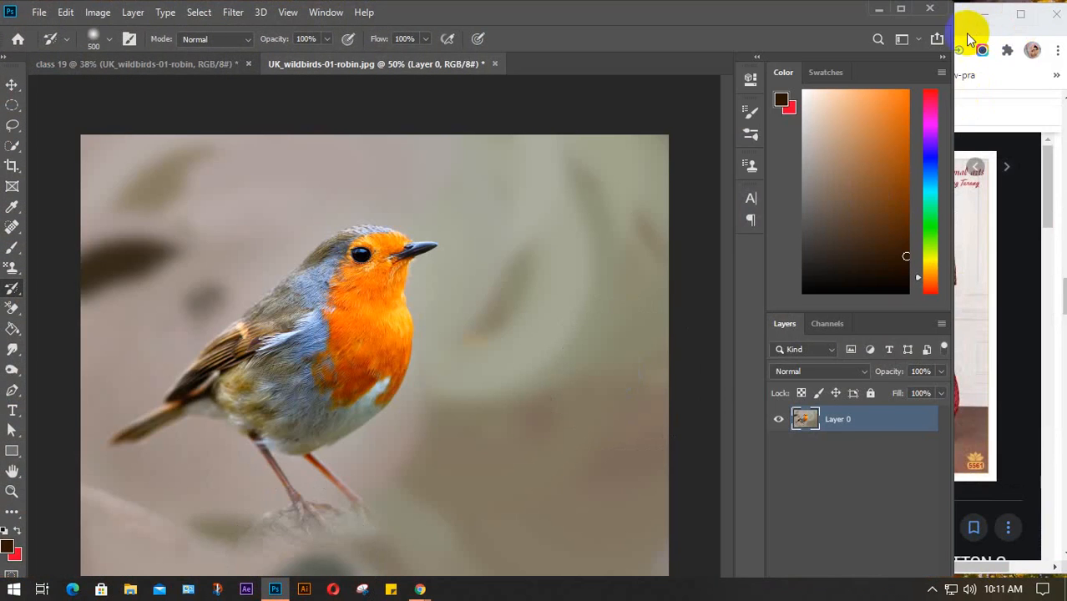
# Switch to Chrome and select the current query in the Google image search field
pyautogui.click(968, 35)
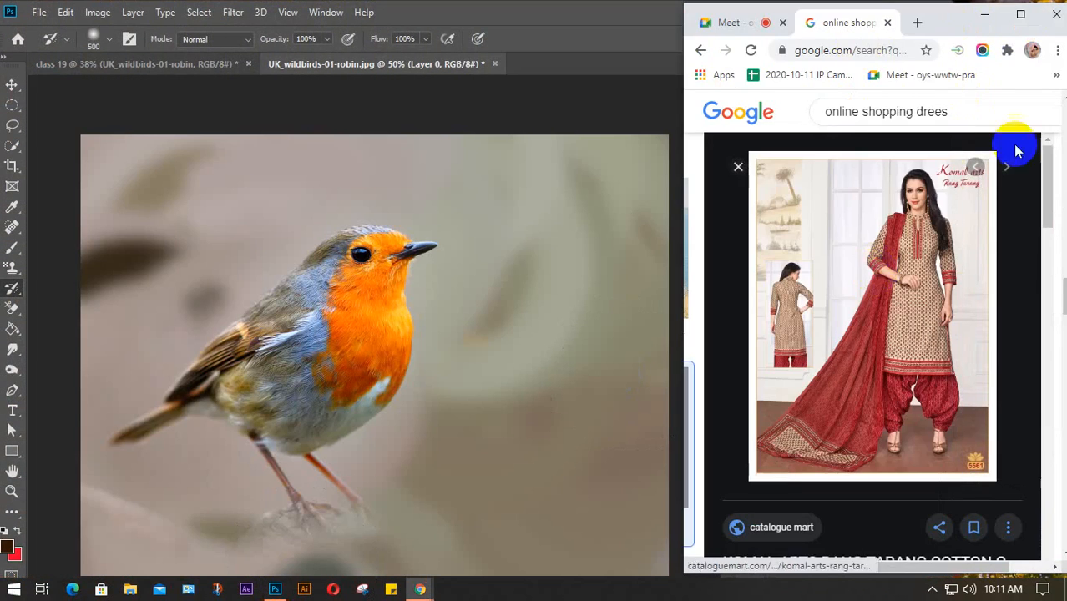
pyautogui.moveTo(960, 111); pyautogui.dragTo(831, 109)
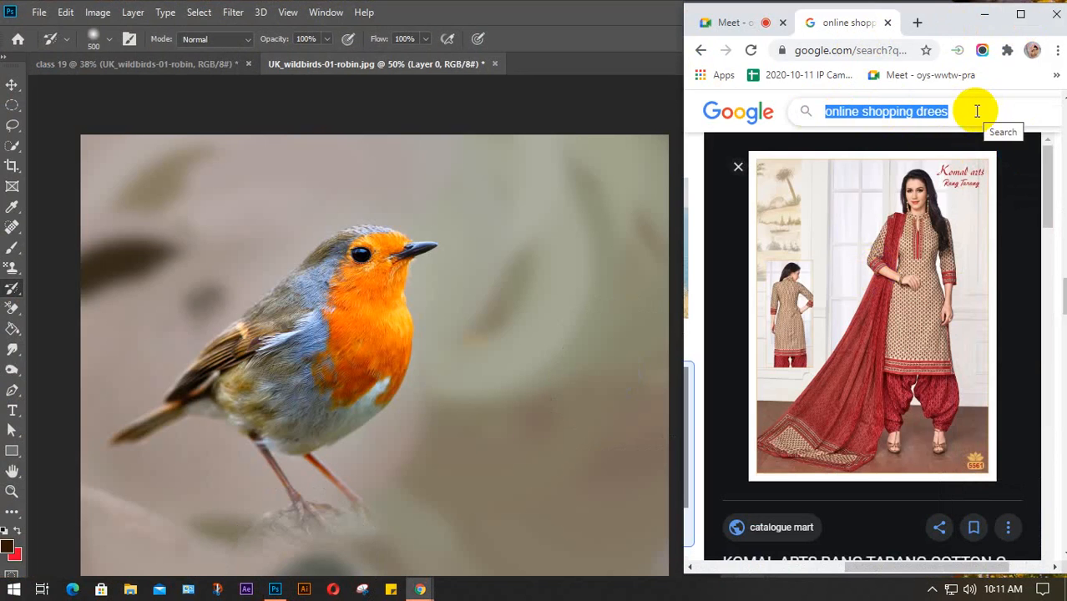
pyautogui.write('tom')
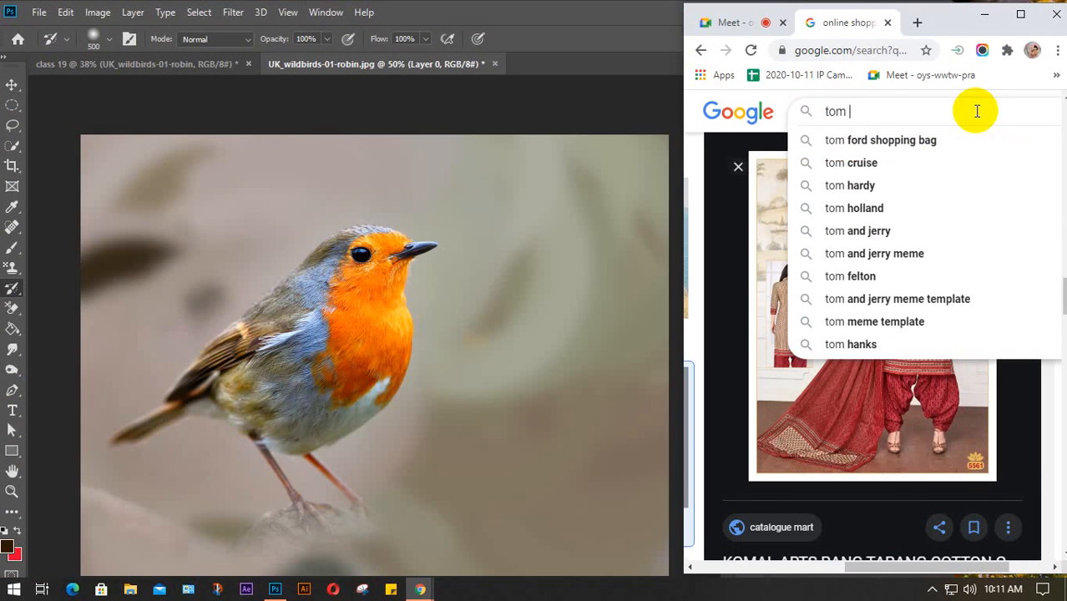
pyautogui.press('BackSpace')
pyautogui.press('BackSpace')
pyautogui.press('BackSpace')
pyautogui.press('BackSpace')
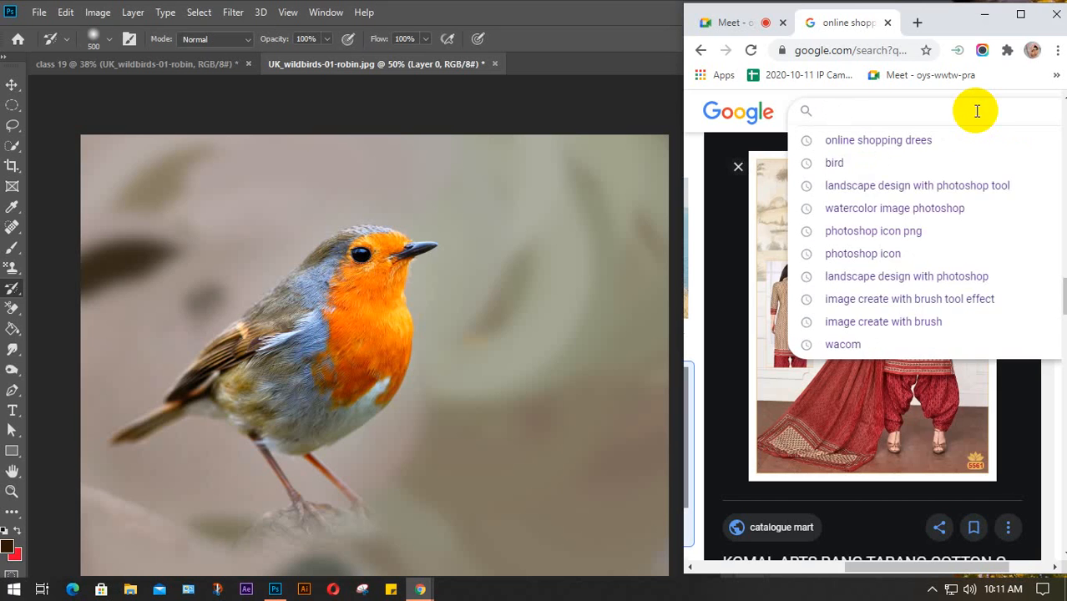
# Search Google Images for "sabnur"
pyautogui.write('sab')
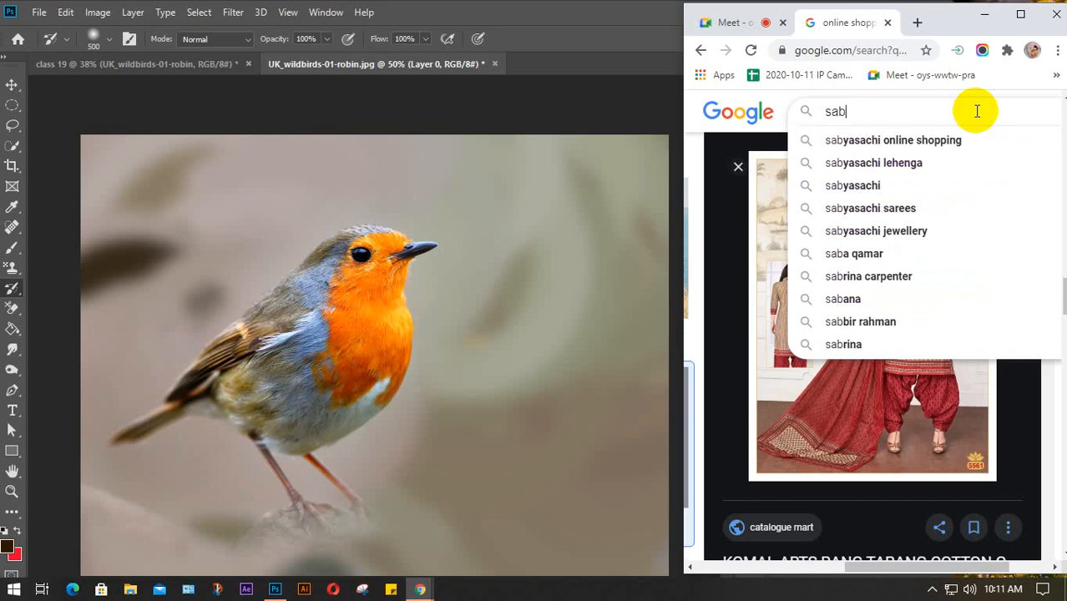
pyautogui.write('nur')
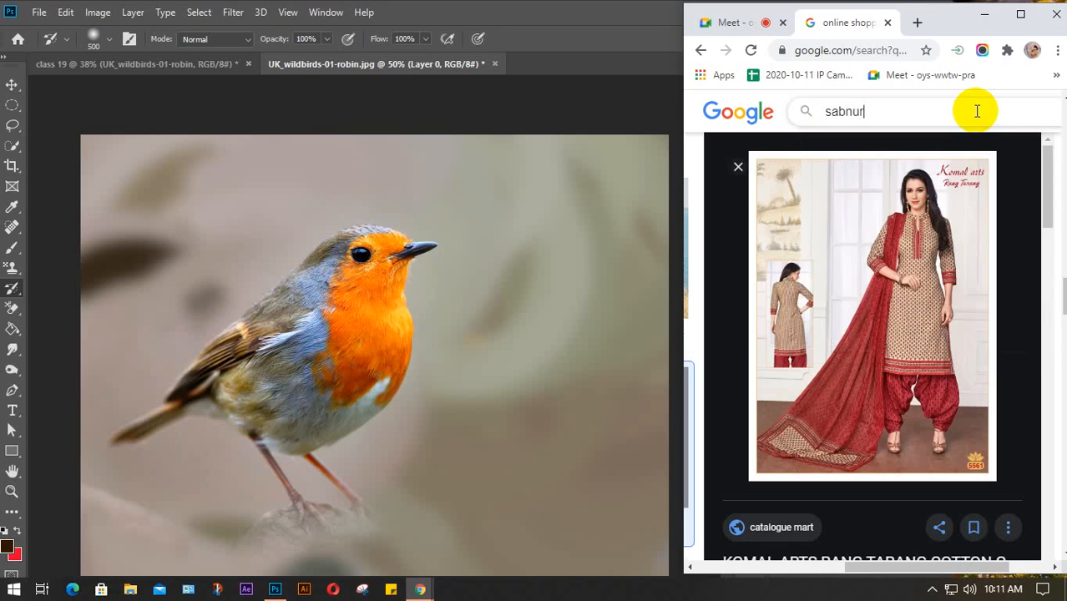
pyautogui.press('Return')
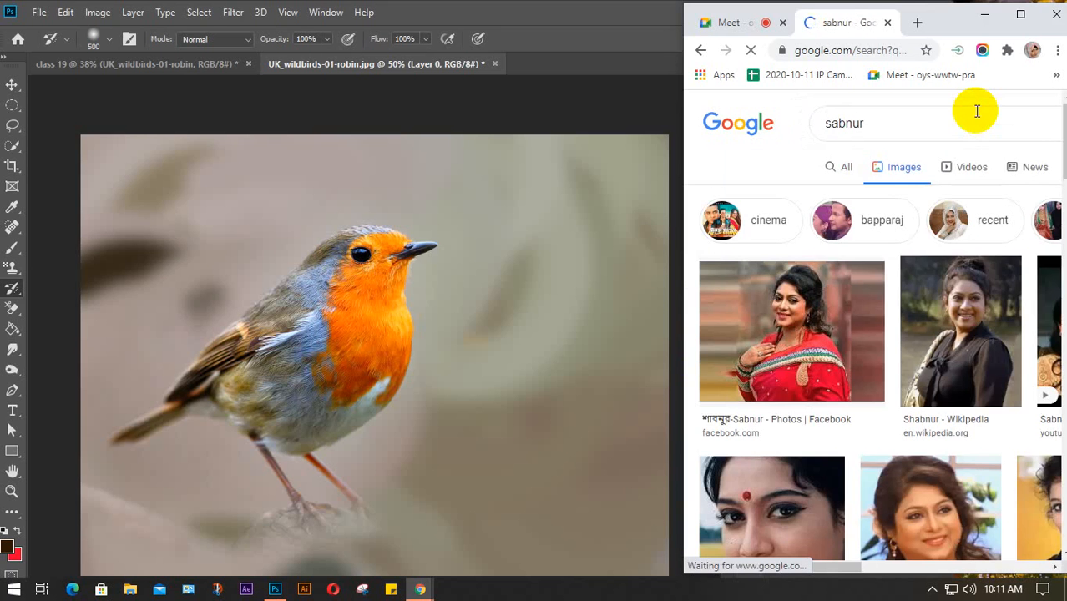
# Find the portrait with a yellow flower in the hair and open its wider version from the related images
pyautogui.scroll(-5, 883, 324)
pyautogui.scroll(-6, 852, 309)
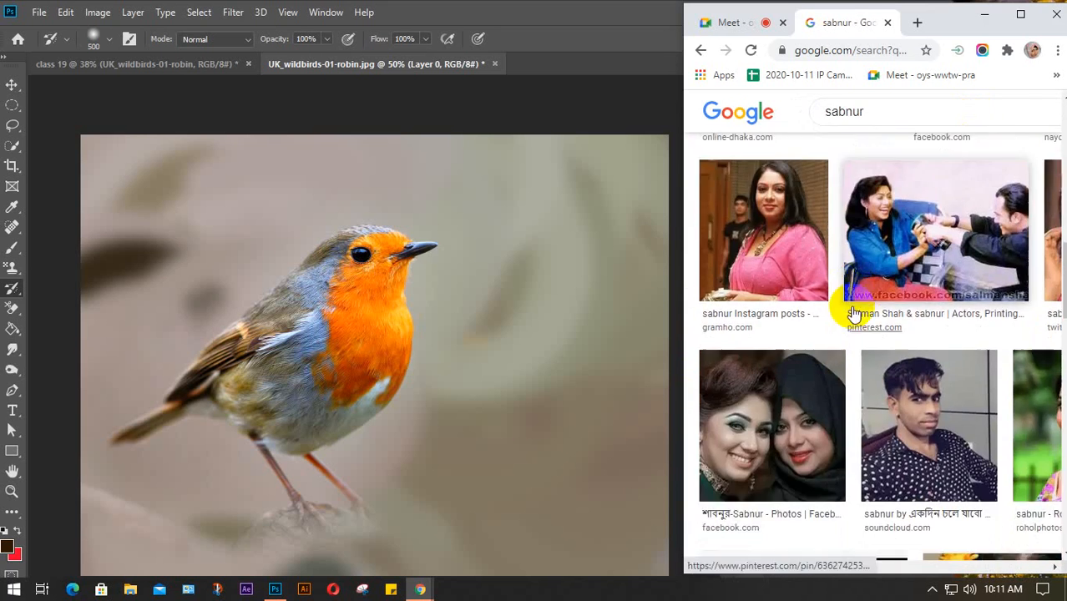
pyautogui.scroll(-2, 851, 311)
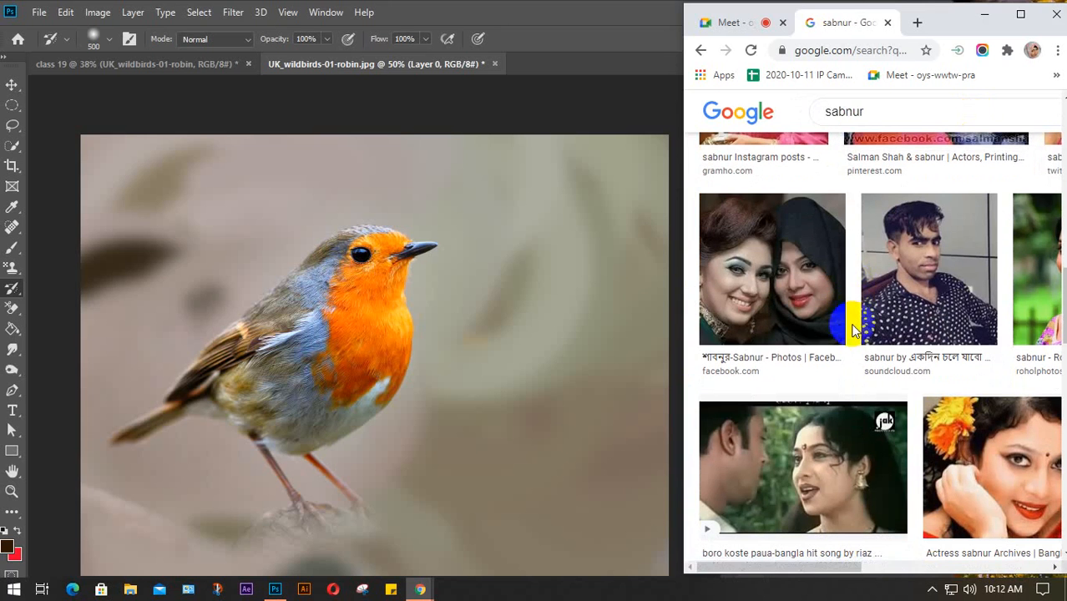
pyautogui.moveTo(818, 567); pyautogui.dragTo(896, 570)
pyautogui.click(851, 477)
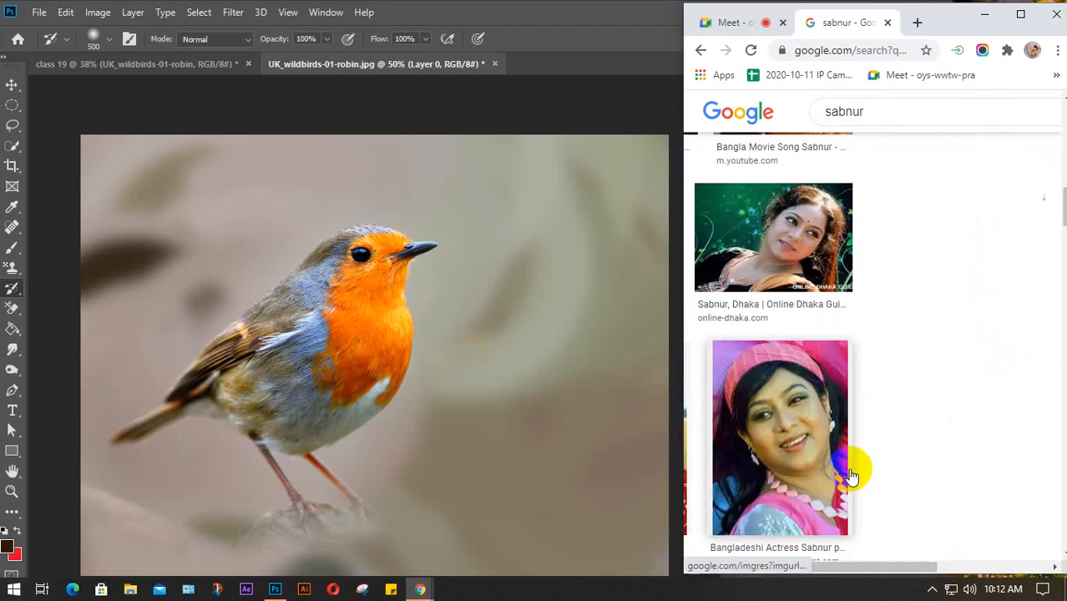
pyautogui.click(949, 497)
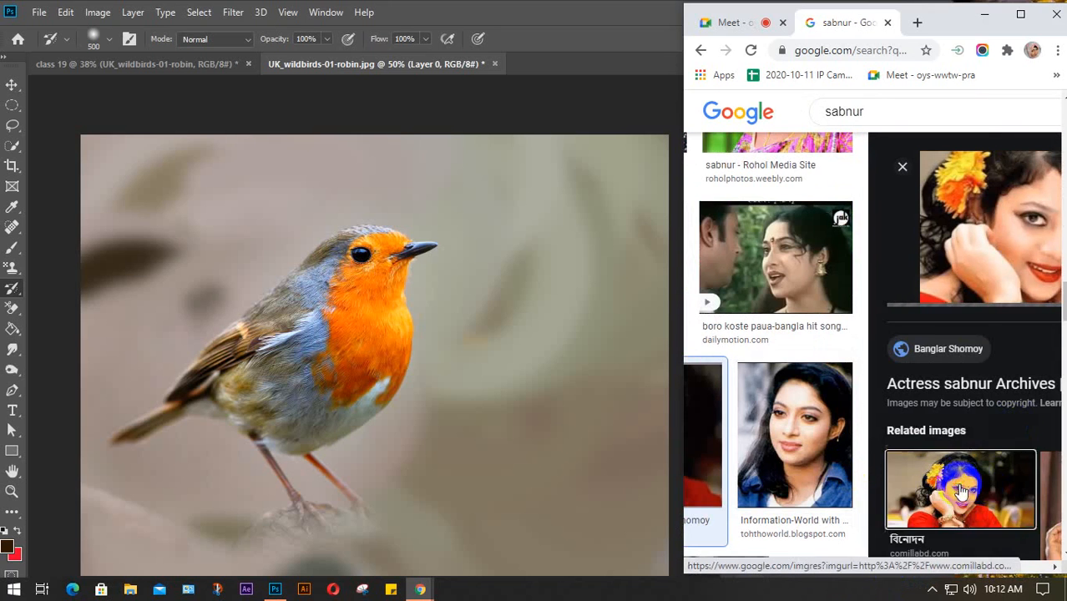
# Save the portrait to the Desktop as a JPEG named sabnur, and return to the Google Meet page
pyautogui.rightClick(969, 217)
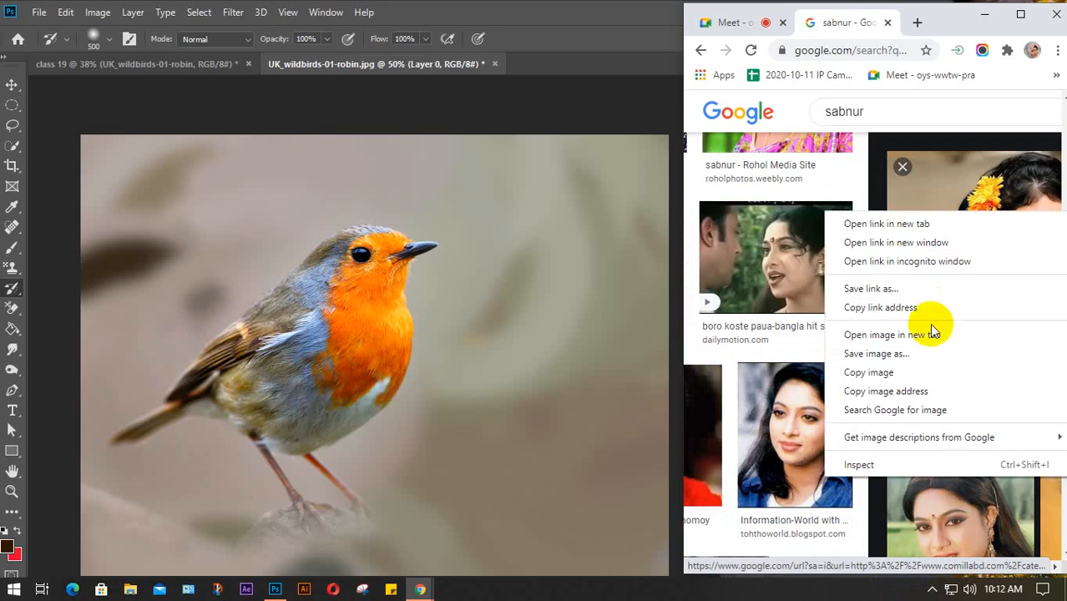
pyautogui.click(923, 351)
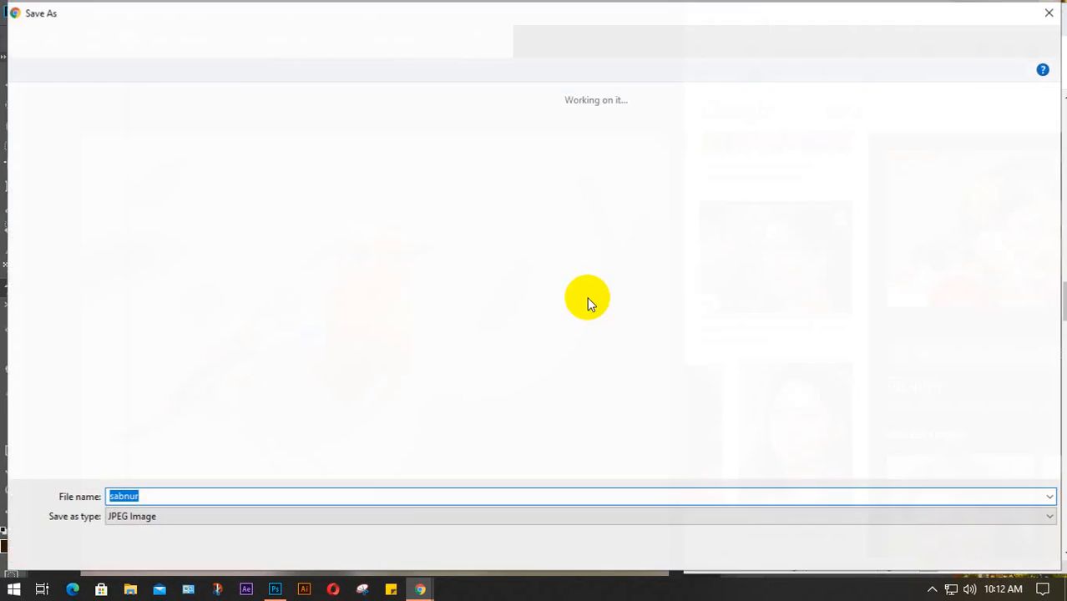
pyautogui.click(933, 552)
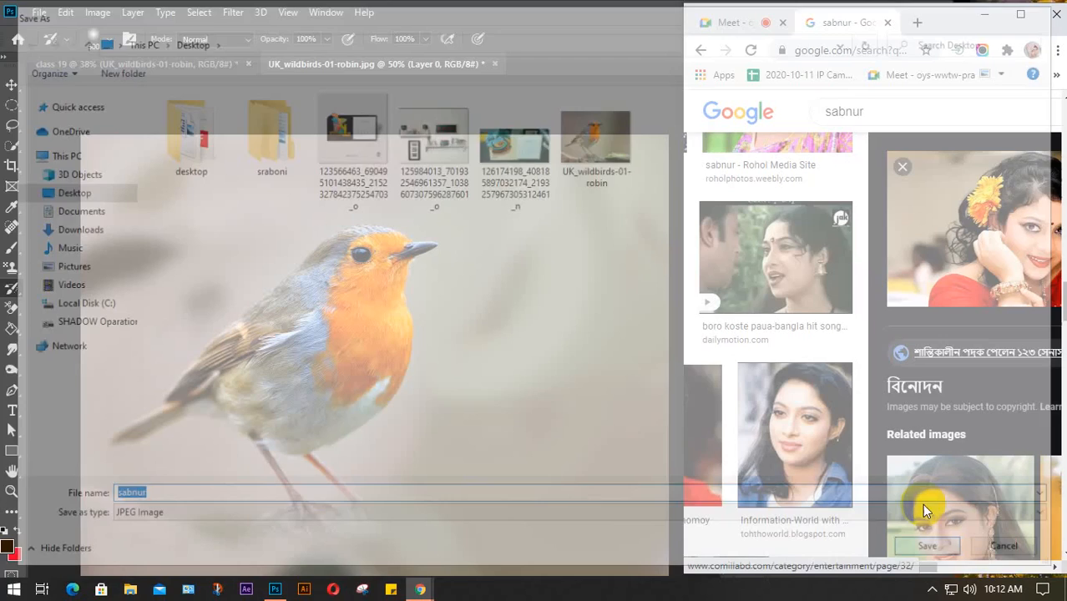
pyautogui.click(718, 28)
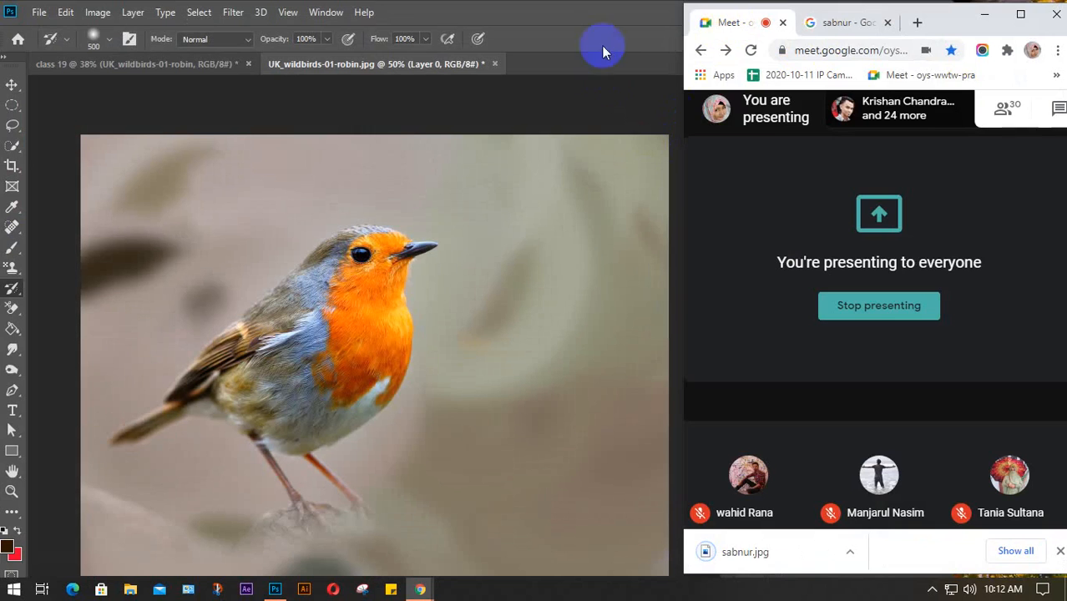
# Switch to Photoshop and open the sabnur picture from the Desktop
pyautogui.click(575, 21)
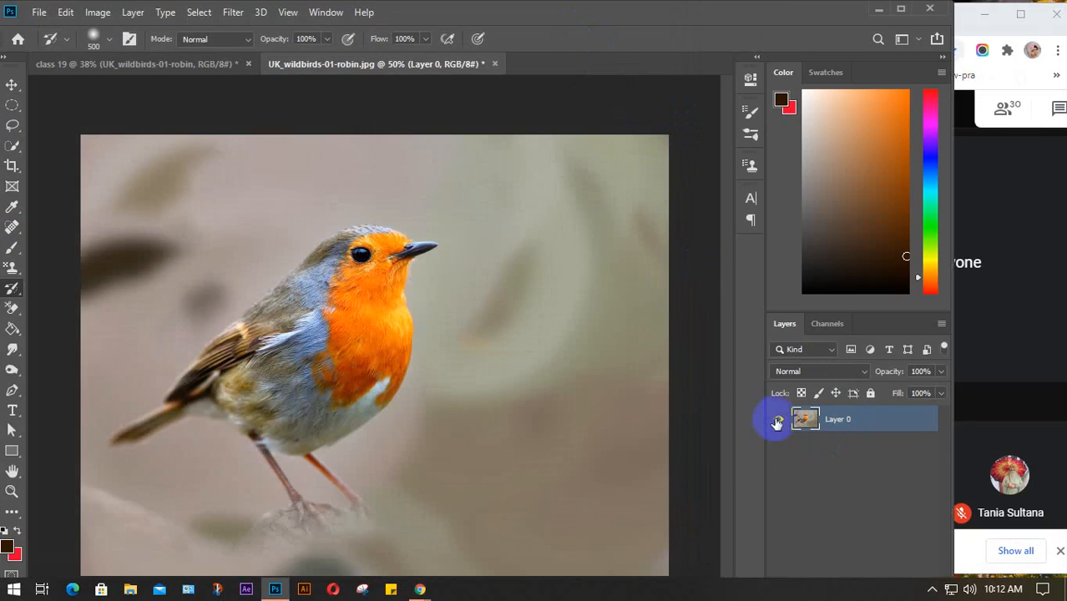
pyautogui.click(501, 406)
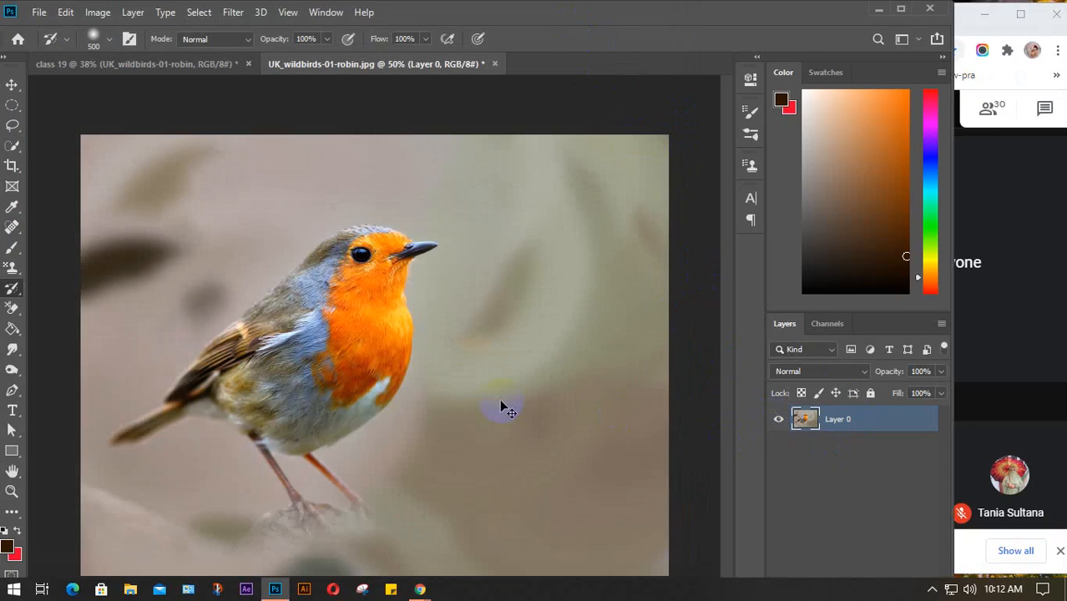
pyautogui.hotkey('ctrl', 'o')
pyautogui.click(594, 274)
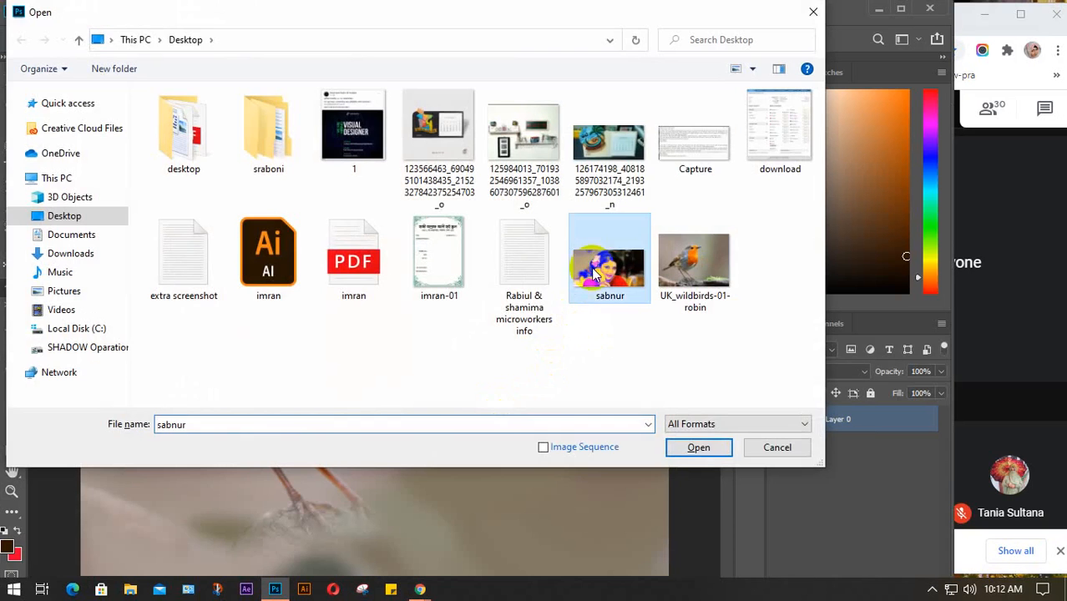
pyautogui.click(701, 448)
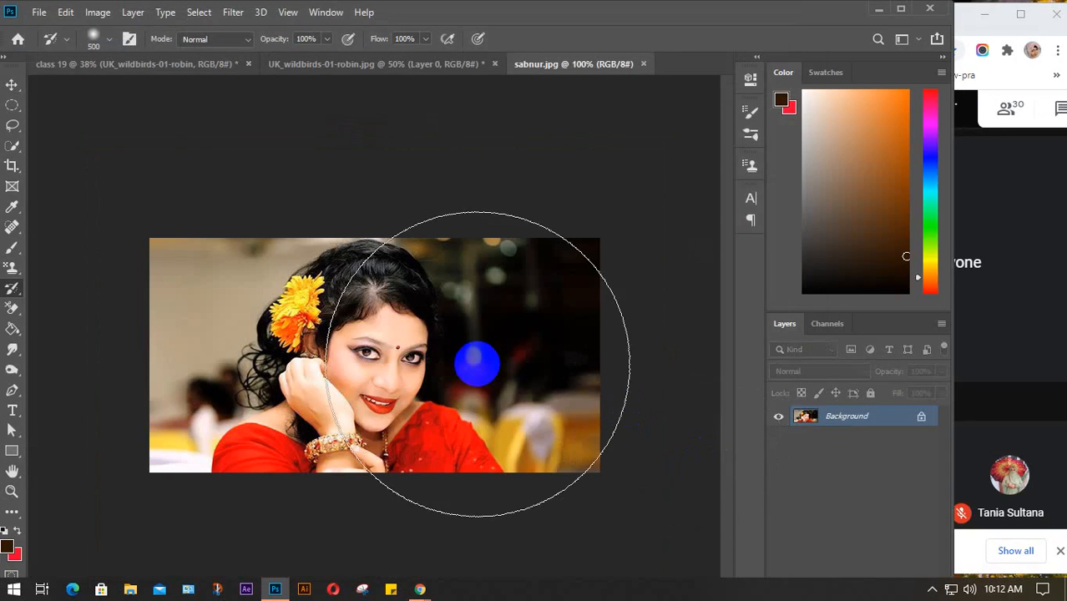
# Reduce the History Brush size to 90
pyautogui.press('[')
pyautogui.press('[')
pyautogui.press('[')
pyautogui.press('[')
pyautogui.press('[')
pyautogui.press('[')
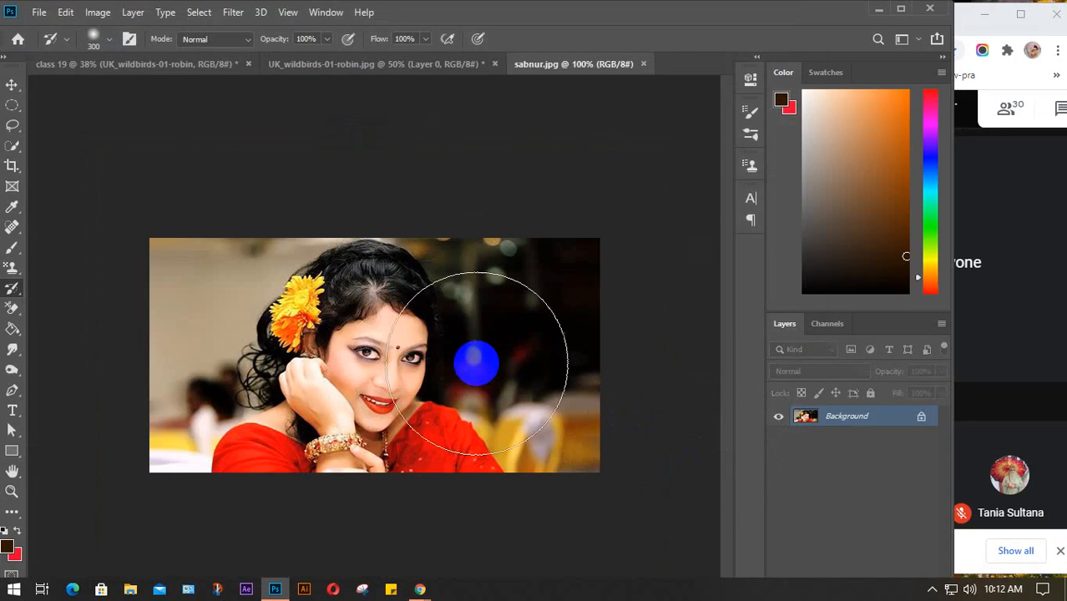
pyautogui.press('[')
pyautogui.press('[')
pyautogui.press('[')
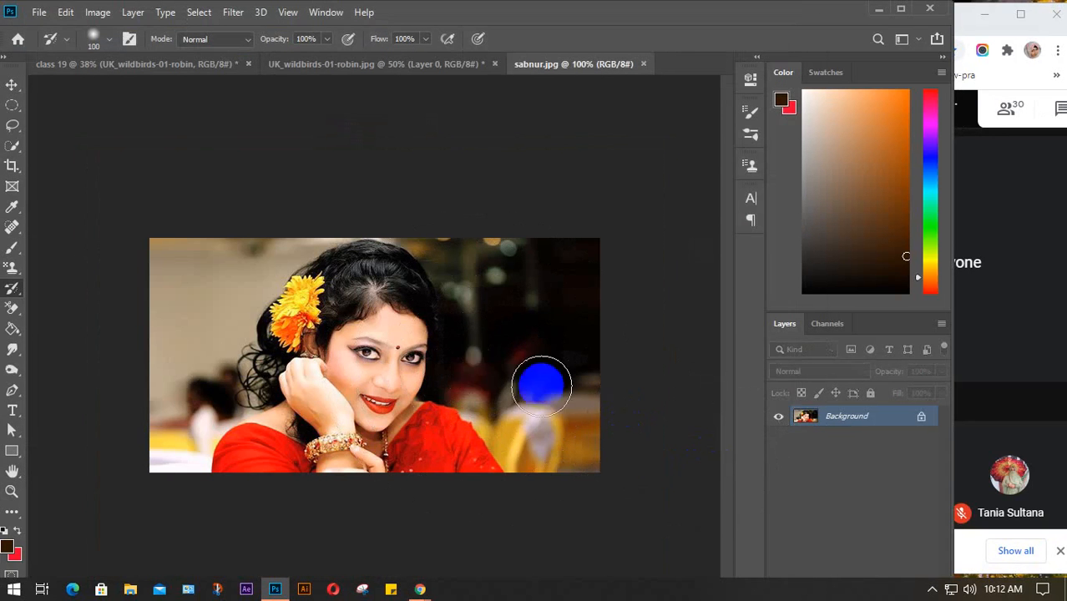
# Choose the Art History Brush and paint over the dark background beside the woman with the Tight Curl Long style
pyautogui.rightClick(12, 293)
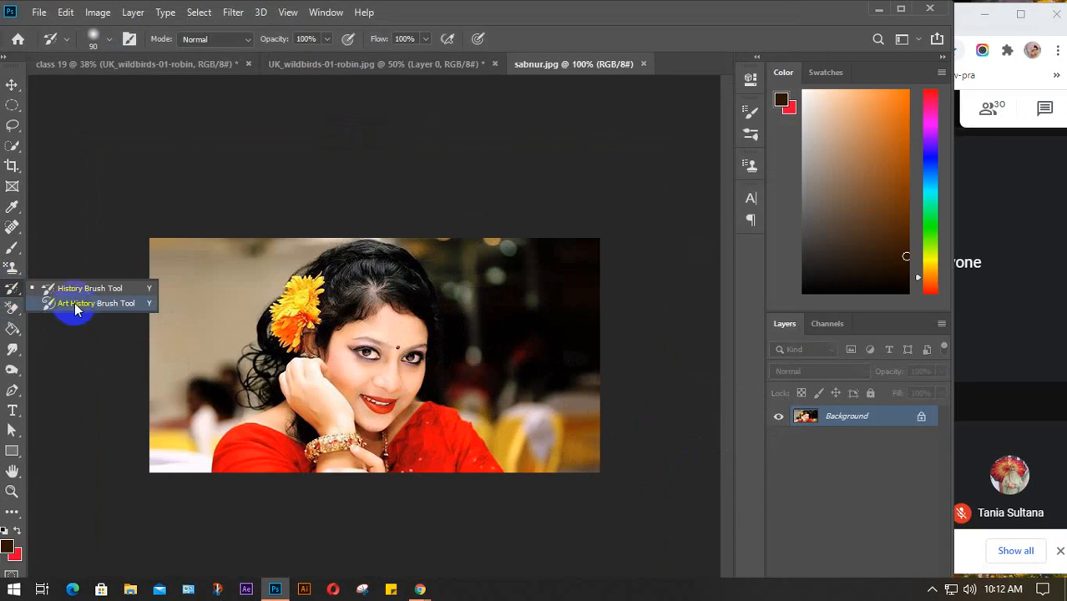
pyautogui.click(76, 305)
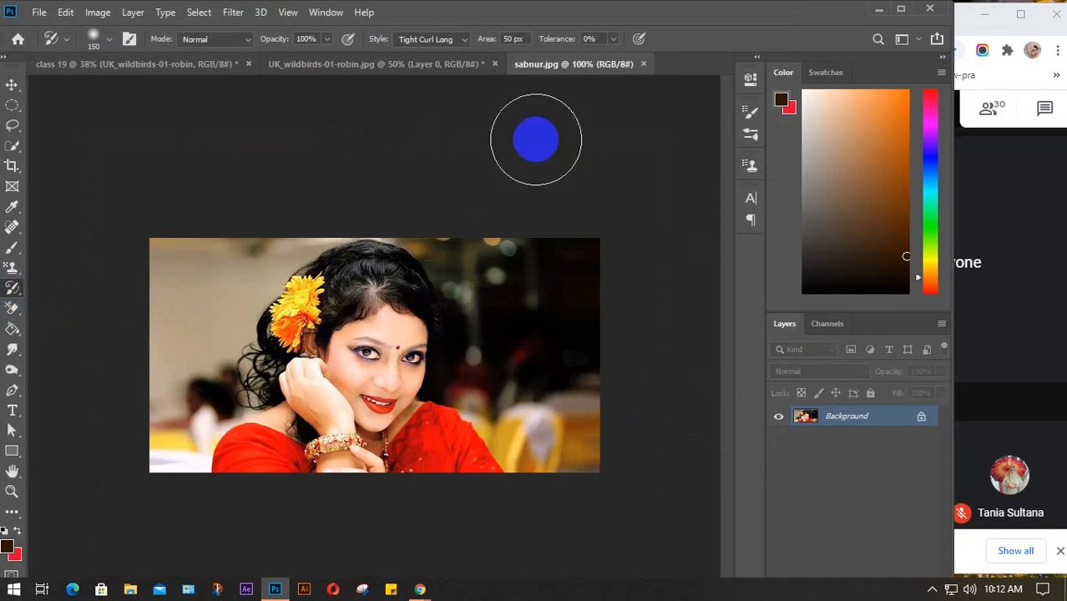
pyautogui.moveTo(507, 326)
pyautogui.mouseDown()
pyautogui.moveTo(393, 275)
pyautogui.moveTo(285, 270)
pyautogui.moveTo(254, 356)
pyautogui.moveTo(469, 428)
pyautogui.mouseUp()
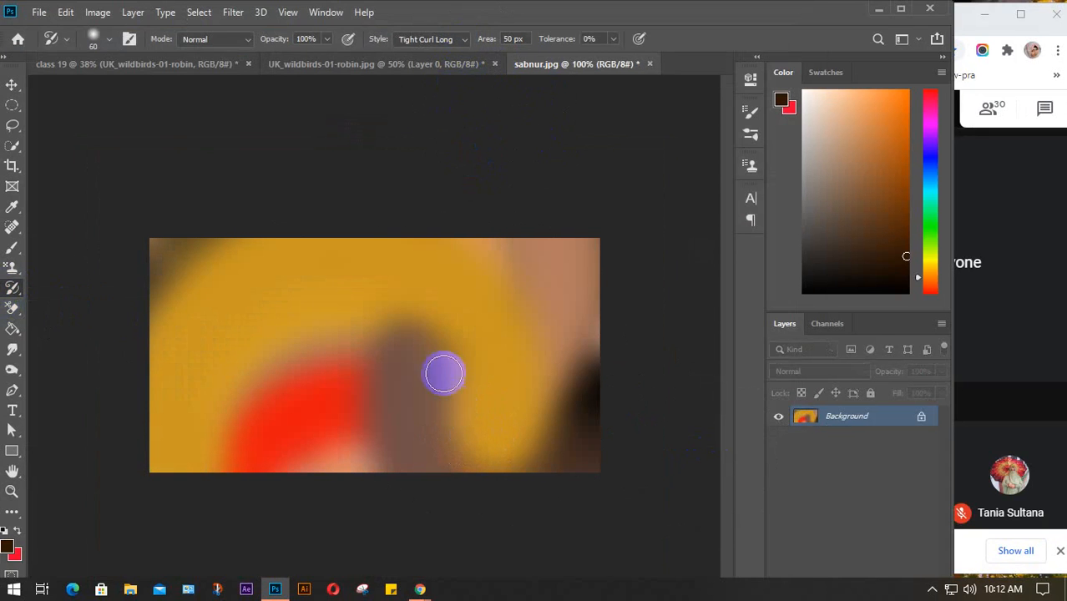
# Shrink the Art History Brush to 45 and paint another Tight Curl Long stroke over the picture's centre
pyautogui.press('[')
pyautogui.press('[')
pyautogui.press('[')
pyautogui.press('[')
pyautogui.press('[')
pyautogui.moveTo(364, 293)
pyautogui.mouseDown()
pyautogui.moveTo(205, 436)
pyautogui.moveTo(526, 502)
pyautogui.moveTo(574, 345)
pyautogui.moveTo(287, 242)
pyautogui.moveTo(202, 357)
pyautogui.moveTo(359, 334)
pyautogui.mouseUp()
# Set the Art History Brush style to Loose Long and paint across the middle of the picture
pyautogui.click(450, 39)
pyautogui.click(451, 99)
pyautogui.moveTo(472, 297)
pyautogui.mouseDown()
pyautogui.moveTo(437, 363)
pyautogui.moveTo(477, 416)
pyautogui.moveTo(526, 387)
pyautogui.moveTo(347, 384)
pyautogui.moveTo(260, 323)
pyautogui.moveTo(224, 341)
pyautogui.moveTo(318, 378)
pyautogui.moveTo(396, 341)
pyautogui.moveTo(381, 346)
pyautogui.moveTo(465, 329)
pyautogui.moveTo(378, 337)
pyautogui.mouseUp()
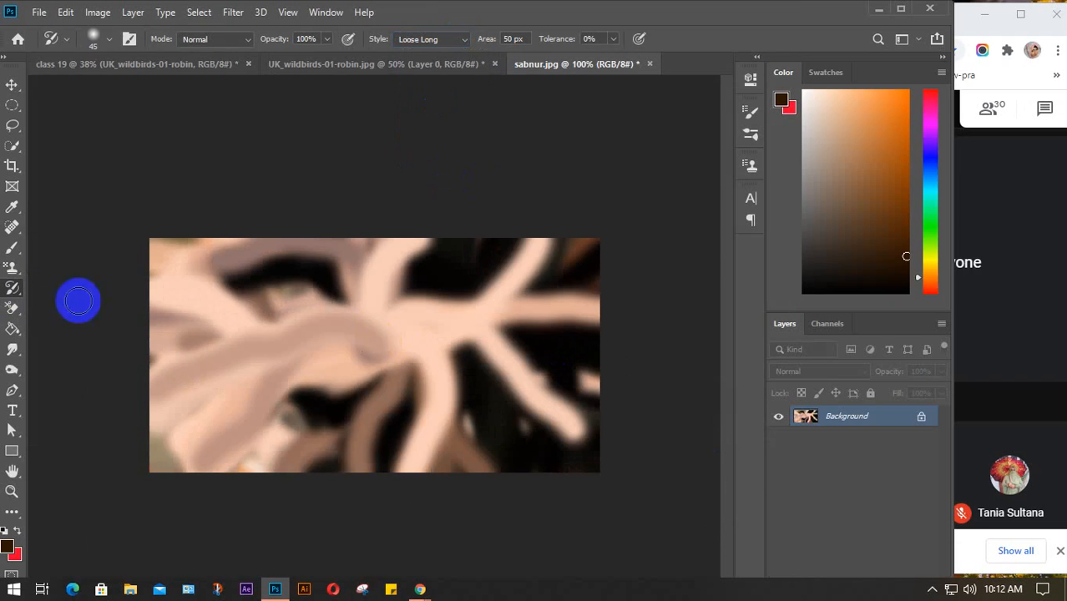
# Keep the Art History Brush, set its style to Tight Long and paint over the whole picture
pyautogui.rightClick(12, 288)
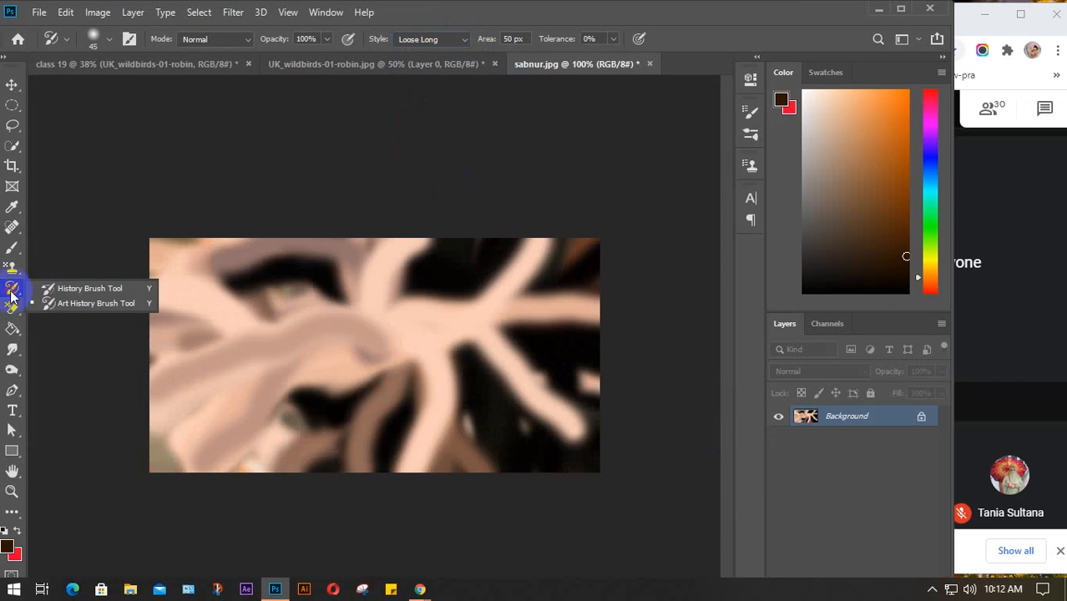
pyautogui.click(93, 303)
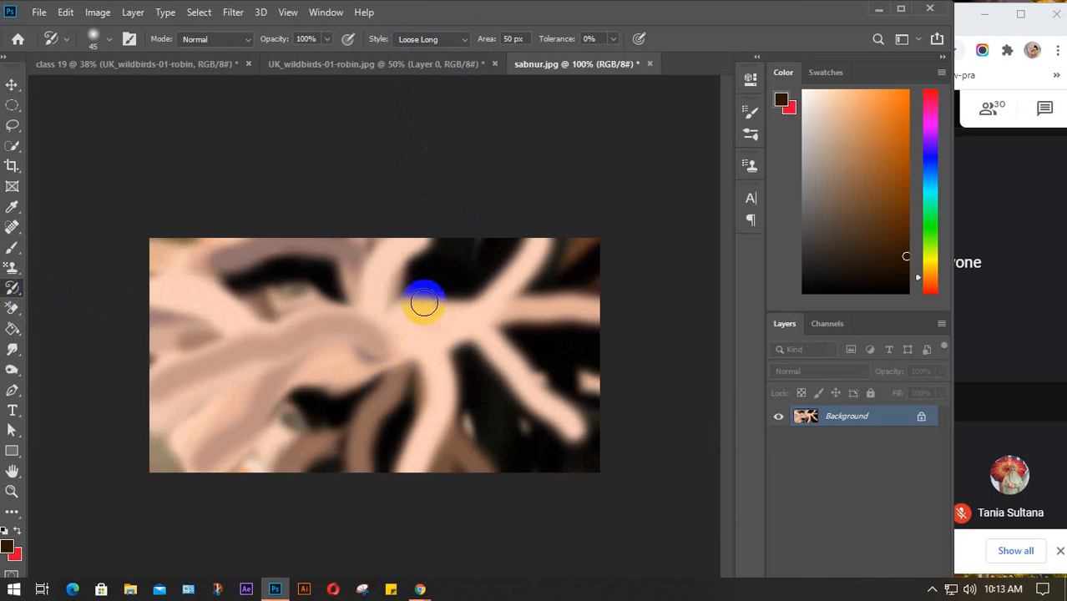
pyautogui.click(464, 39)
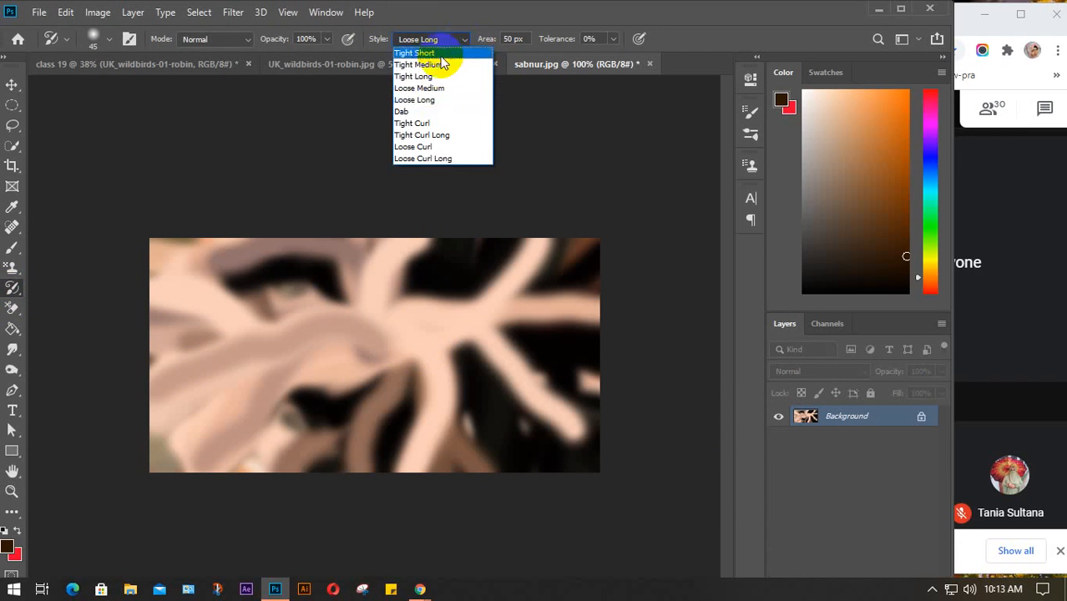
pyautogui.click(425, 76)
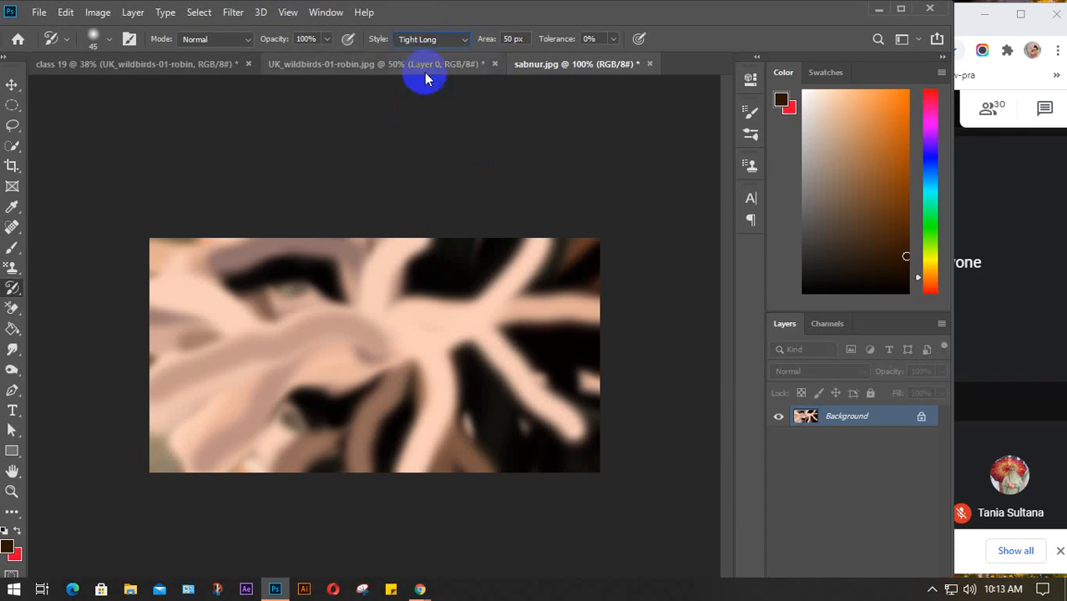
pyautogui.moveTo(419, 320)
pyautogui.mouseDown()
pyautogui.moveTo(311, 339)
pyautogui.moveTo(299, 358)
pyautogui.moveTo(450, 416)
pyautogui.moveTo(478, 367)
pyautogui.moveTo(341, 306)
pyautogui.moveTo(261, 285)
pyautogui.moveTo(266, 337)
pyautogui.moveTo(342, 375)
pyautogui.moveTo(492, 300)
pyautogui.moveTo(487, 329)
pyautogui.moveTo(397, 336)
pyautogui.moveTo(396, 349)
pyautogui.moveTo(451, 347)
pyautogui.moveTo(447, 420)
pyautogui.moveTo(426, 388)
pyautogui.moveTo(455, 436)
pyautogui.moveTo(466, 426)
pyautogui.moveTo(421, 497)
pyautogui.moveTo(531, 490)
pyautogui.moveTo(568, 418)
pyautogui.moveTo(262, 234)
pyautogui.moveTo(252, 357)
pyautogui.moveTo(482, 396)
pyautogui.mouseUp()
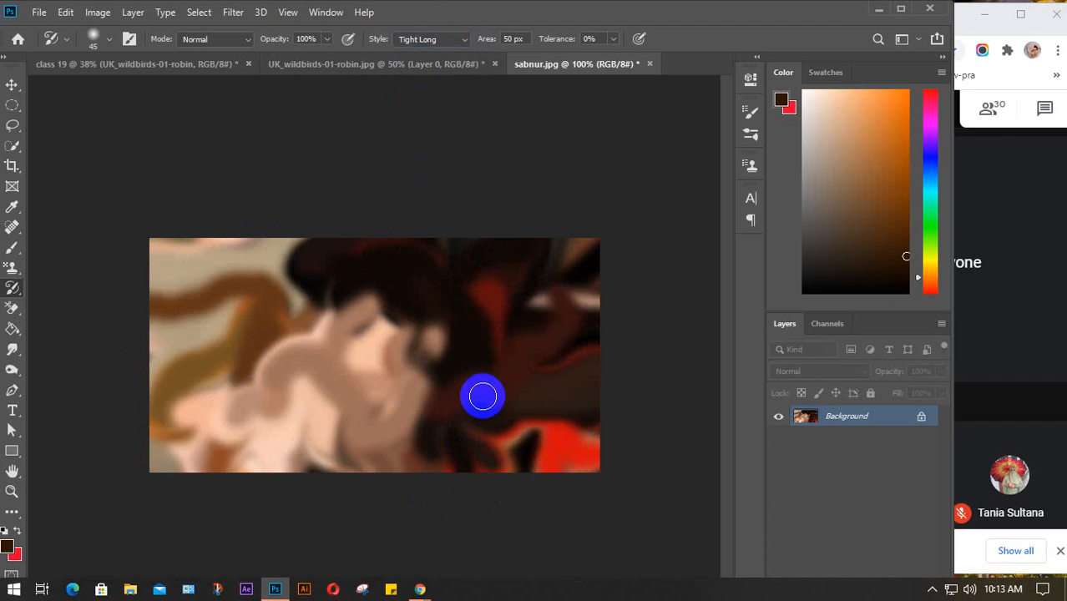
# Restore the woman's face and hairline with the History Brush, and enlarge the brush to 200
pyautogui.moveTo(13, 288)
pyautogui.mouseDown()
pyautogui.moveTo(101, 308)
pyautogui.moveTo(87, 288)
pyautogui.mouseUp()
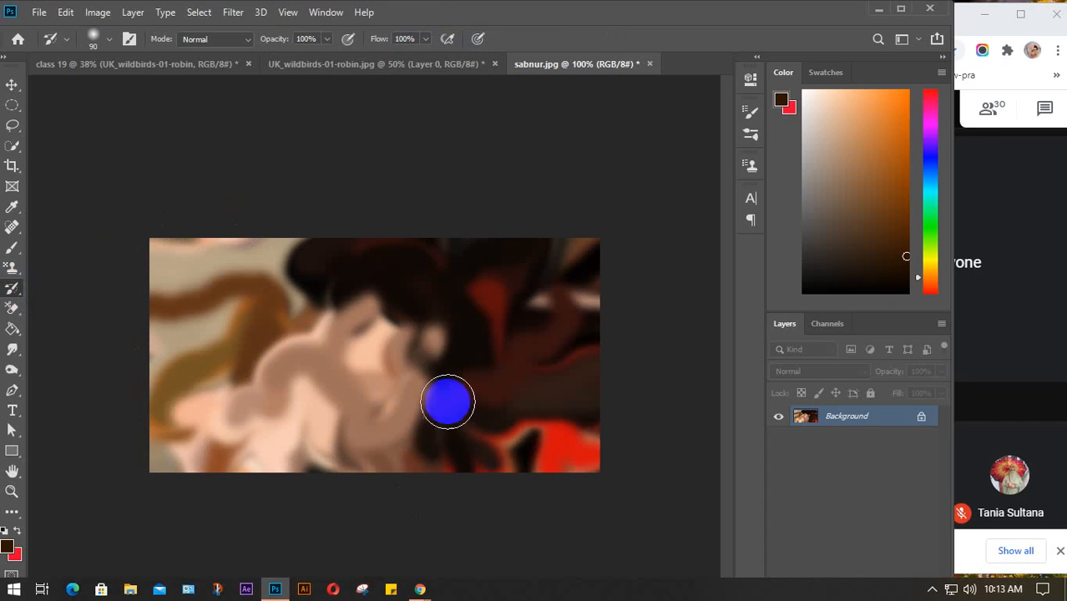
pyautogui.click(397, 332)
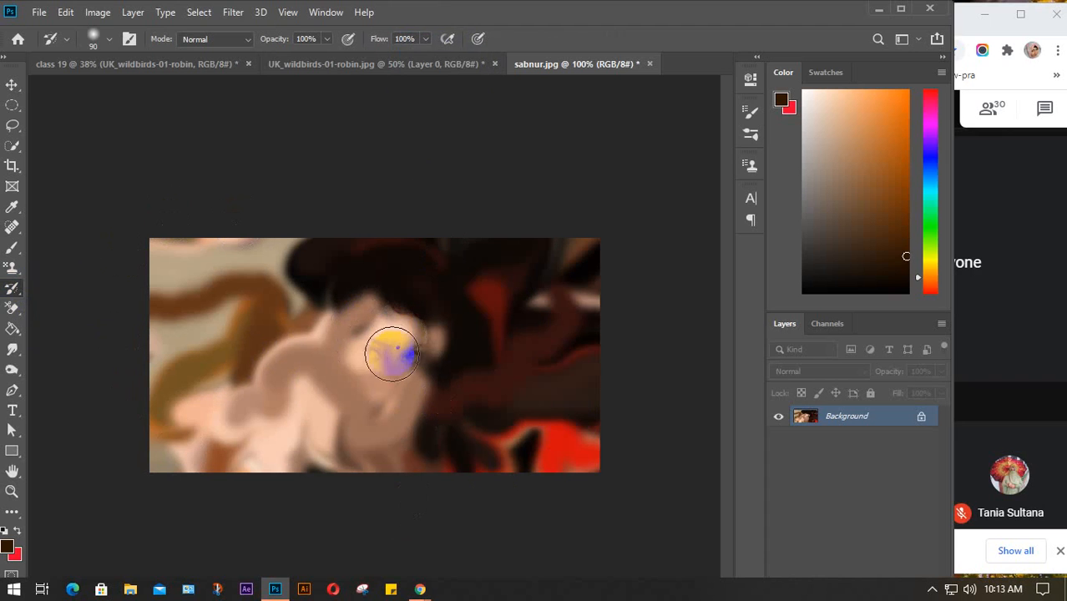
pyautogui.moveTo(386, 359)
pyautogui.mouseDown()
pyautogui.moveTo(389, 368)
pyautogui.moveTo(419, 357)
pyautogui.mouseUp()
pyautogui.click(286, 418)
pyautogui.click(376, 394)
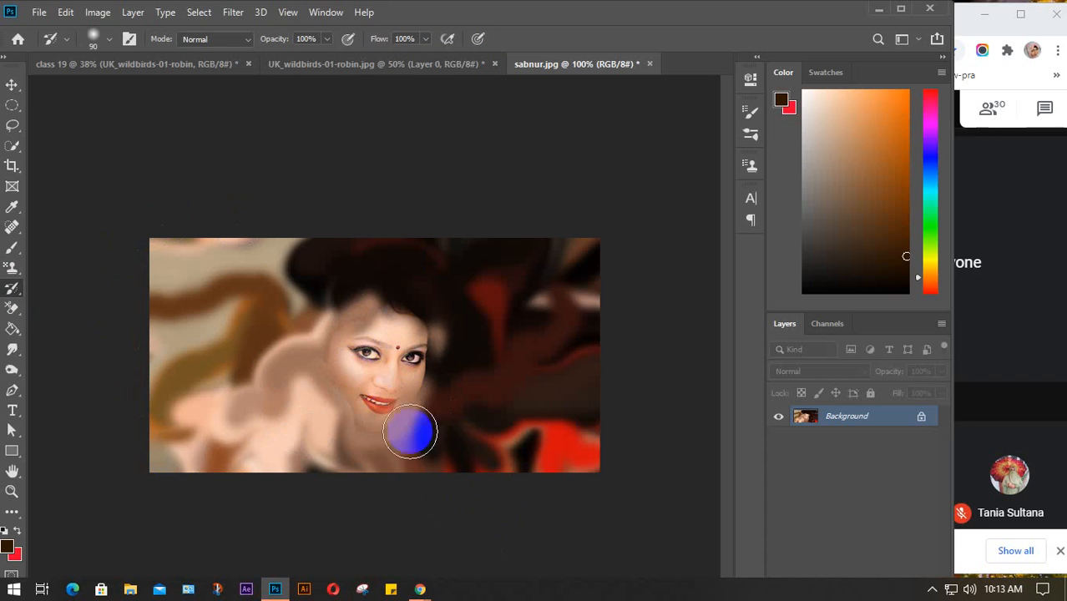
pyautogui.moveTo(379, 320); pyautogui.dragTo(352, 331)
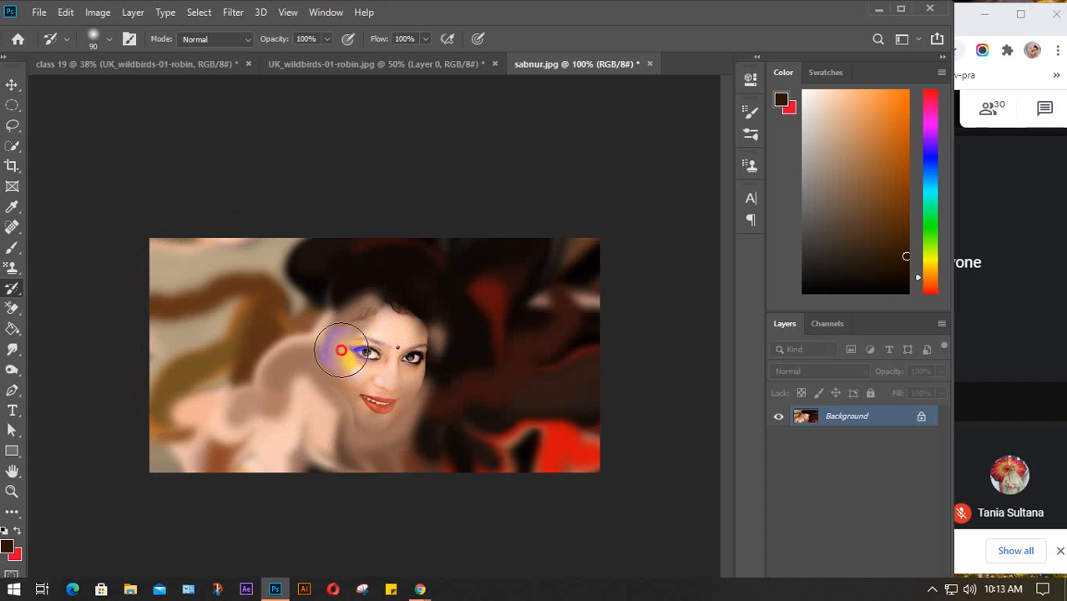
pyautogui.moveTo(343, 370)
pyautogui.mouseDown()
pyautogui.moveTo(372, 399)
pyautogui.moveTo(389, 393)
pyautogui.moveTo(403, 322)
pyautogui.moveTo(382, 312)
pyautogui.moveTo(373, 359)
pyautogui.mouseUp()
pyautogui.press(']')
pyautogui.press(']')
pyautogui.press(']')
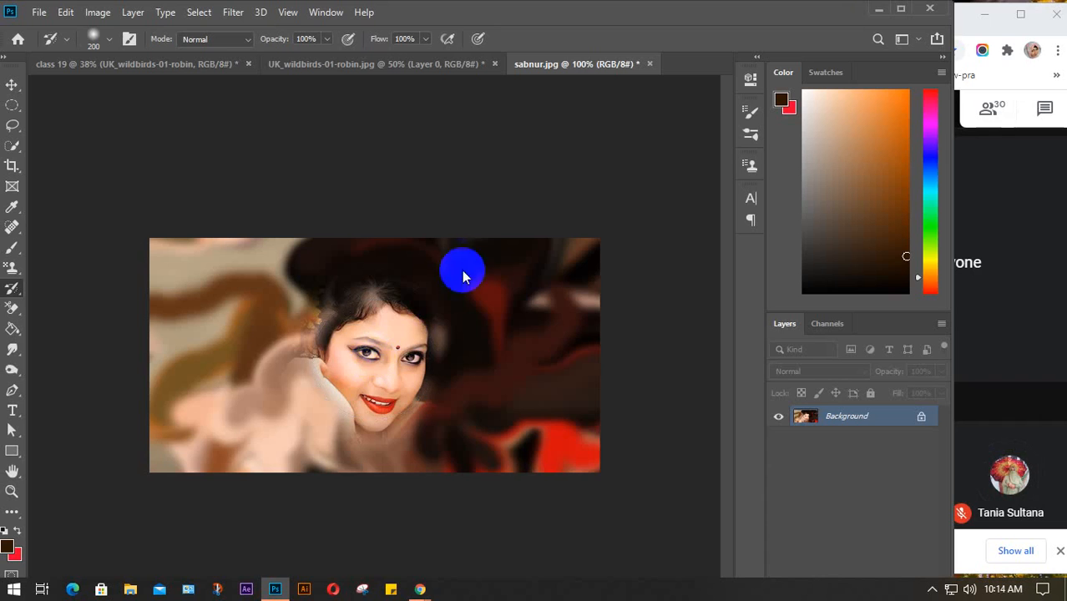
# Switch to the Google Meet window to look over the class participants, and return to Photoshop
pyautogui.click(881, 13)
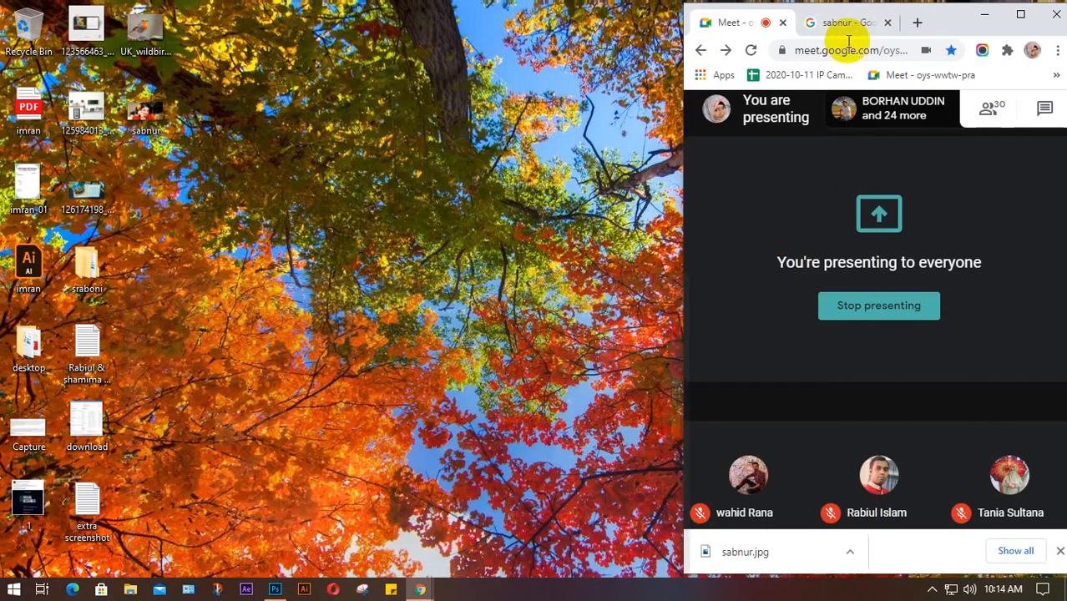
pyautogui.click(1018, 15)
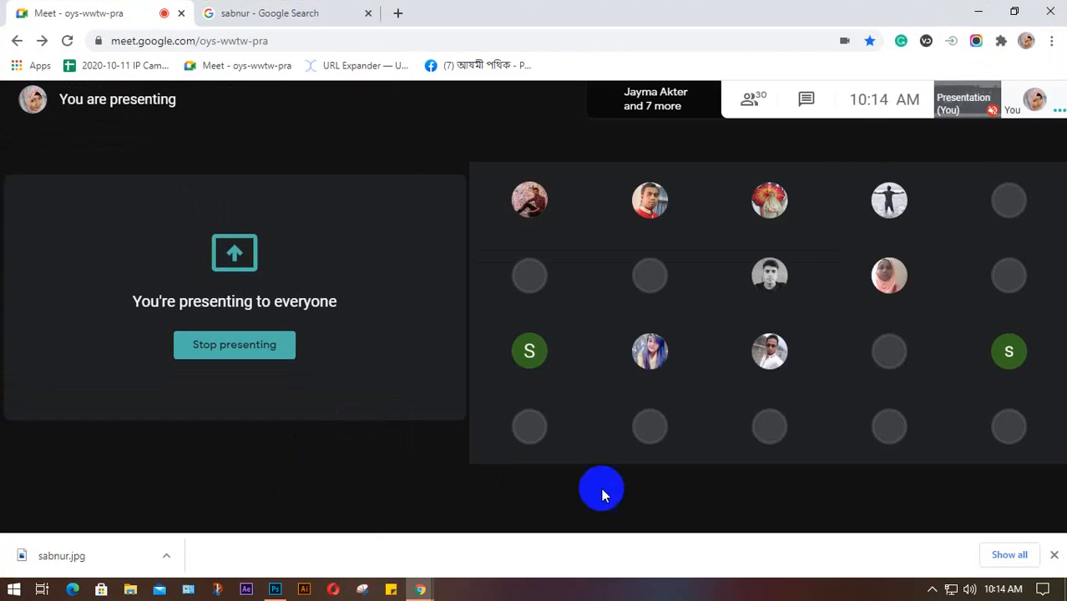
pyautogui.click(930, 588)
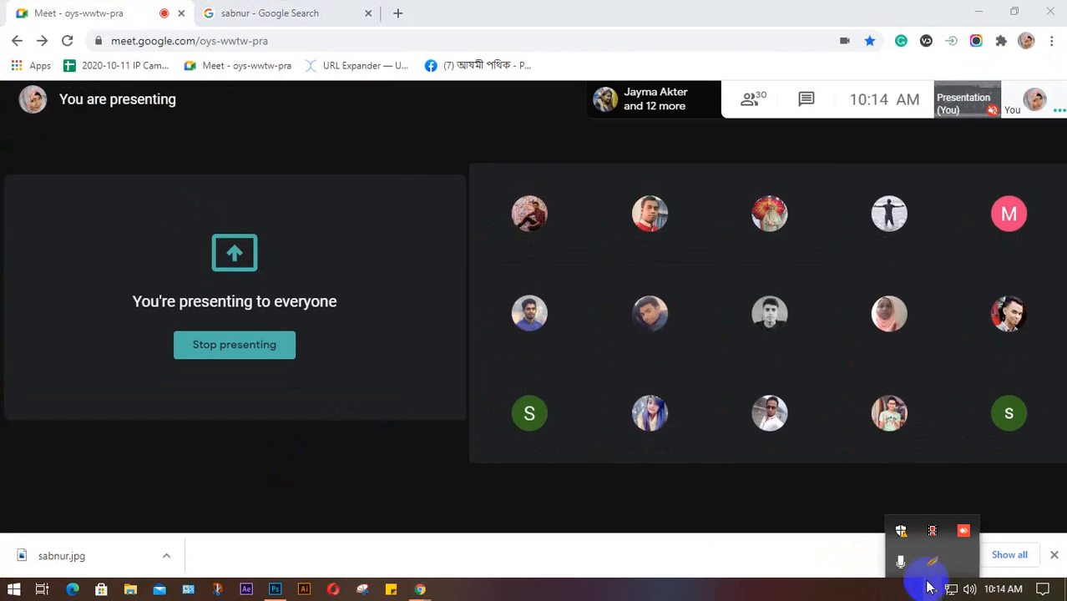
pyautogui.click(932, 533)
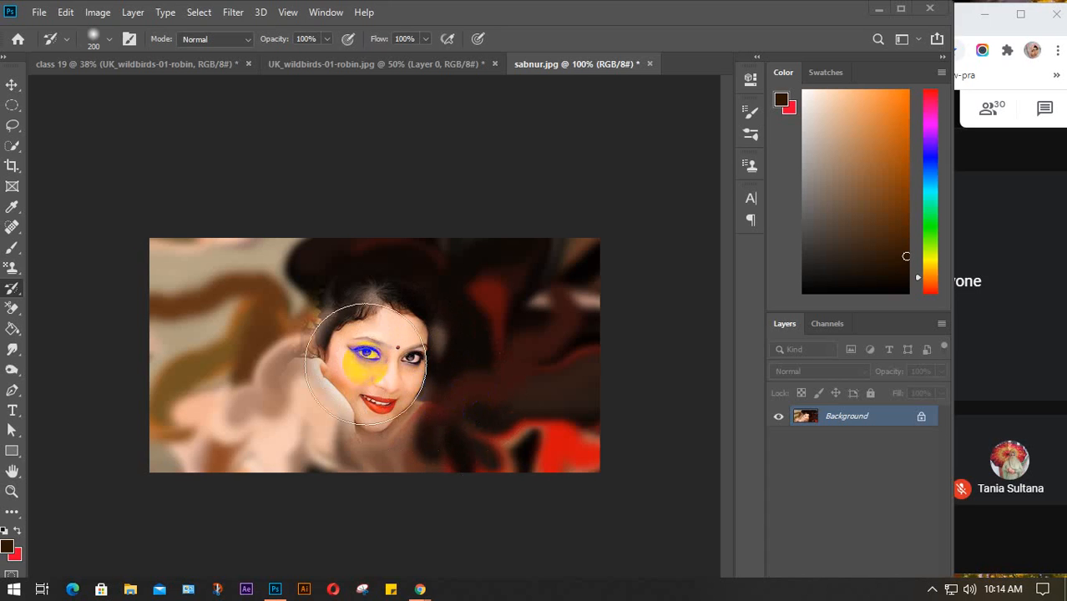
# Restore the woman's flower, hair and hand in sabnur.jpg with the History Brush, and set its flow to 60%
pyautogui.moveTo(366, 364)
pyautogui.mouseDown()
pyautogui.moveTo(354, 331)
pyautogui.moveTo(380, 335)
pyautogui.moveTo(376, 344)
pyautogui.moveTo(355, 321)
pyautogui.moveTo(382, 341)
pyautogui.moveTo(344, 349)
pyautogui.moveTo(334, 379)
pyautogui.moveTo(397, 363)
pyautogui.mouseUp()
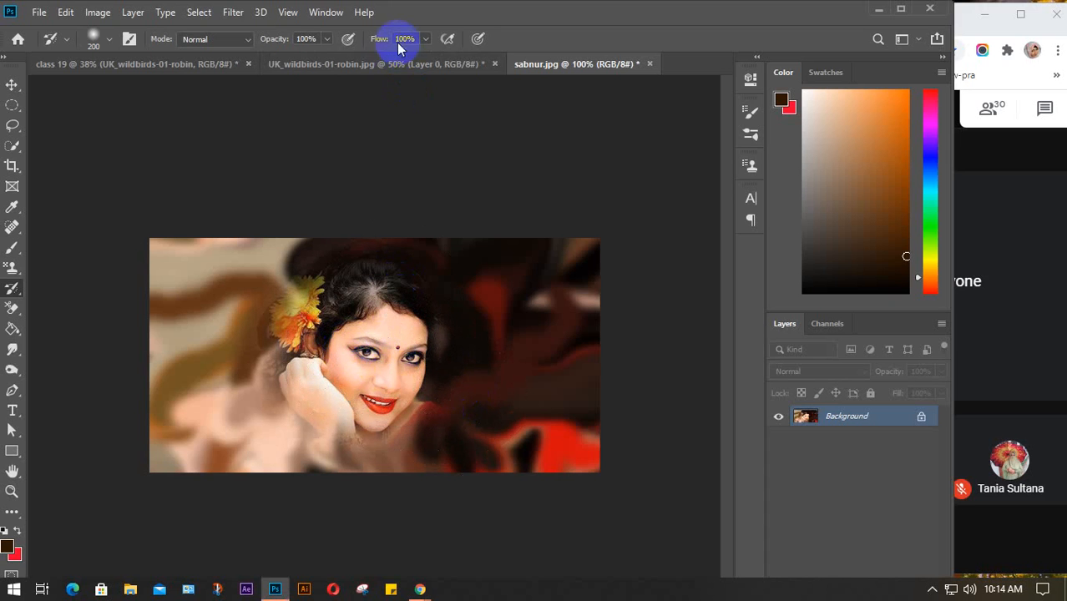
pyautogui.moveTo(347, 52); pyautogui.dragTo(348, 51)
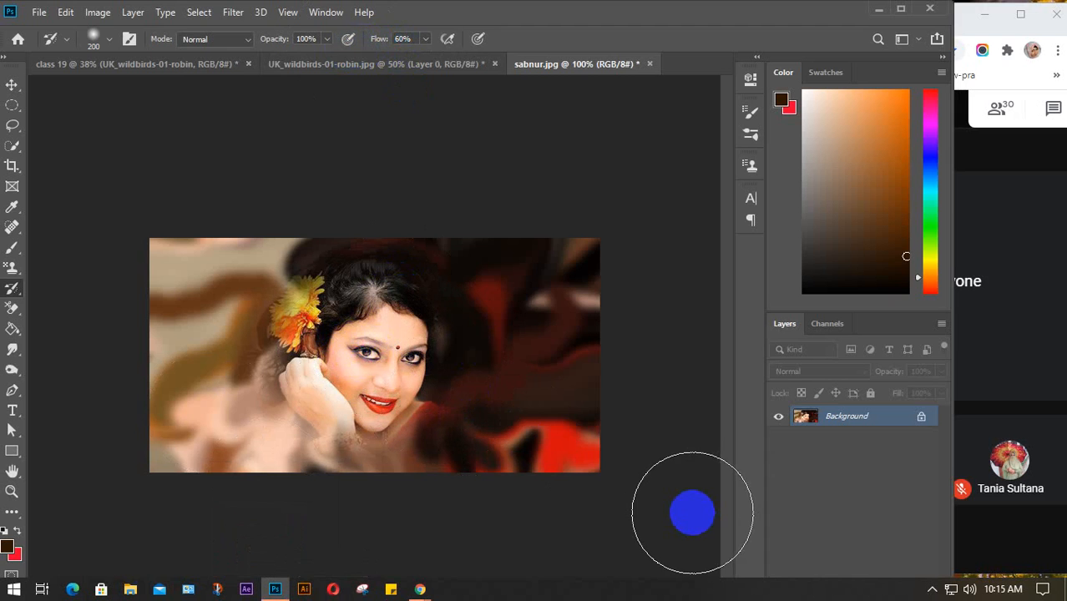
pyautogui.click(13, 291)
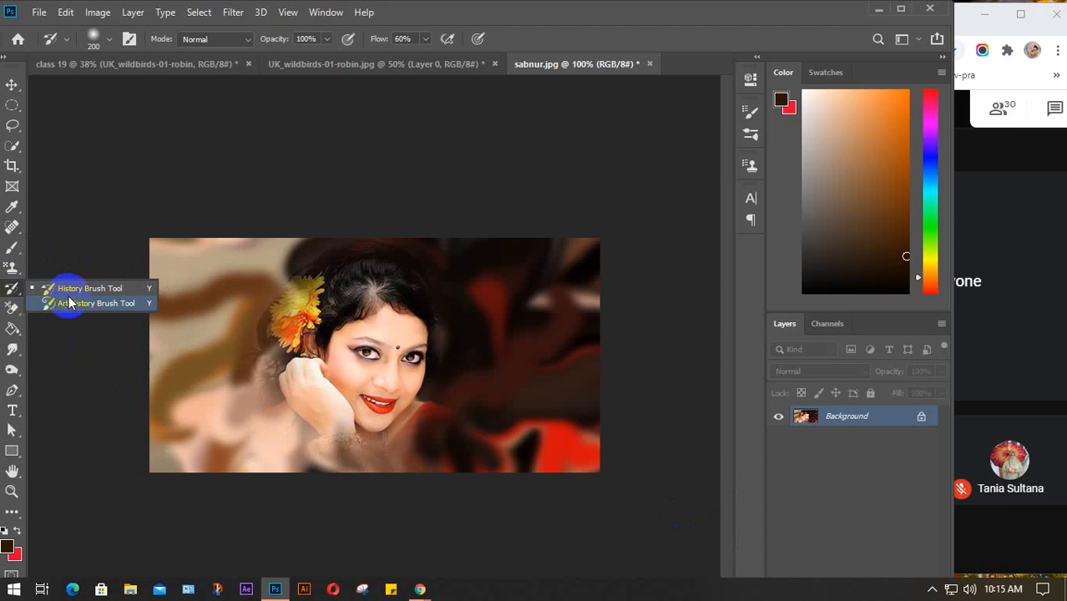
pyautogui.click(12, 85)
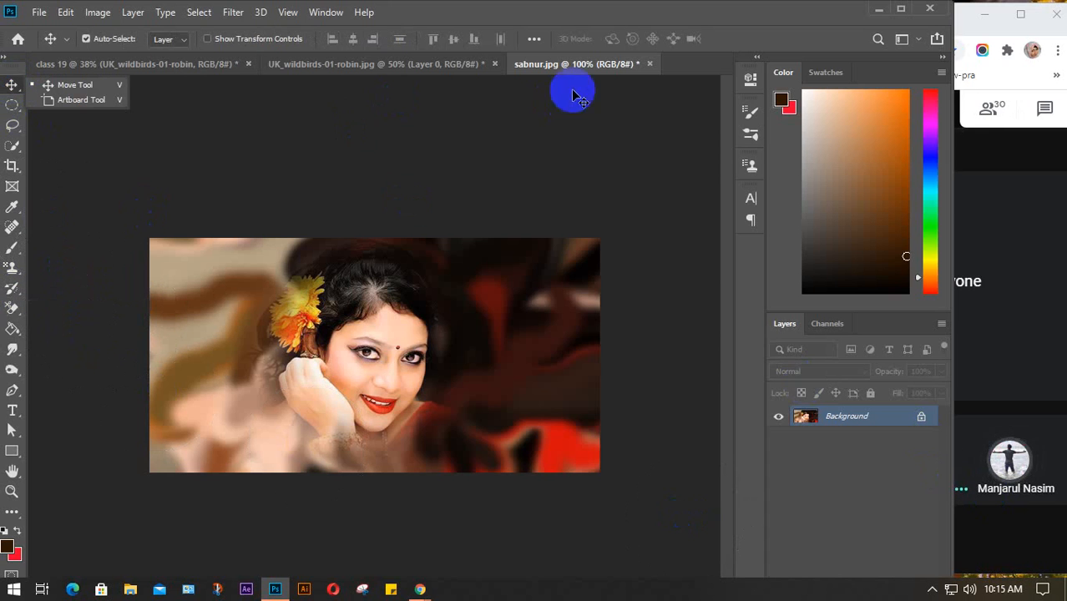
# Review the layers of the class 19 document and the tools in the eraser group
pyautogui.click(164, 67)
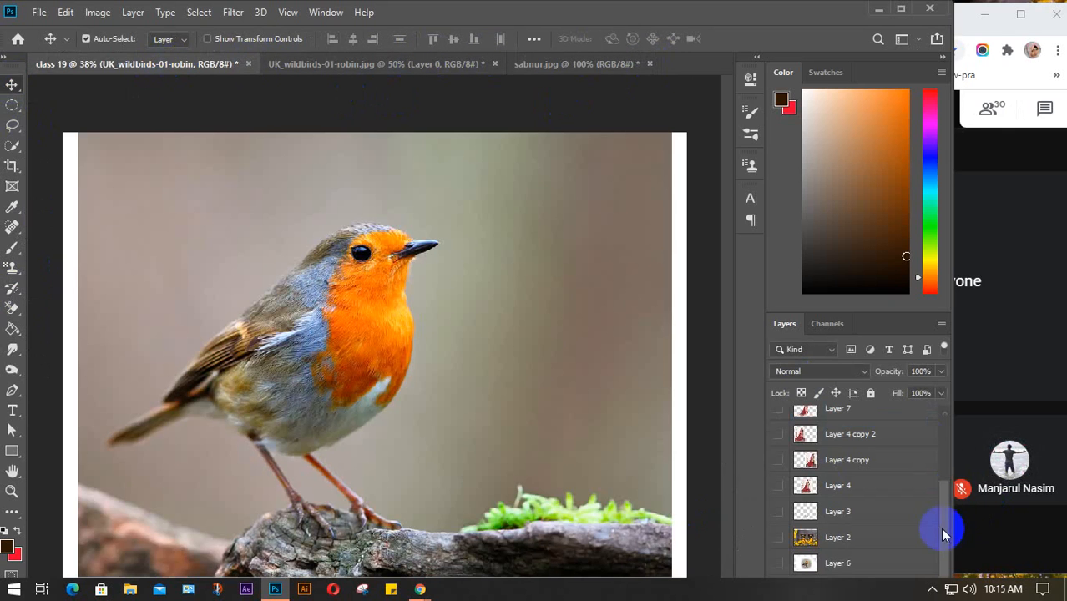
pyautogui.scroll(-1, 828, 515)
pyautogui.scroll(5, 828, 515)
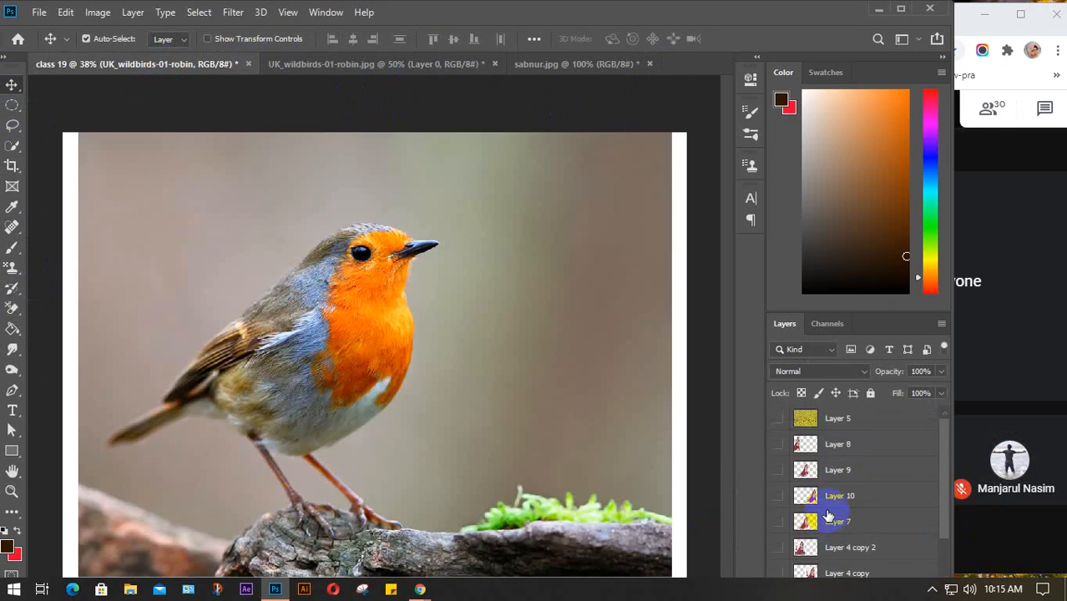
pyautogui.scroll(-5, 828, 515)
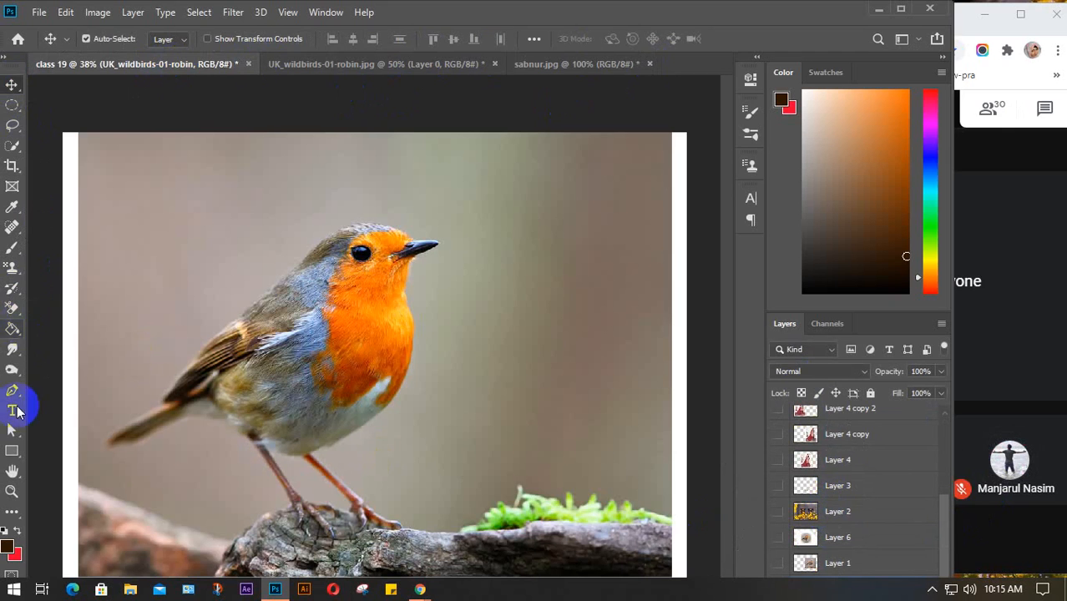
pyautogui.click(8, 312)
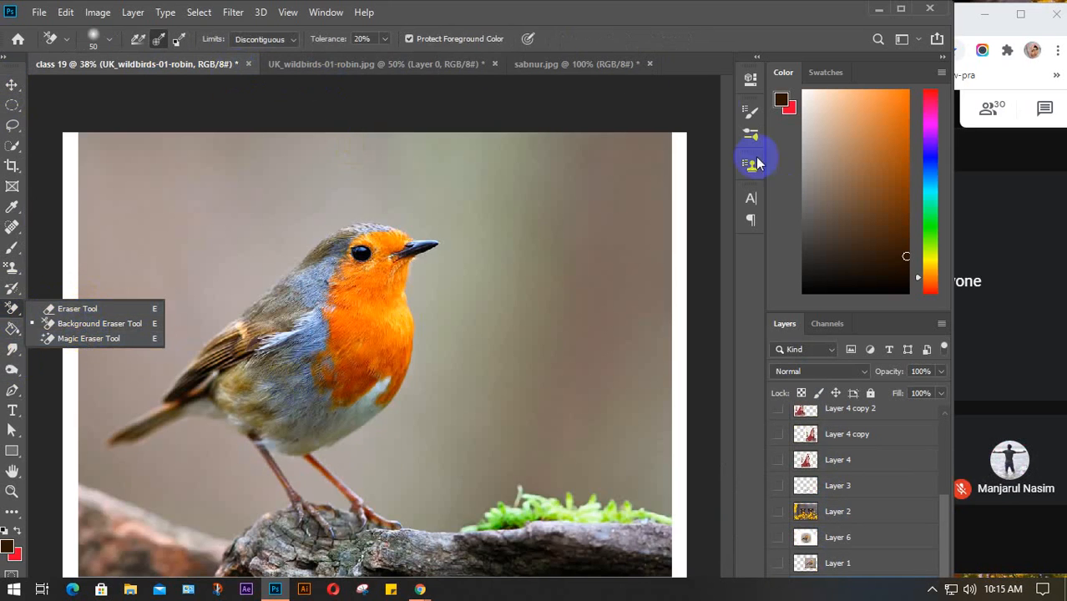
# Create a new landscape document 7 inches wide at 72 pixels/inch, in RGB Color with a white background
pyautogui.hotkey('ctrl', 'shift', 'n')
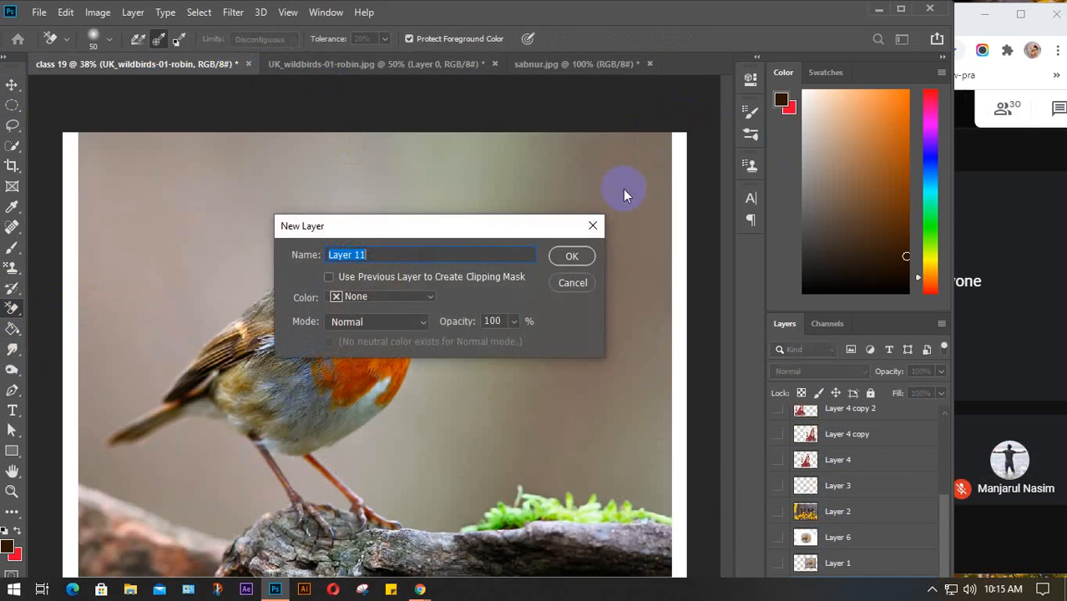
pyautogui.click(581, 283)
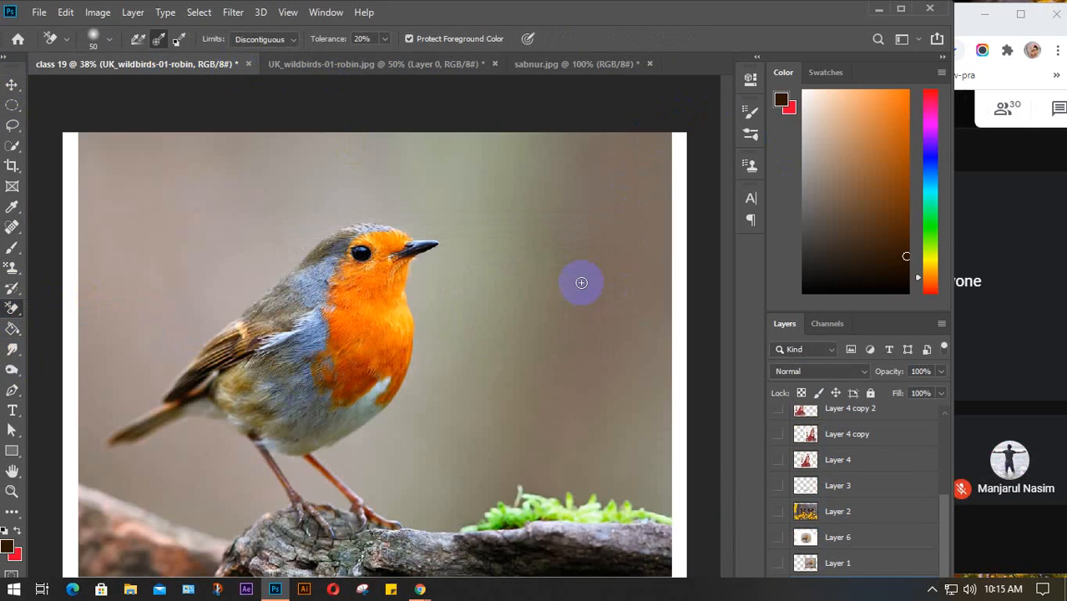
pyautogui.hotkey('ctrl', 'n')
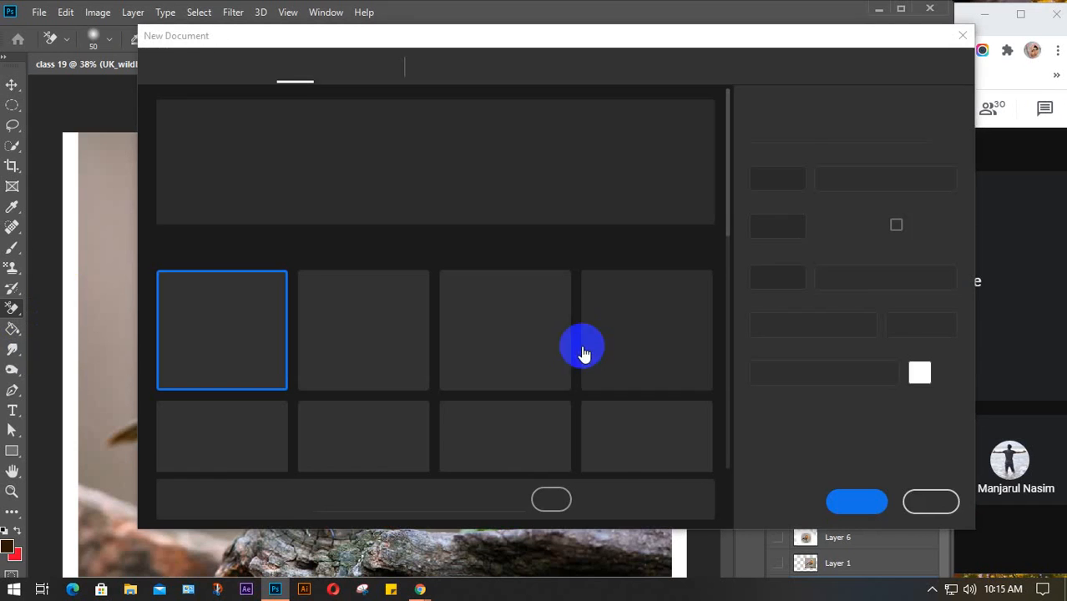
pyautogui.click(862, 179)
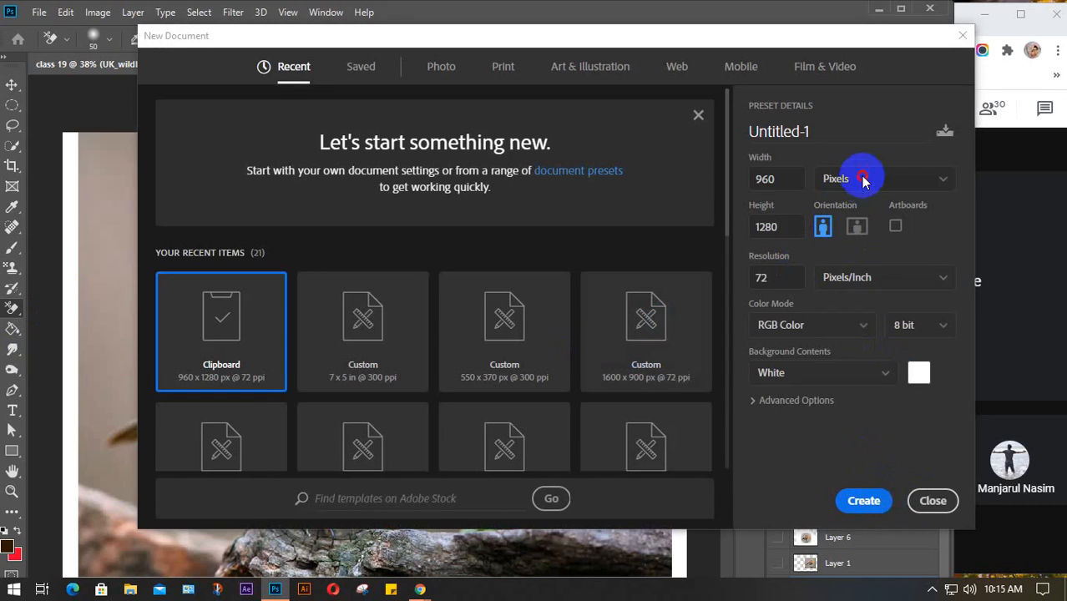
pyautogui.click(860, 232)
pyautogui.doubleClick(785, 179)
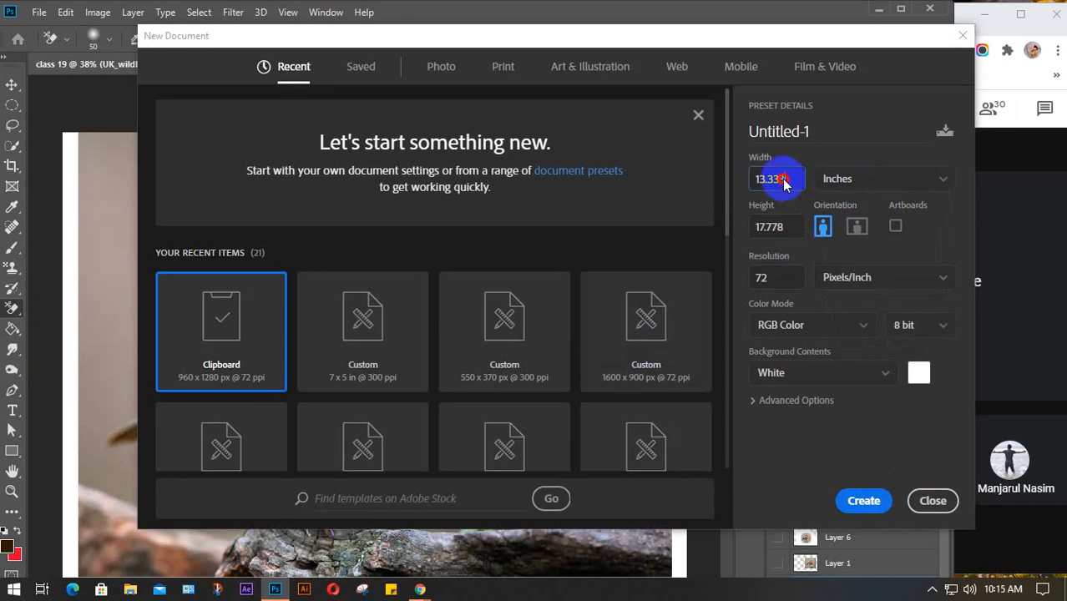
pyautogui.write('7')
pyautogui.press('Tab')
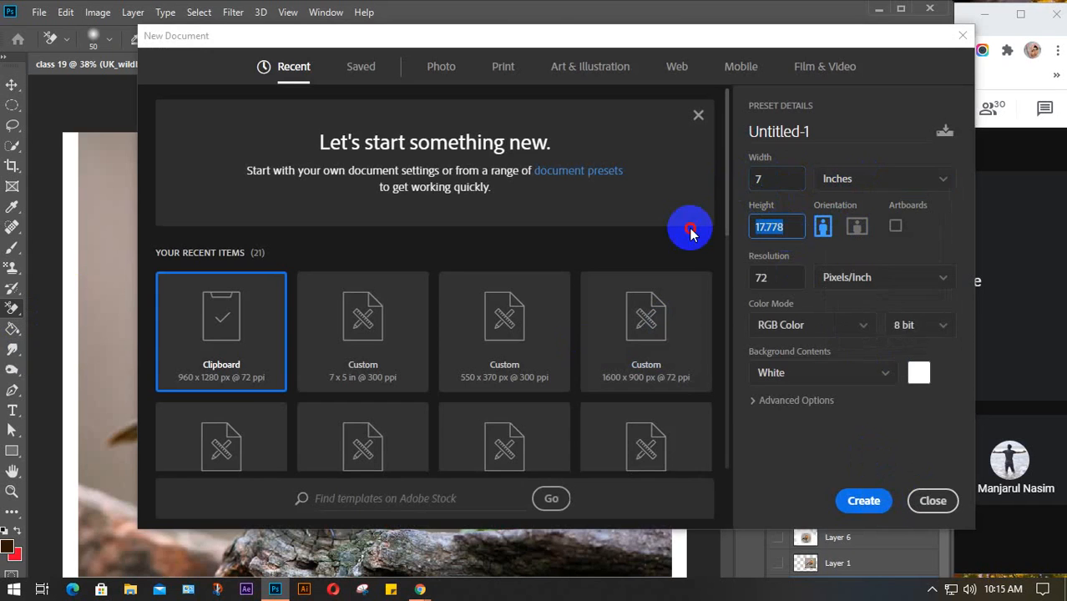
pyautogui.press('Return')
pyautogui.moveTo(584, 350)
pyautogui.mouseDown()
pyautogui.moveTo(559, 369)
pyautogui.moveTo(502, 470)
pyautogui.mouseUp()
# Switch to the Google image search in Chrome and search for "bird"
pyautogui.click(420, 589)
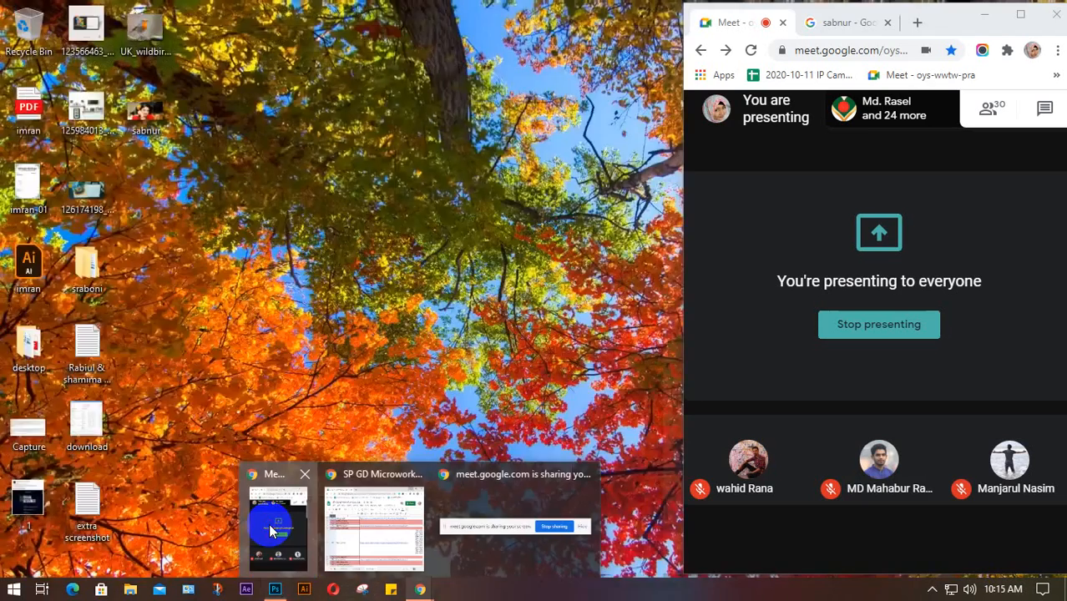
pyautogui.click(275, 524)
pyautogui.click(849, 25)
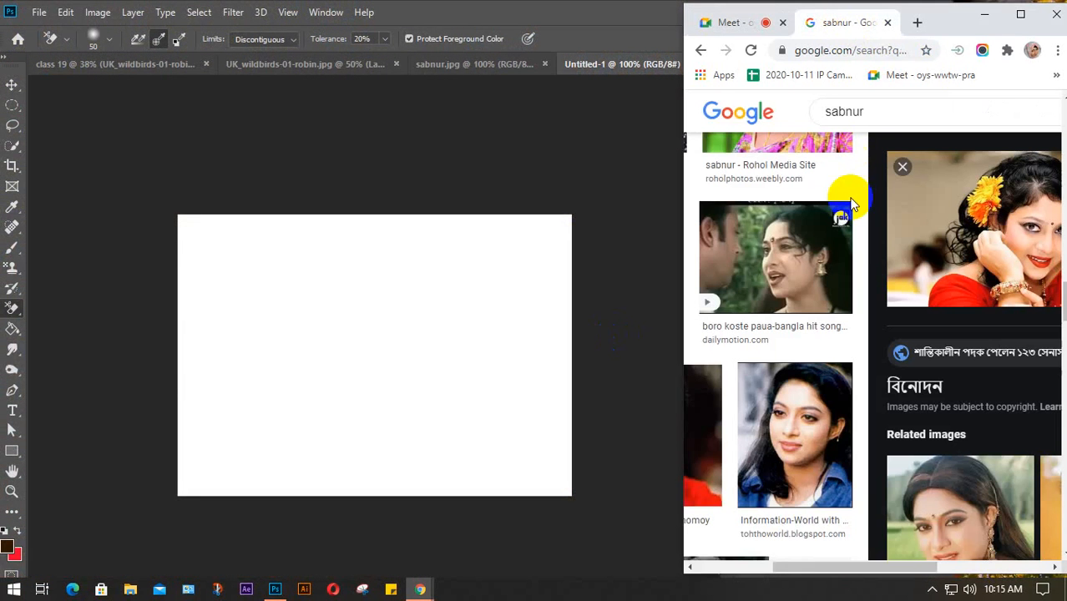
pyautogui.doubleClick(869, 117)
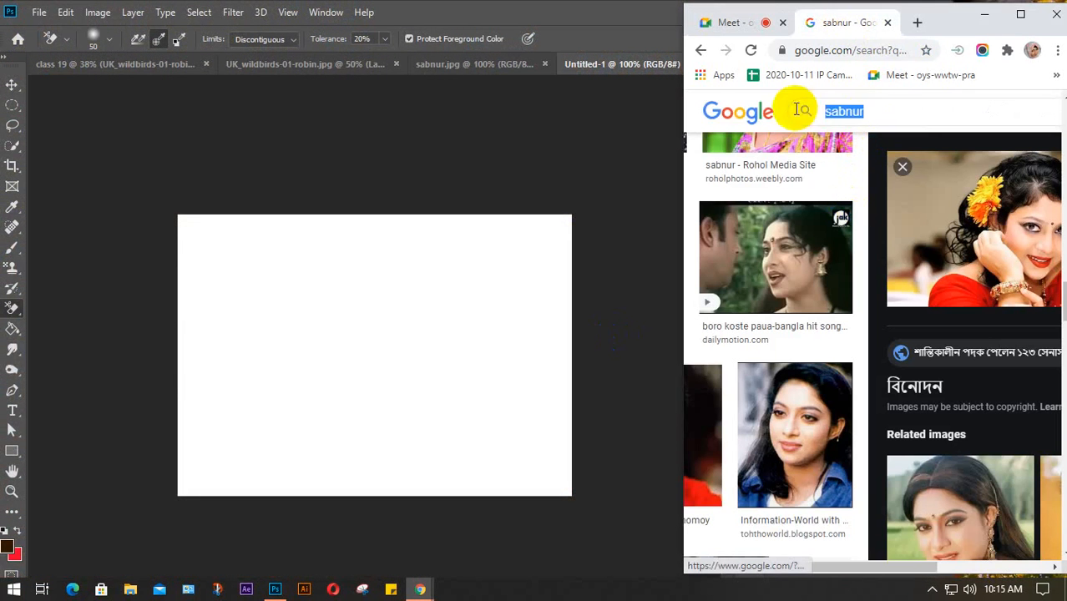
pyautogui.write('bird')
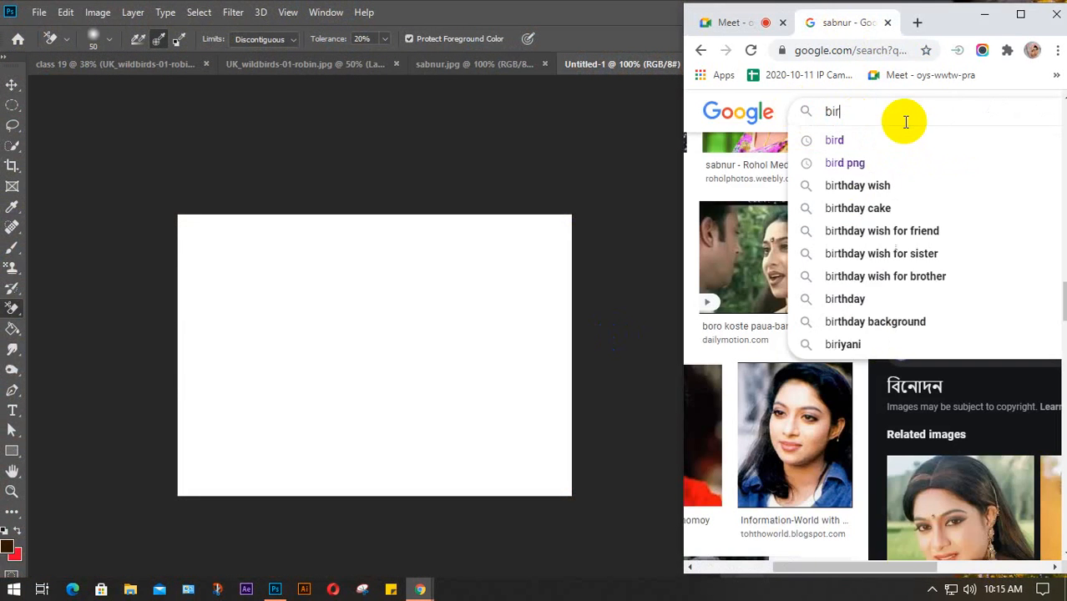
pyautogui.press('Return')
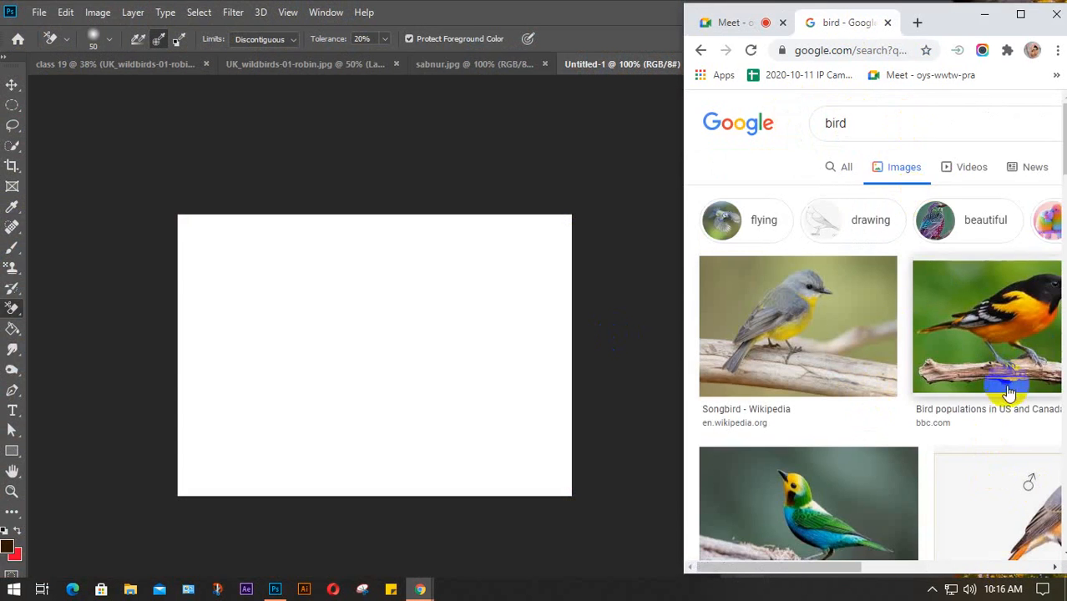
# Copy the bbc.com picture of the black and orange bird and paste it into the new Photoshop document
pyautogui.click(975, 334)
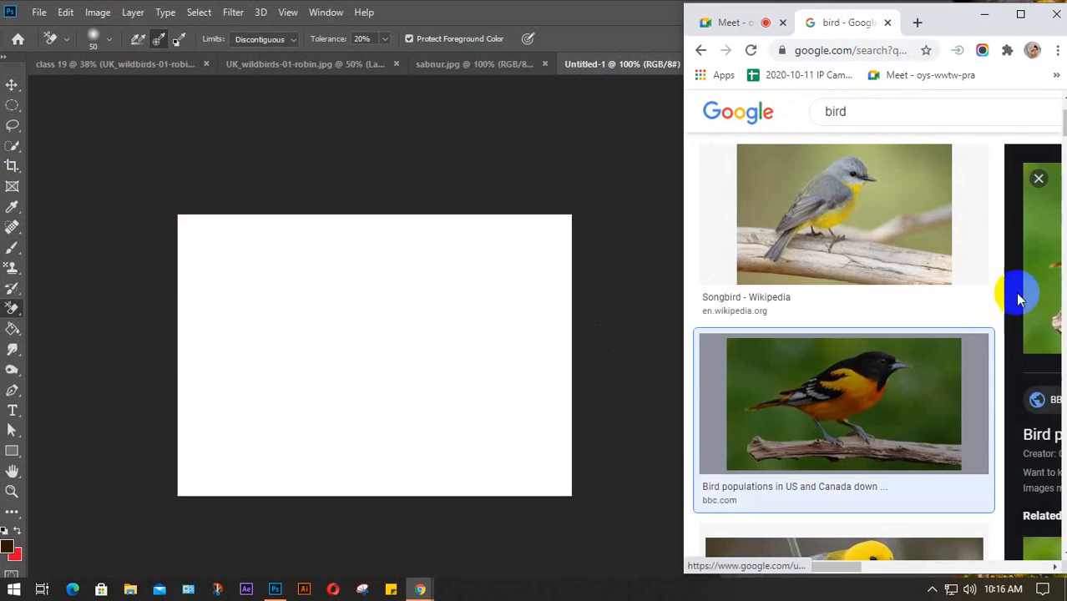
pyautogui.rightClick(1043, 254)
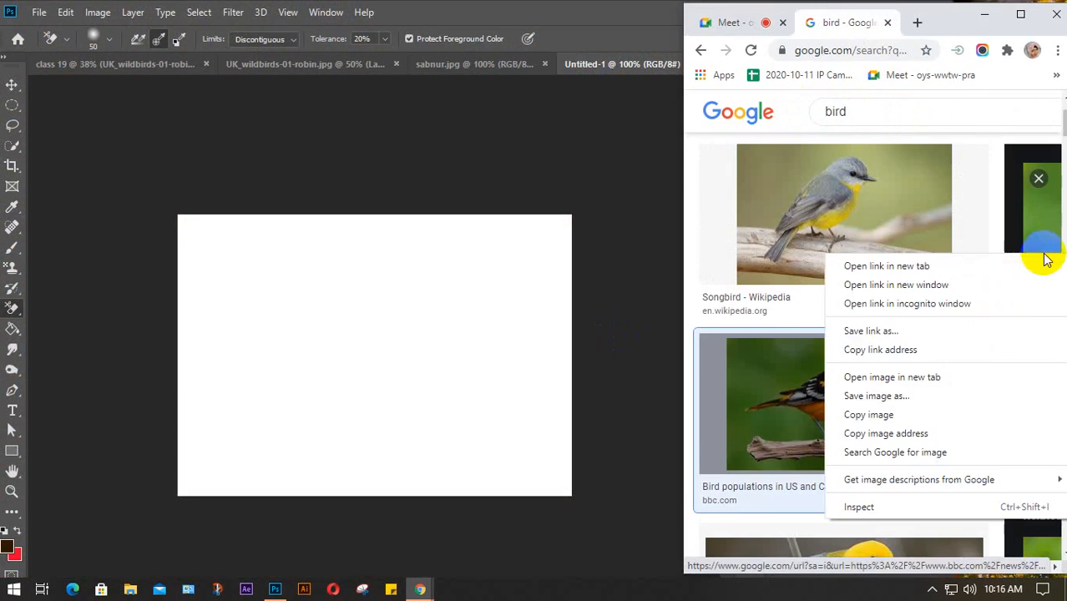
pyautogui.click(873, 414)
pyautogui.click(464, 366)
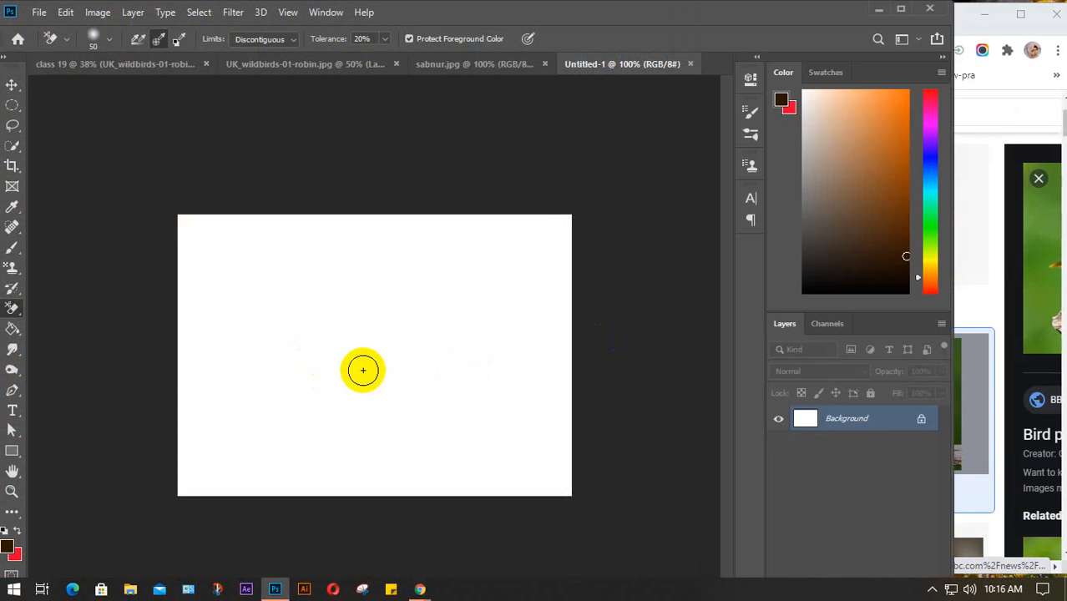
pyautogui.hotkey('ctrl', 'v')
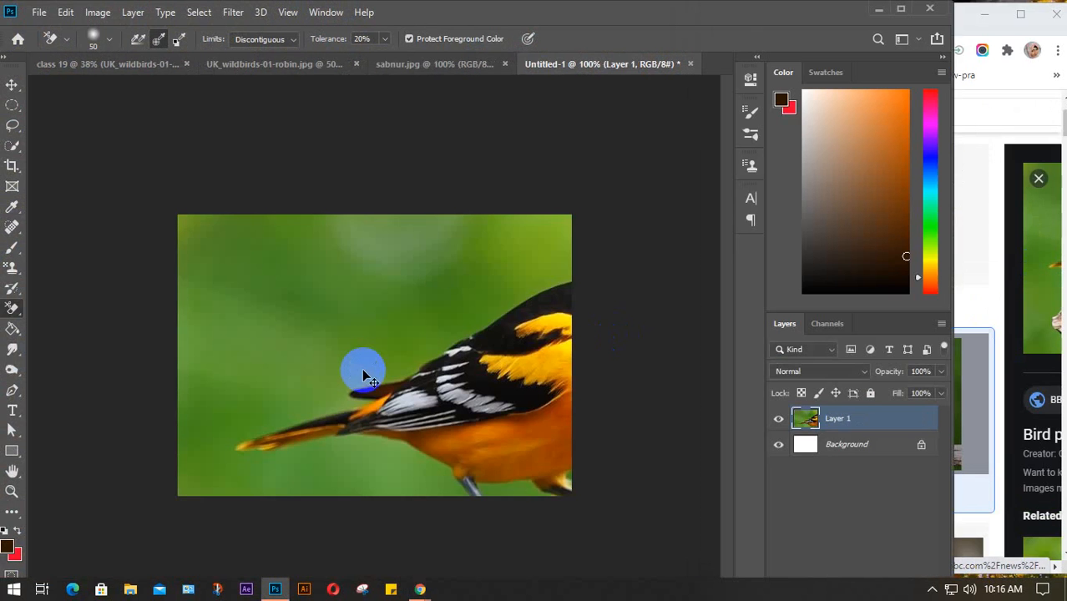
# Scale the pasted bird picture down to the canvas width with Free Transform and centre it vertically
pyautogui.hotkey('ctrl', 't')
pyautogui.moveTo(178, 215); pyautogui.dragTo(197, 230)
pyautogui.moveTo(338, 303); pyautogui.dragTo(317, 298)
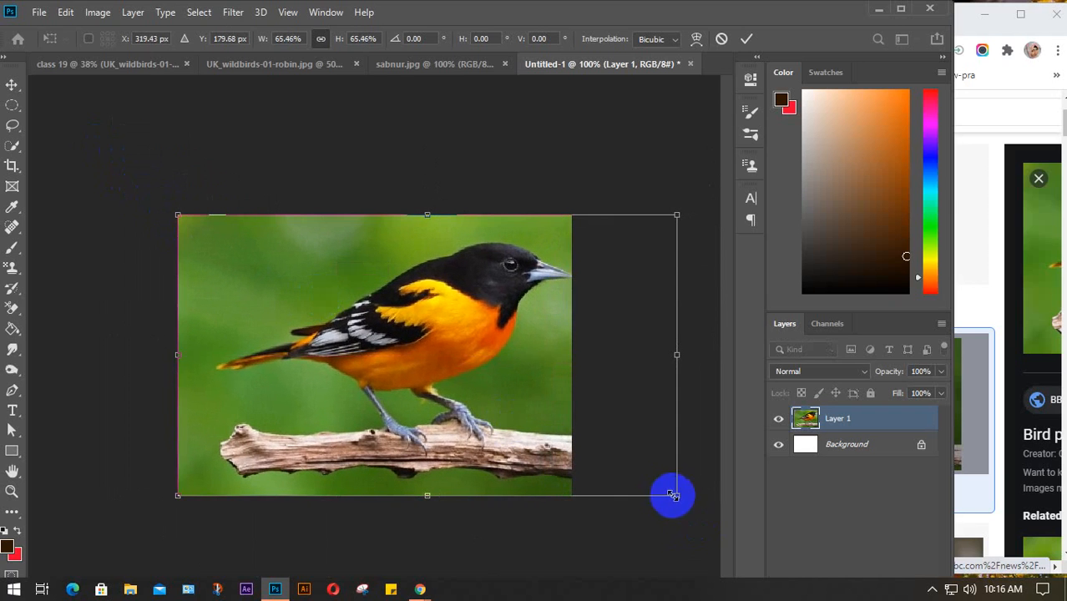
pyautogui.moveTo(677, 496); pyautogui.dragTo(570, 429)
pyautogui.moveTo(441, 365); pyautogui.dragTo(442, 396)
pyautogui.press('e')
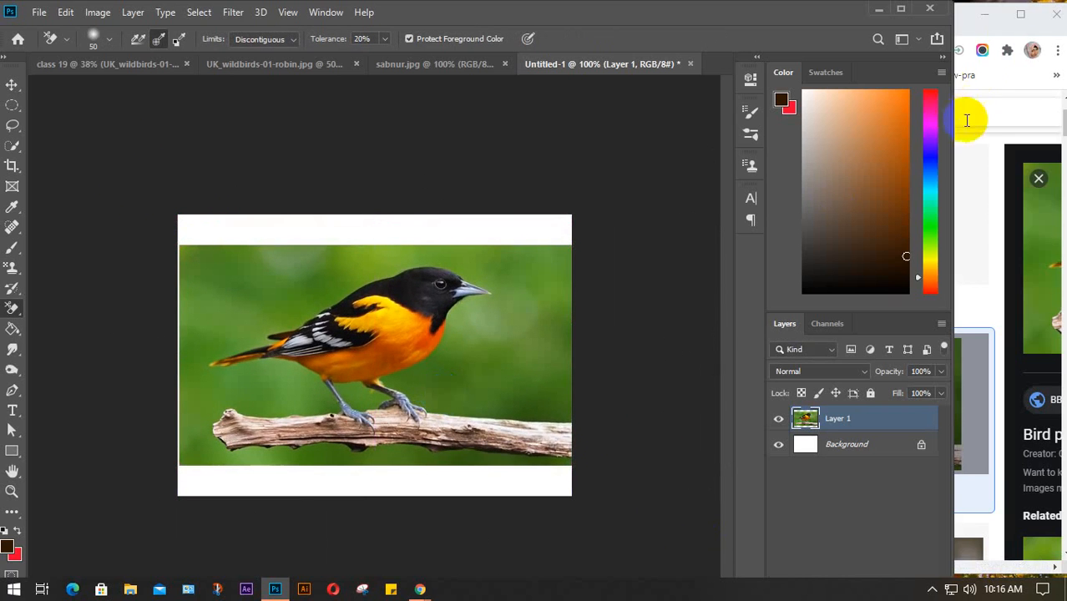
# Bring the Google Meet page back up in Chrome, and return to Photoshop to choose the Eraser Tool
pyautogui.click(958, 30)
pyautogui.click(733, 24)
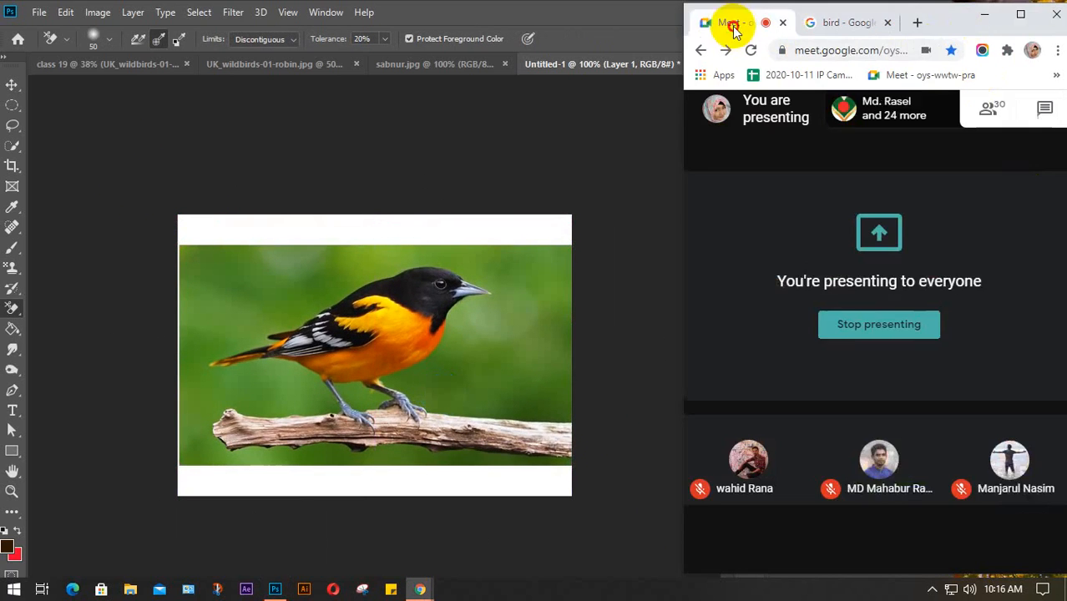
pyautogui.click(10, 307)
pyautogui.rightClick(10, 307)
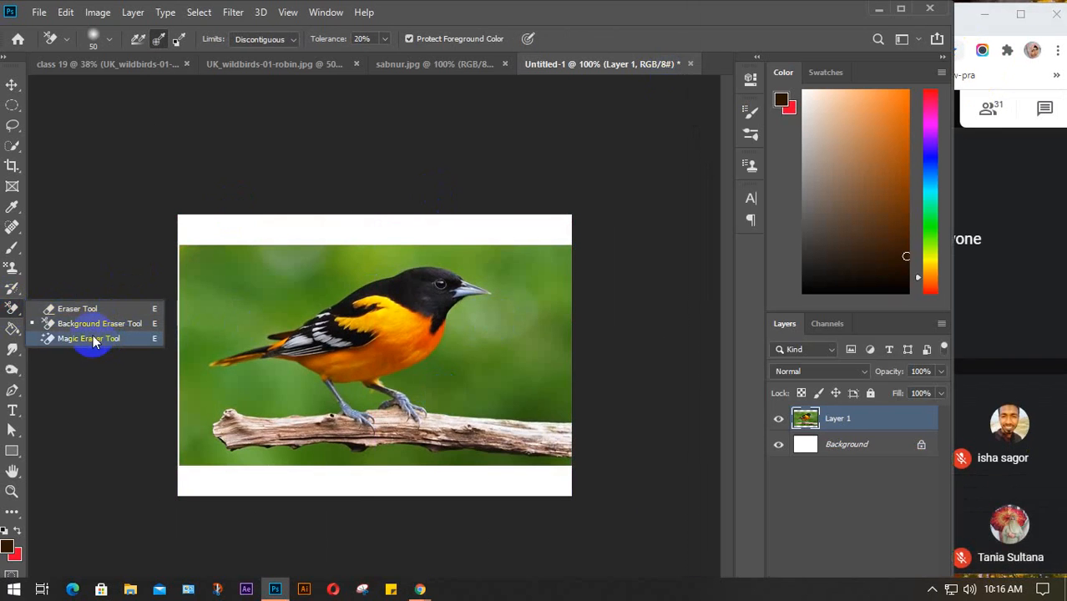
pyautogui.click(78, 308)
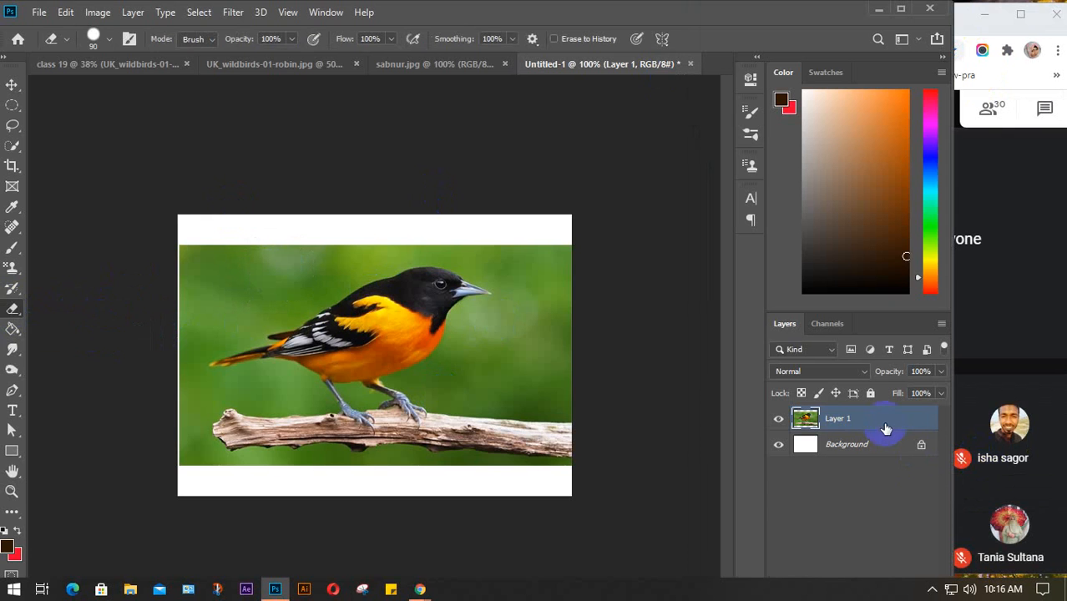
# Duplicate the bird layer six times and hide Layer 1 copy 2 through Layer 1 copy 6
pyautogui.hotkey('ctrl', 'j')
pyautogui.hotkey('ctrl', 'j')
pyautogui.hotkey('ctrl', 'j')
pyautogui.hotkey('ctrl', 'j')
pyautogui.hotkey('ctrl', 'j')
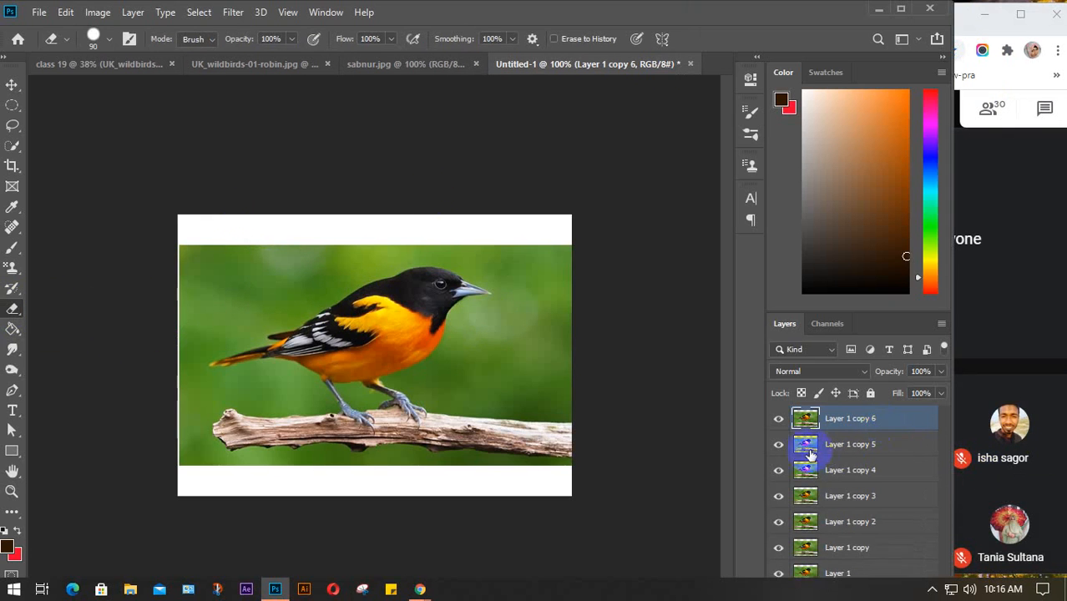
pyautogui.moveTo(773, 429); pyautogui.dragTo(816, 499)
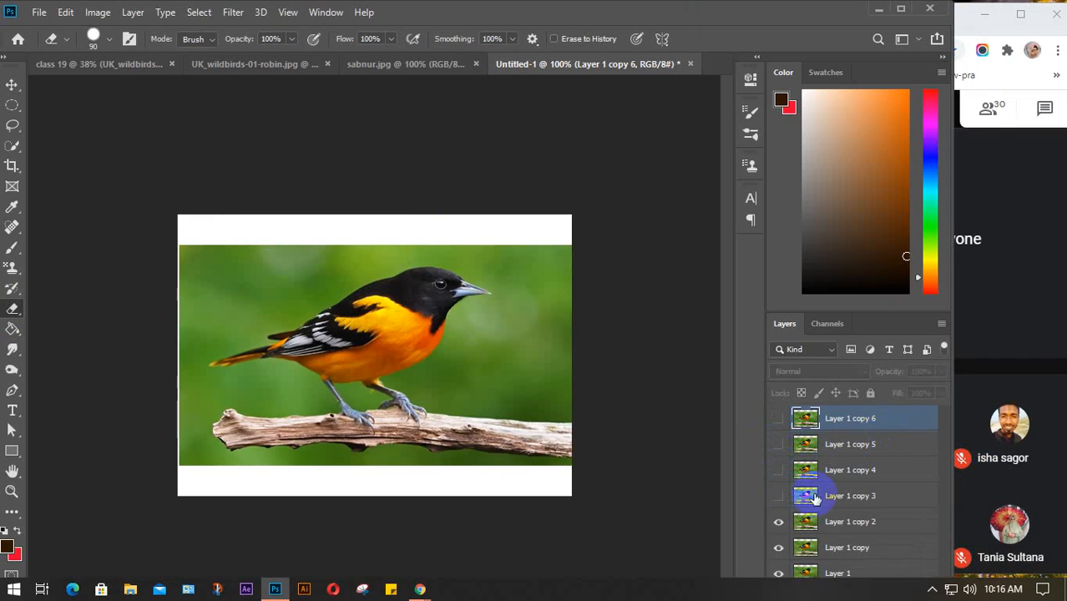
pyautogui.click(779, 523)
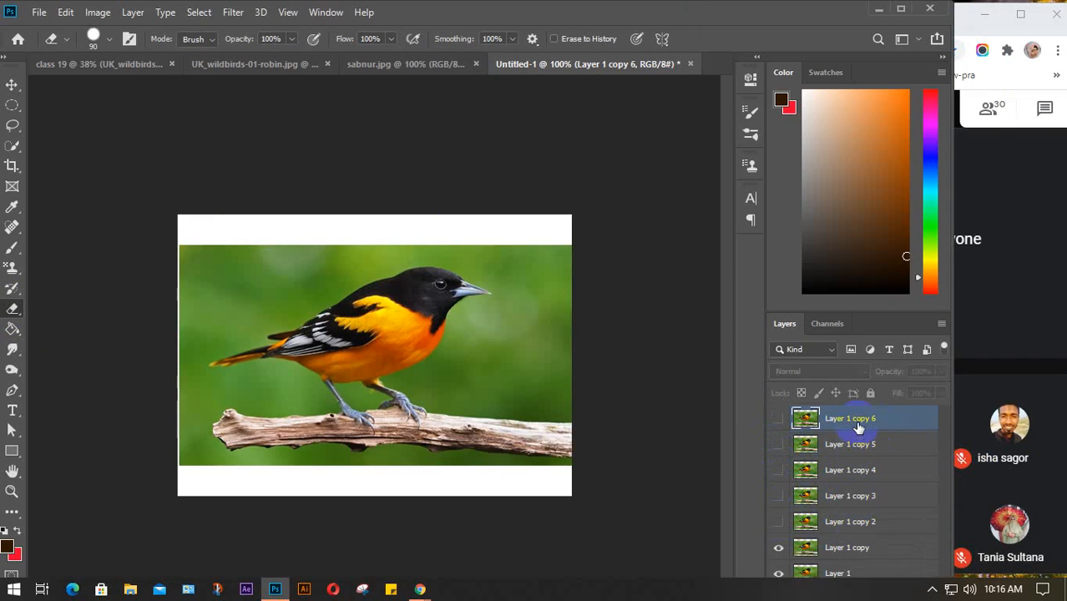
# Hide Layer 1 copy and erase the green background at the upper-left of Layer 1 at 100% opacity
pyautogui.click(778, 522)
pyautogui.click(863, 547)
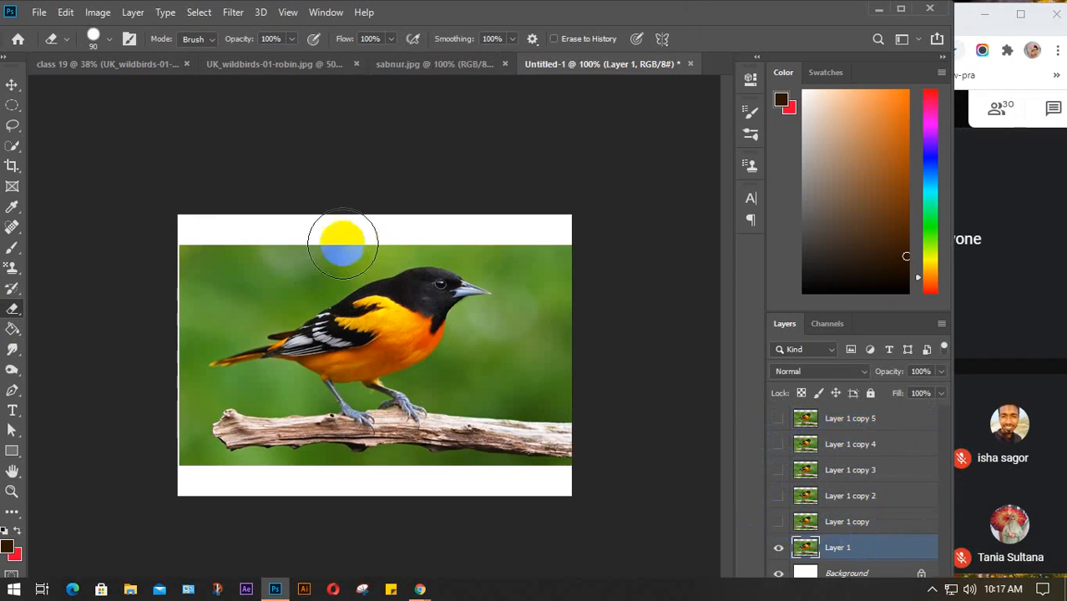
pyautogui.moveTo(217, 252); pyautogui.dragTo(191, 288)
pyautogui.moveTo(266, 251); pyautogui.dragTo(217, 292)
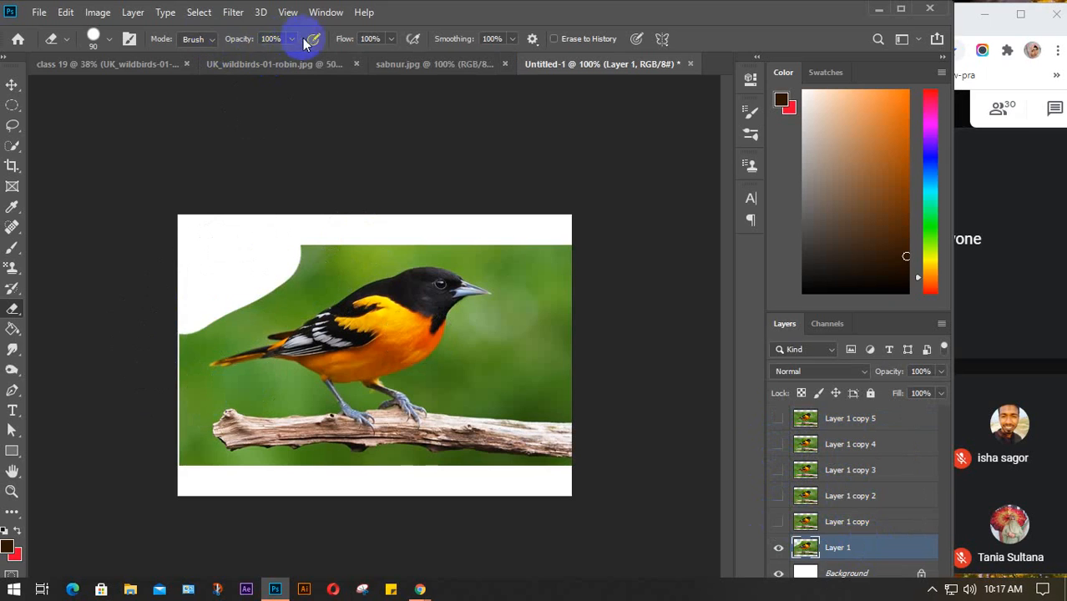
# Erase lightly at 26% opacity beside the cleared area and over the bird's head, and clear the faded edge at 100% opacity
pyautogui.click(213, 39)
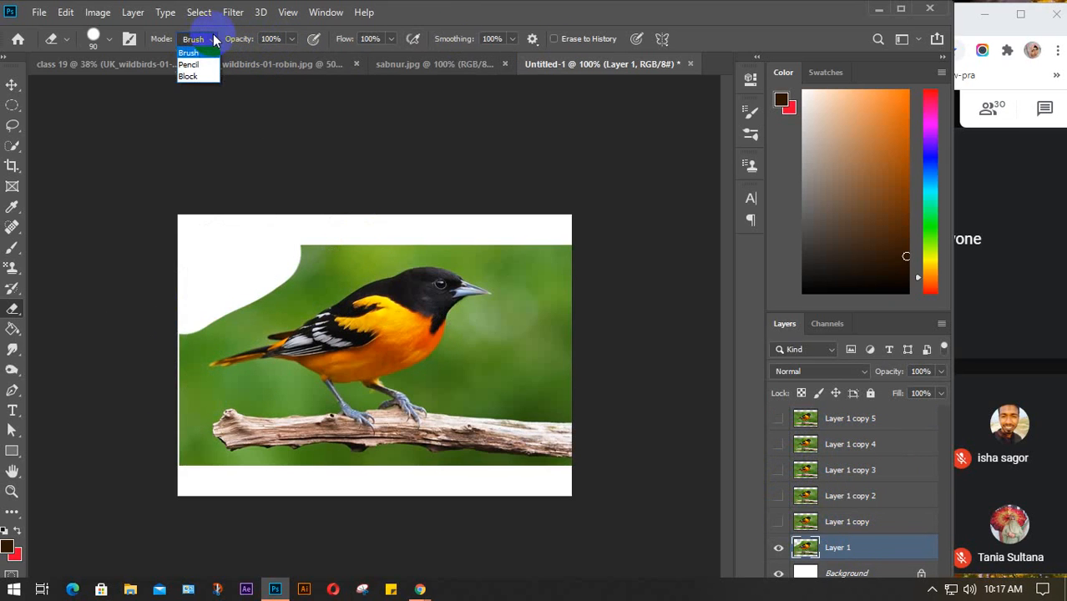
pyautogui.click(215, 41)
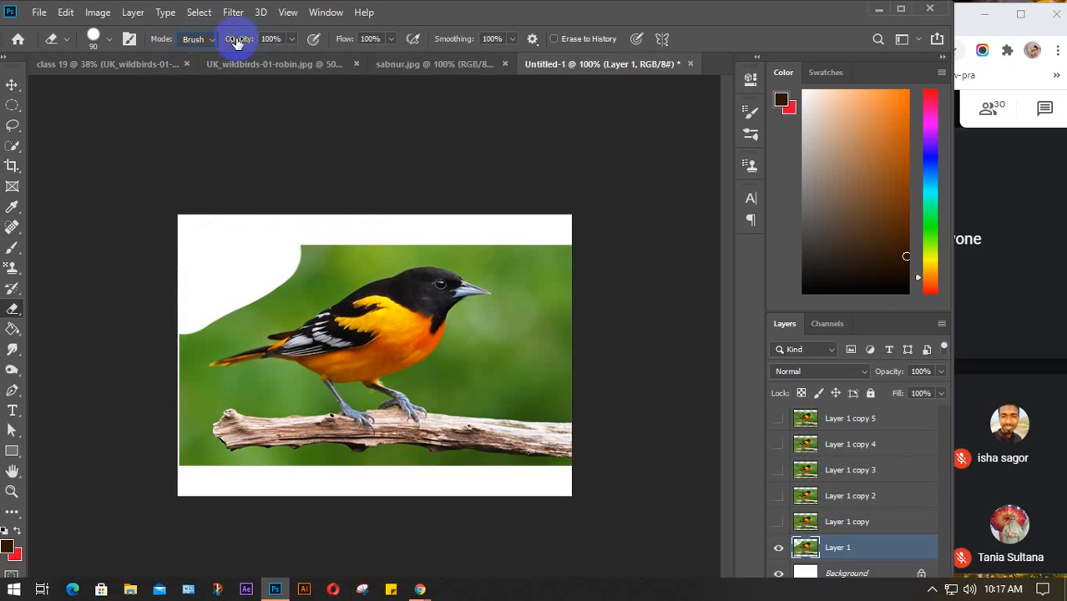
pyautogui.moveTo(238, 41); pyautogui.dragTo(179, 39)
pyautogui.moveTo(285, 143); pyautogui.dragTo(311, 250)
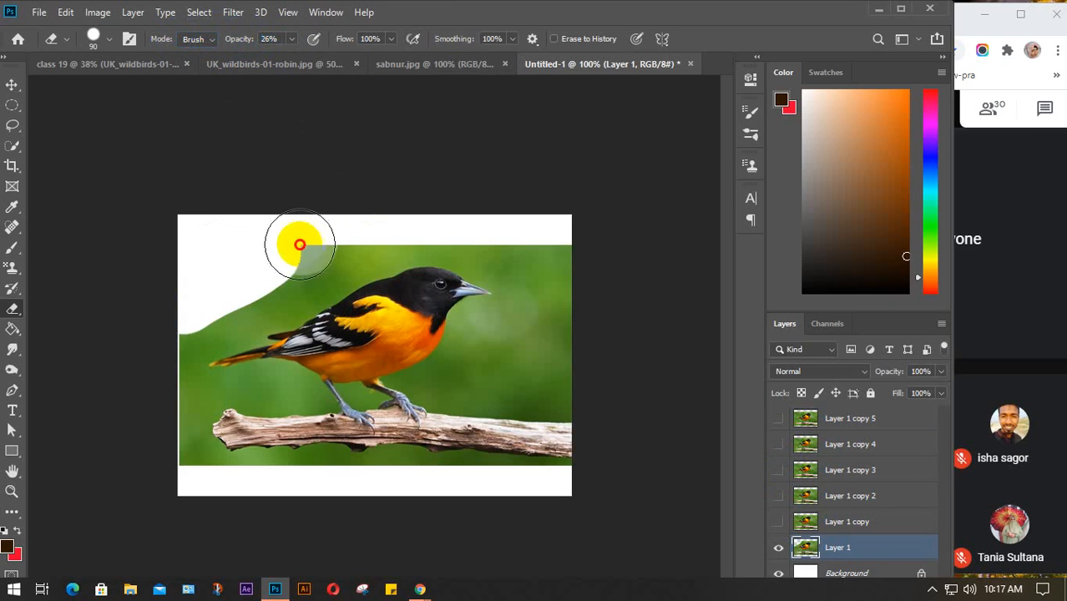
pyautogui.moveTo(211, 278)
pyautogui.mouseDown()
pyautogui.moveTo(262, 282)
pyautogui.moveTo(324, 231)
pyautogui.moveTo(273, 280)
pyautogui.moveTo(205, 302)
pyautogui.mouseUp()
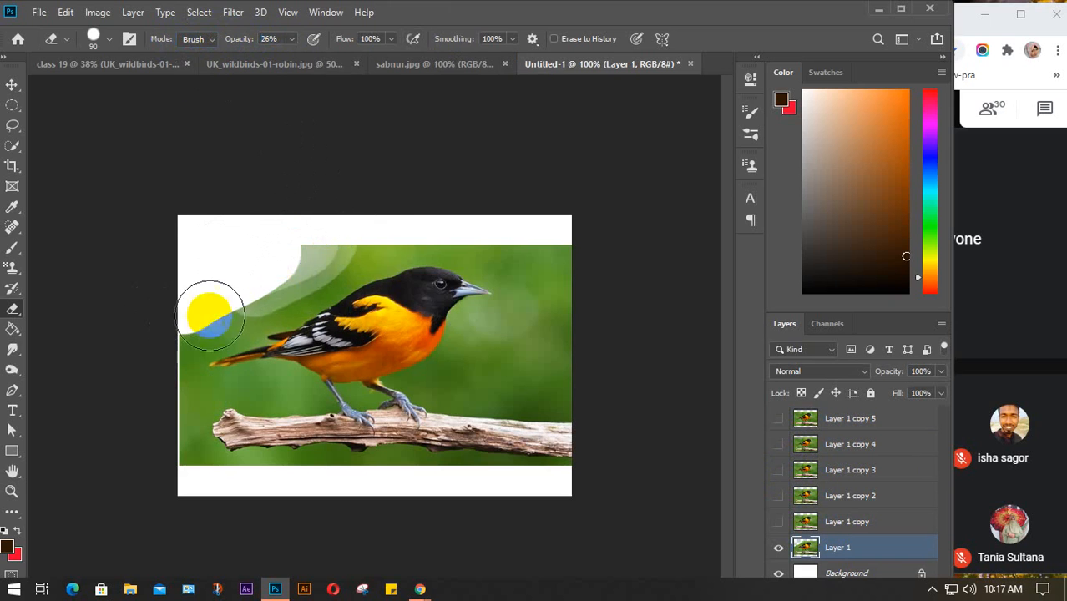
pyautogui.click(450, 291)
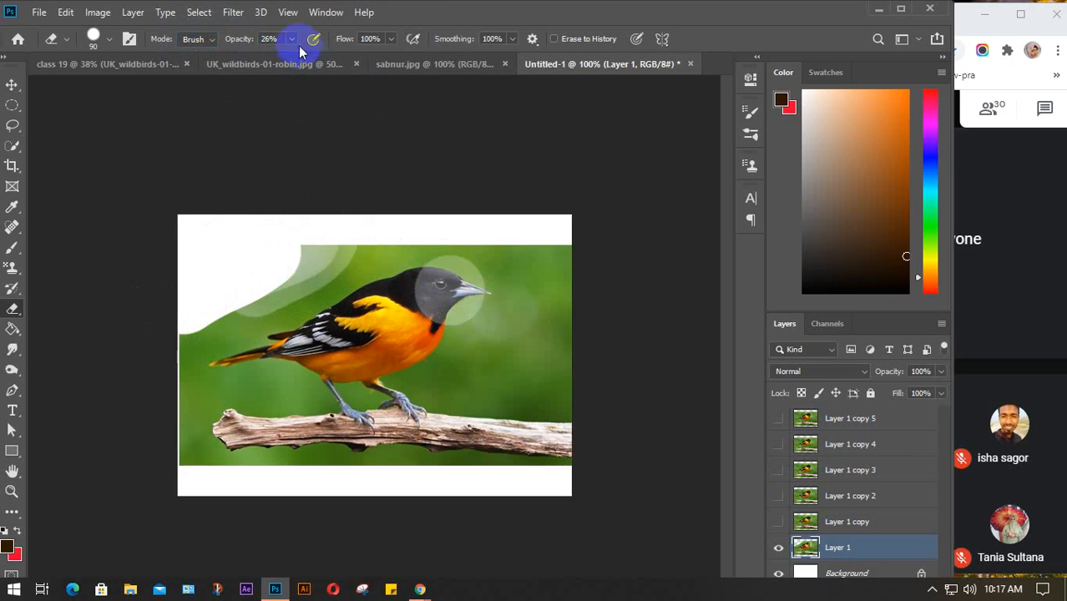
pyautogui.moveTo(242, 41); pyautogui.dragTo(417, 38)
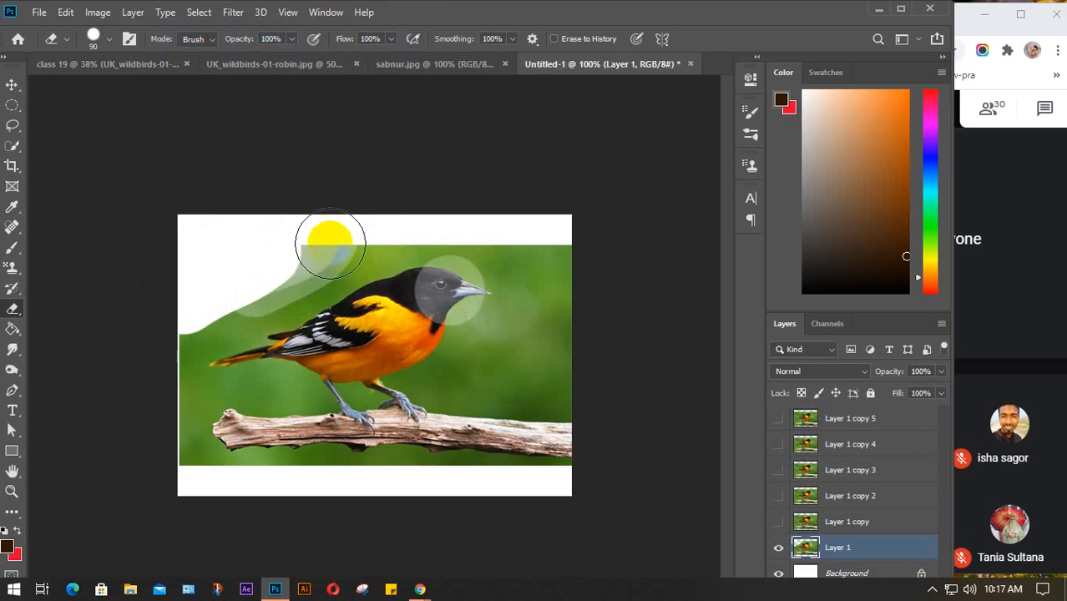
pyautogui.moveTo(225, 276)
pyautogui.mouseDown()
pyautogui.moveTo(326, 246)
pyautogui.moveTo(235, 285)
pyautogui.moveTo(384, 202)
pyautogui.mouseUp()
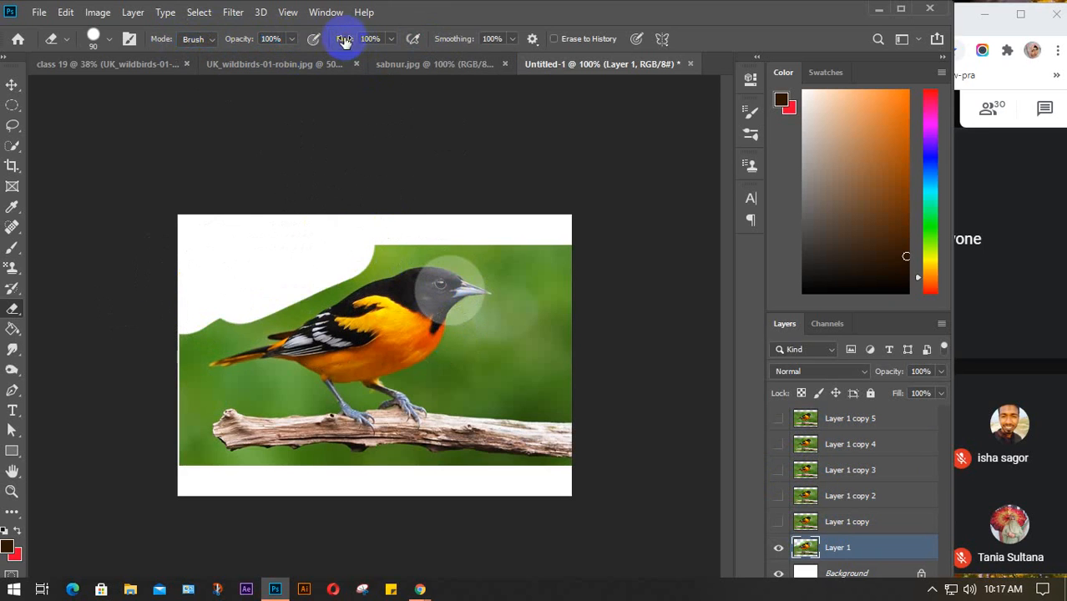
# Dab the background around the bird's head at 59% flow, and erase the head, upper body and surrounding background at 100% flow
pyautogui.moveTo(315, 46); pyautogui.dragTo(310, 47)
pyautogui.click(540, 288)
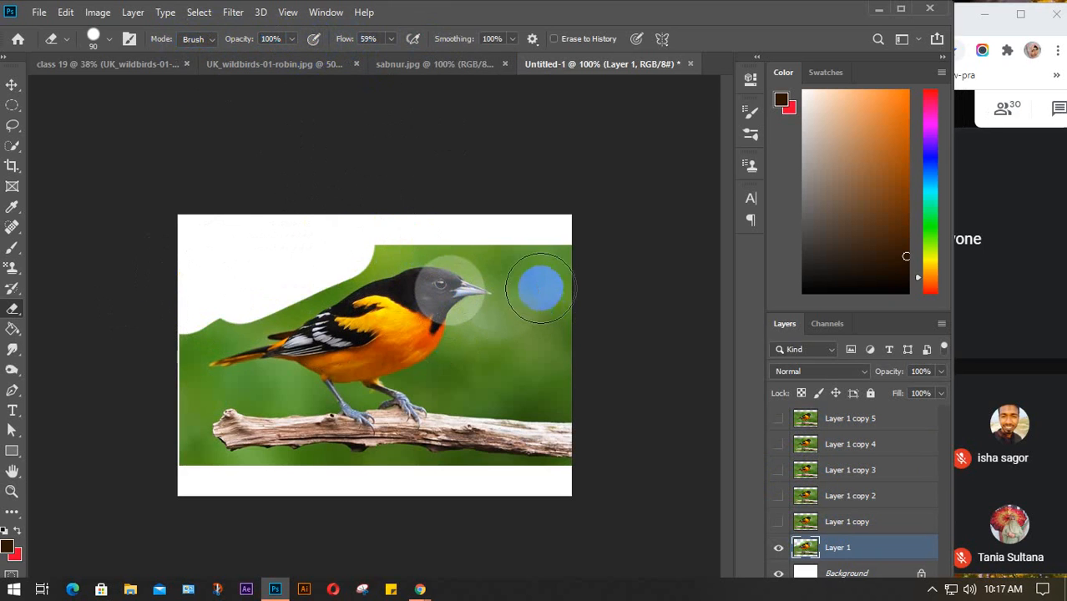
pyautogui.click(513, 272)
pyautogui.click(376, 257)
pyautogui.click(386, 259)
pyautogui.moveTo(338, 41); pyautogui.dragTo(381, 36)
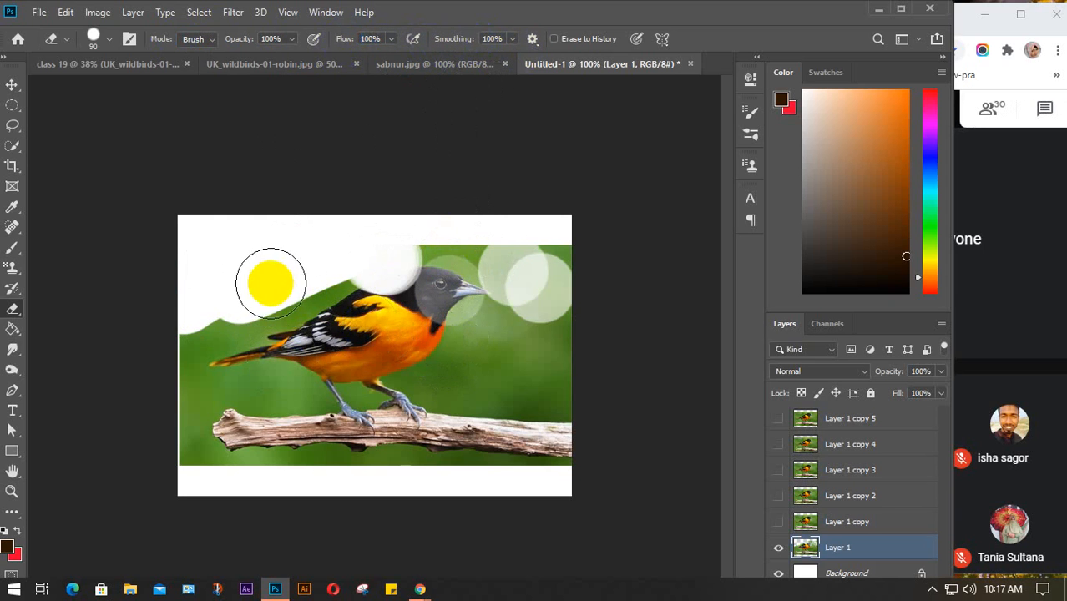
pyautogui.moveTo(264, 285)
pyautogui.mouseDown()
pyautogui.moveTo(246, 315)
pyautogui.moveTo(166, 362)
pyautogui.moveTo(188, 480)
pyautogui.moveTo(247, 501)
pyautogui.moveTo(415, 483)
pyautogui.moveTo(566, 498)
pyautogui.moveTo(590, 416)
pyautogui.moveTo(579, 381)
pyautogui.moveTo(424, 418)
pyautogui.moveTo(519, 380)
pyautogui.moveTo(582, 329)
pyautogui.moveTo(466, 391)
pyautogui.moveTo(575, 267)
pyautogui.moveTo(573, 232)
pyautogui.moveTo(478, 383)
pyautogui.moveTo(494, 250)
pyautogui.moveTo(459, 227)
pyautogui.moveTo(418, 223)
pyautogui.moveTo(512, 249)
pyautogui.moveTo(531, 271)
pyautogui.moveTo(524, 299)
pyautogui.moveTo(204, 345)
pyautogui.moveTo(456, 272)
pyautogui.moveTo(257, 313)
pyautogui.mouseUp()
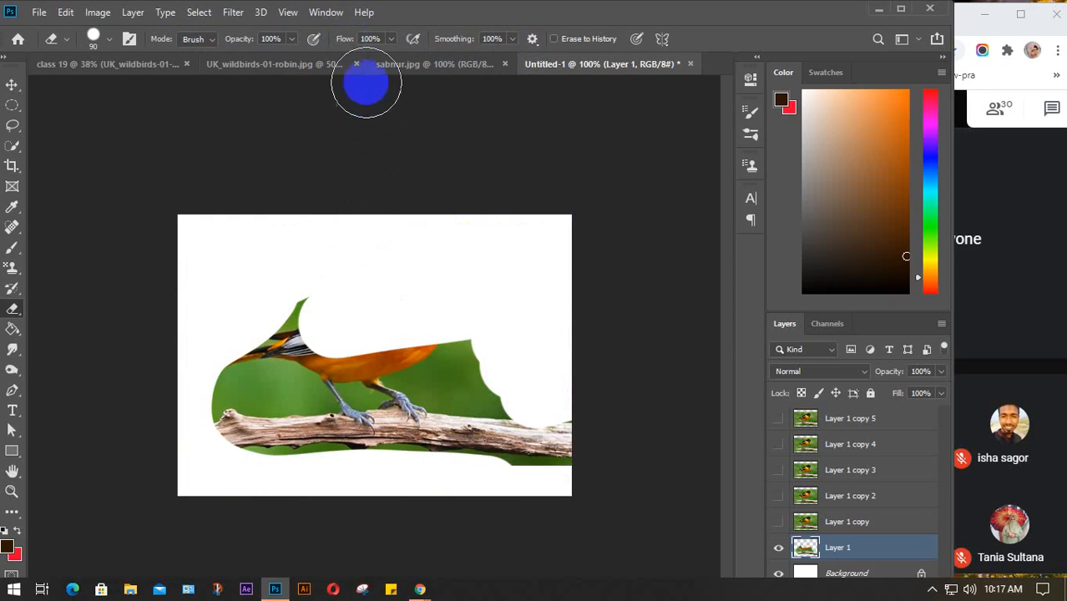
# Set the eraser flow to 50% and erase the bird's legs and the remaining body and background above the branch
pyautogui.click(381, 39)
pyautogui.click(349, 38)
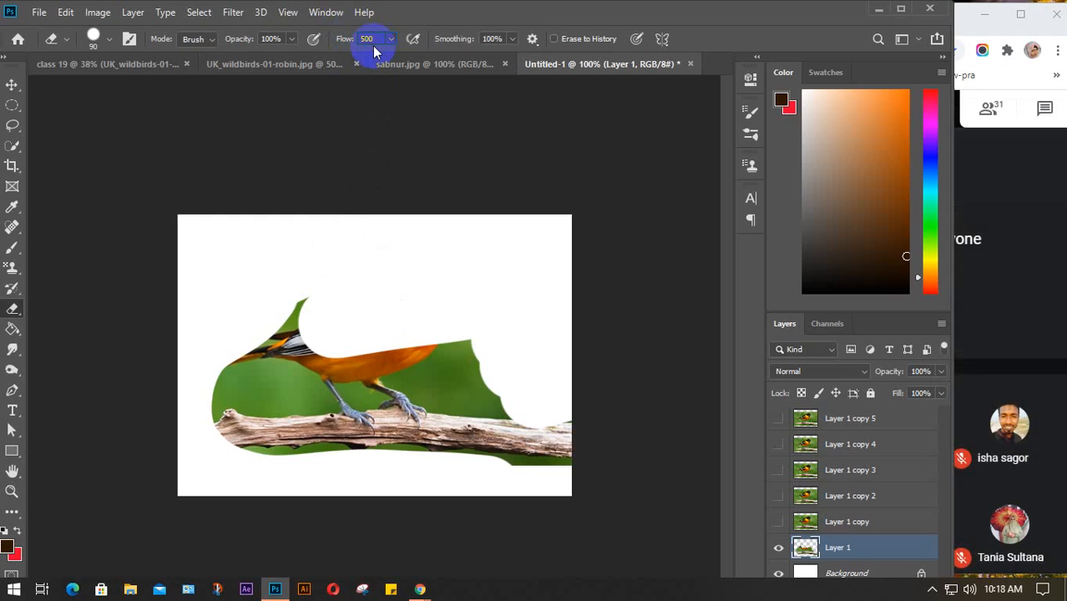
pyautogui.click(426, 385)
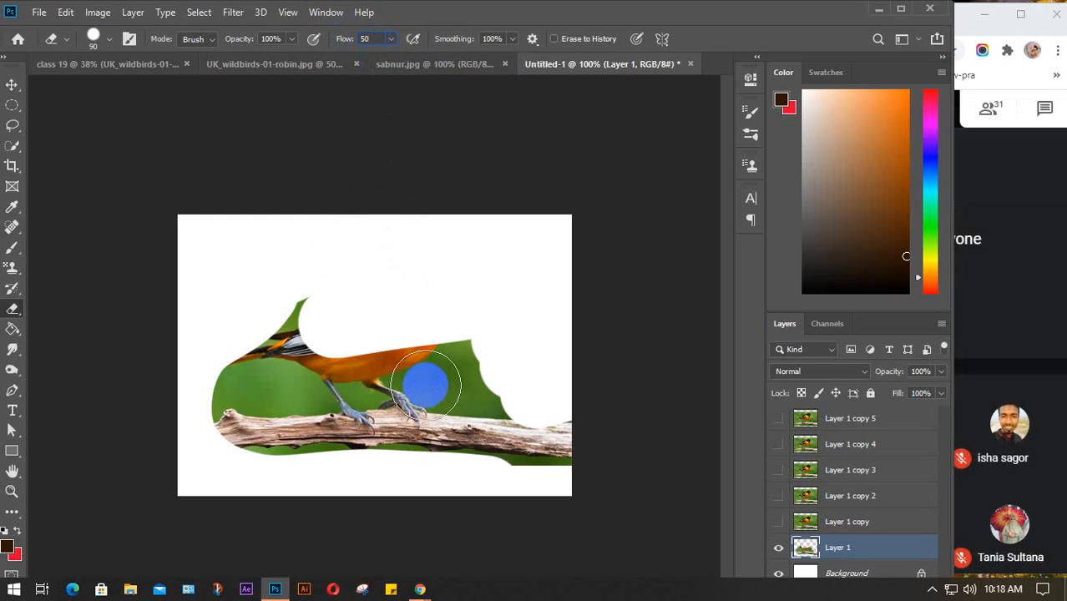
pyautogui.moveTo(420, 392)
pyautogui.mouseDown()
pyautogui.moveTo(431, 382)
pyautogui.moveTo(298, 388)
pyautogui.moveTo(265, 401)
pyautogui.mouseUp()
pyautogui.scroll(5, 338, 393)
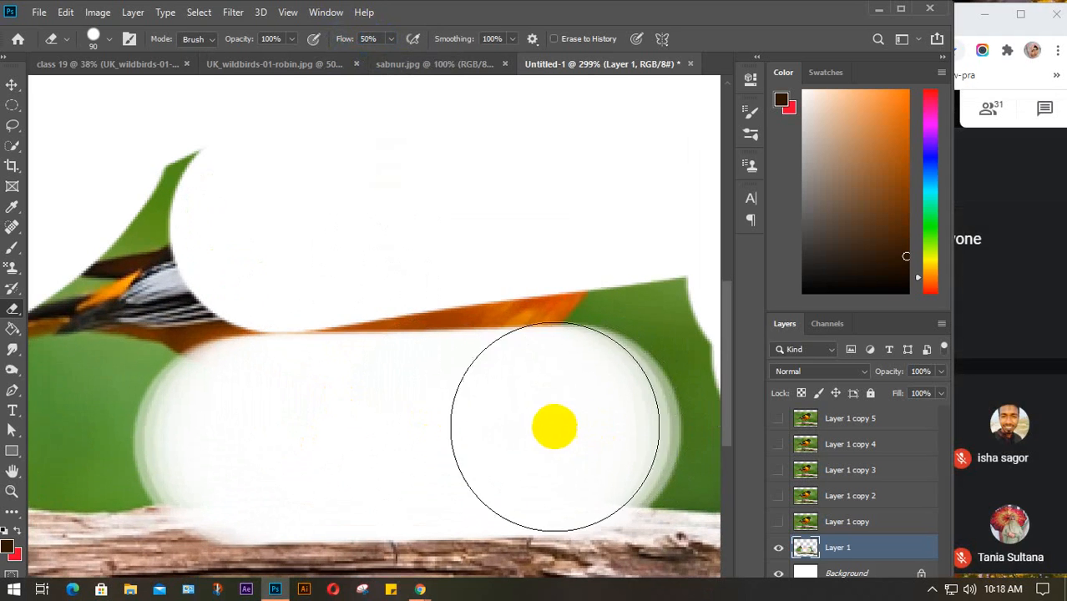
pyautogui.moveTo(231, 433)
pyautogui.mouseDown()
pyautogui.moveTo(251, 431)
pyautogui.moveTo(162, 424)
pyautogui.moveTo(175, 426)
pyautogui.mouseUp()
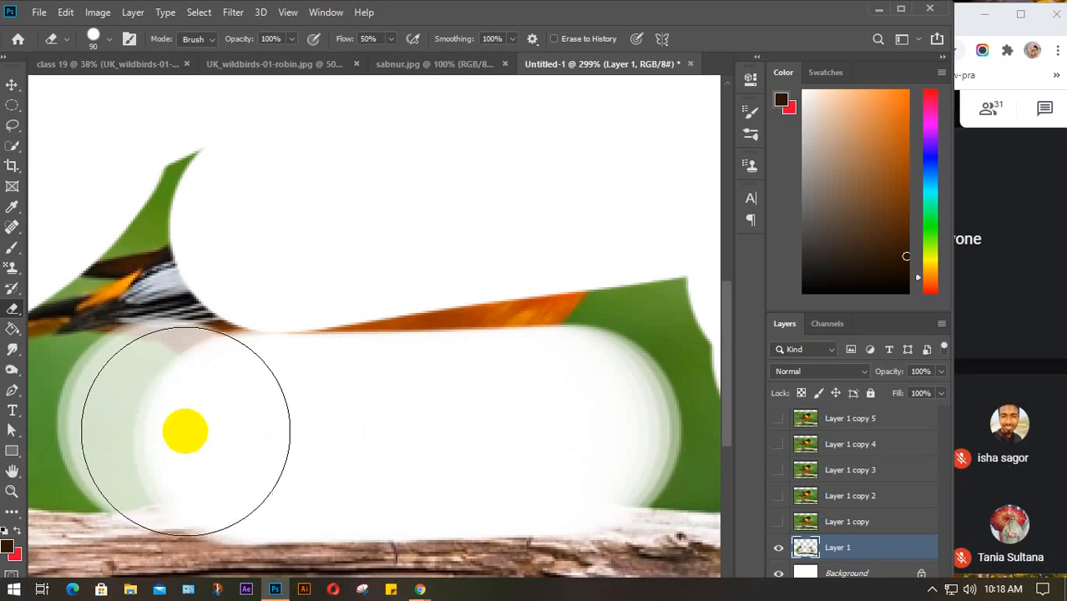
pyautogui.scroll(-5, 256, 434)
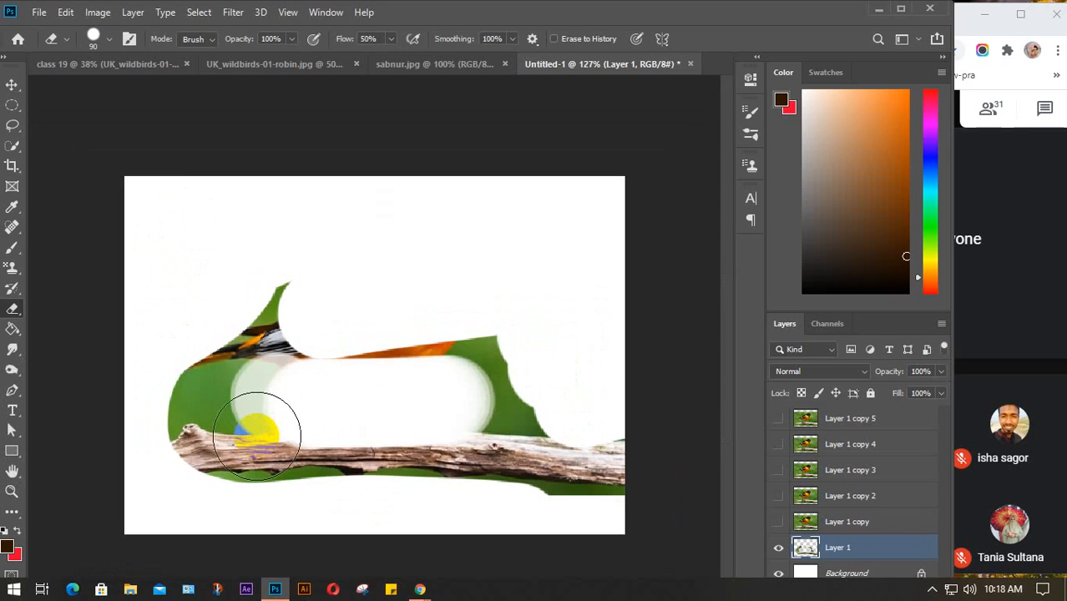
pyautogui.moveTo(257, 431)
pyautogui.mouseDown()
pyautogui.moveTo(242, 391)
pyautogui.moveTo(365, 421)
pyautogui.moveTo(190, 386)
pyautogui.moveTo(190, 373)
pyautogui.moveTo(325, 424)
pyautogui.moveTo(503, 370)
pyautogui.moveTo(479, 354)
pyautogui.moveTo(207, 335)
pyautogui.moveTo(619, 403)
pyautogui.moveTo(184, 291)
pyautogui.moveTo(165, 263)
pyautogui.moveTo(302, 328)
pyautogui.moveTo(545, 359)
pyautogui.moveTo(439, 341)
pyautogui.moveTo(489, 371)
pyautogui.moveTo(503, 447)
pyautogui.moveTo(609, 480)
pyautogui.mouseUp()
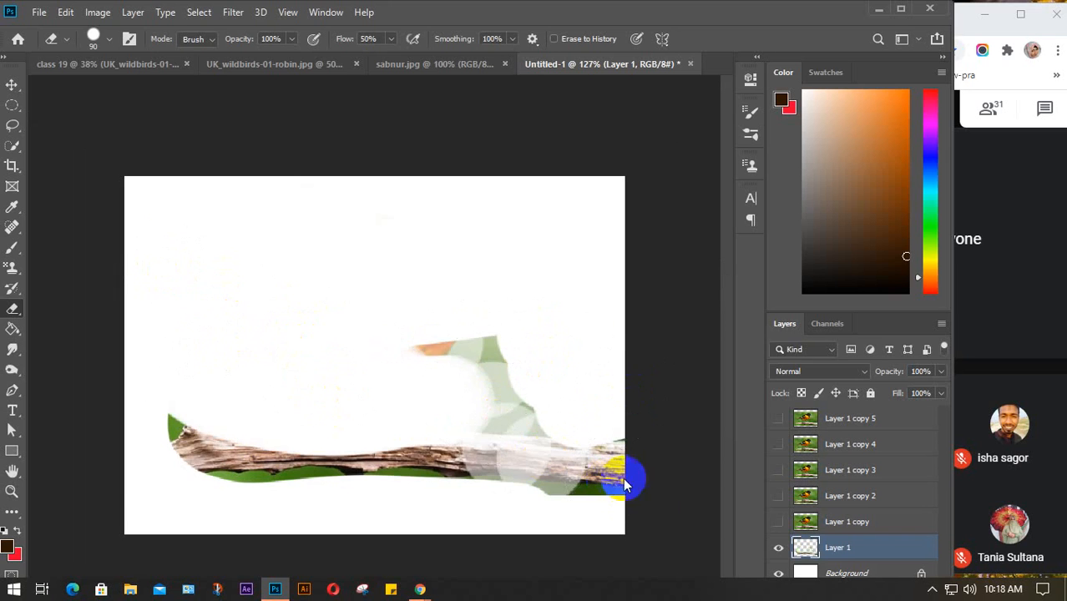
# Show Layer 1 copy and dab overlapping eraser spots at 50% flow across the bird and the background around it
pyautogui.click(838, 522)
pyautogui.click(777, 522)
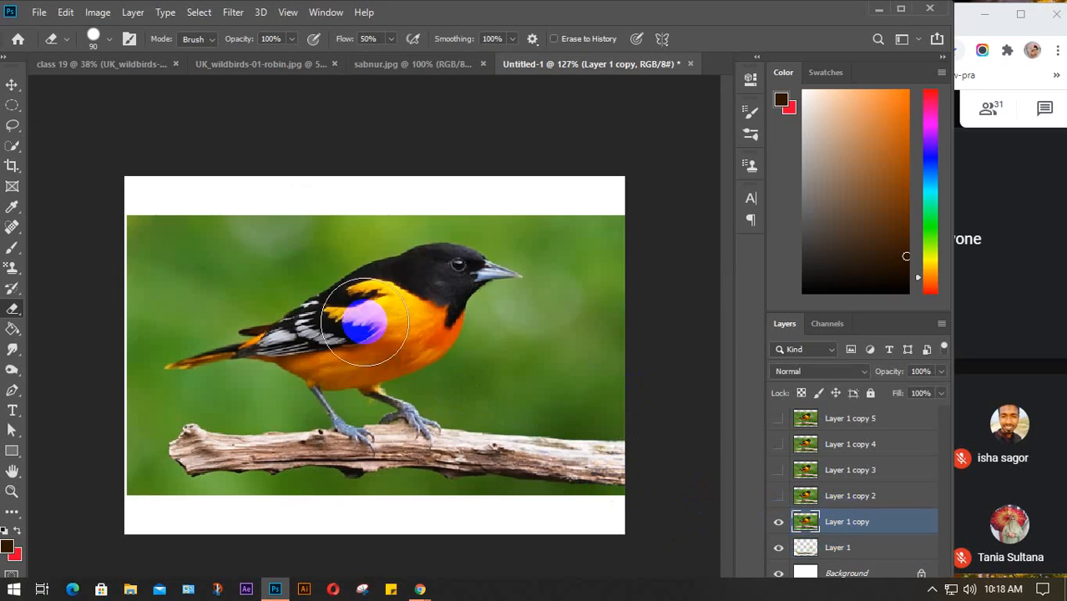
pyautogui.click(198, 271)
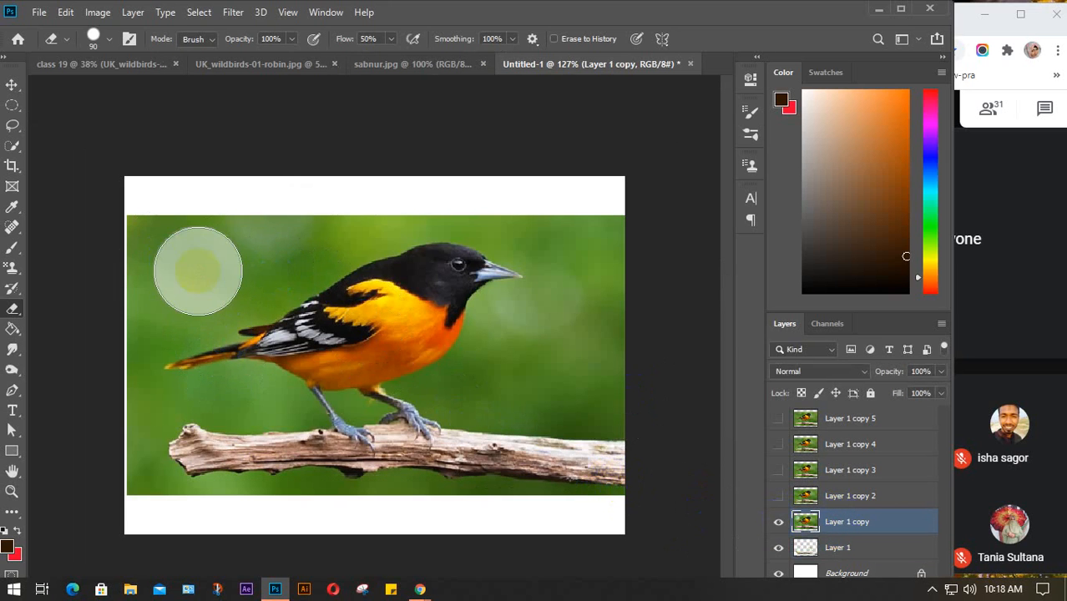
pyautogui.click(245, 261)
pyautogui.click(220, 328)
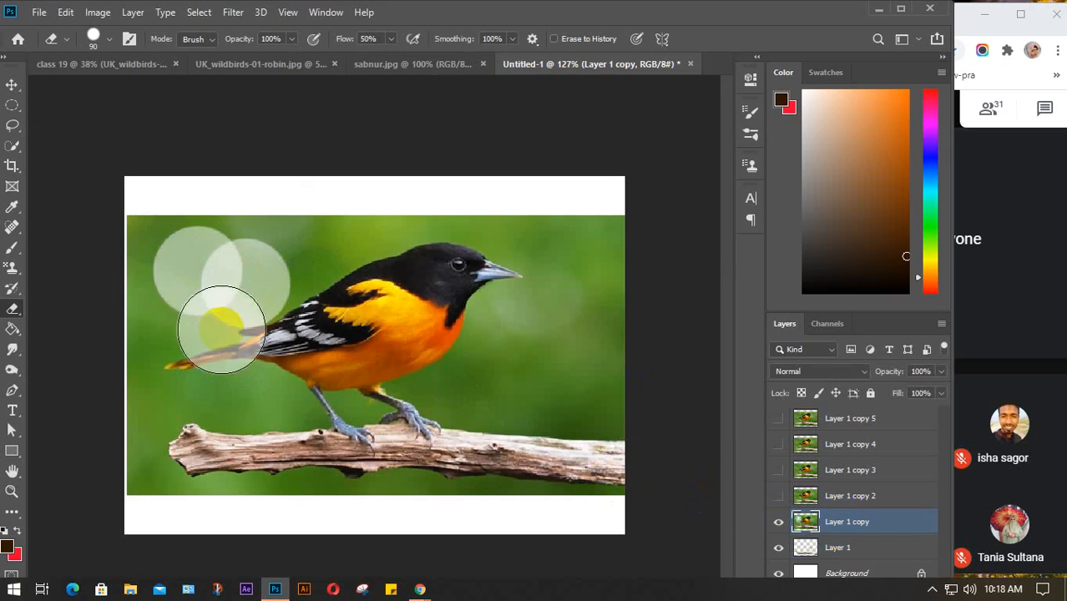
pyautogui.click(289, 346)
pyautogui.click(306, 283)
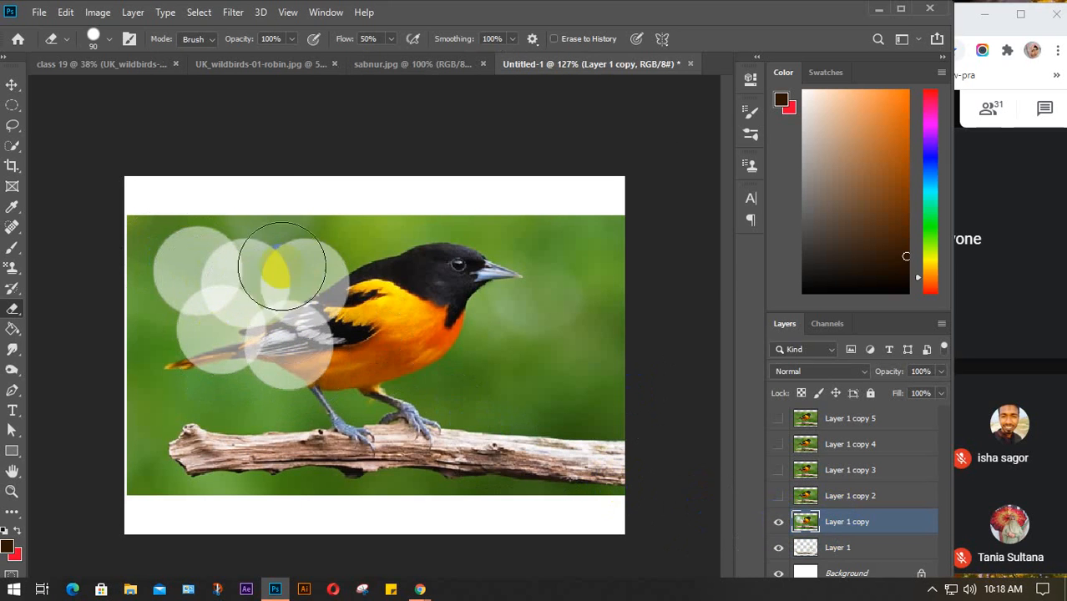
pyautogui.click(242, 247)
pyautogui.click(313, 234)
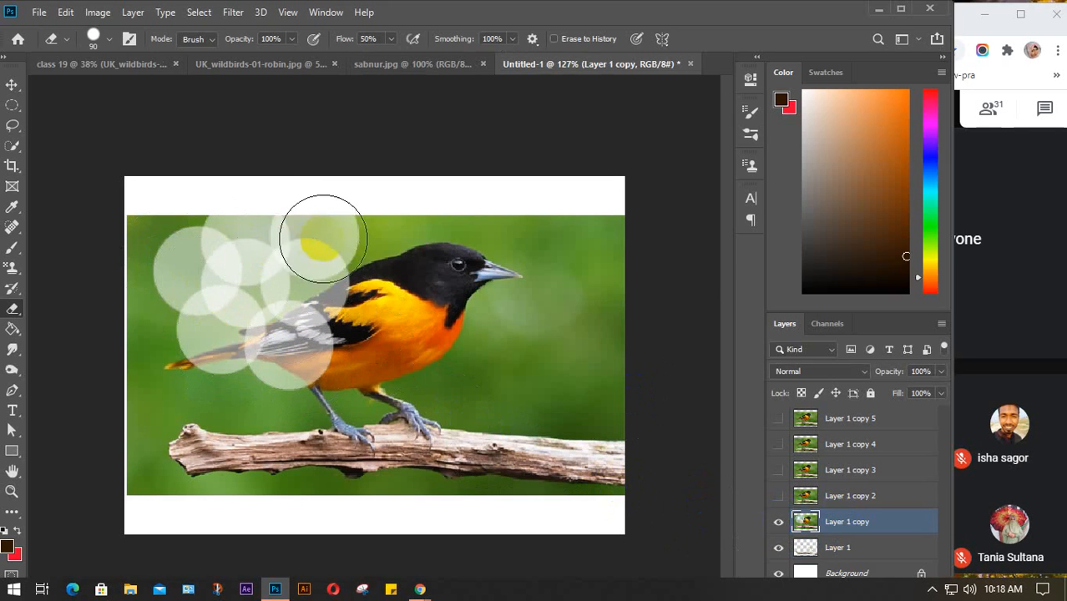
pyautogui.click(365, 277)
pyautogui.click(343, 346)
pyautogui.click(227, 361)
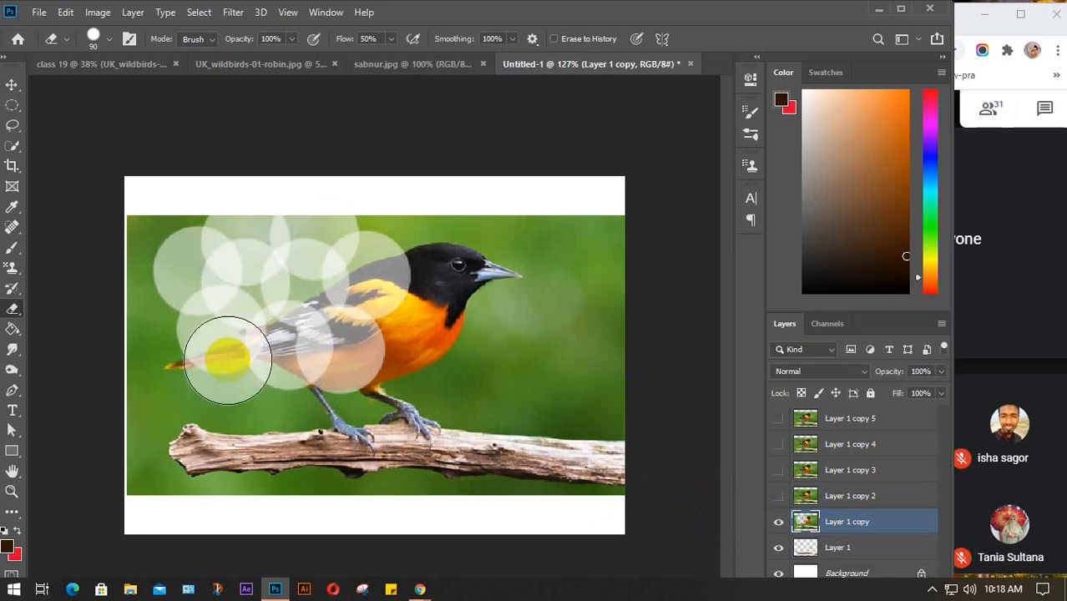
pyautogui.click(183, 388)
pyautogui.click(148, 319)
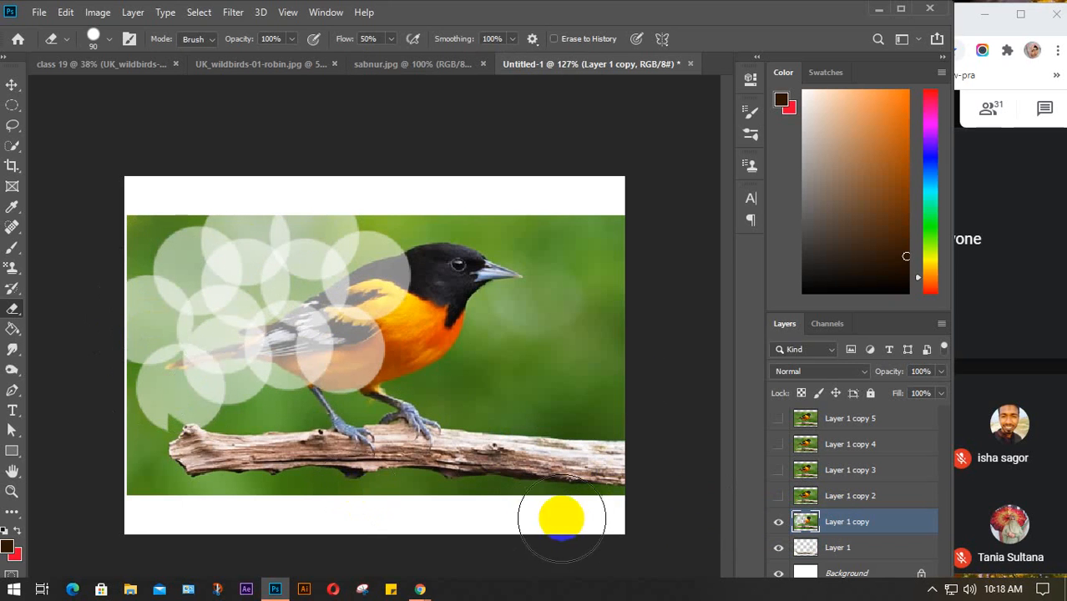
pyautogui.click(251, 409)
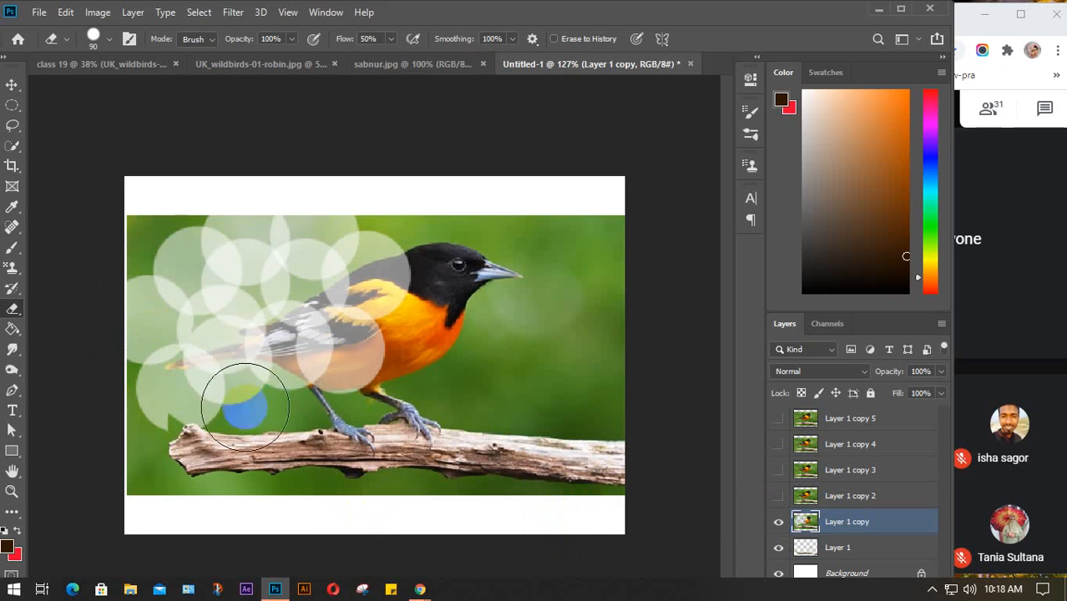
pyautogui.click(281, 394)
pyautogui.click(351, 409)
pyautogui.moveTo(351, 409)
pyautogui.mouseDown()
pyautogui.moveTo(399, 344)
pyautogui.moveTo(402, 225)
pyautogui.mouseUp()
pyautogui.click(498, 258)
pyautogui.click(473, 340)
pyautogui.click(480, 392)
pyautogui.click(469, 288)
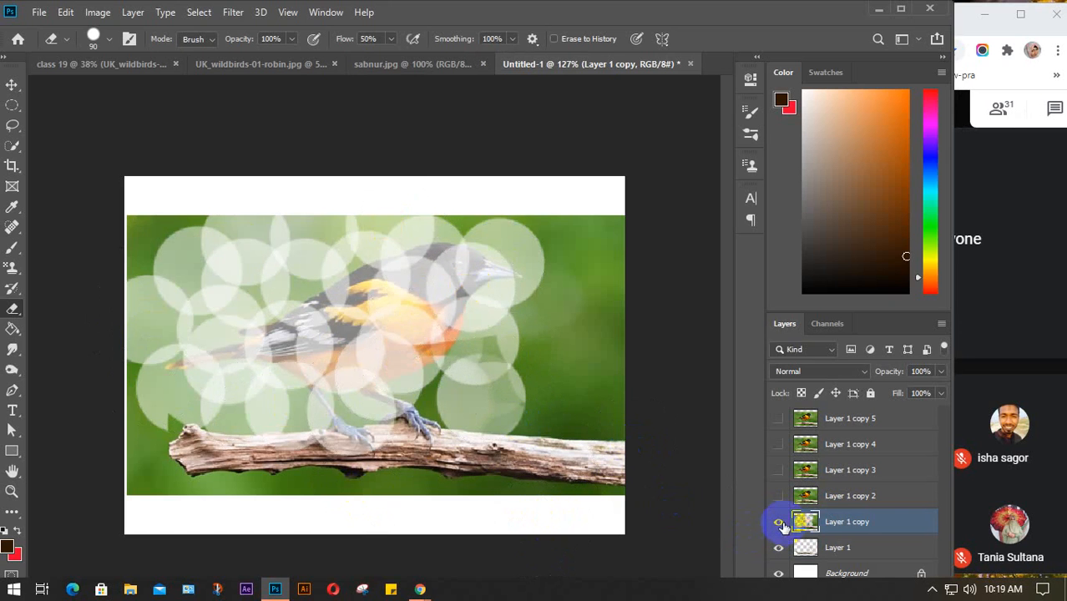
# Hide Layer 1 copy and Layer 1, and make Layer 1 copy 2 the visible, active layer
pyautogui.click(780, 523)
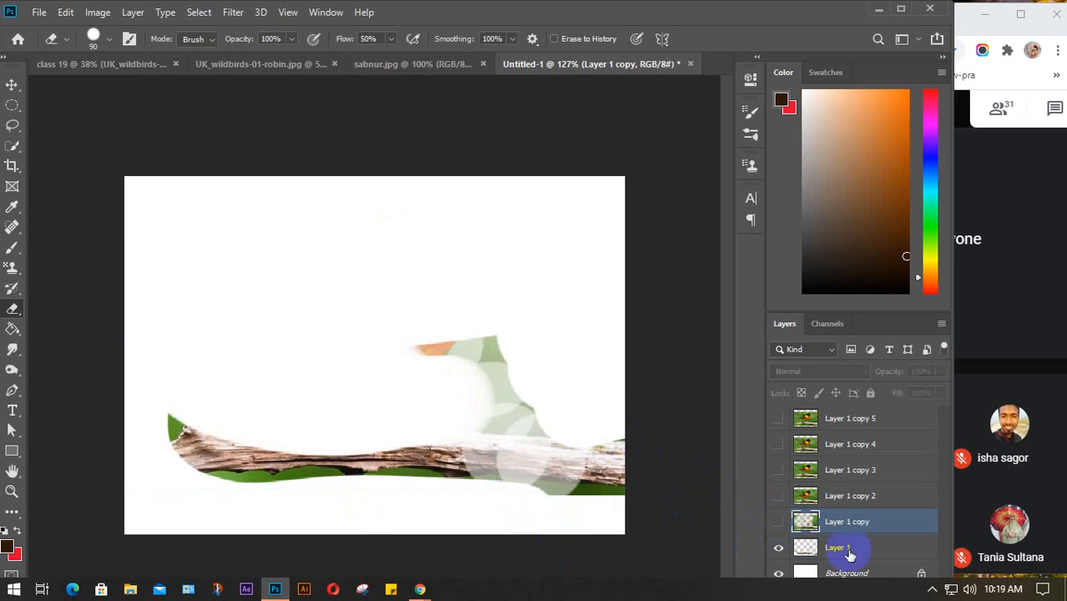
pyautogui.click(778, 546)
pyautogui.click(802, 496)
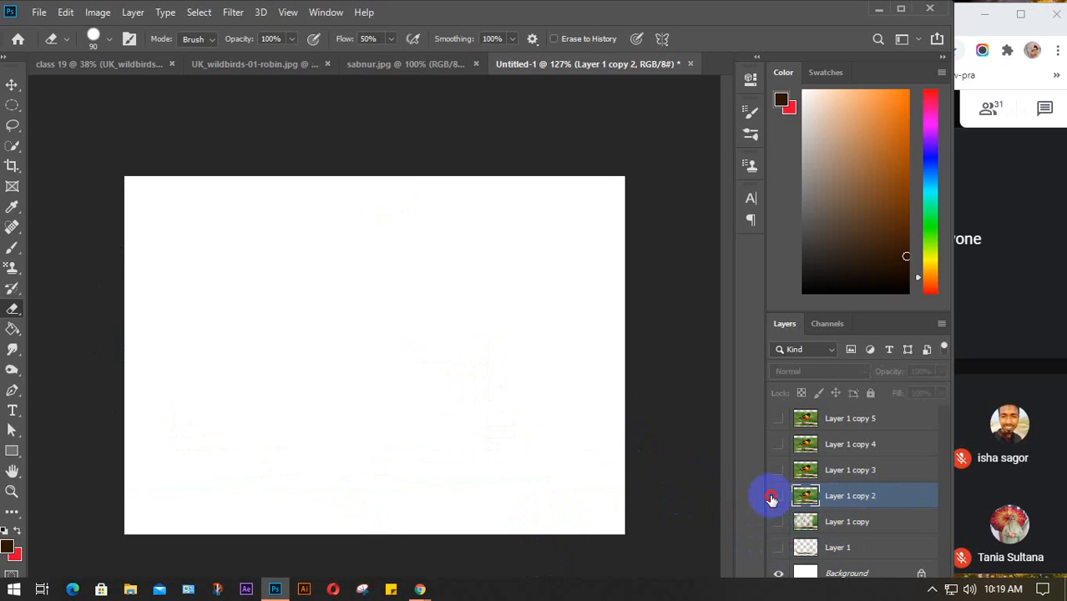
pyautogui.click(778, 496)
# Switch to the Background Eraser Tool and enlarge its brush to 100 px
pyautogui.click(13, 308)
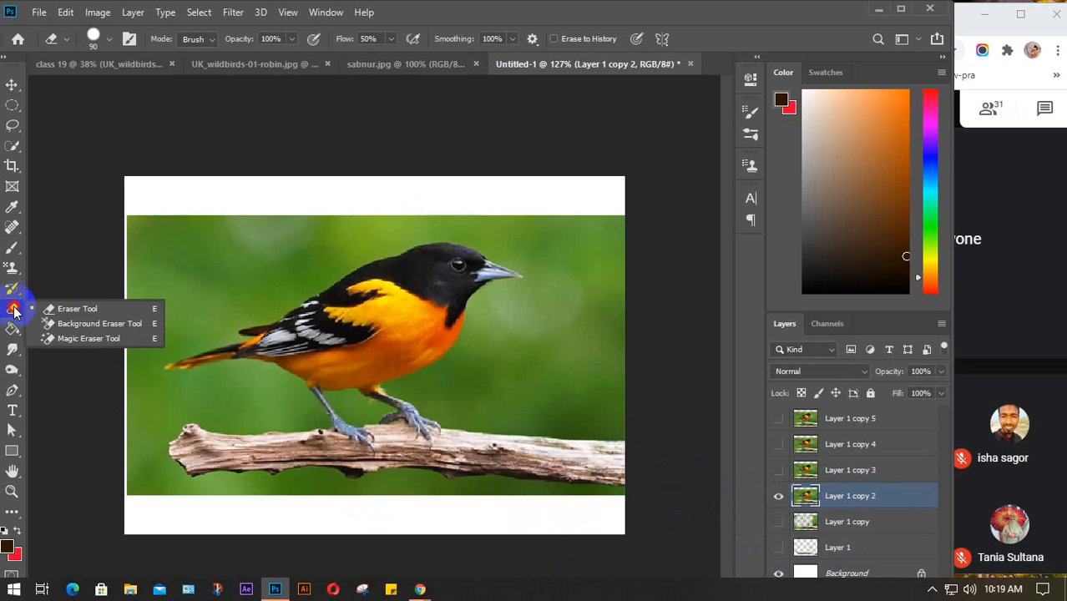
pyautogui.click(79, 324)
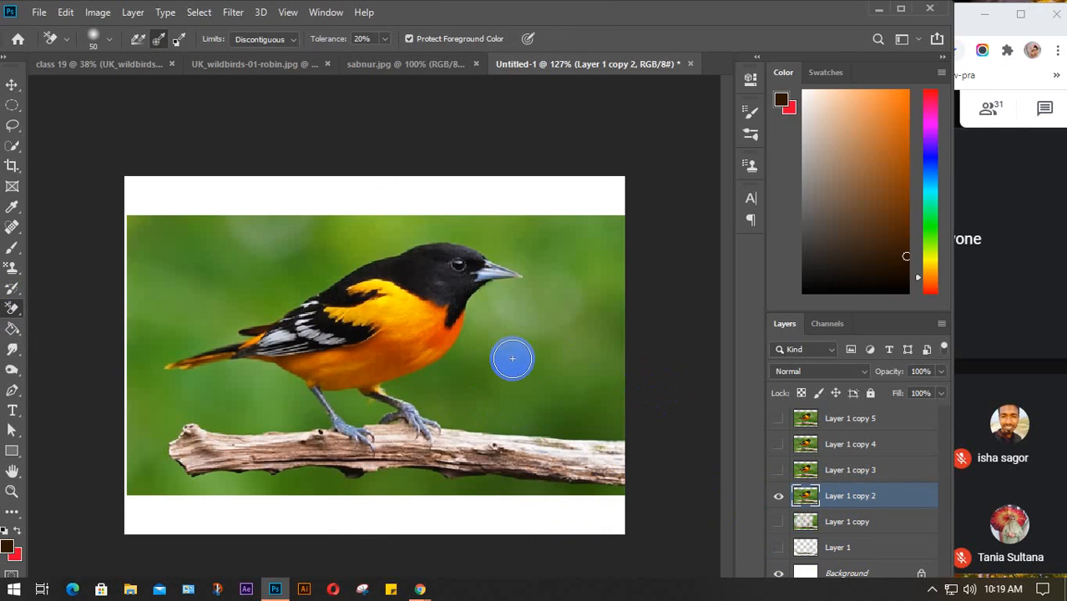
pyautogui.press(']')
pyautogui.press(']')
pyautogui.press(']')
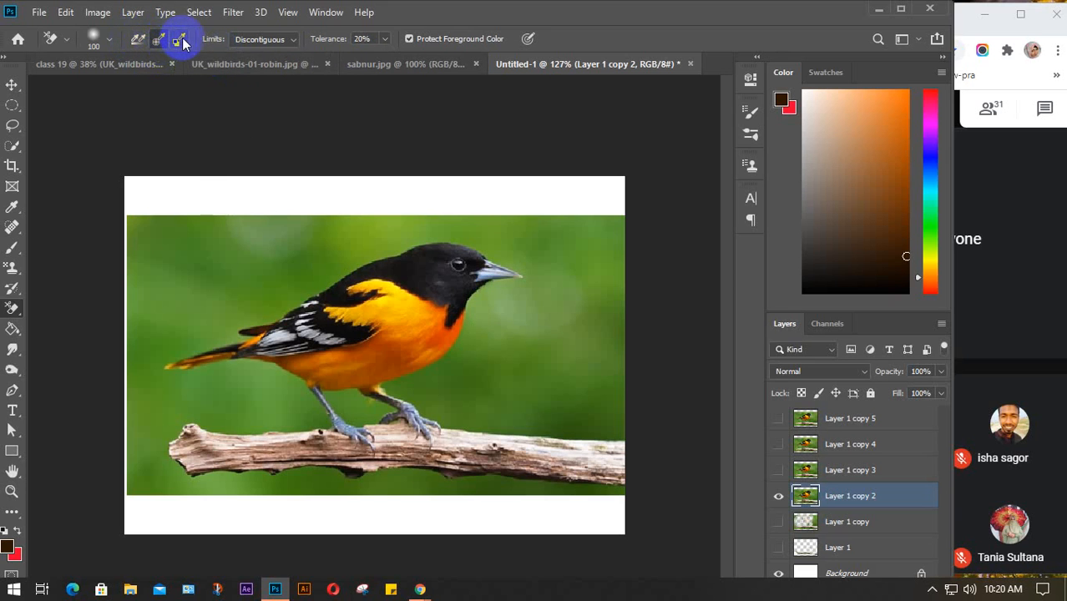
# Review the Background Eraser's sampling modes and its Limits choices
pyautogui.click(158, 39)
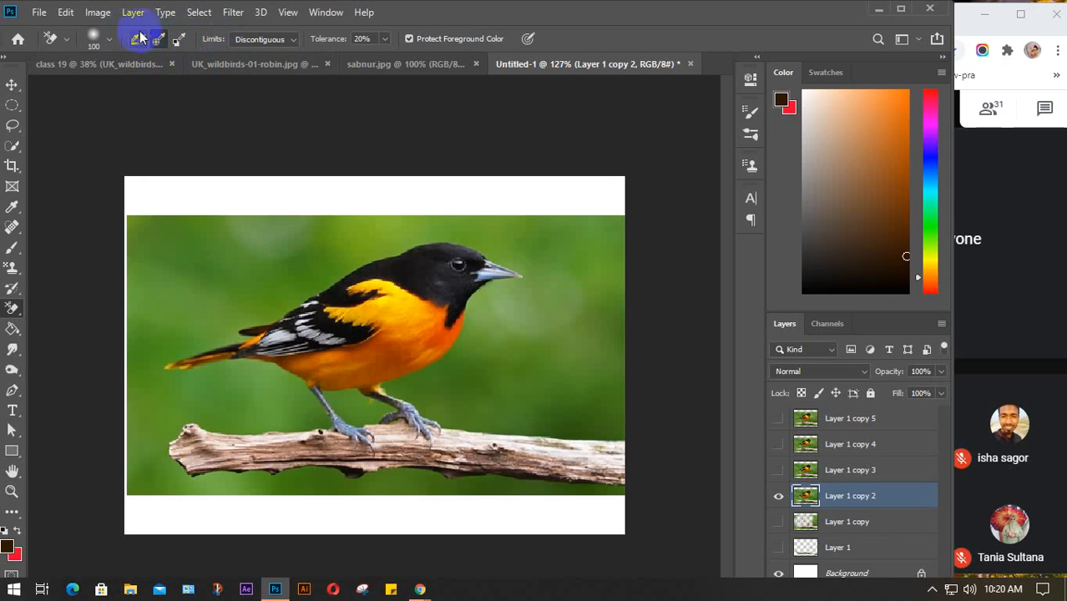
pyautogui.click(292, 41)
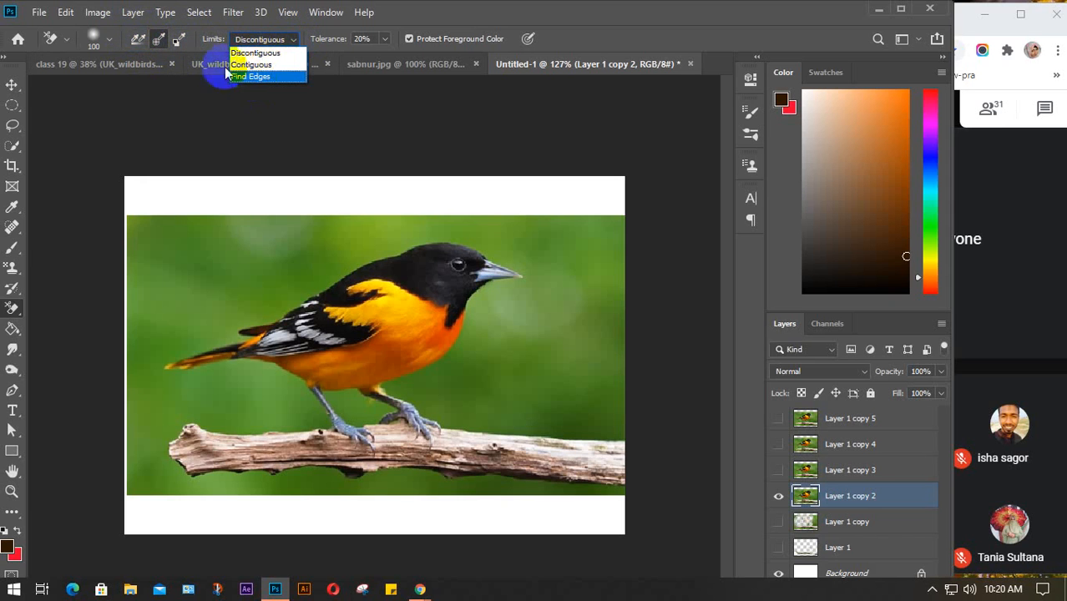
pyautogui.click(179, 44)
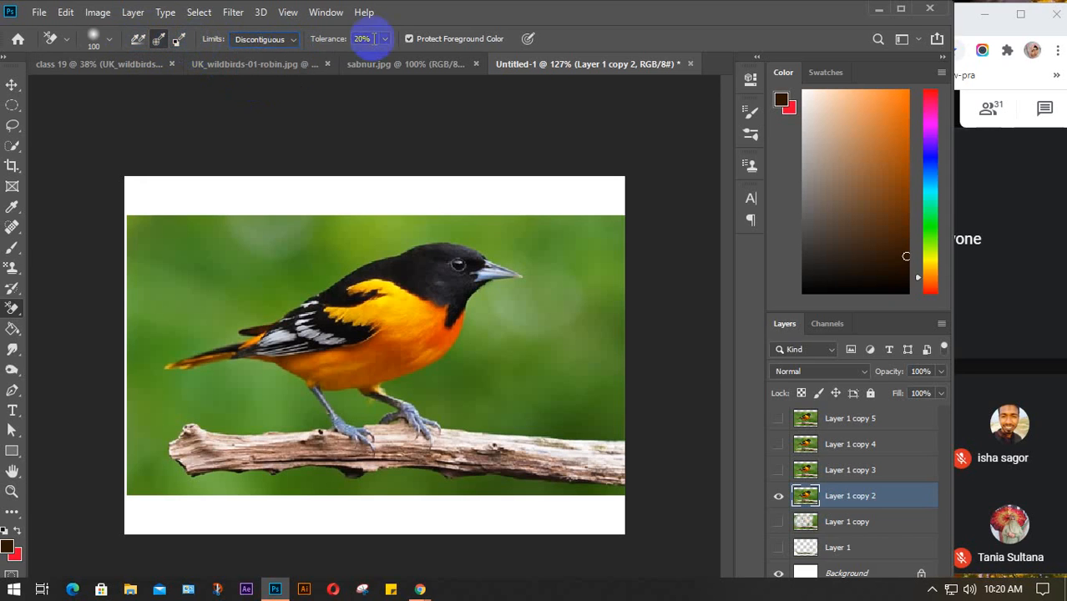
# Set continuous sampling and Contiguous limits, and erase spots in the background behind the bird at 100% and 27% tolerance
pyautogui.moveTo(327, 43); pyautogui.dragTo(537, 63)
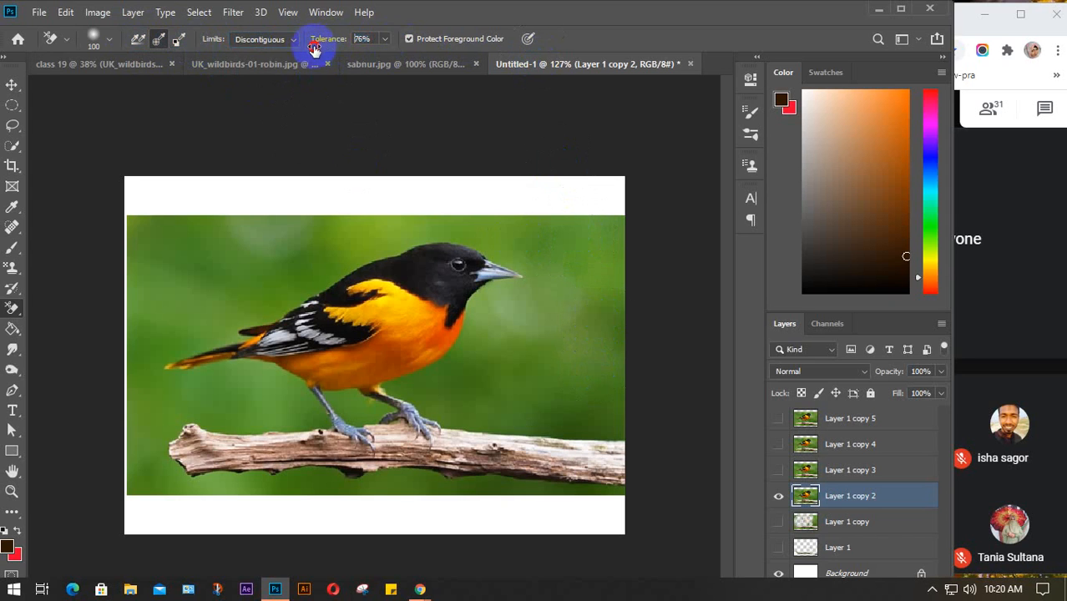
pyautogui.click(138, 40)
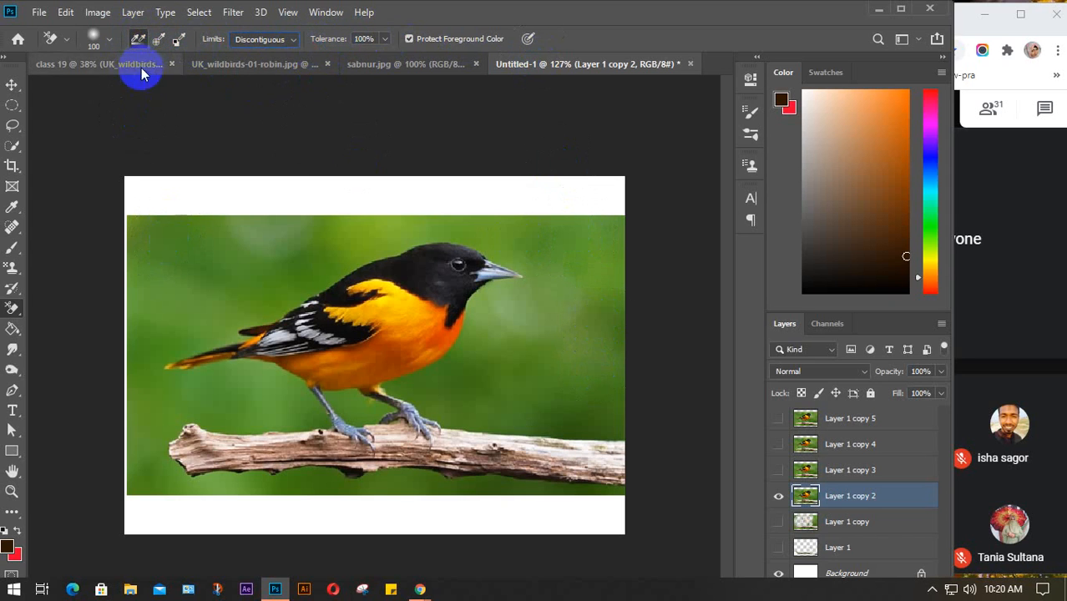
pyautogui.click(292, 39)
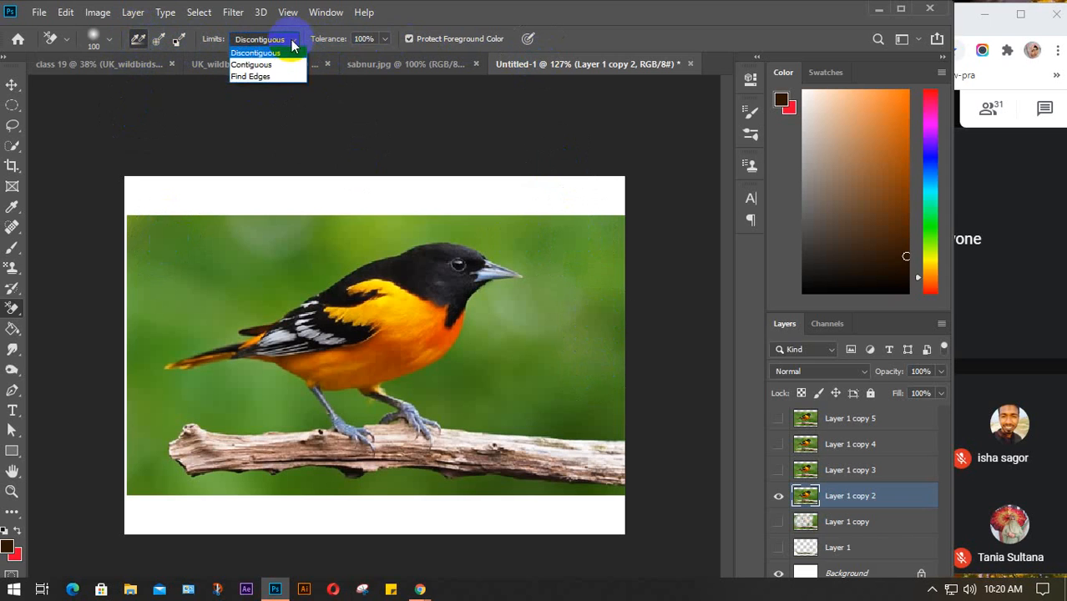
pyautogui.click(267, 64)
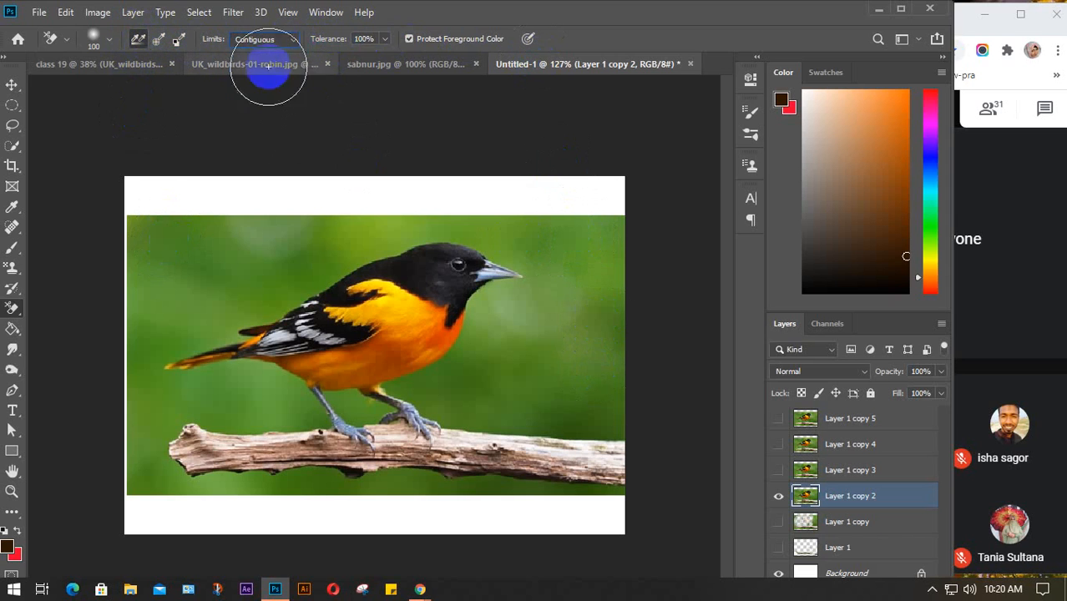
pyautogui.click(164, 254)
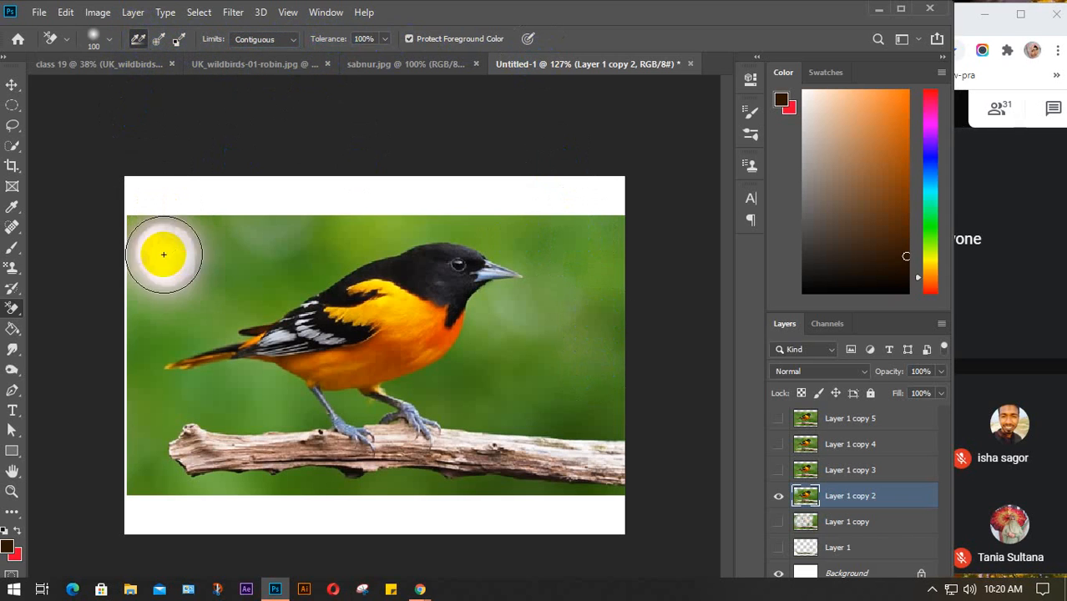
pyautogui.click(198, 202)
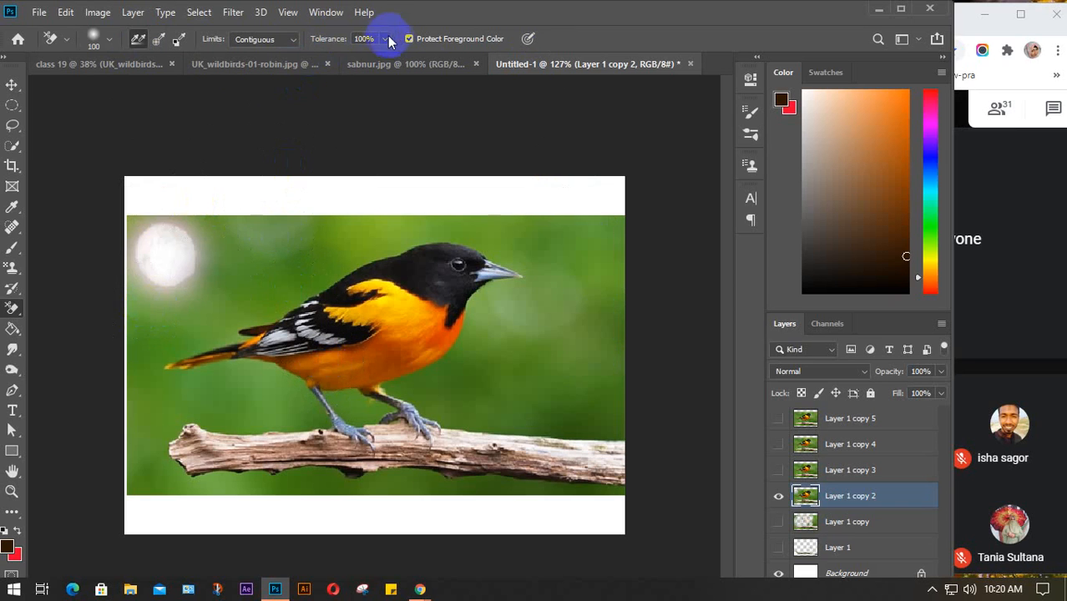
pyautogui.moveTo(334, 44); pyautogui.dragTo(279, 43)
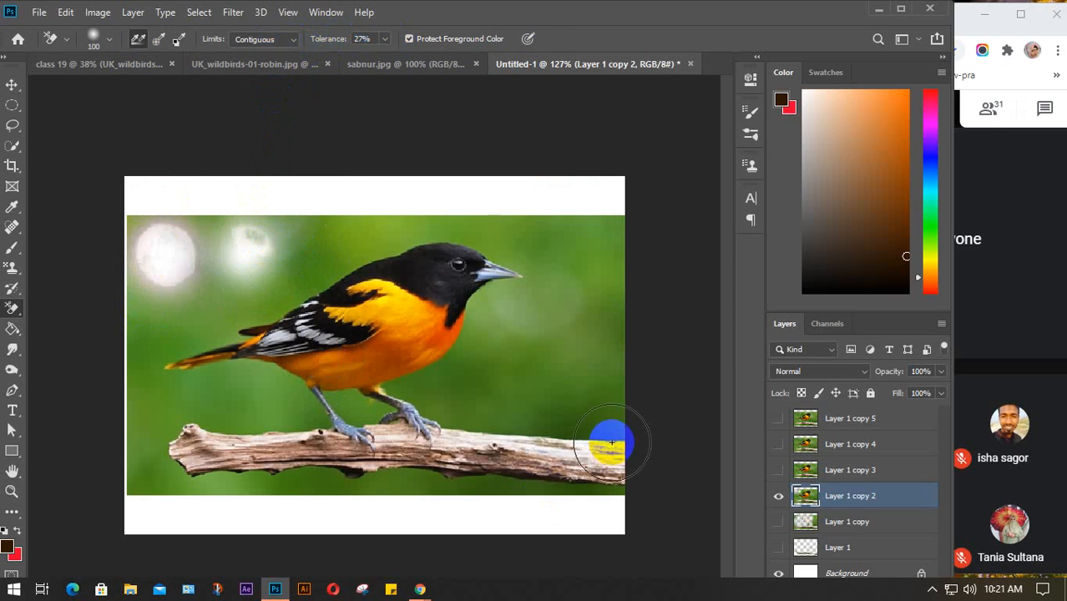
# Set sampling to once, Limits to Discontiguous and tolerance to 100%, and erase a spot just above the bird's back
pyautogui.click(158, 39)
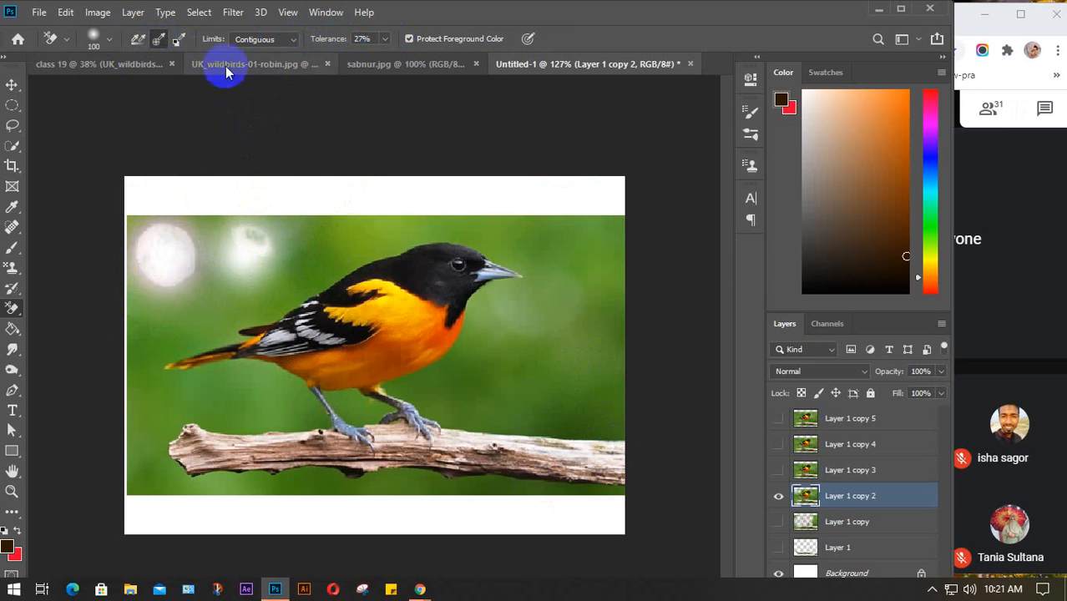
pyautogui.click(284, 39)
pyautogui.click(266, 54)
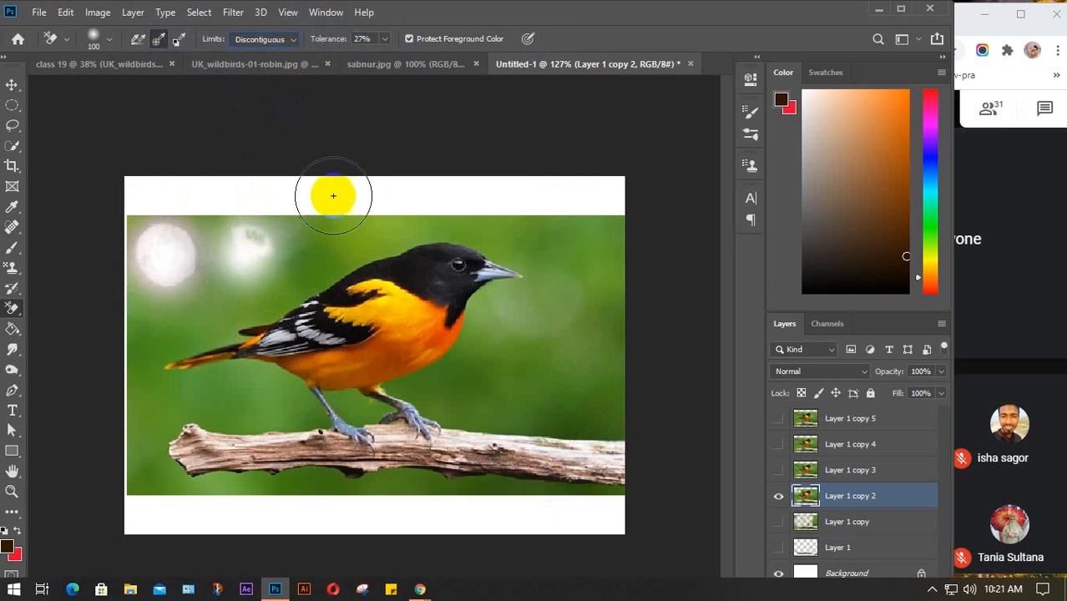
pyautogui.moveTo(338, 42); pyautogui.dragTo(488, 53)
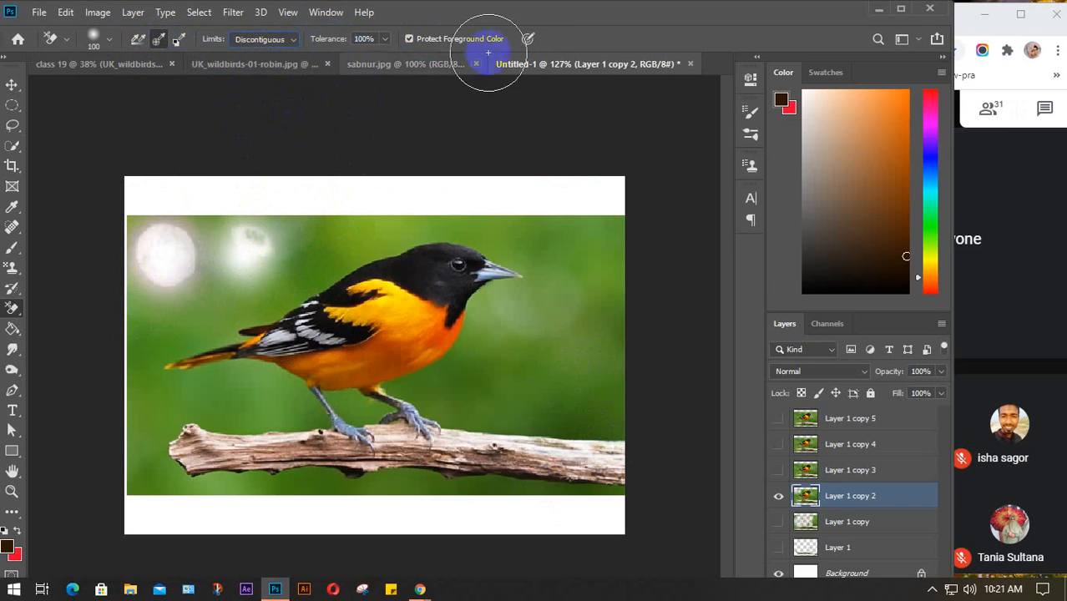
pyautogui.click(338, 255)
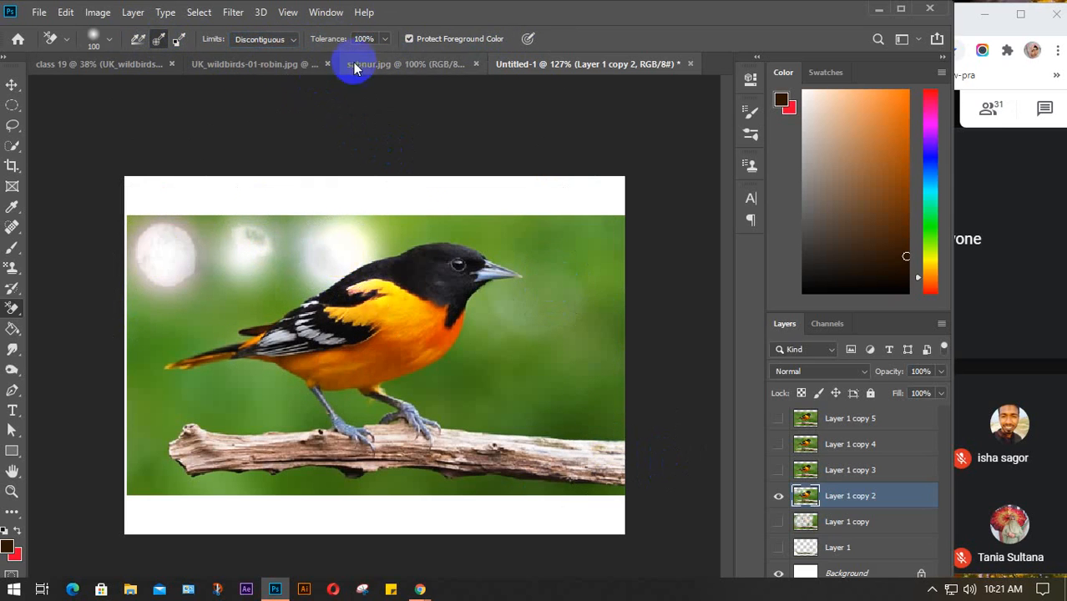
# Lower the tolerance to 12% and erase on the bird's black head, the green above it and a spot beside its breast
pyautogui.moveTo(341, 41); pyautogui.dragTo(271, 55)
pyautogui.click(437, 252)
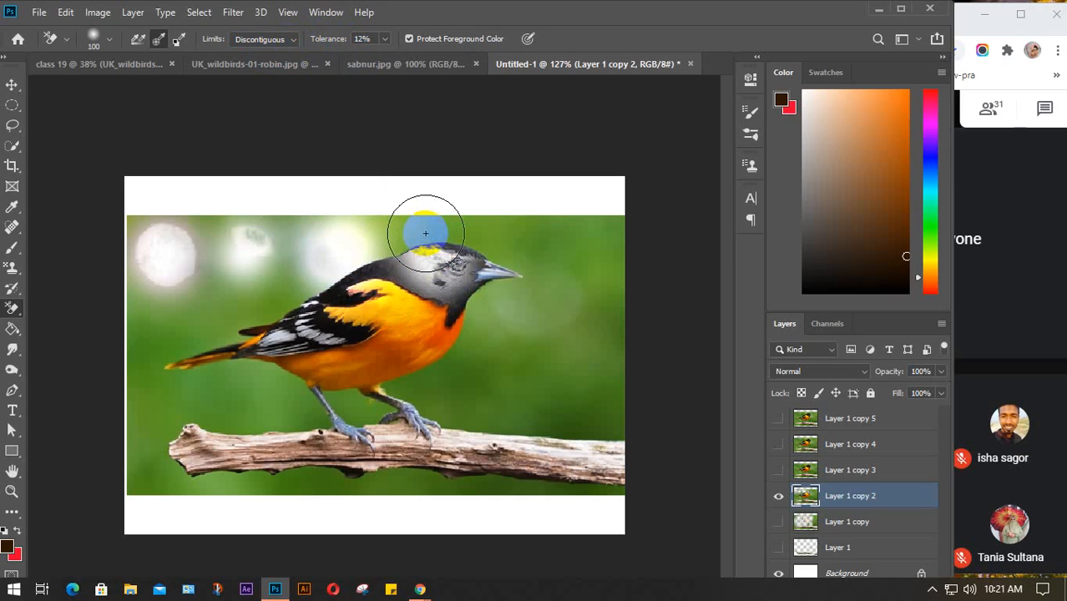
pyautogui.moveTo(425, 233)
pyautogui.mouseDown()
pyautogui.moveTo(420, 220)
pyautogui.moveTo(474, 242)
pyautogui.mouseUp()
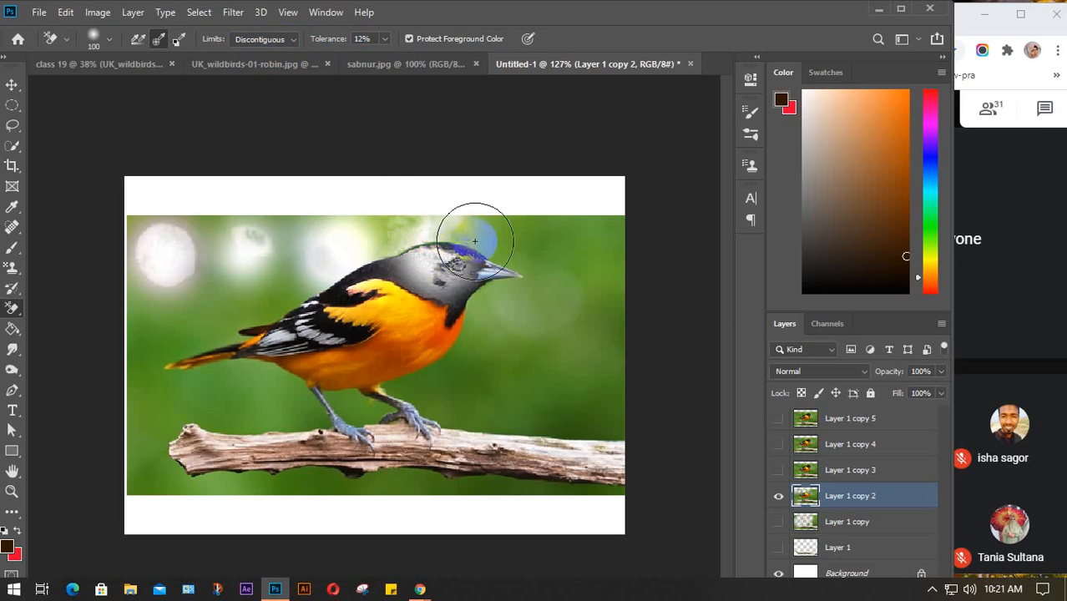
pyautogui.click(496, 385)
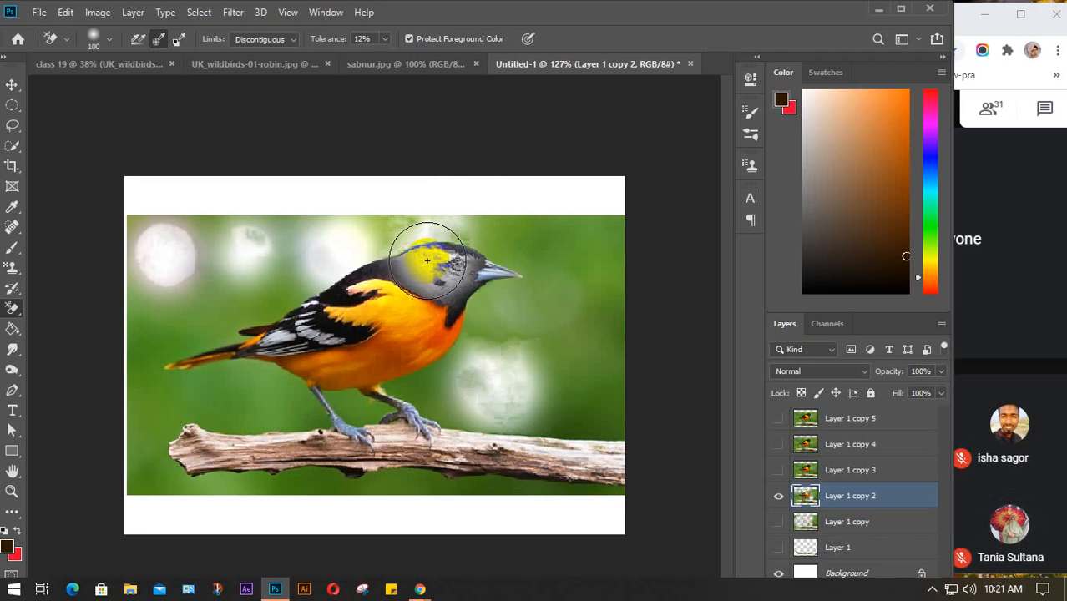
# Undo all the trial erasures on Layer 1 copy 2, and try erasing the black of the bird's head before undoing that too
pyautogui.hotkey('ctrl', 'z')
pyautogui.hotkey('ctrl', 'z')
pyautogui.hotkey('ctrl', 'z')
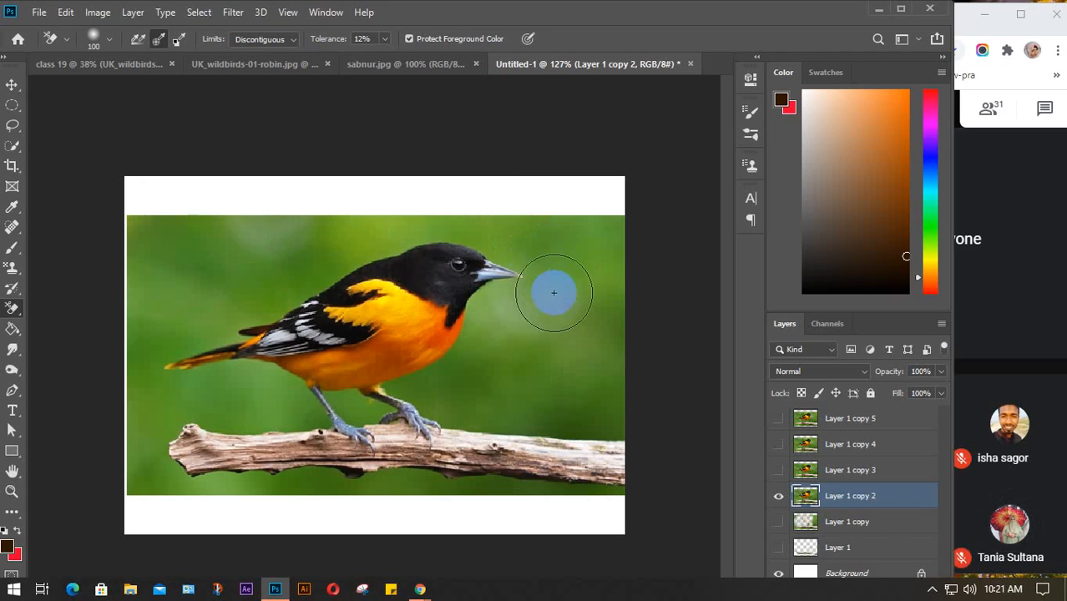
pyautogui.click(415, 269)
pyautogui.moveTo(415, 270); pyautogui.dragTo(410, 284)
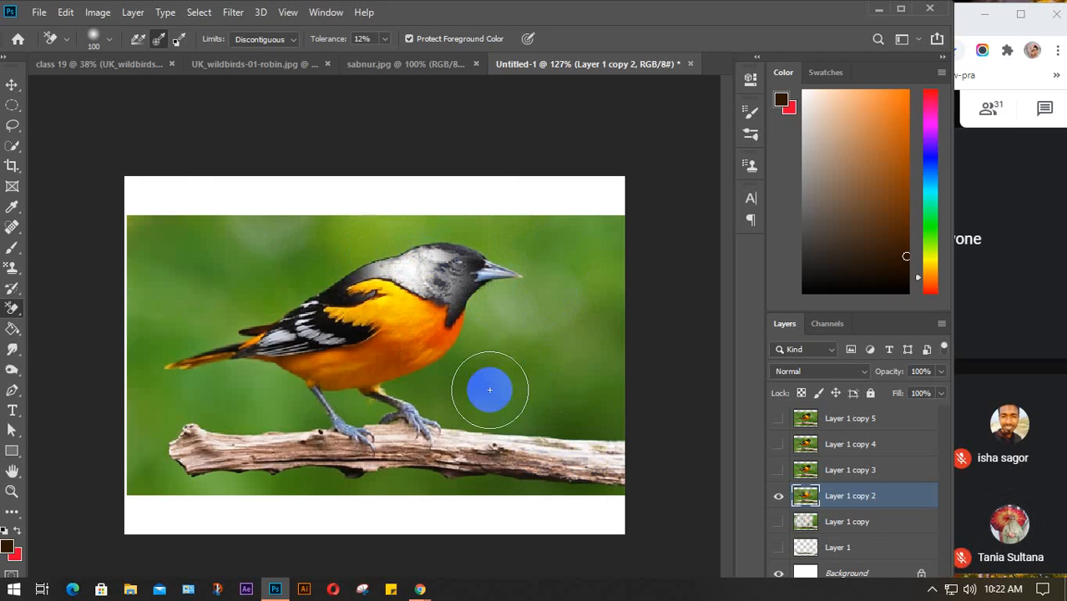
pyautogui.hotkey('ctrl', 'z')
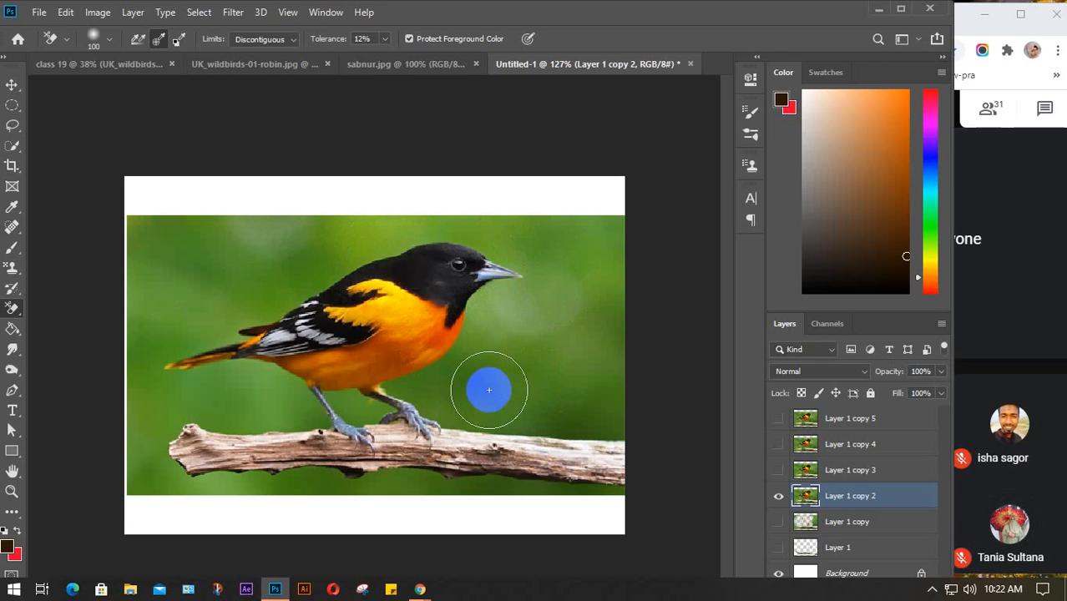
# Erase the black on the bird's head at 12% tolerance, and clear green background around its back and tail
pyautogui.click(416, 259)
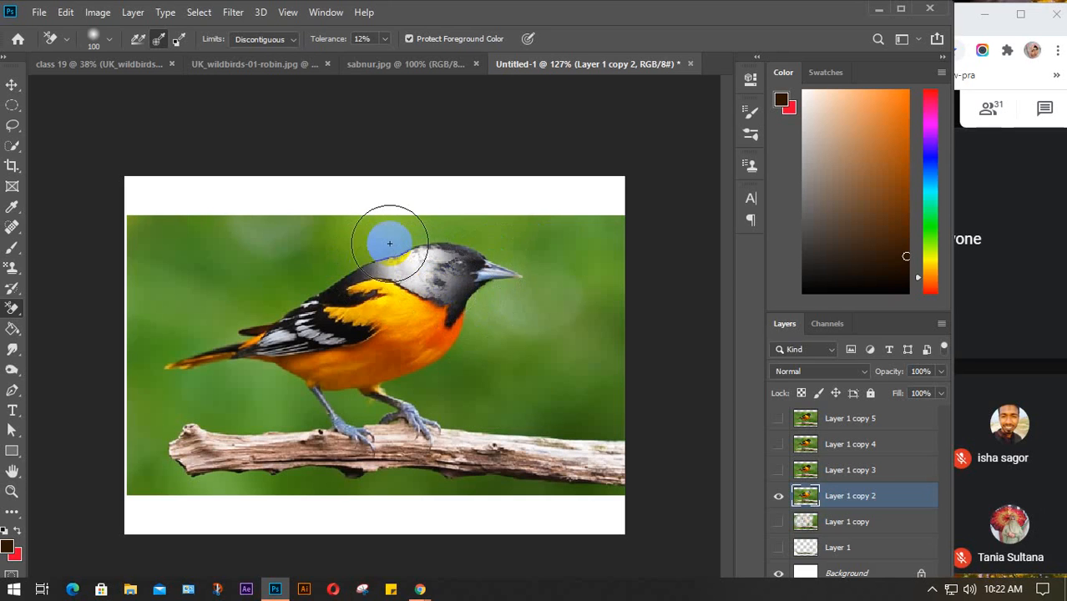
pyautogui.moveTo(866, 311); pyautogui.dragTo(869, 174)
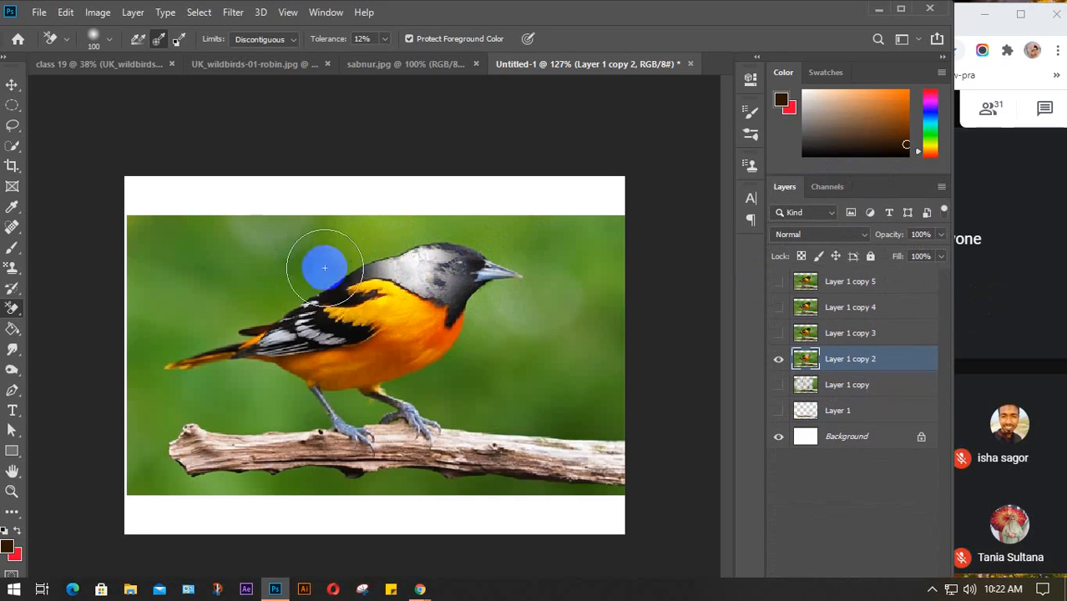
pyautogui.moveTo(373, 272)
pyautogui.mouseDown()
pyautogui.moveTo(421, 275)
pyautogui.moveTo(425, 288)
pyautogui.mouseUp()
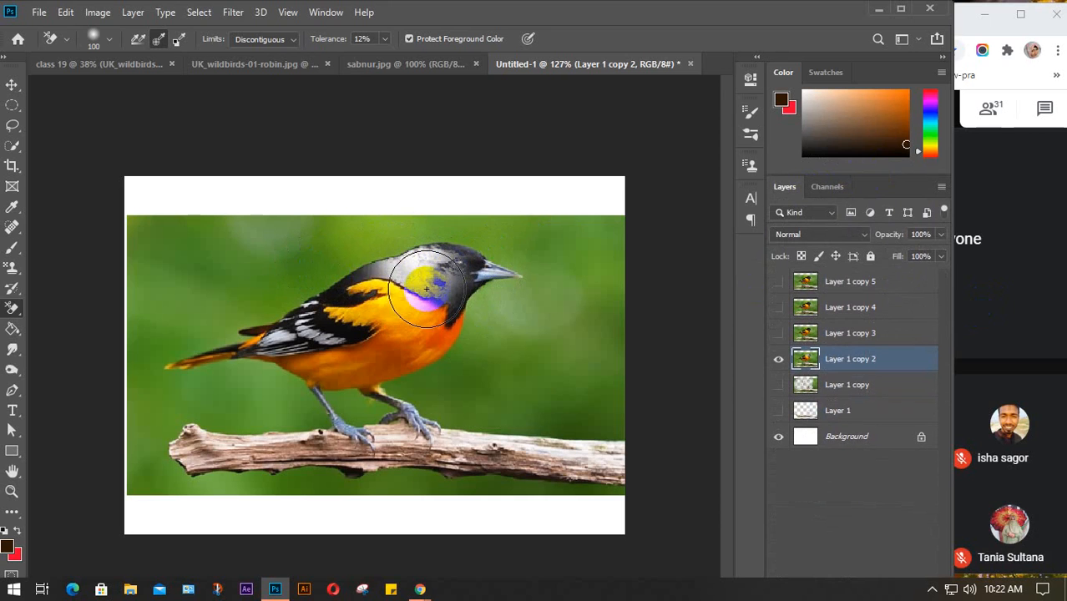
pyautogui.moveTo(425, 289)
pyautogui.mouseDown()
pyautogui.moveTo(339, 248)
pyautogui.moveTo(147, 310)
pyautogui.moveTo(130, 359)
pyautogui.moveTo(144, 393)
pyautogui.moveTo(255, 395)
pyautogui.moveTo(282, 414)
pyautogui.moveTo(306, 247)
pyautogui.moveTo(290, 253)
pyautogui.moveTo(305, 264)
pyautogui.moveTo(230, 282)
pyautogui.moveTo(216, 306)
pyautogui.moveTo(151, 327)
pyautogui.moveTo(140, 379)
pyautogui.moveTo(237, 410)
pyautogui.moveTo(215, 394)
pyautogui.moveTo(290, 402)
pyautogui.moveTo(220, 375)
pyautogui.moveTo(182, 336)
pyautogui.moveTo(174, 279)
pyautogui.moveTo(397, 234)
pyautogui.mouseUp()
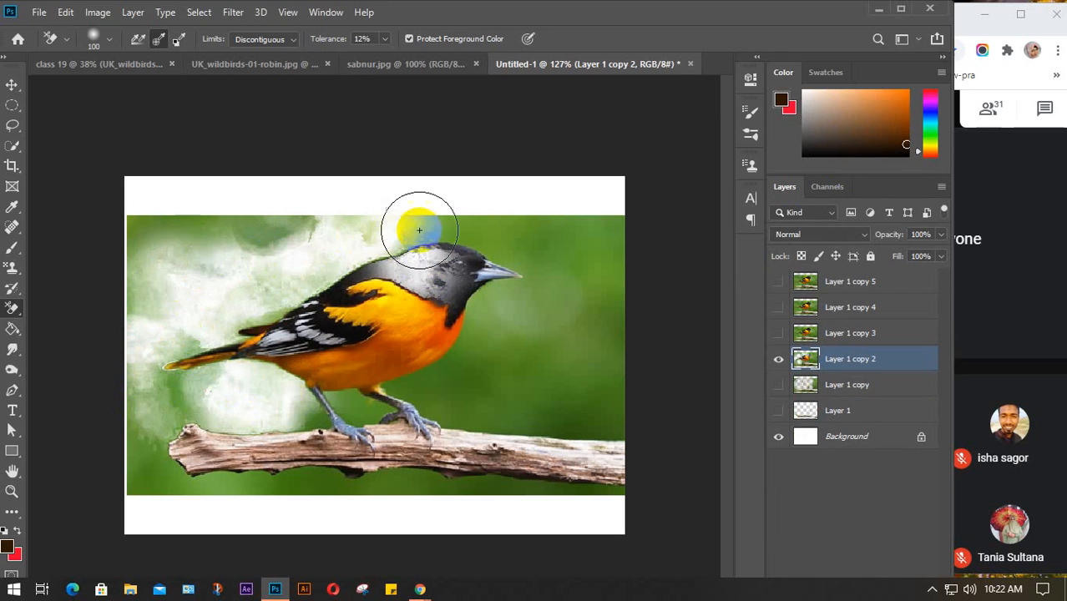
# Vary the tolerance, including 20% and 29%, and erase more green background above the bird and around its beak and breast
pyautogui.moveTo(324, 40); pyautogui.dragTo(384, 39)
pyautogui.moveTo(293, 222)
pyautogui.mouseDown()
pyautogui.moveTo(271, 281)
pyautogui.moveTo(334, 302)
pyautogui.moveTo(346, 288)
pyautogui.moveTo(362, 304)
pyautogui.moveTo(367, 341)
pyautogui.moveTo(335, 255)
pyautogui.moveTo(349, 297)
pyautogui.moveTo(334, 298)
pyautogui.moveTo(343, 254)
pyautogui.moveTo(503, 227)
pyautogui.moveTo(445, 214)
pyautogui.moveTo(366, 228)
pyautogui.moveTo(286, 279)
pyautogui.moveTo(209, 307)
pyautogui.mouseUp()
pyautogui.moveTo(57, 361)
pyautogui.mouseDown()
pyautogui.moveTo(214, 393)
pyautogui.moveTo(429, 400)
pyautogui.moveTo(545, 286)
pyautogui.mouseUp()
pyautogui.moveTo(388, 38); pyautogui.dragTo(240, 91)
pyautogui.moveTo(543, 243)
pyautogui.mouseDown()
pyautogui.moveTo(526, 232)
pyautogui.moveTo(569, 257)
pyautogui.moveTo(555, 357)
pyautogui.moveTo(539, 360)
pyautogui.moveTo(541, 302)
pyautogui.moveTo(576, 243)
pyautogui.moveTo(578, 405)
pyautogui.mouseUp()
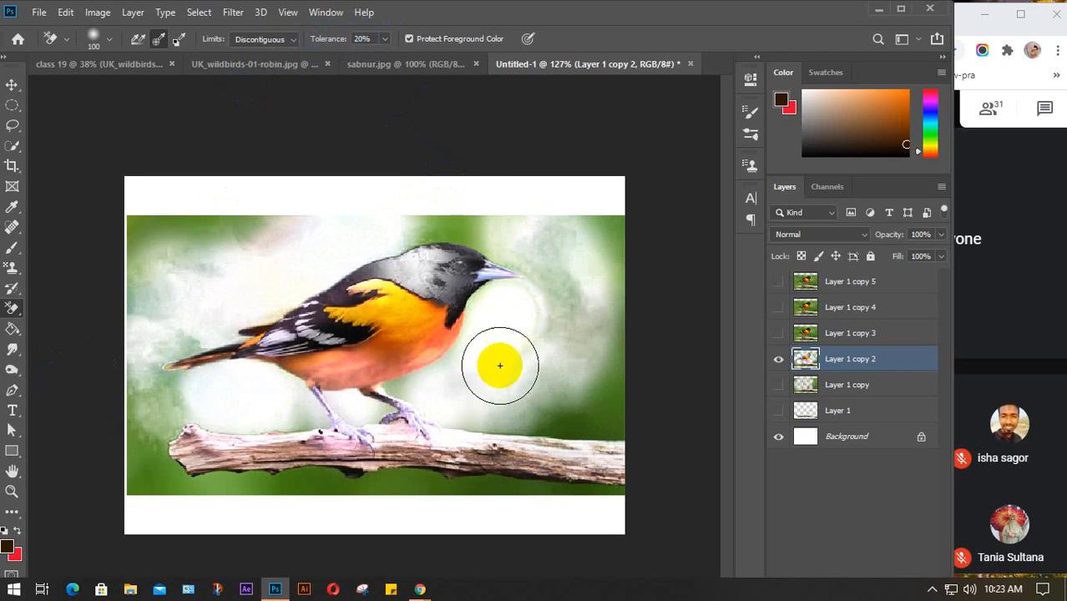
pyautogui.moveTo(324, 44)
pyautogui.mouseDown()
pyautogui.moveTo(405, 48)
pyautogui.moveTo(317, 49)
pyautogui.moveTo(328, 48)
pyautogui.mouseUp()
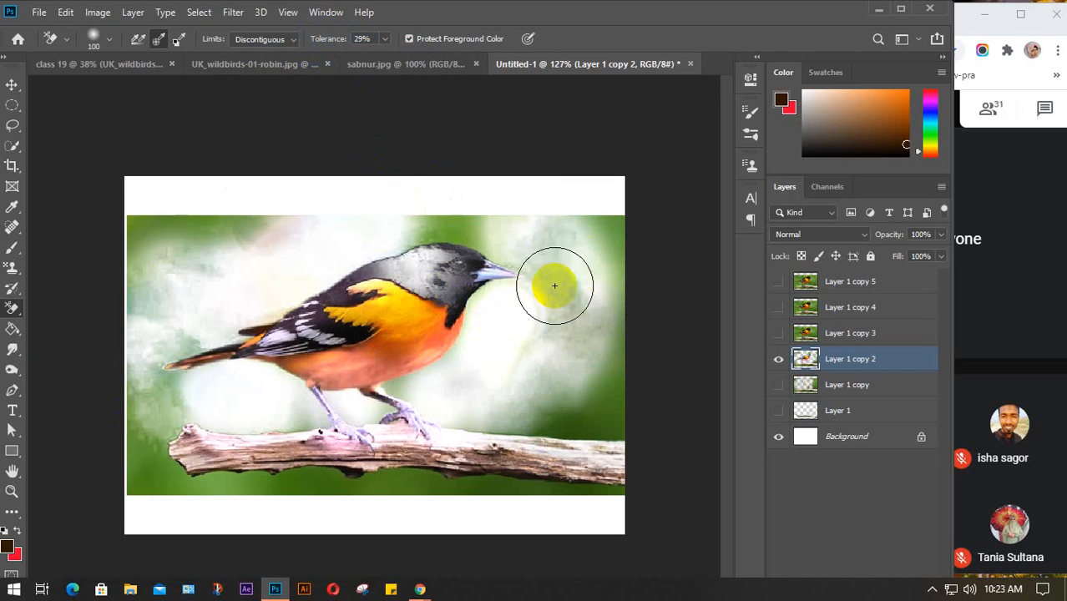
pyautogui.moveTo(505, 318)
pyautogui.mouseDown()
pyautogui.moveTo(433, 283)
pyautogui.moveTo(422, 332)
pyautogui.mouseUp()
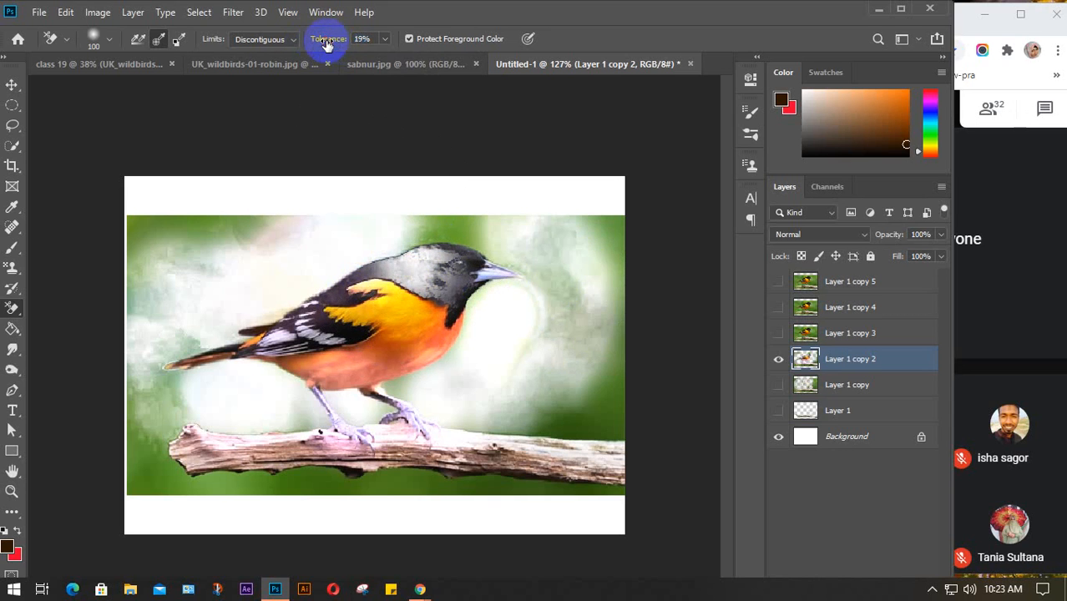
# Try the tolerance at 100% and 1%, set it to 13%, and erase the green remnants in the photo's upper-left corner
pyautogui.moveTo(317, 40); pyautogui.dragTo(416, 40)
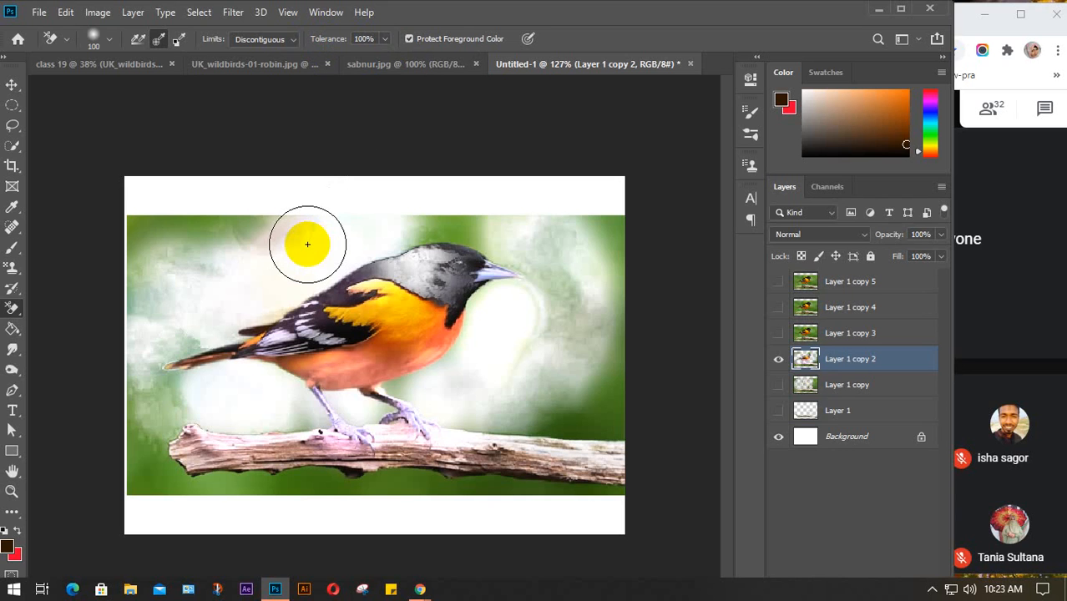
pyautogui.moveTo(331, 42); pyautogui.dragTo(254, 53)
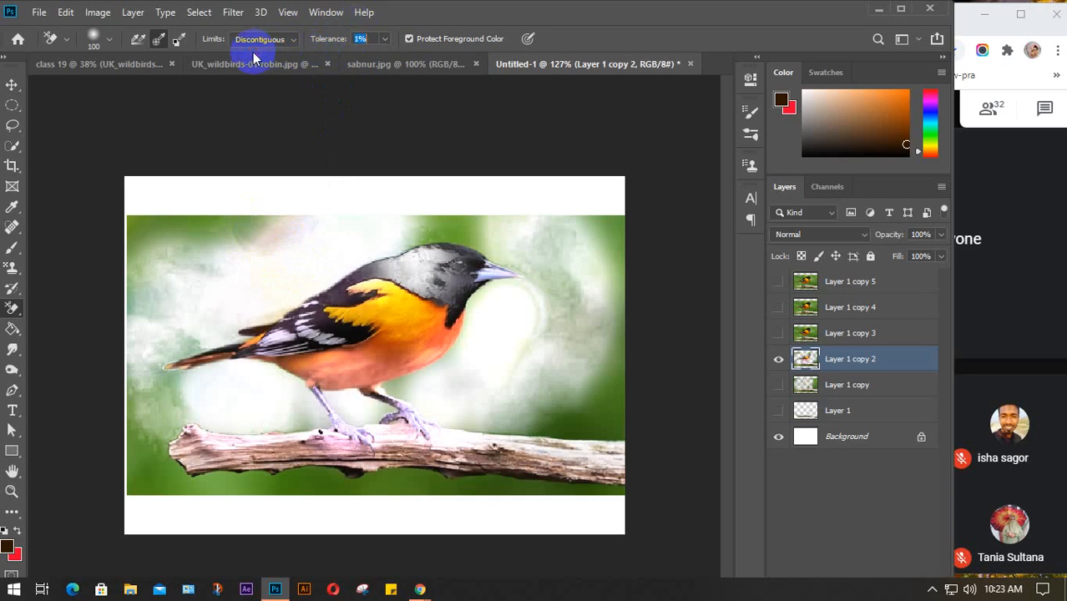
pyautogui.click(367, 38)
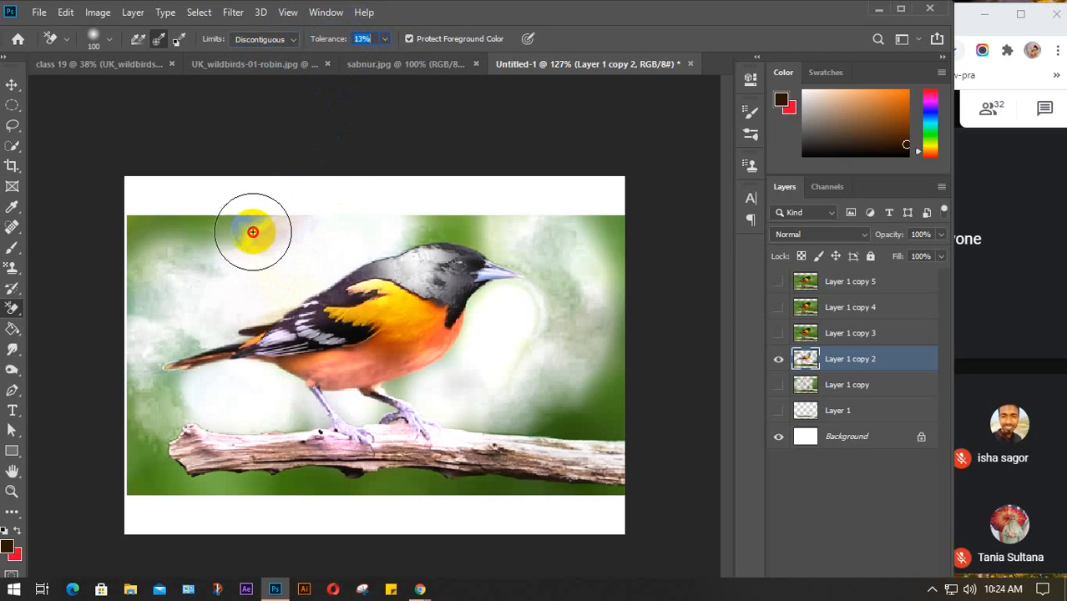
pyautogui.moveTo(273, 233)
pyautogui.mouseDown()
pyautogui.moveTo(159, 235)
pyautogui.moveTo(186, 245)
pyautogui.moveTo(153, 248)
pyautogui.moveTo(136, 219)
pyautogui.moveTo(199, 229)
pyautogui.moveTo(159, 232)
pyautogui.mouseUp()
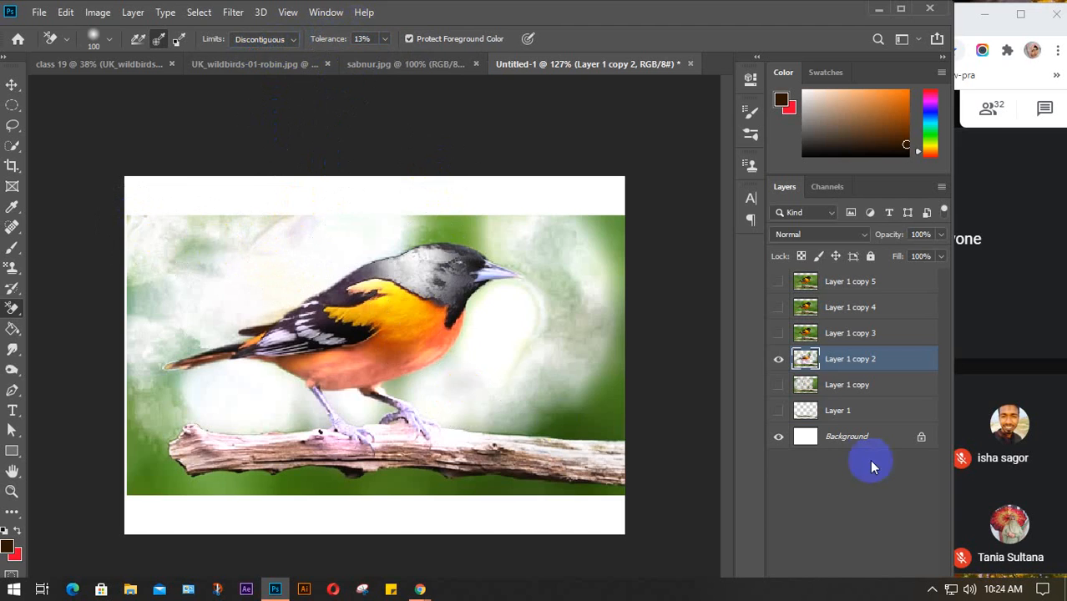
# Hide Layer 1 copy 2, make Layer 1 copy 3 the visible, active layer, and switch to the Magic Eraser Tool
pyautogui.click(777, 366)
pyautogui.click(790, 333)
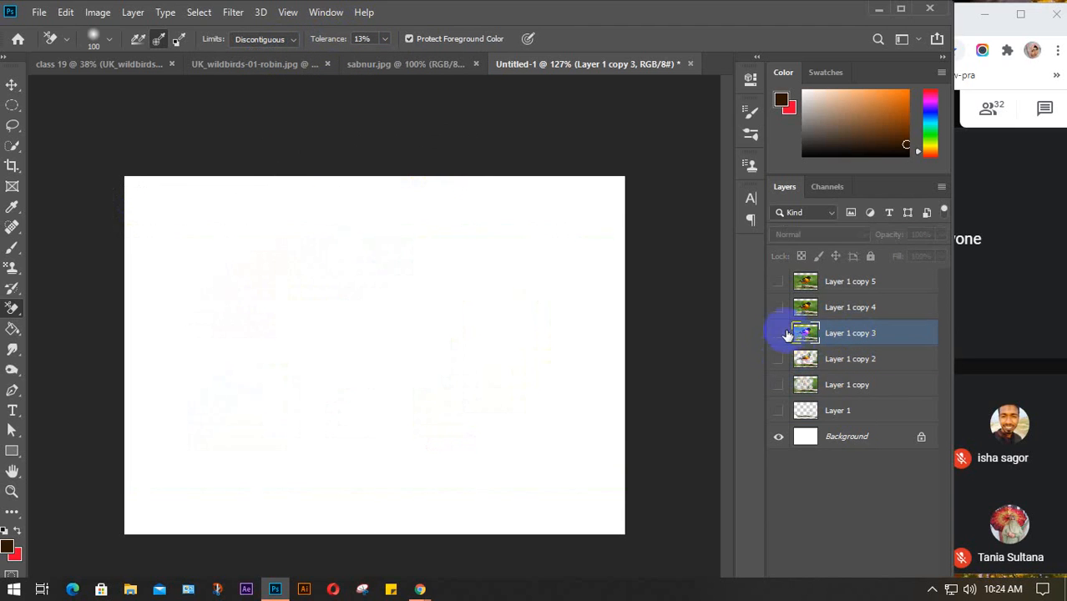
pyautogui.click(778, 333)
pyautogui.rightClick(11, 308)
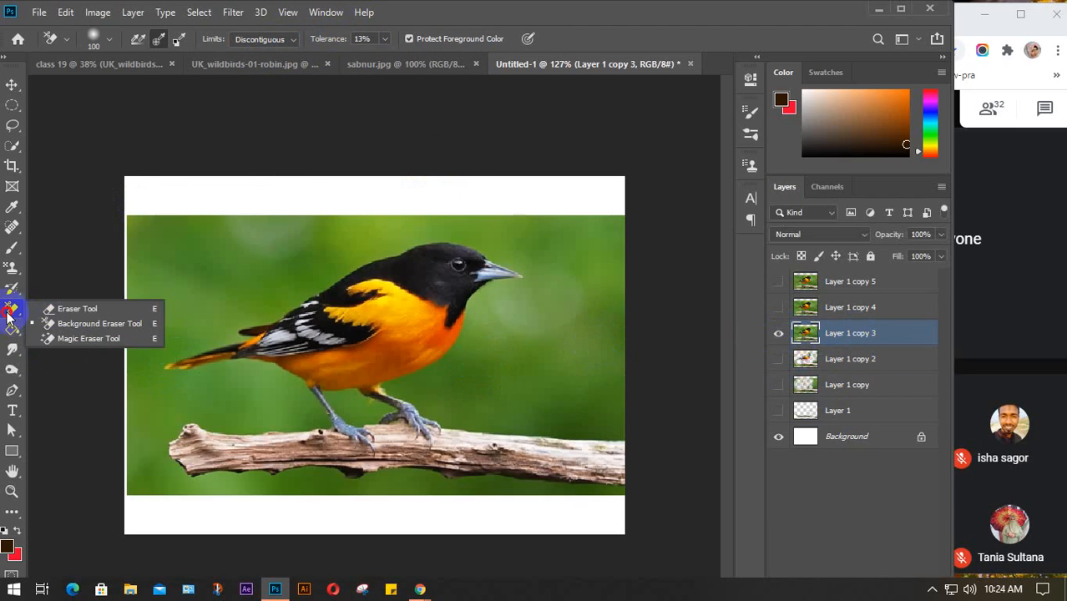
pyautogui.click(82, 339)
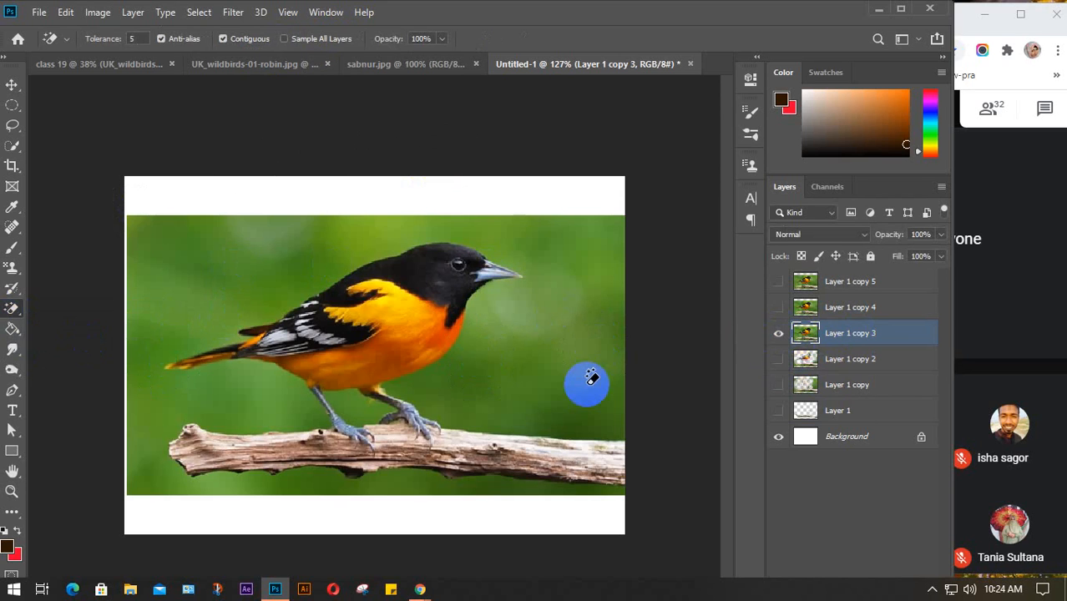
# Turn on Sample All Layers and magic-erase scattered patches of the green background around the bird and below the branch
pyautogui.moveTo(558, 380); pyautogui.dragTo(500, 397)
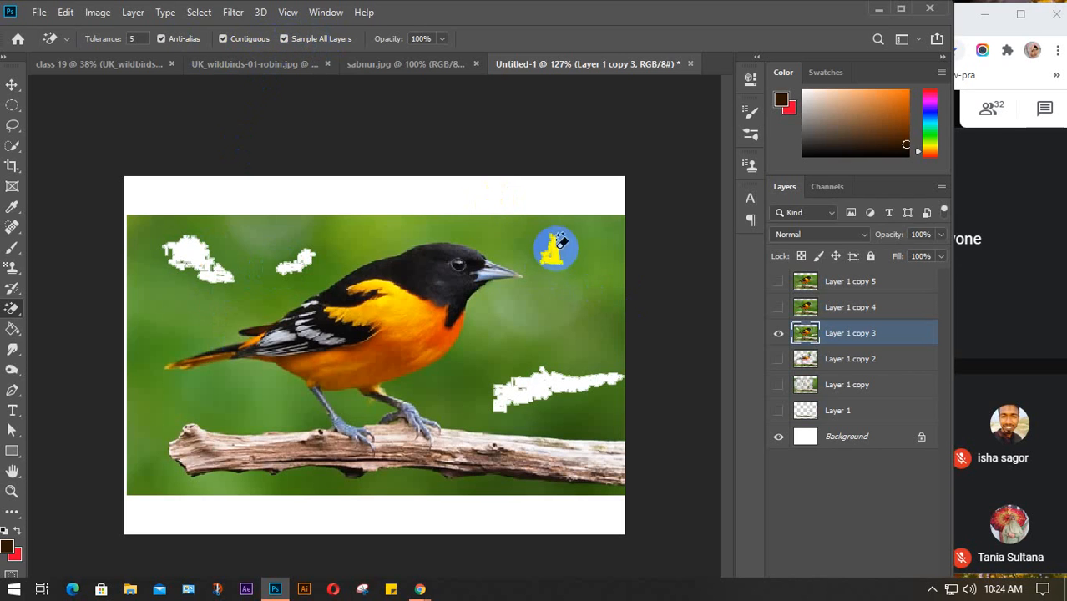
pyautogui.click(577, 301)
pyautogui.click(572, 412)
pyautogui.click(573, 334)
pyautogui.click(601, 259)
pyautogui.click(501, 307)
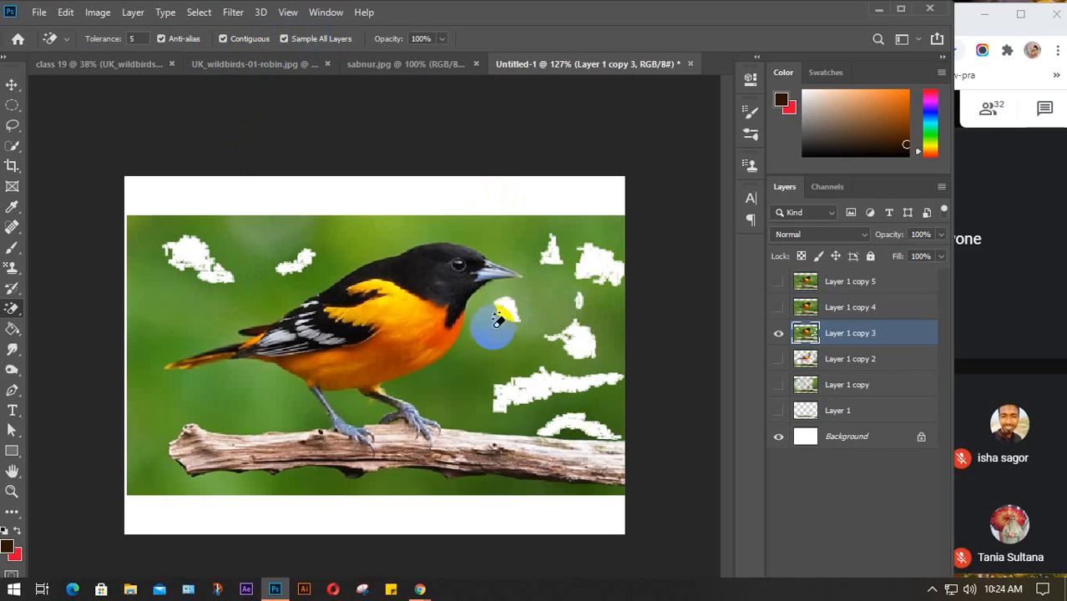
pyautogui.click(464, 371)
pyautogui.click(227, 399)
pyautogui.click(257, 382)
pyautogui.click(282, 405)
pyautogui.click(316, 480)
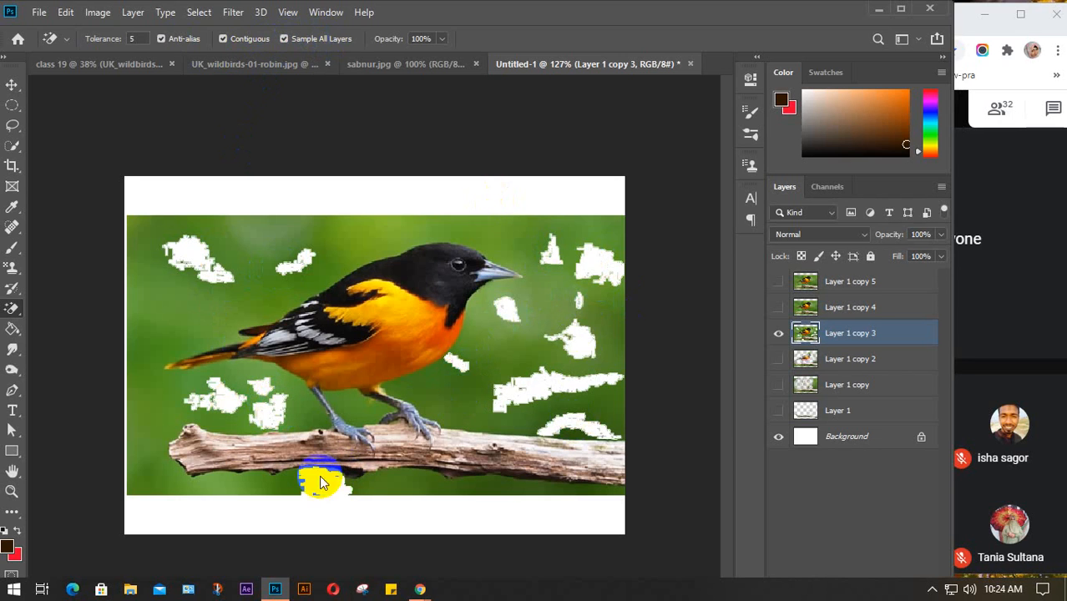
pyautogui.click(169, 239)
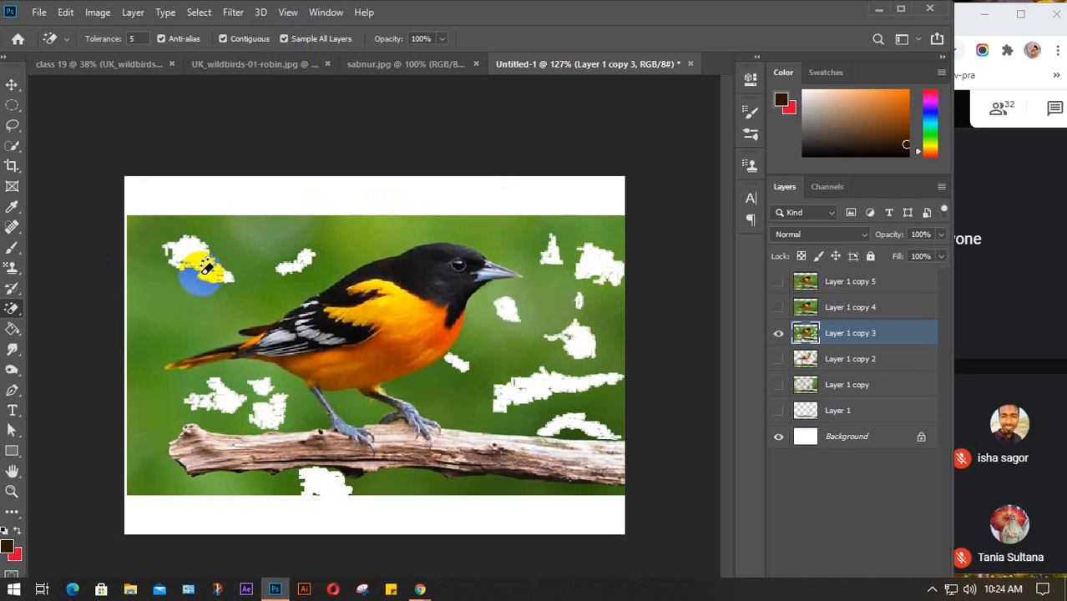
# Magic-erase one more patch of green background above the bird's tail and switch to the class 19 document
pyautogui.click(242, 251)
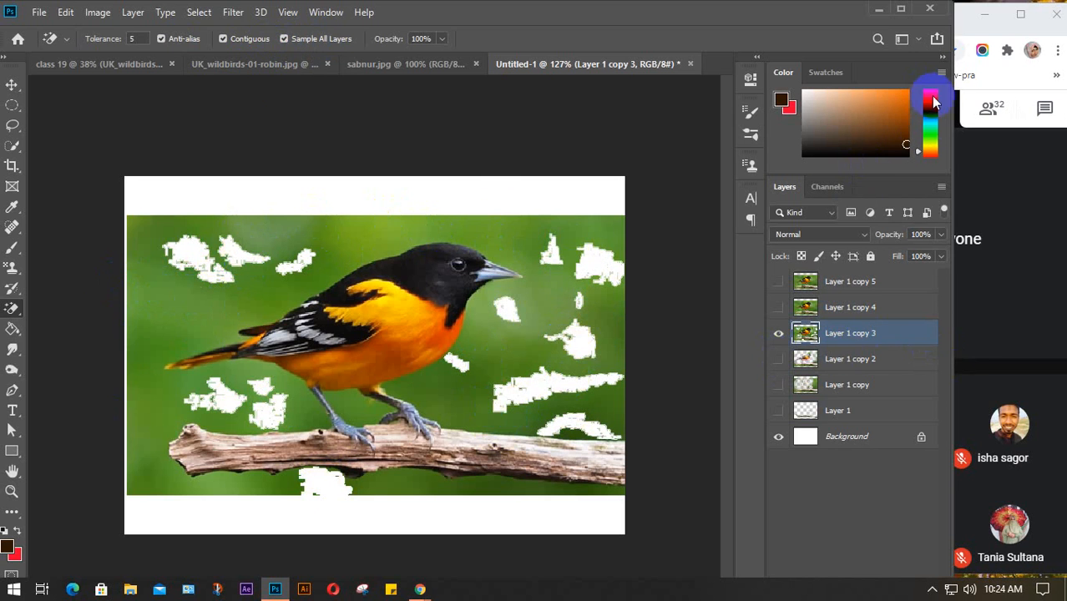
pyautogui.click(76, 64)
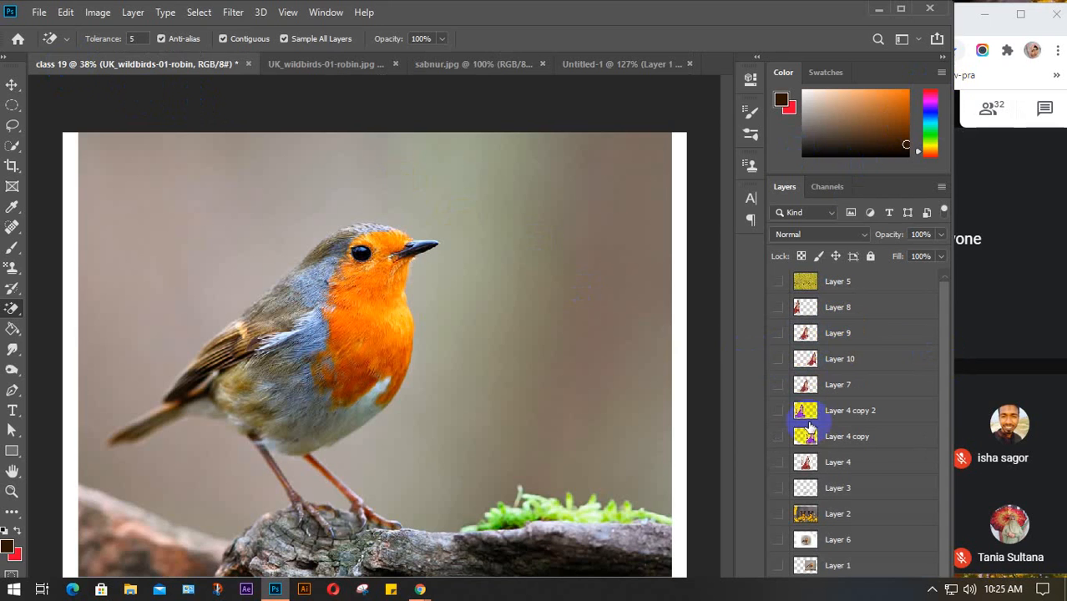
pyautogui.scroll(-1, 809, 425)
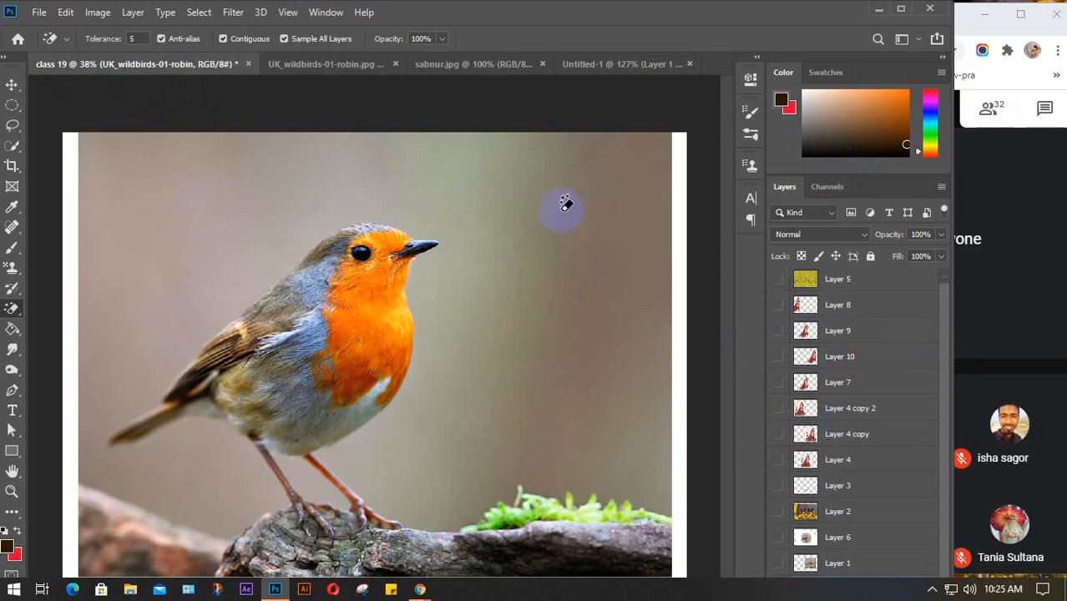
pyautogui.click(309, 71)
pyautogui.click(464, 66)
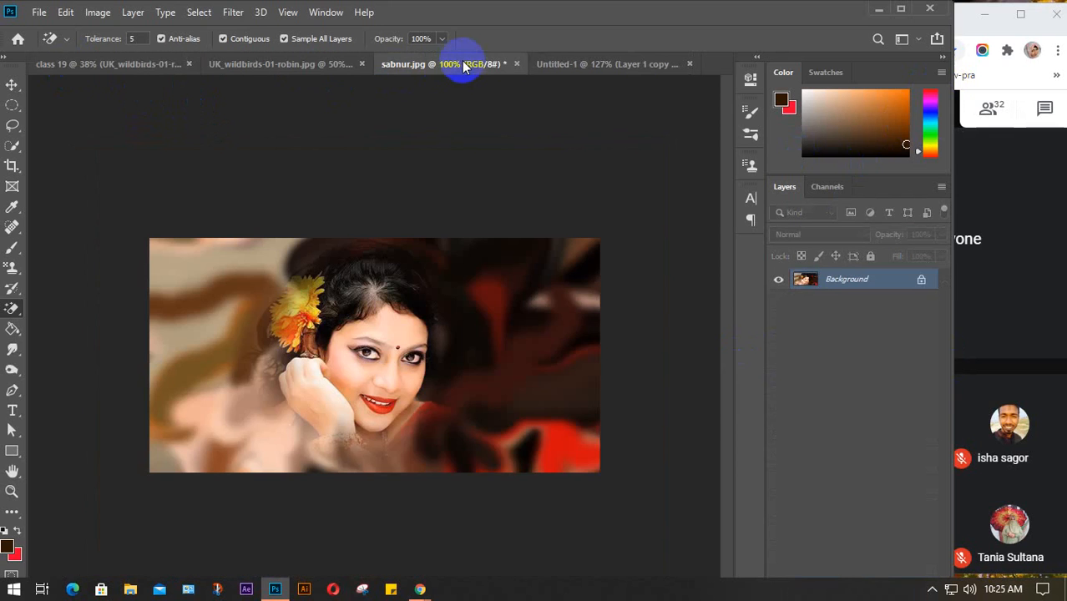
pyautogui.click(107, 66)
pyautogui.scroll(-1, 844, 412)
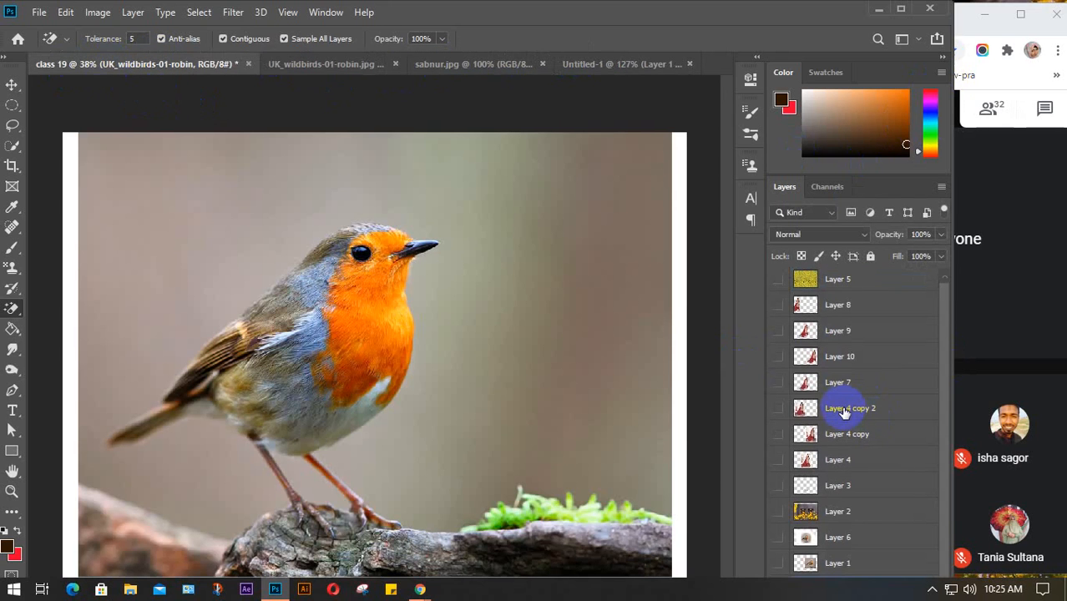
# Show and activate Layer 4, and magic-erase patches of the pale wall and window panels between the inset figure and the woman
pyautogui.click(778, 460)
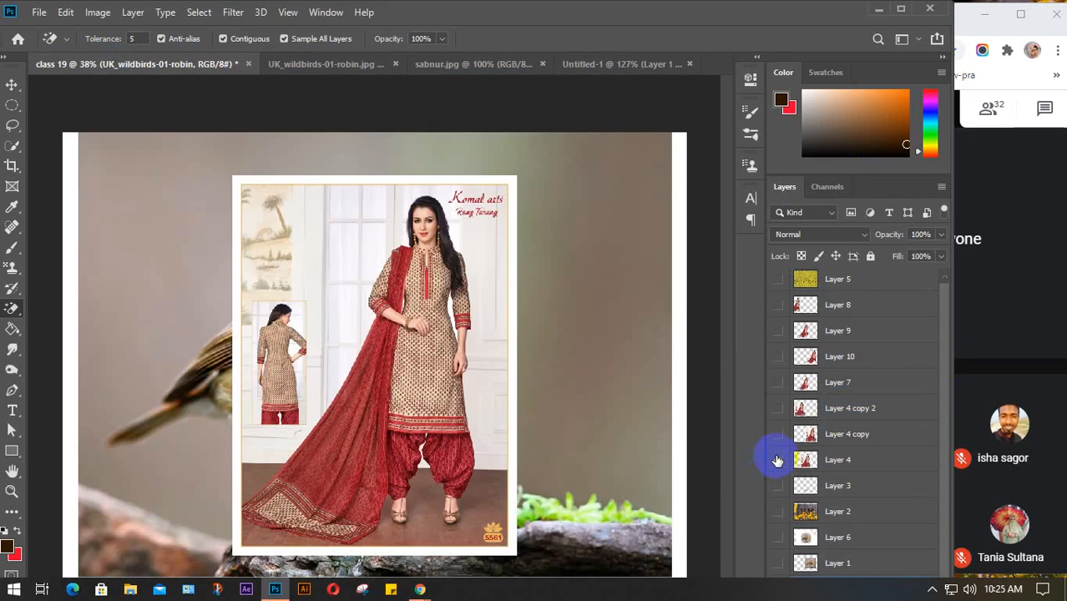
pyautogui.click(850, 460)
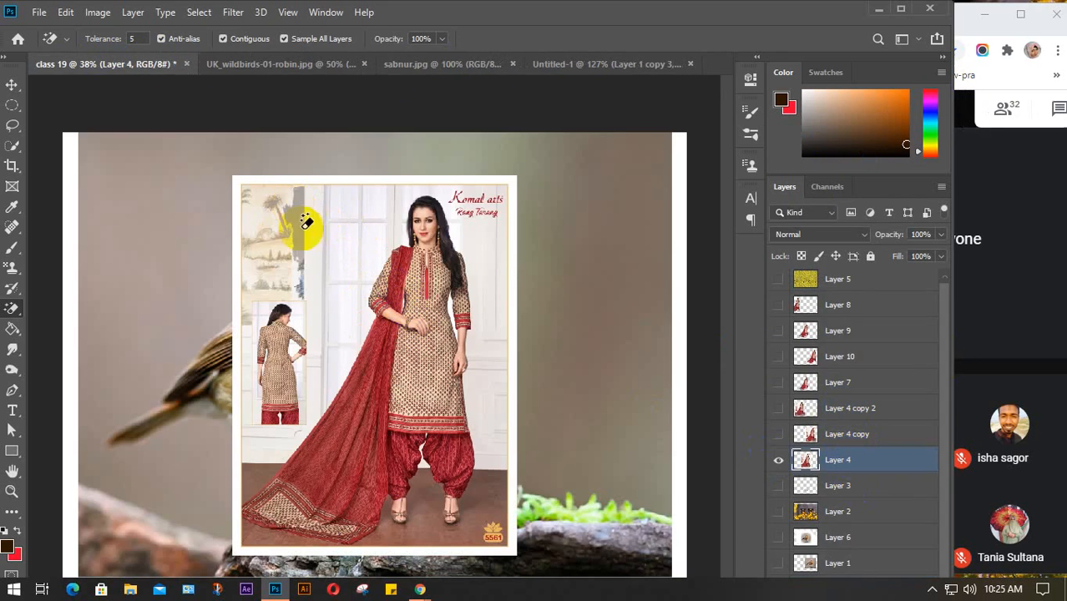
pyautogui.click(308, 263)
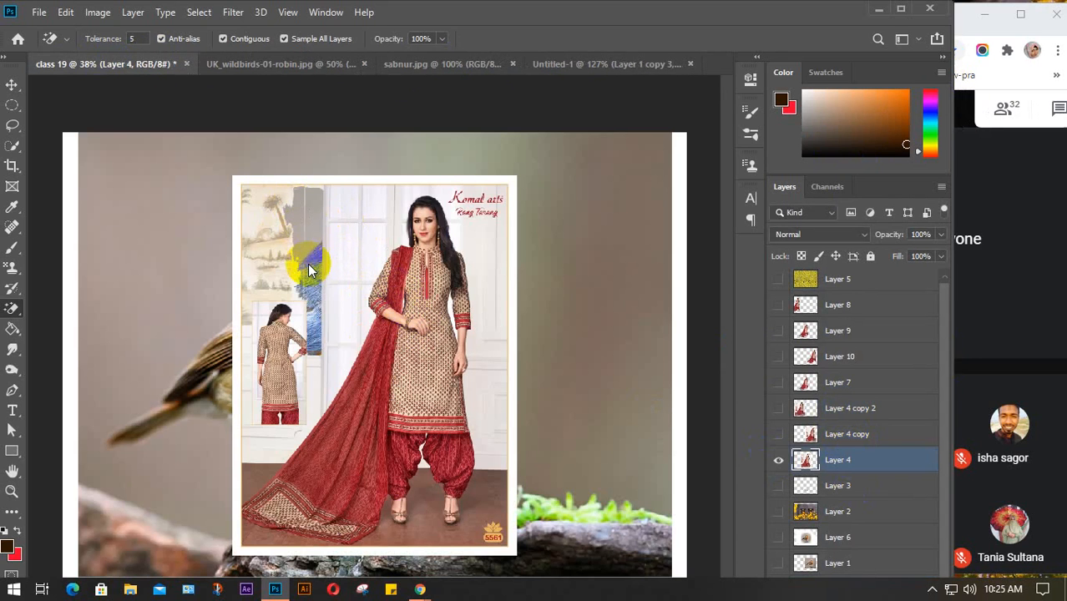
pyautogui.click(266, 221)
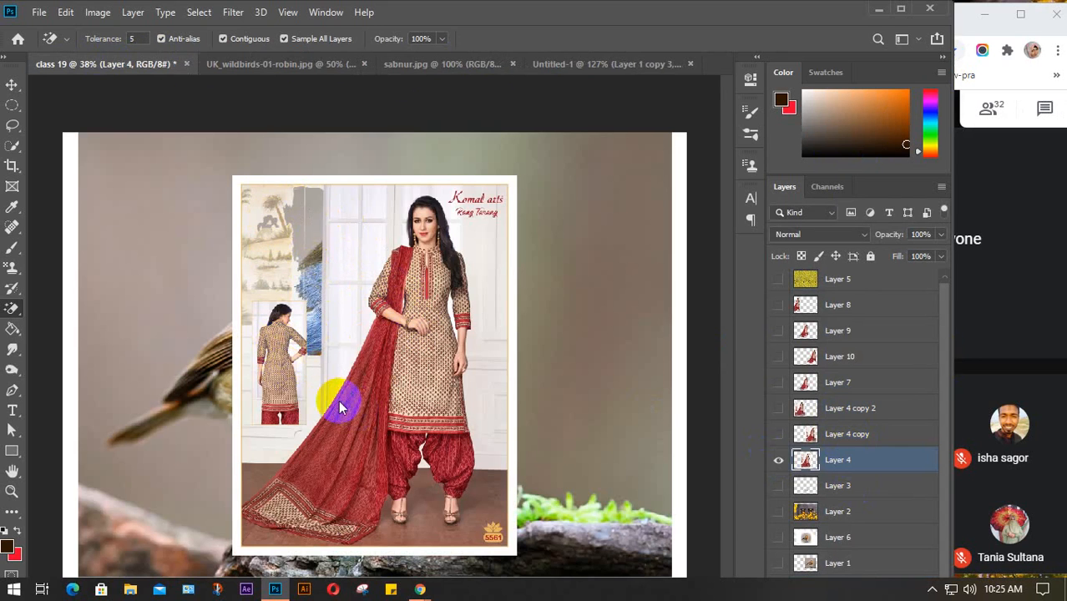
pyautogui.click(330, 359)
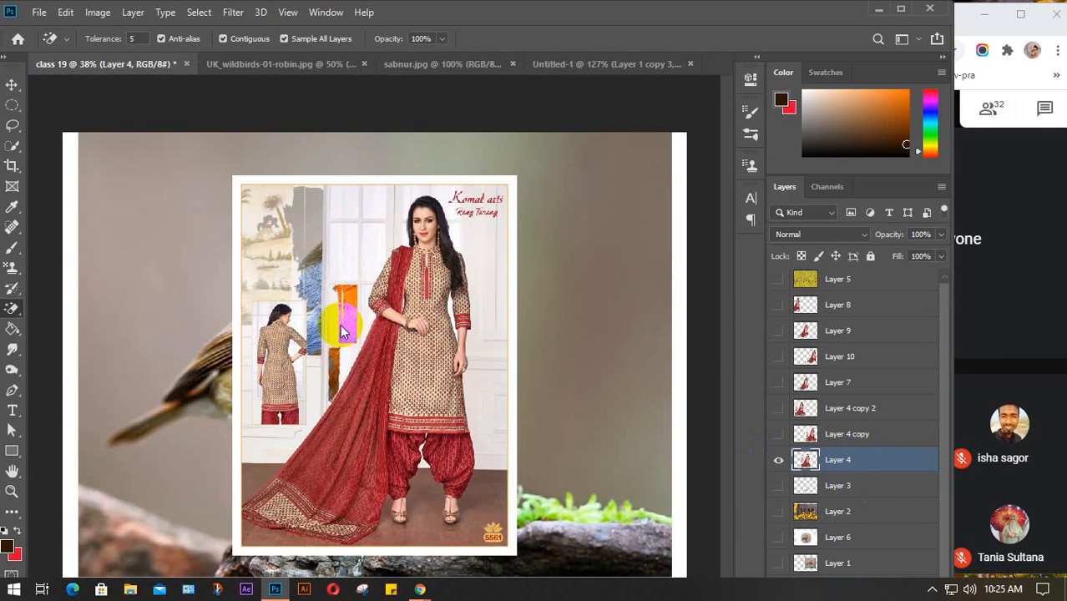
pyautogui.click(334, 265)
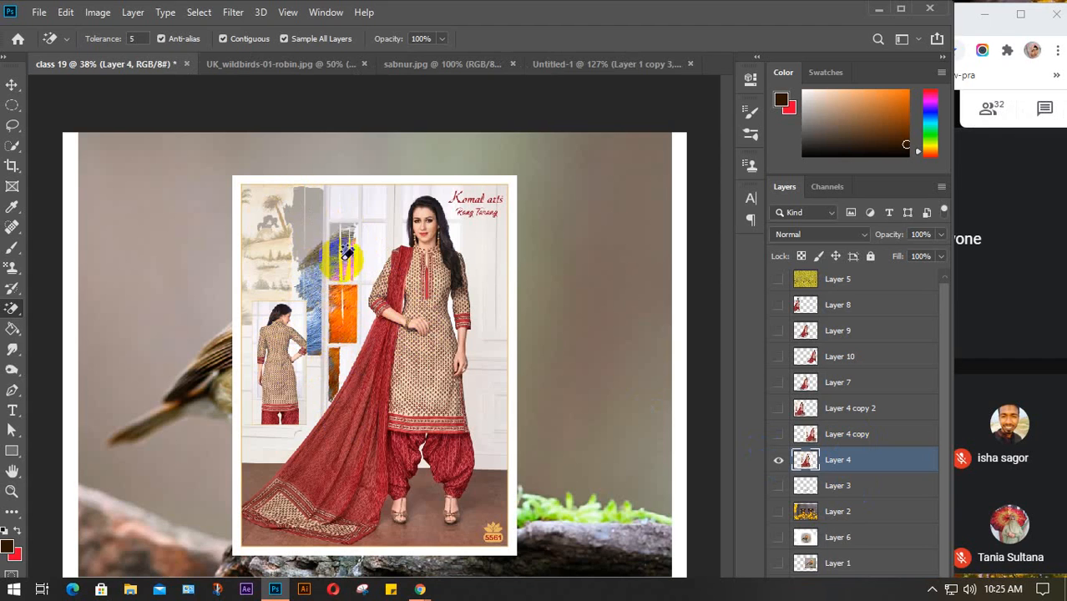
pyautogui.click(352, 209)
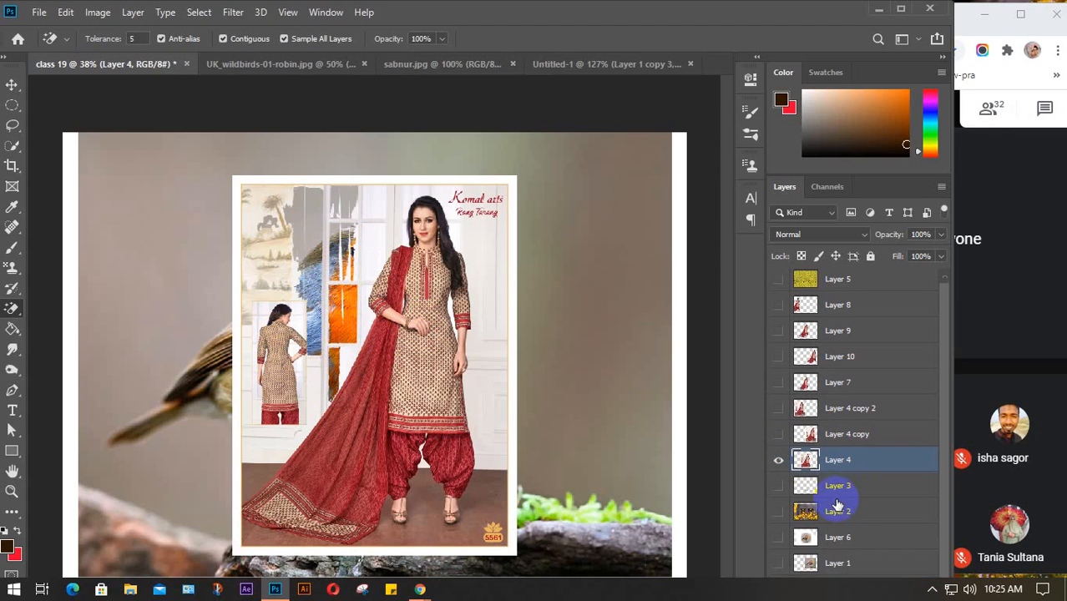
# Magic-erase the pale wall panels on the other side of the woman, beside her hair and tunic, and hide Layer 4
pyautogui.click(478, 398)
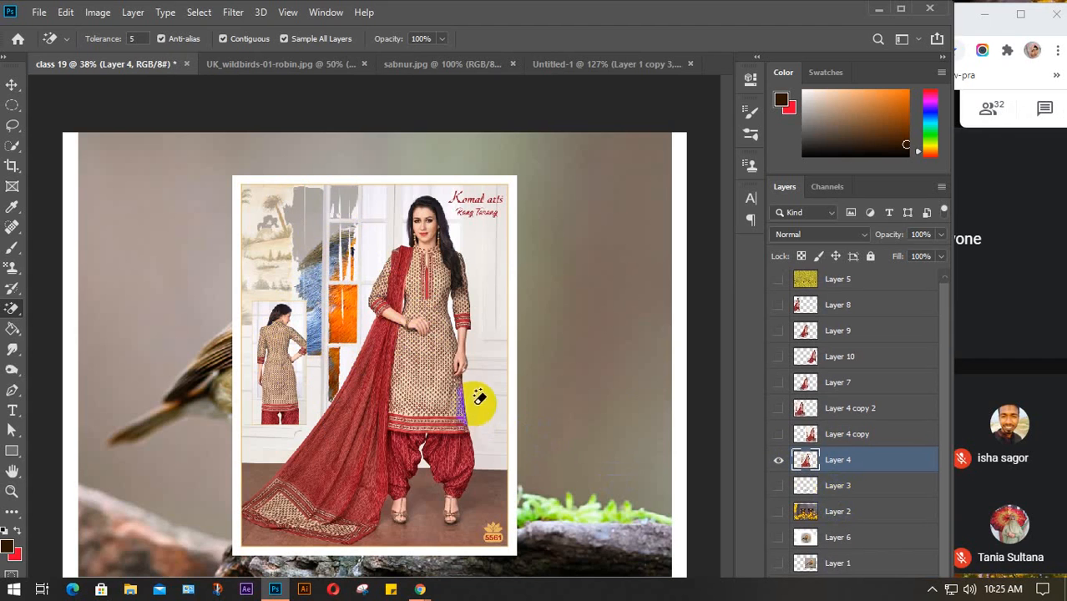
pyautogui.click(488, 320)
pyautogui.click(481, 242)
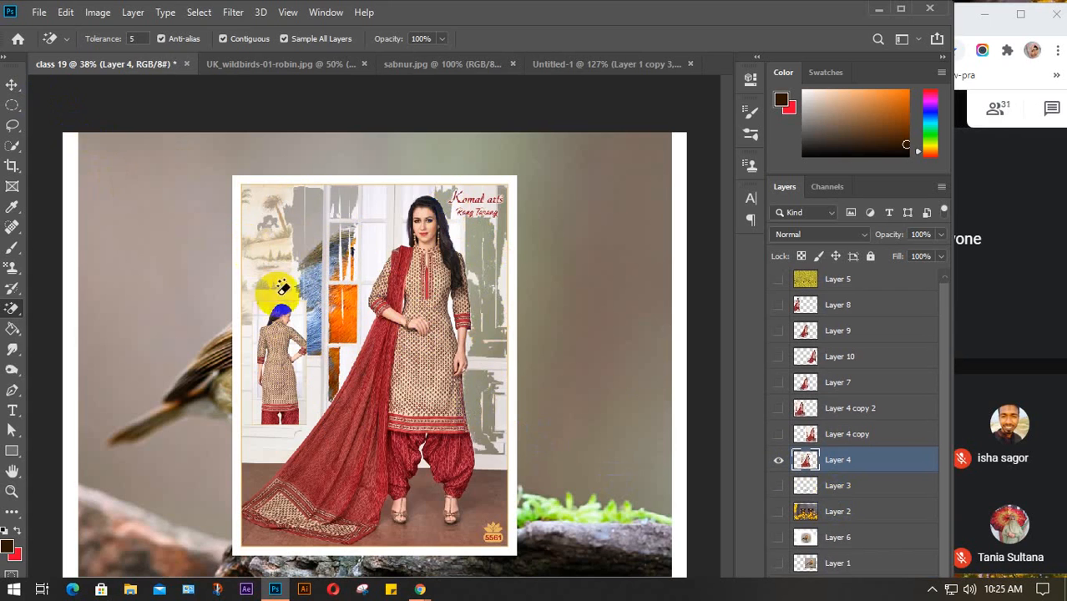
pyautogui.click(778, 459)
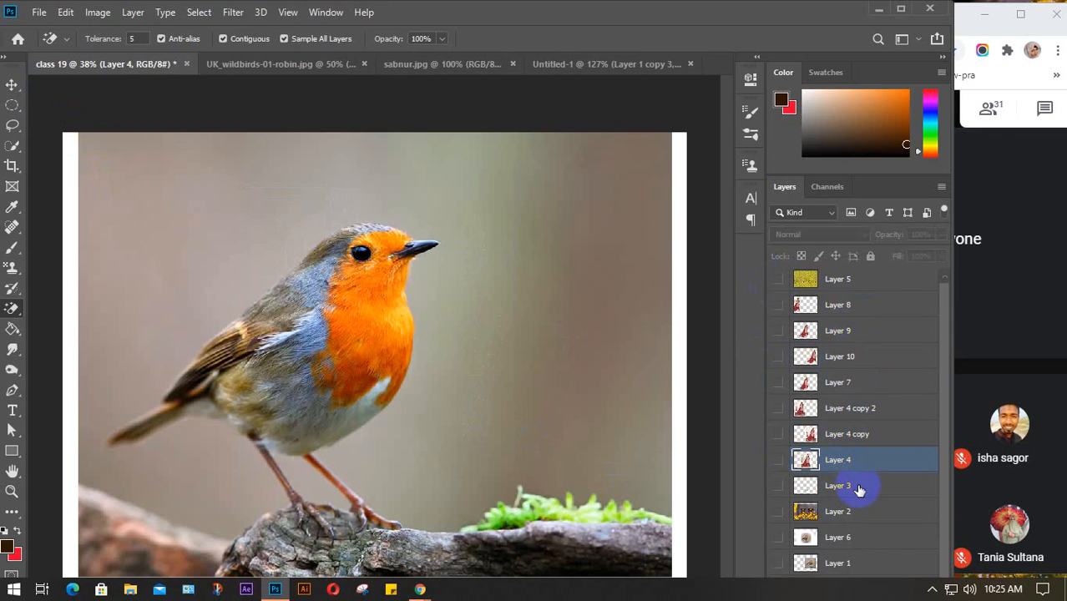
# Return to the Untitled-1 document and make Layer 1 copy 4 the visible, active layer instead of Layer 1 copy 3
pyautogui.click(566, 64)
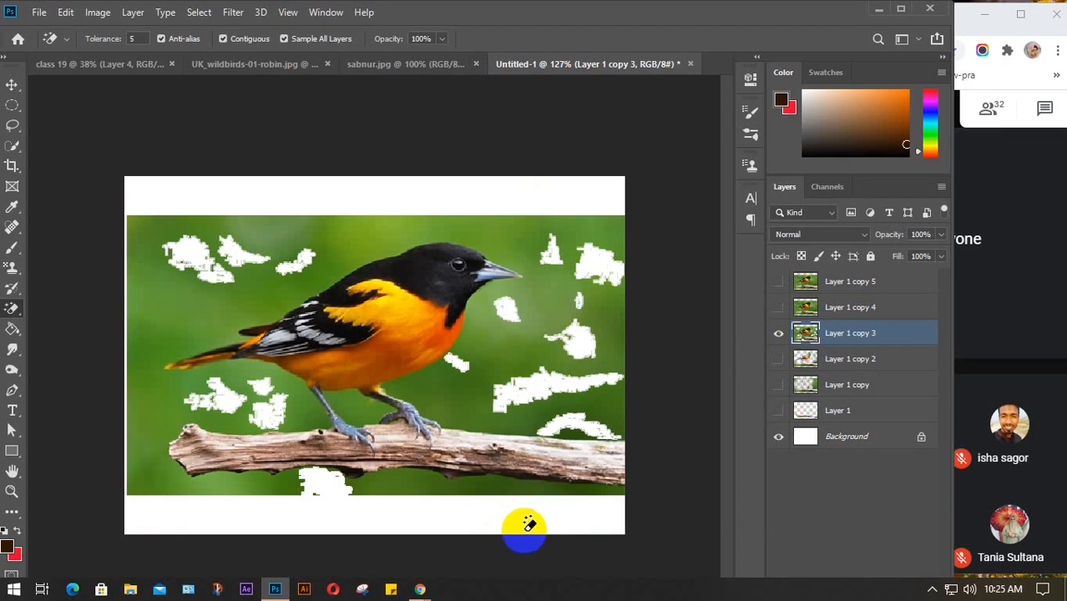
pyautogui.click(833, 307)
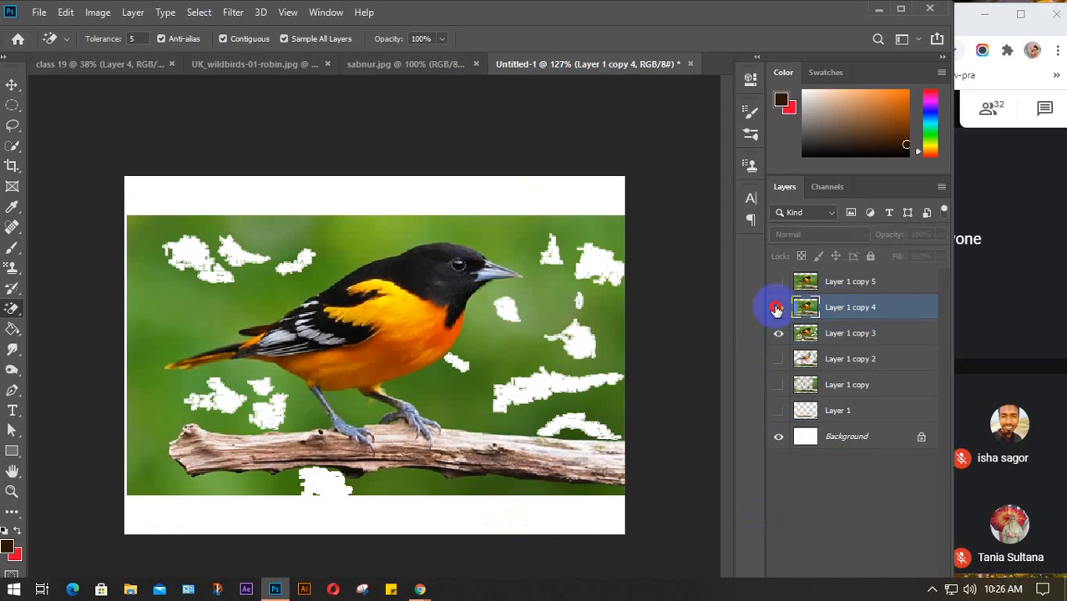
pyautogui.click(777, 307)
# Switch to the Quick Selection Tool and reduce its brush size to 60
pyautogui.click(13, 146)
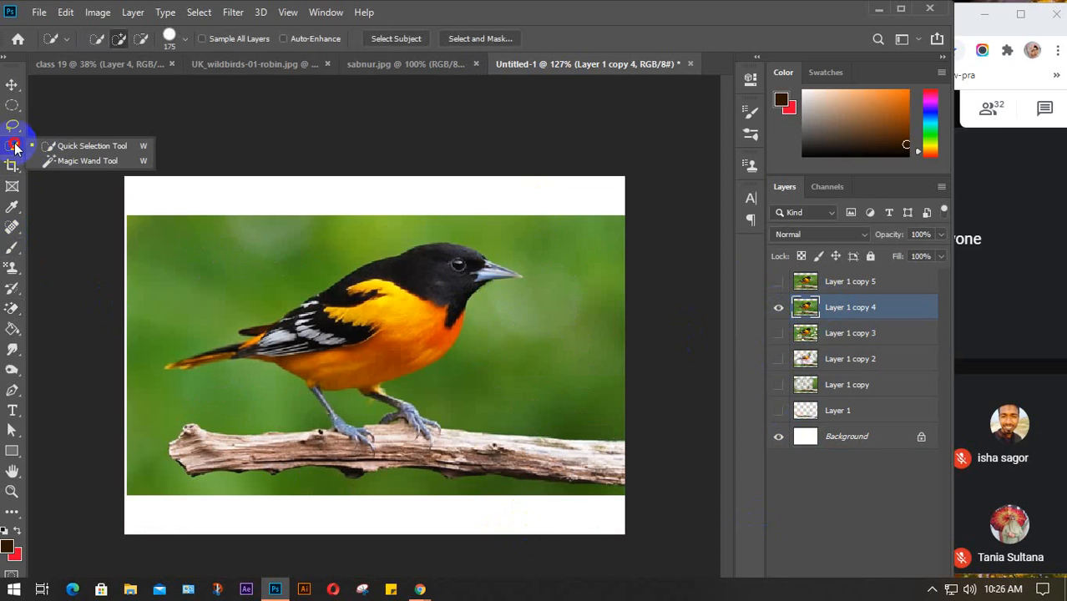
pyautogui.click(83, 146)
pyautogui.press('[')
pyautogui.press('[')
pyautogui.press('[')
pyautogui.press('[')
pyautogui.press('[')
pyautogui.press('[')
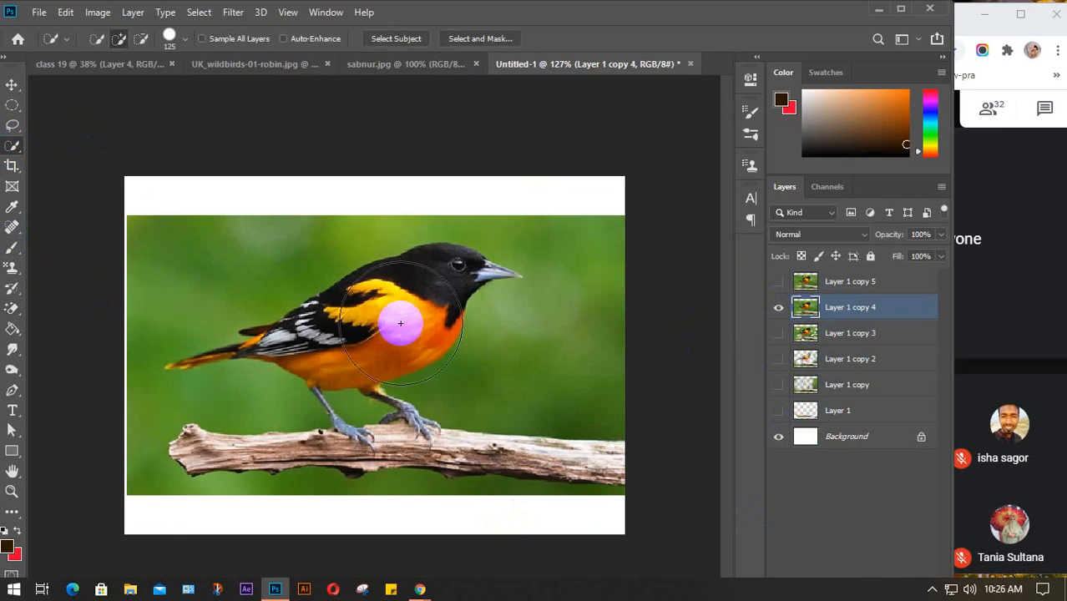
pyautogui.press('[')
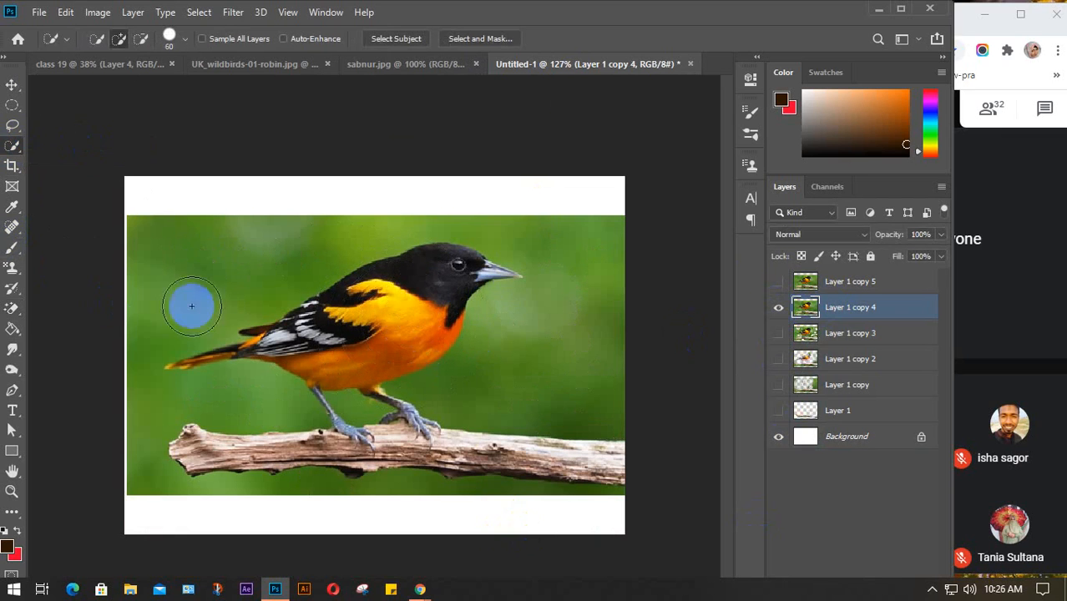
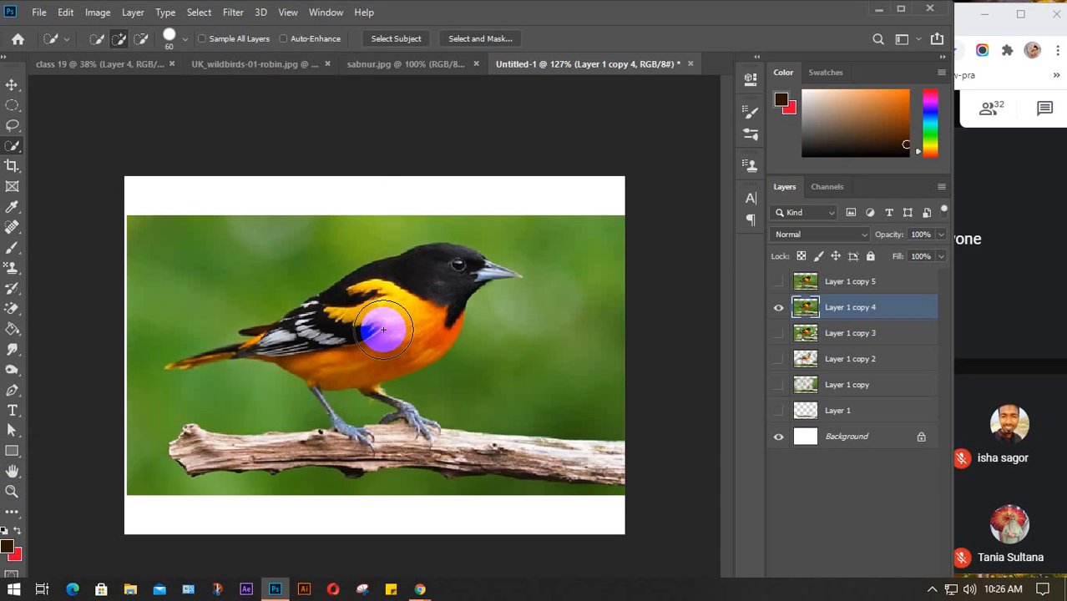
# Review the tools grouped with the Quick Selection, Move, Stamp, History Brush and Eraser tools, ending on the Magic Eraser Tool
pyautogui.moveTo(419, 590)
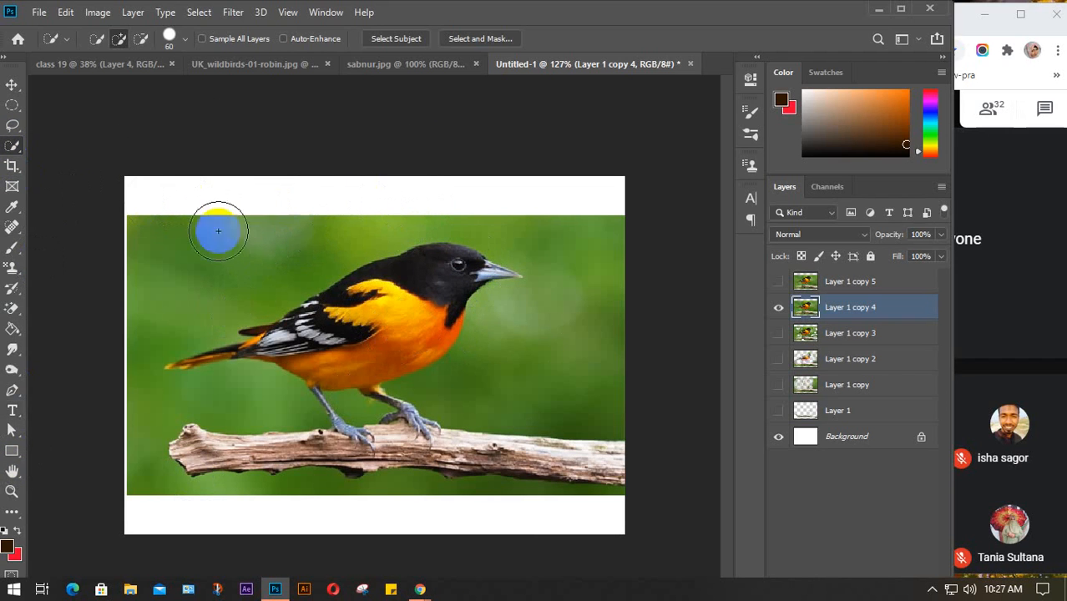
pyautogui.click(12, 309)
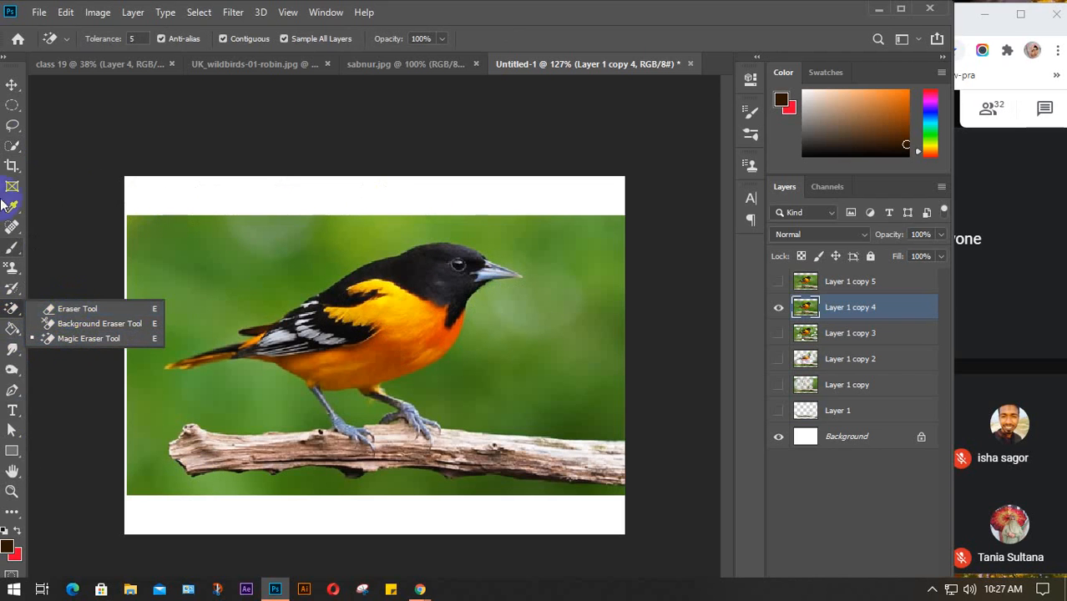
pyautogui.rightClick(14, 146)
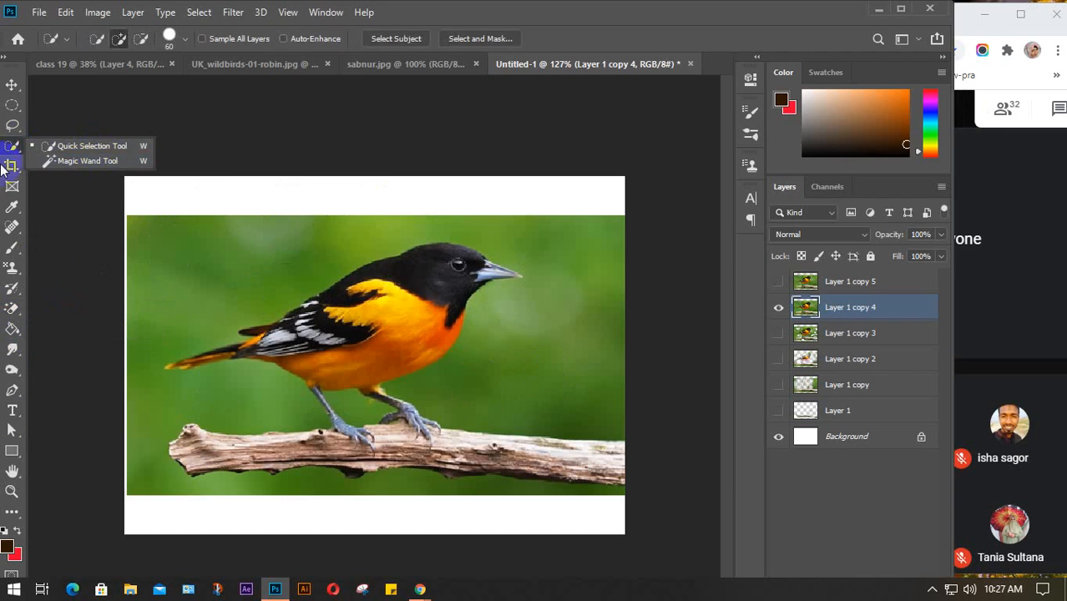
pyautogui.rightClick(12, 85)
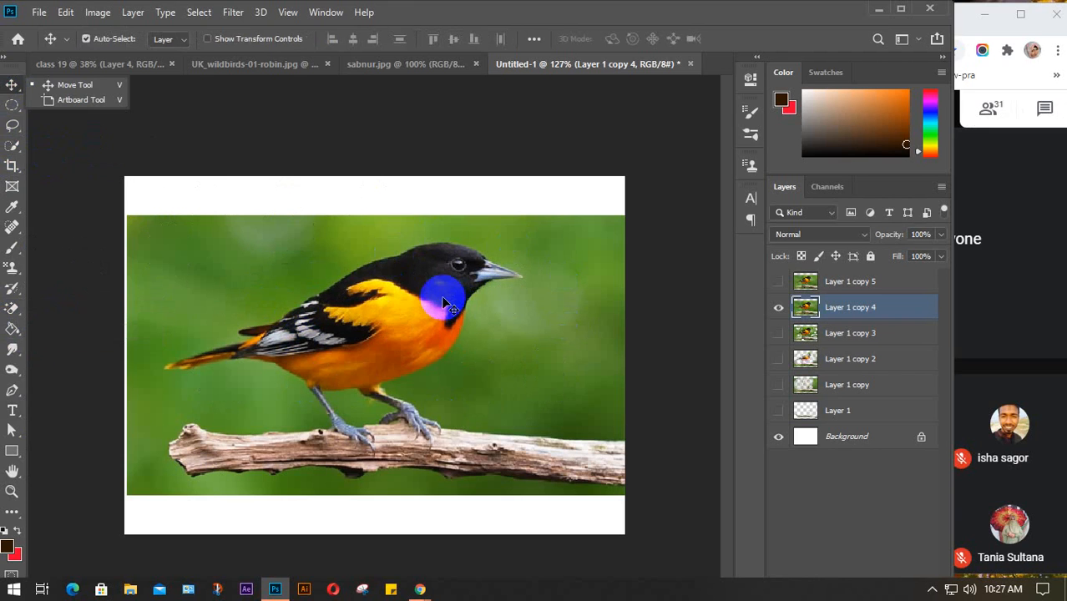
pyautogui.click(12, 267)
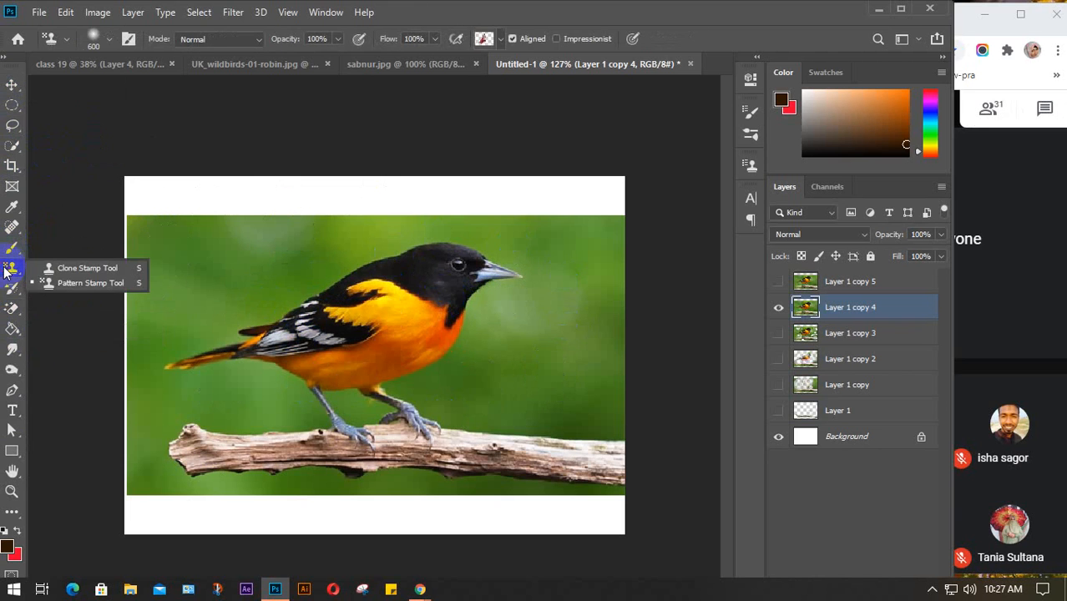
pyautogui.click(10, 288)
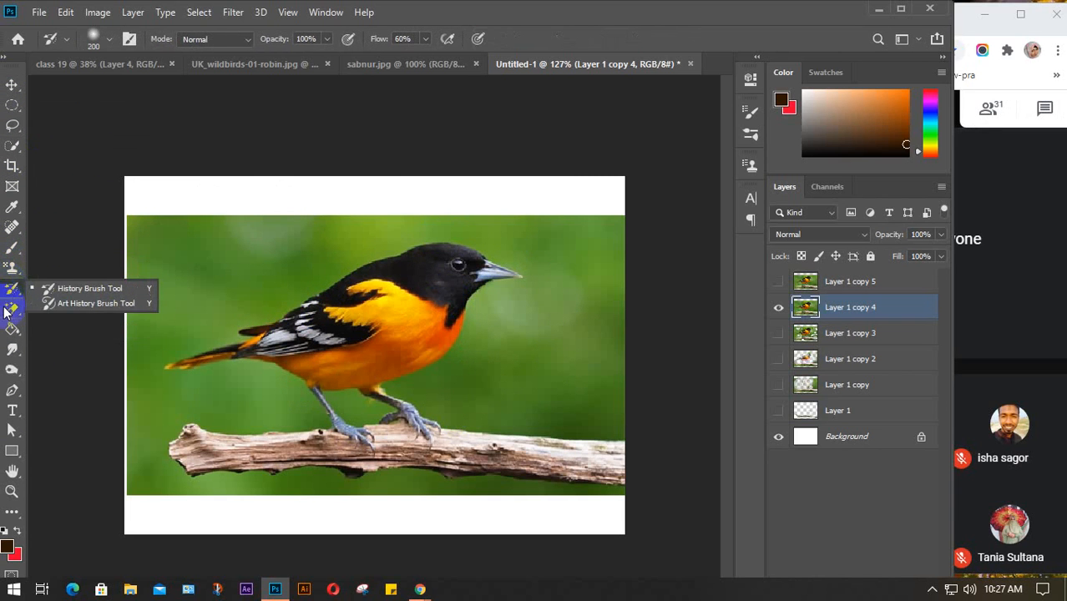
pyautogui.click(8, 309)
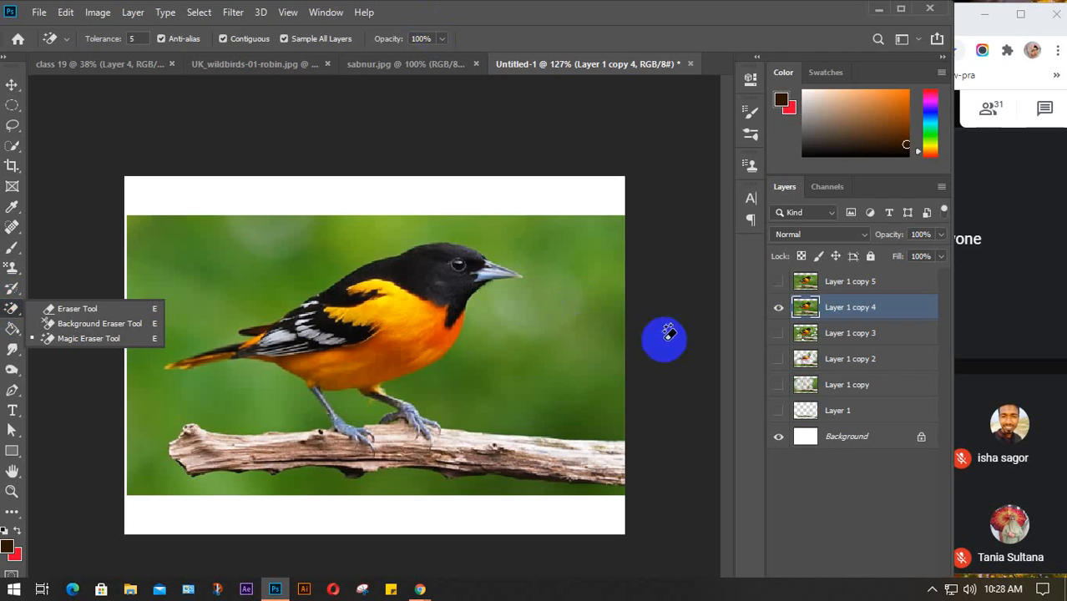
# Hide Layer 1 copy 4 and, in Chrome, search Google Images for "curl hair hd image"
pyautogui.click(779, 308)
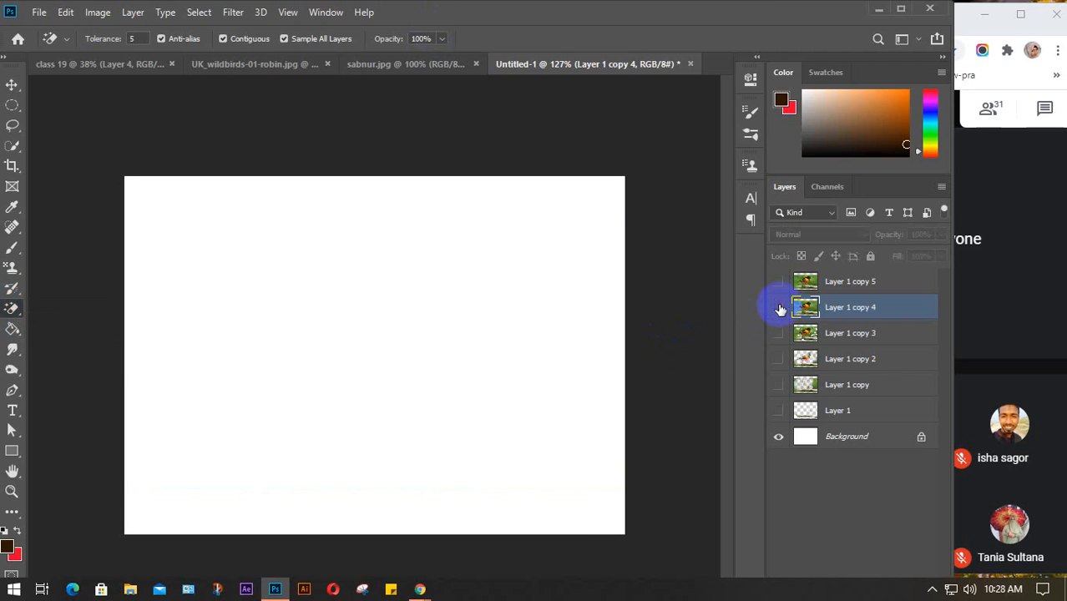
pyautogui.moveTo(420, 589)
pyautogui.moveTo(278, 551)
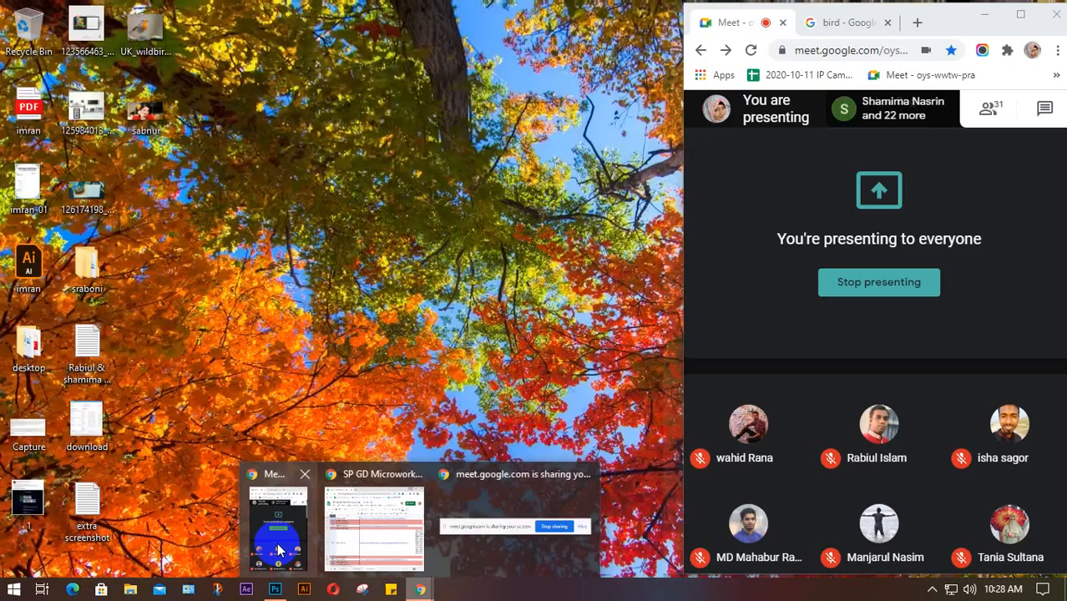
pyautogui.click(876, 28)
pyautogui.moveTo(861, 110); pyautogui.dragTo(782, 112)
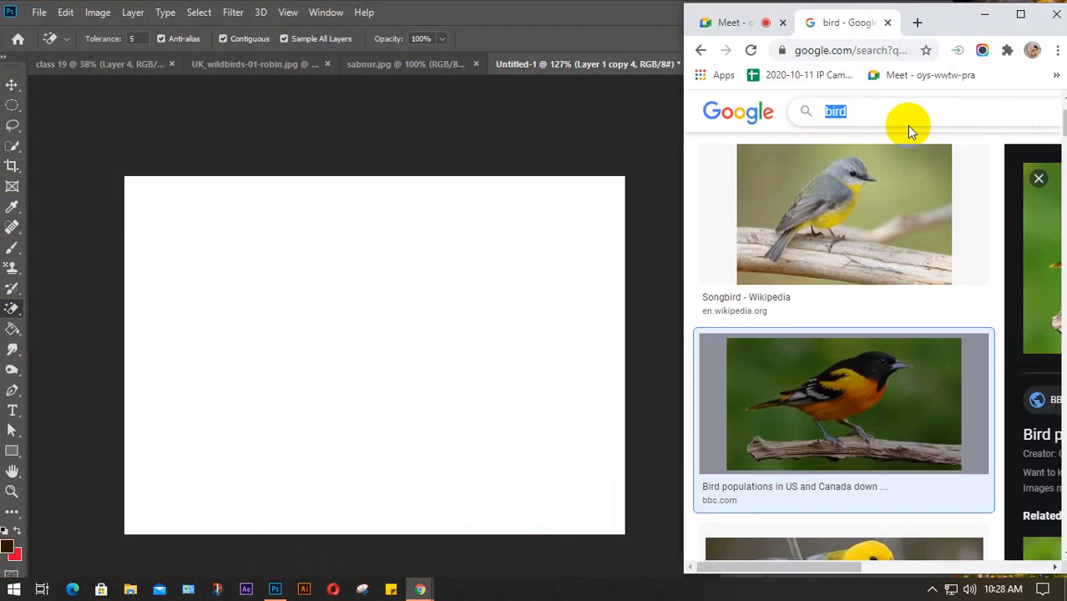
pyautogui.write('curl')
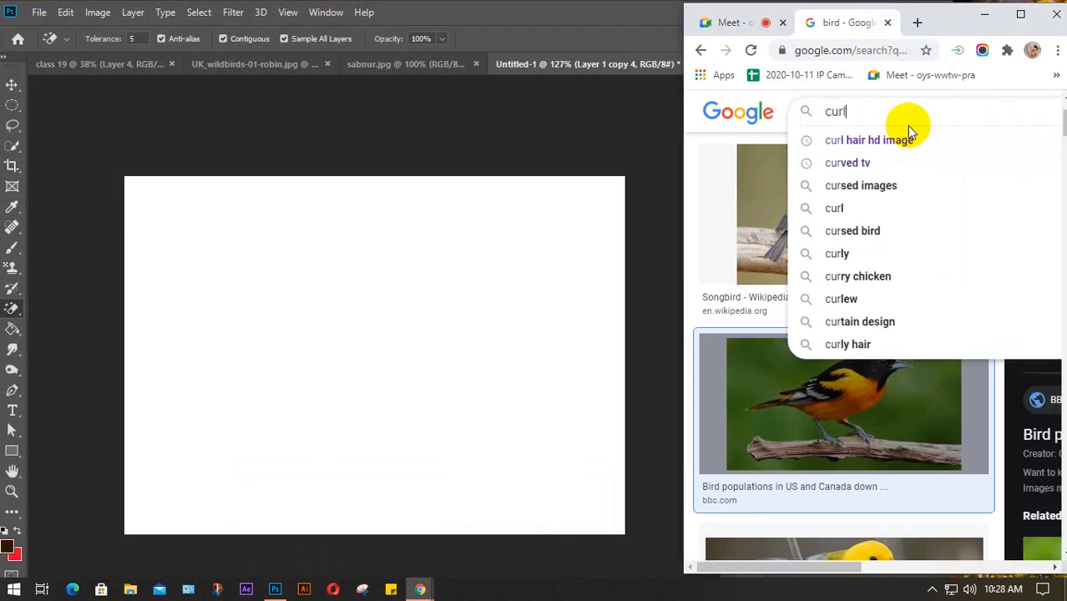
pyautogui.press('Down')
pyautogui.press('Return')
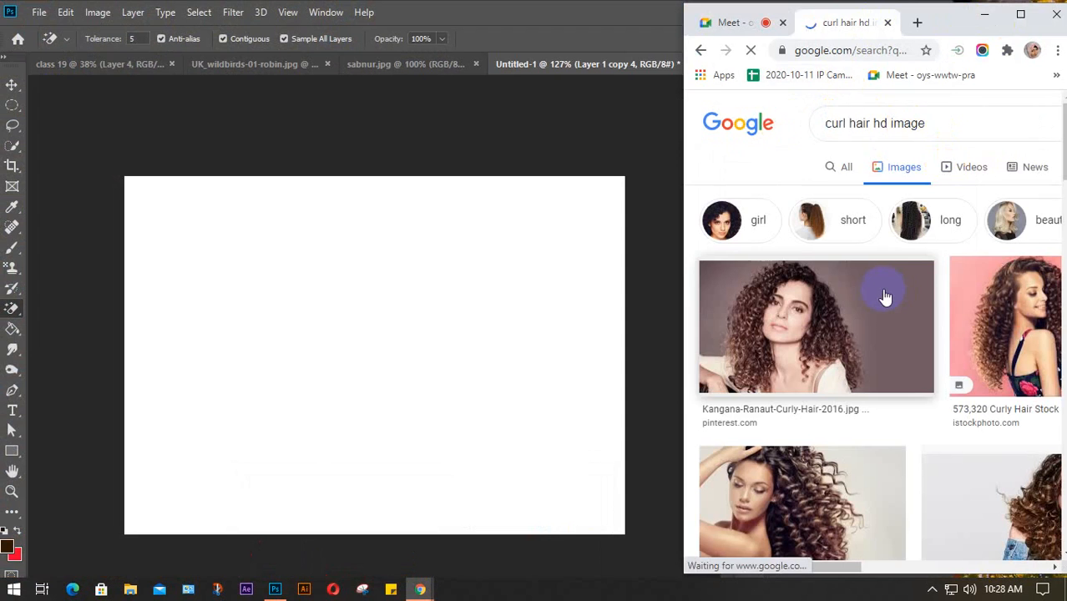
# Browse the curly-hair image results and preview the Allure photo of the woman in yellow glasses
pyautogui.scroll(-5, 885, 296)
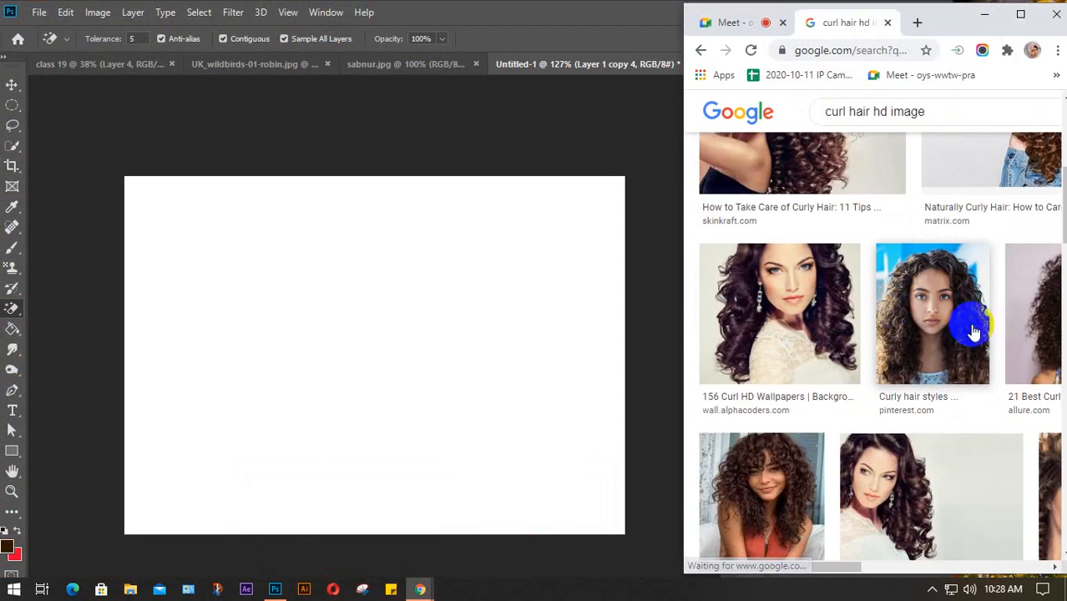
pyautogui.click(1035, 315)
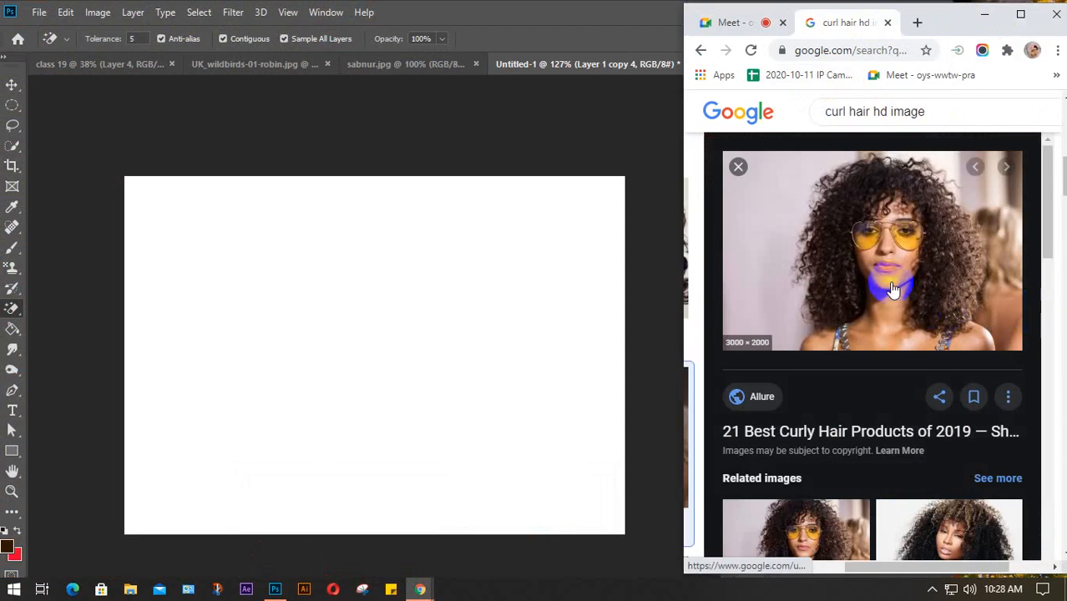
pyautogui.scroll(-2, 905, 296)
pyautogui.scroll(-1, 893, 288)
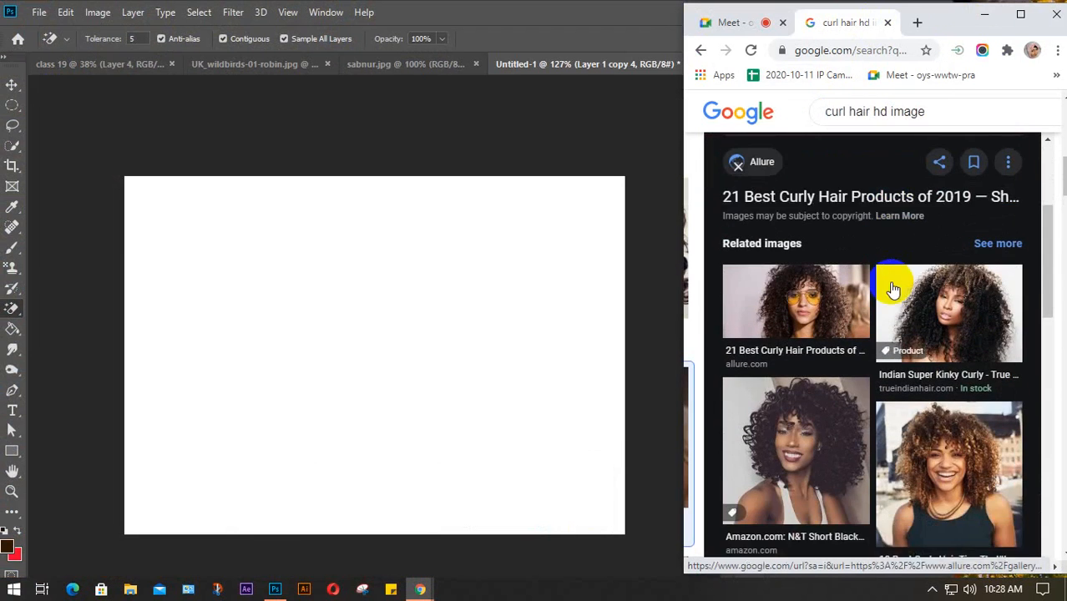
pyautogui.scroll(3, 893, 287)
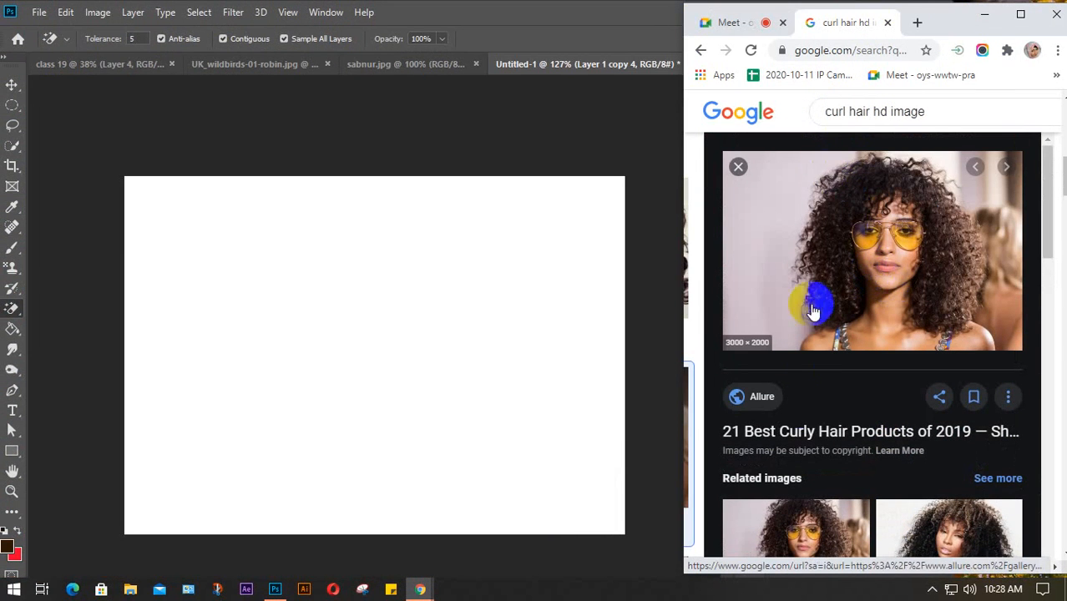
pyautogui.scroll(-1, 838, 317)
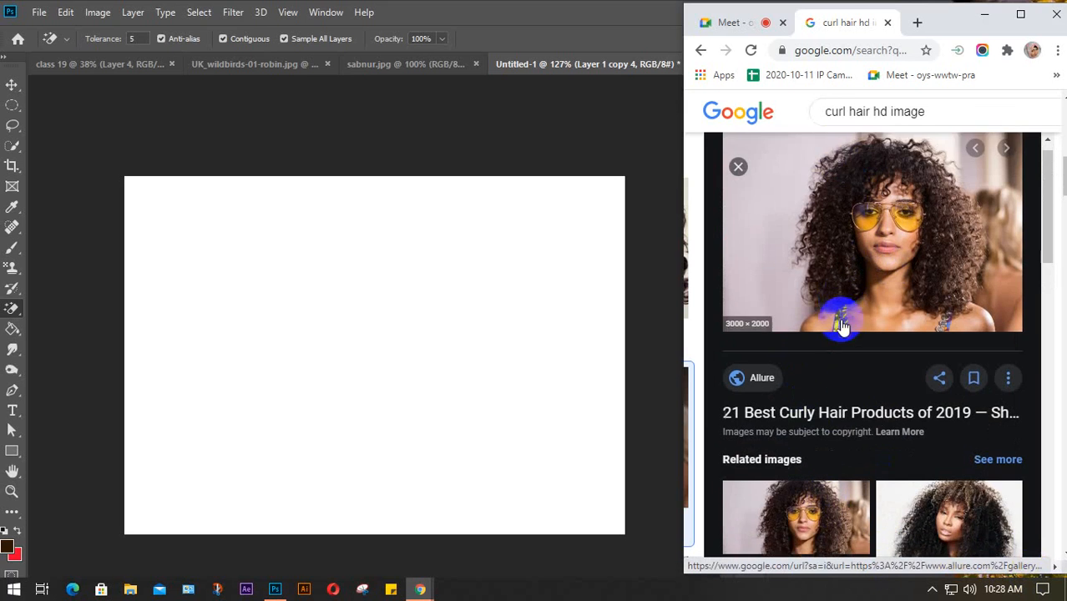
# Enlarge the Chrome window, preview the Wallpaper Abyss curly-hair photos, and copy the 5974 × 4257 front-facing model image
pyautogui.click(1020, 14)
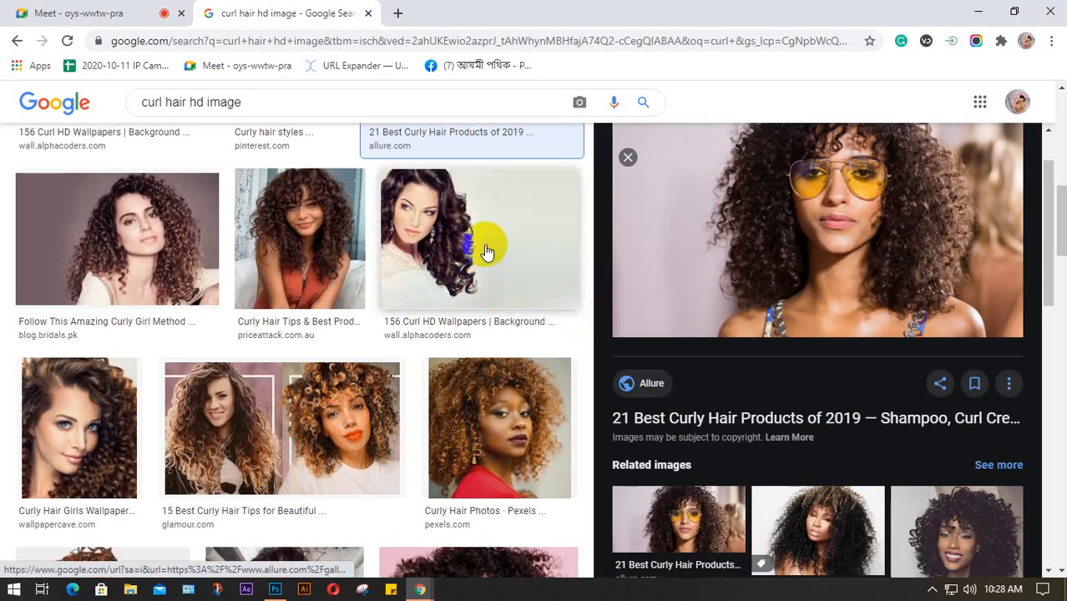
pyautogui.click(487, 252)
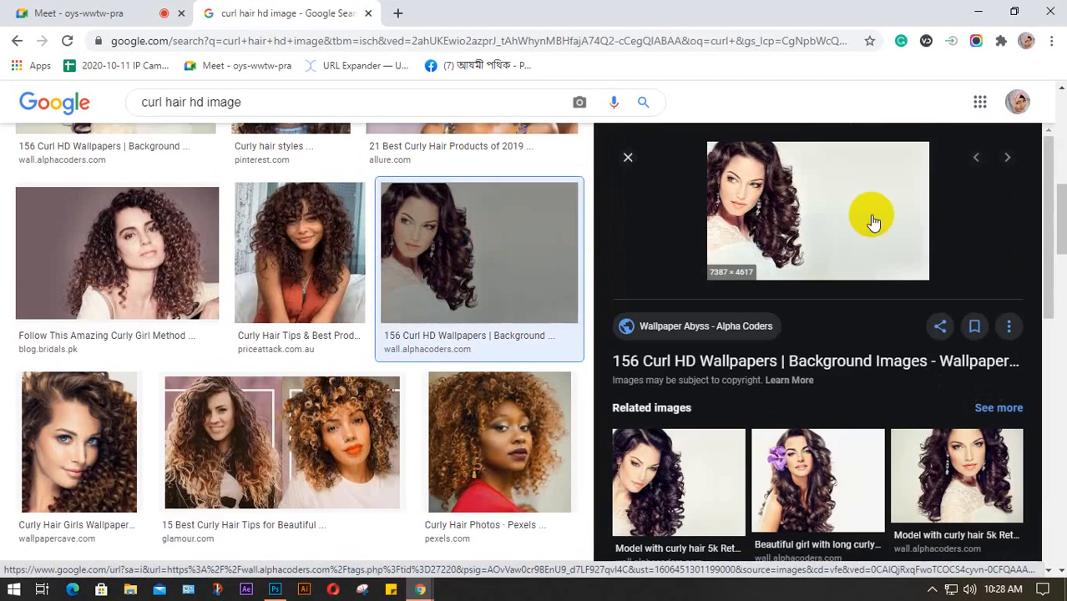
pyautogui.click(678, 476)
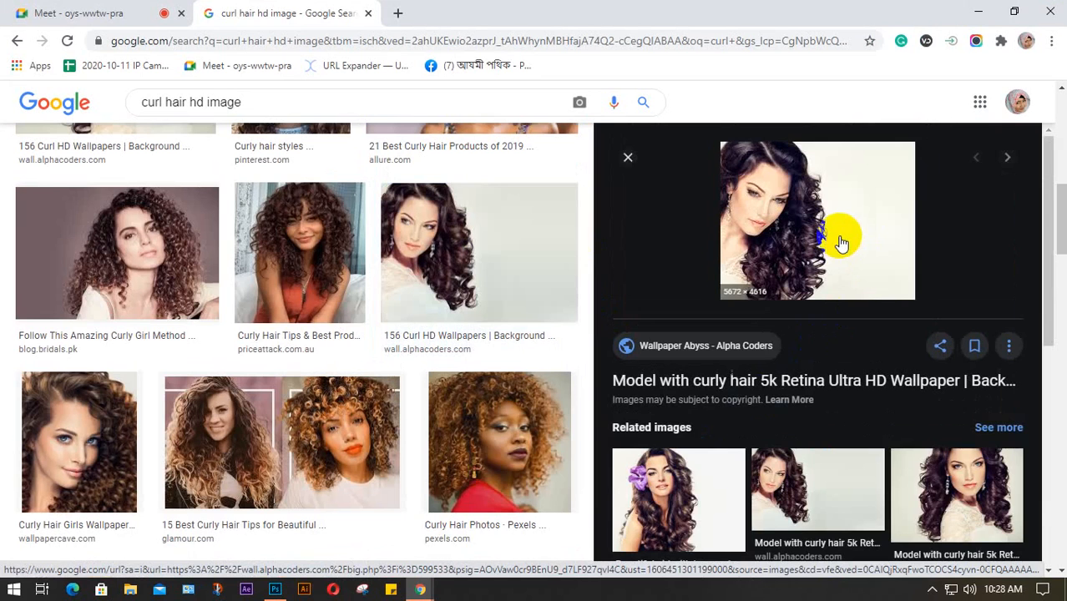
pyautogui.click(955, 467)
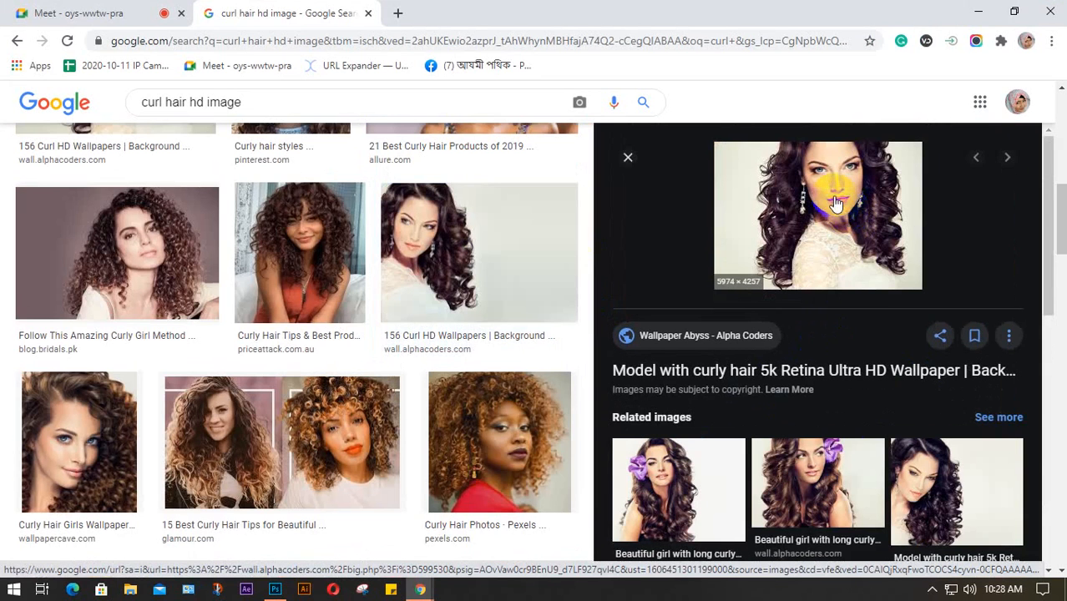
pyautogui.rightClick(835, 203)
pyautogui.click(876, 356)
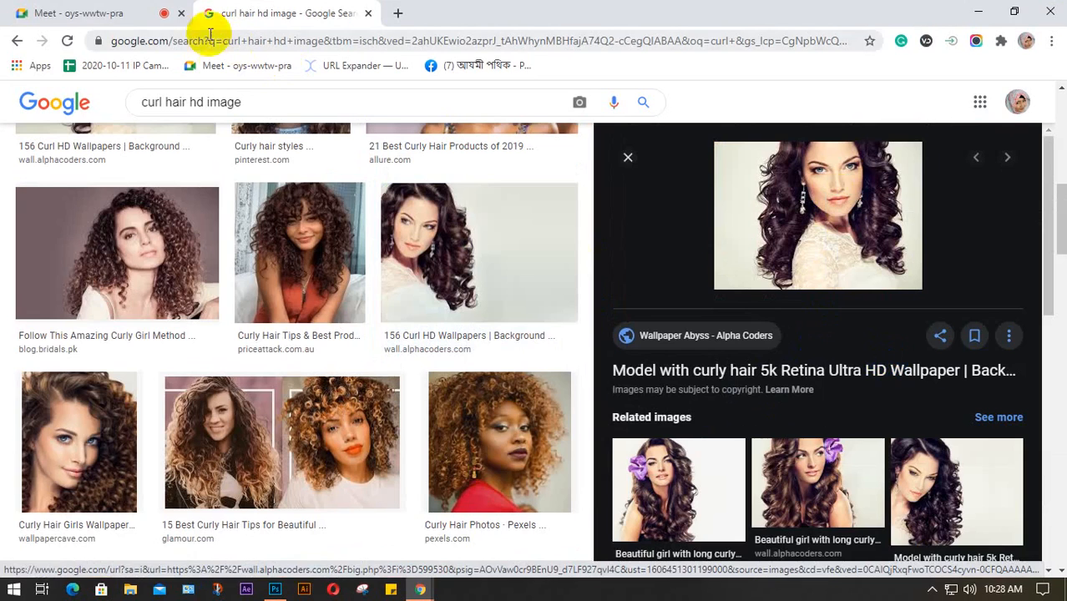
# Restore the smaller browser window on the Meet page and paste the copied photo into Photoshop's Untitled-1 document
pyautogui.click(1014, 12)
pyautogui.click(741, 24)
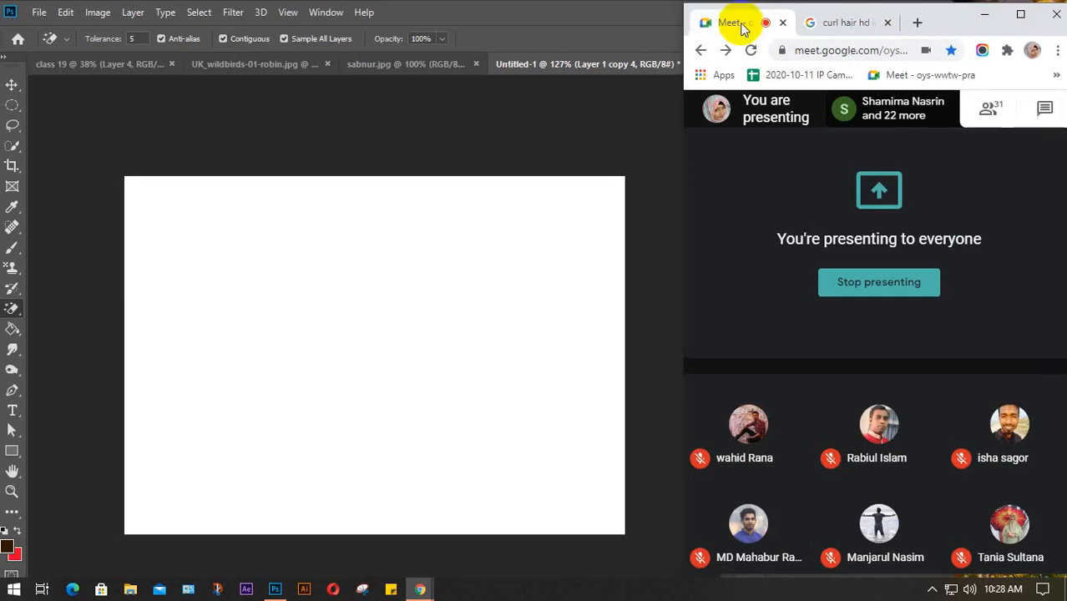
pyautogui.click(432, 289)
pyautogui.hotkey('ctrl', 'v')
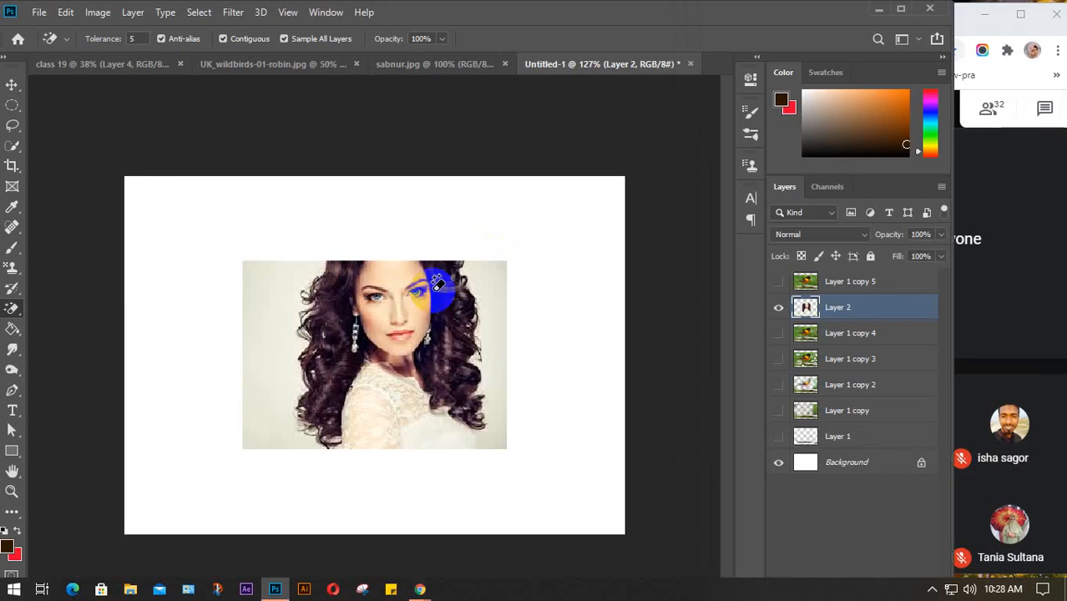
# Scale the pasted portrait proportionally to about 189.5% and fit it to the canvas edges at 7 in wide
pyautogui.hotkey('ctrl', 't')
pyautogui.moveTo(389, 327); pyautogui.dragTo(282, 250)
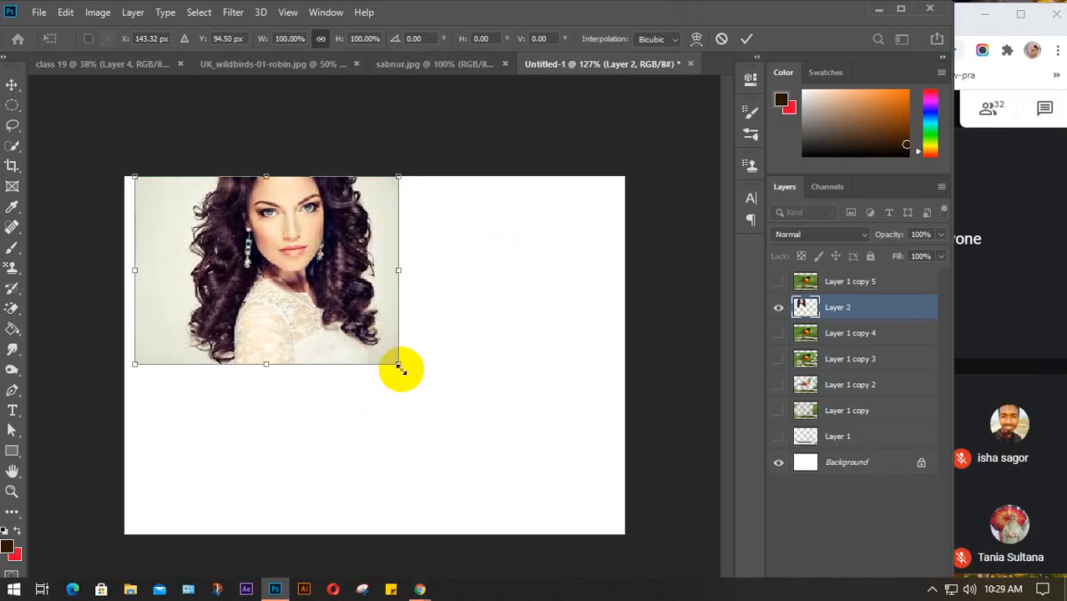
pyautogui.moveTo(400, 368); pyautogui.dragTo(628, 557)
pyautogui.moveTo(497, 360); pyautogui.dragTo(485, 362)
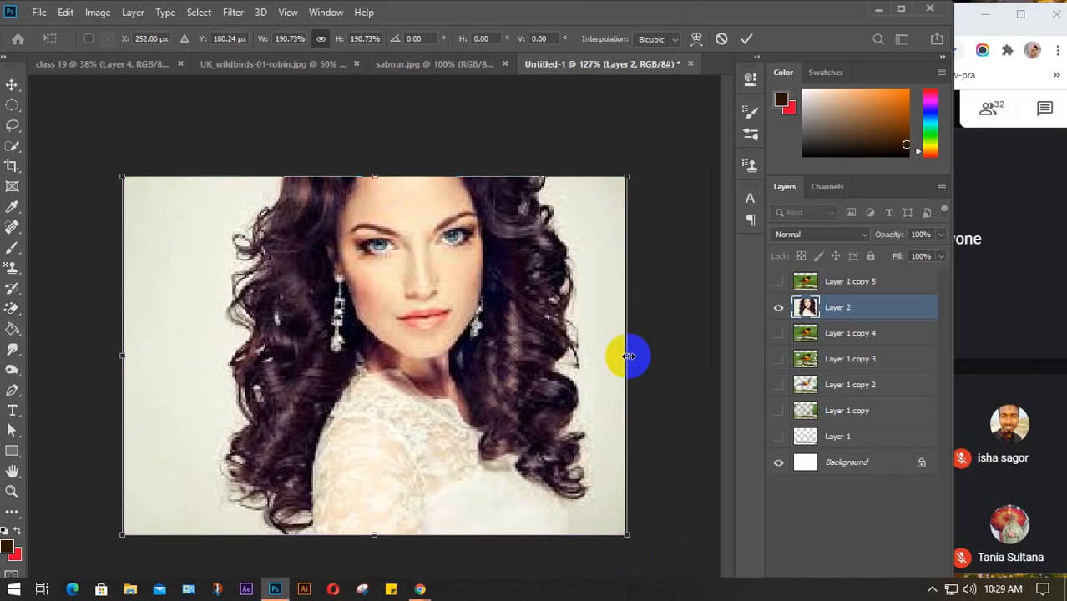
pyautogui.moveTo(628, 356); pyautogui.dragTo(614, 354)
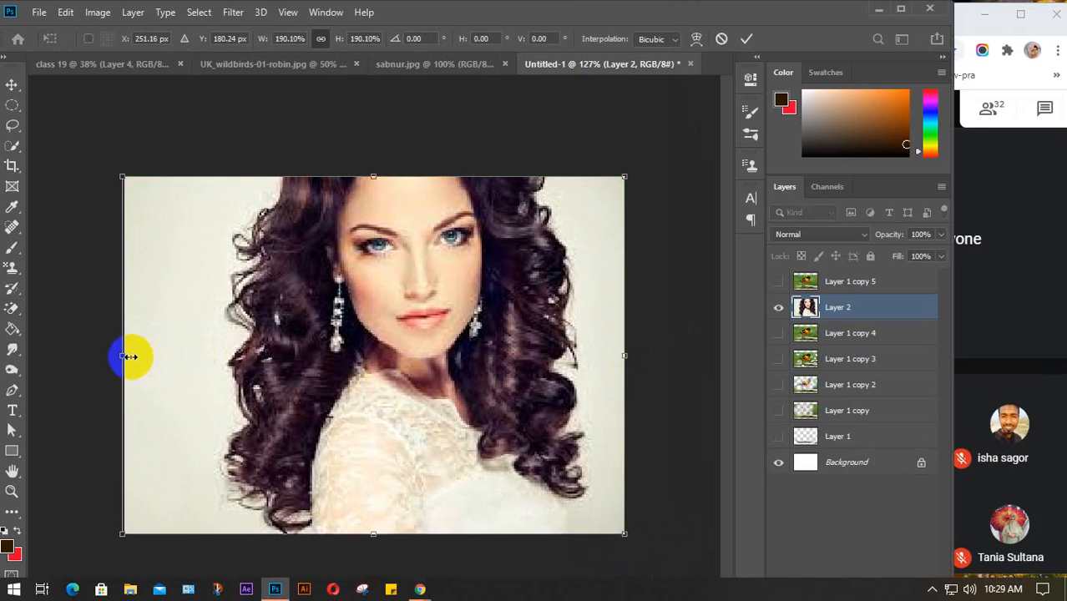
pyautogui.moveTo(127, 357); pyautogui.dragTo(134, 357)
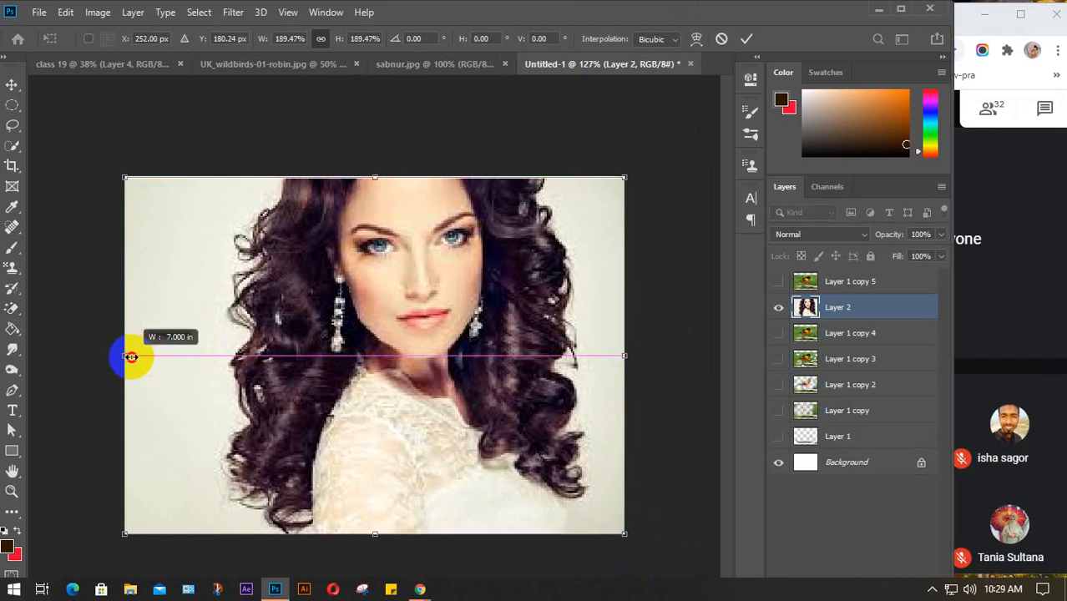
pyautogui.click(12, 85)
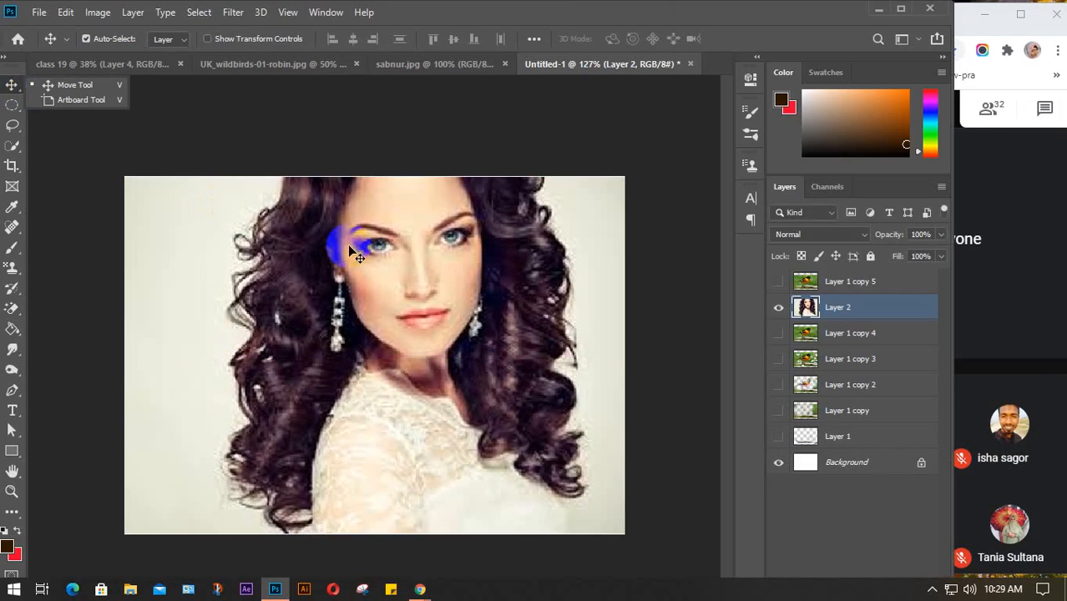
pyautogui.click(421, 325)
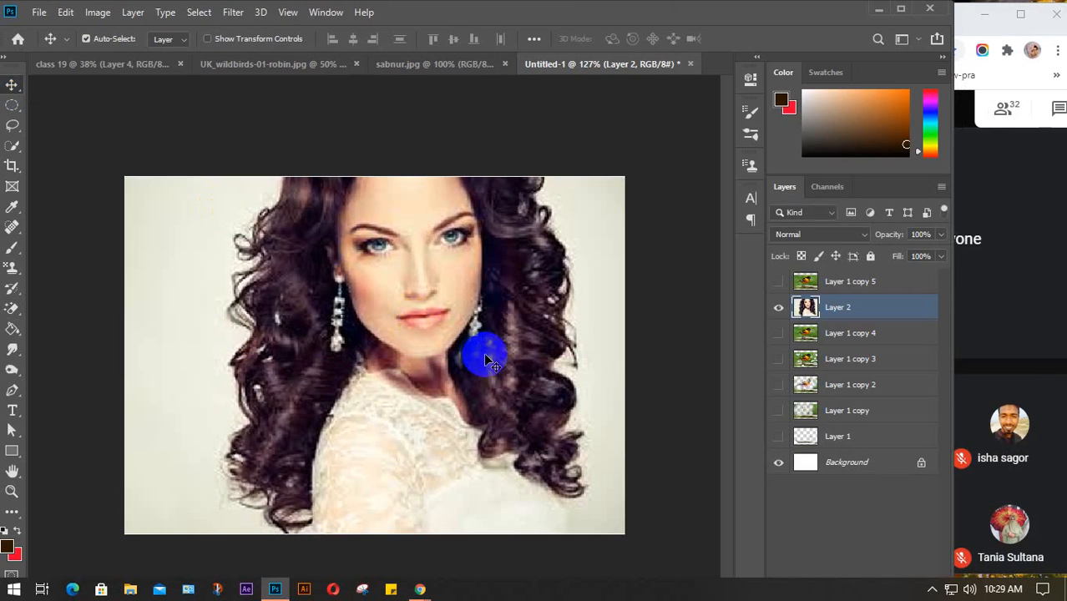
# In Chrome, save the same model photo to the Desktop as a JPEG named download and return to the Meet page
pyautogui.click(978, 35)
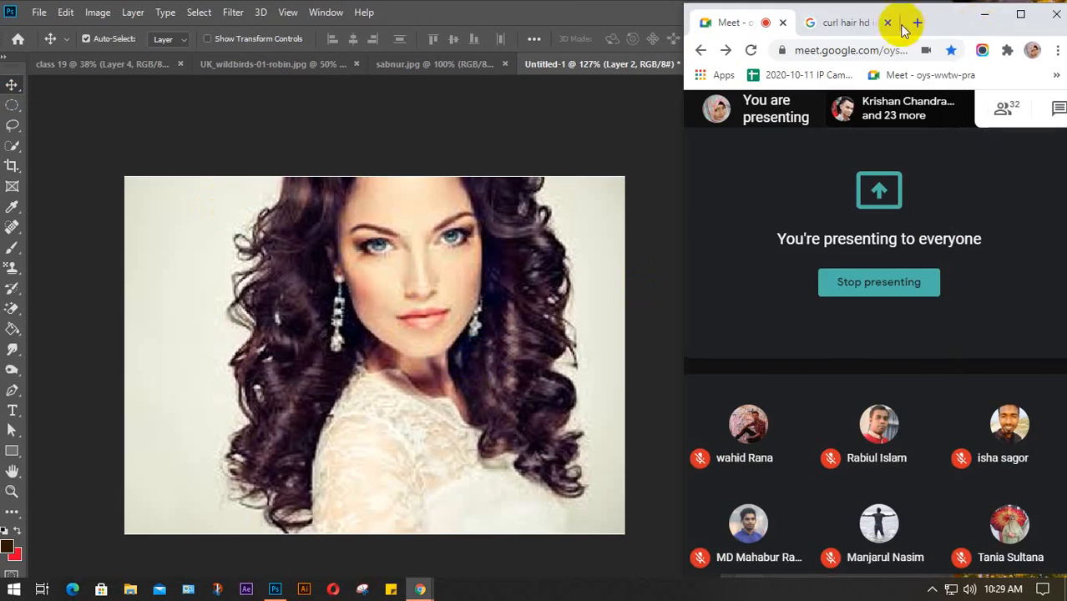
pyautogui.click(860, 23)
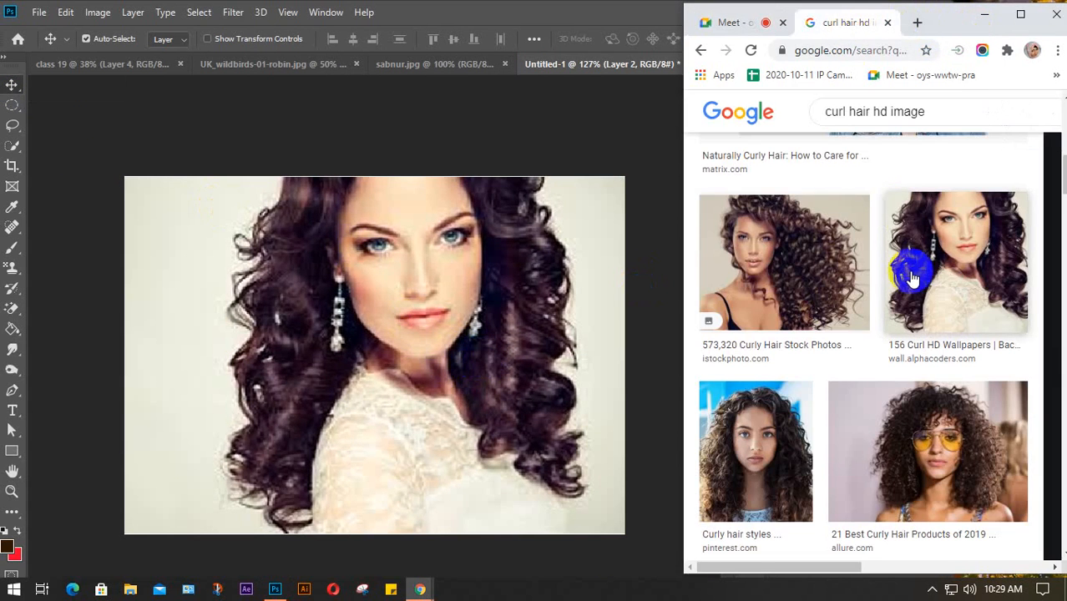
pyautogui.click(955, 291)
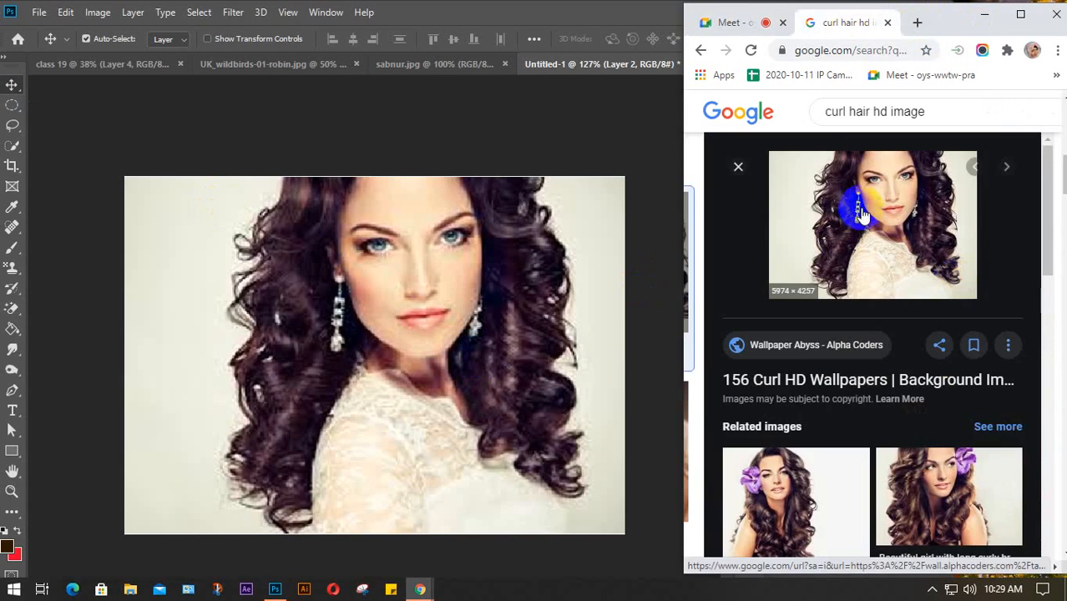
pyautogui.rightClick(826, 176)
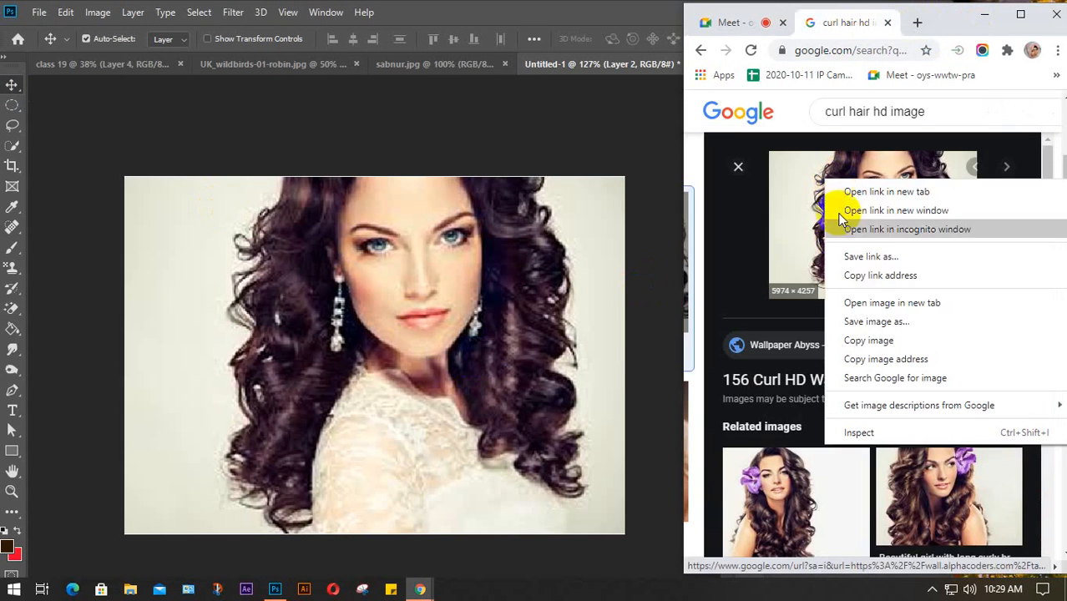
pyautogui.click(882, 322)
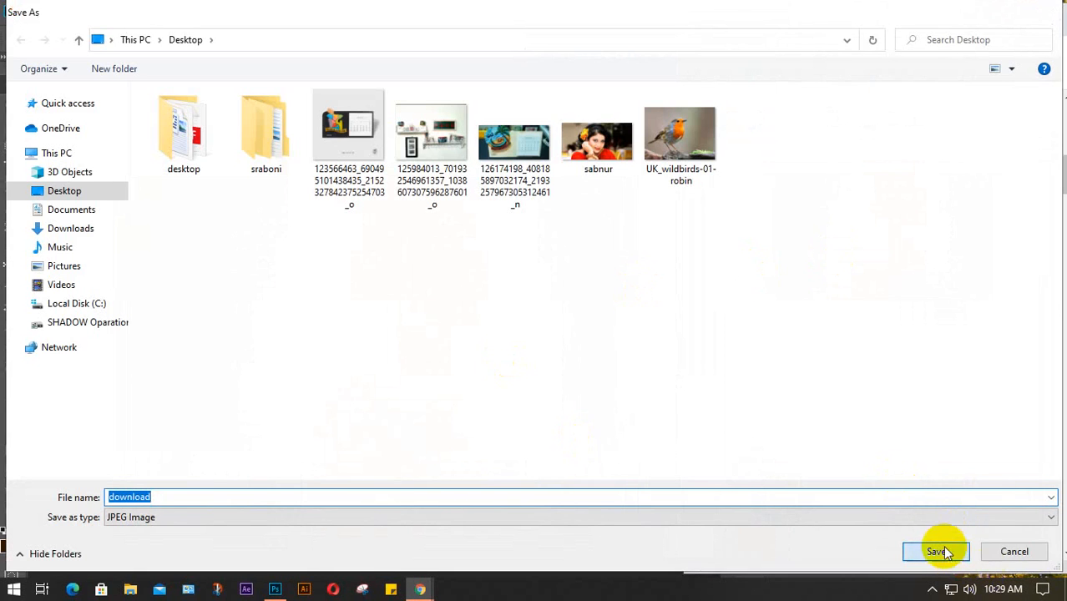
pyautogui.click(938, 551)
pyautogui.click(728, 24)
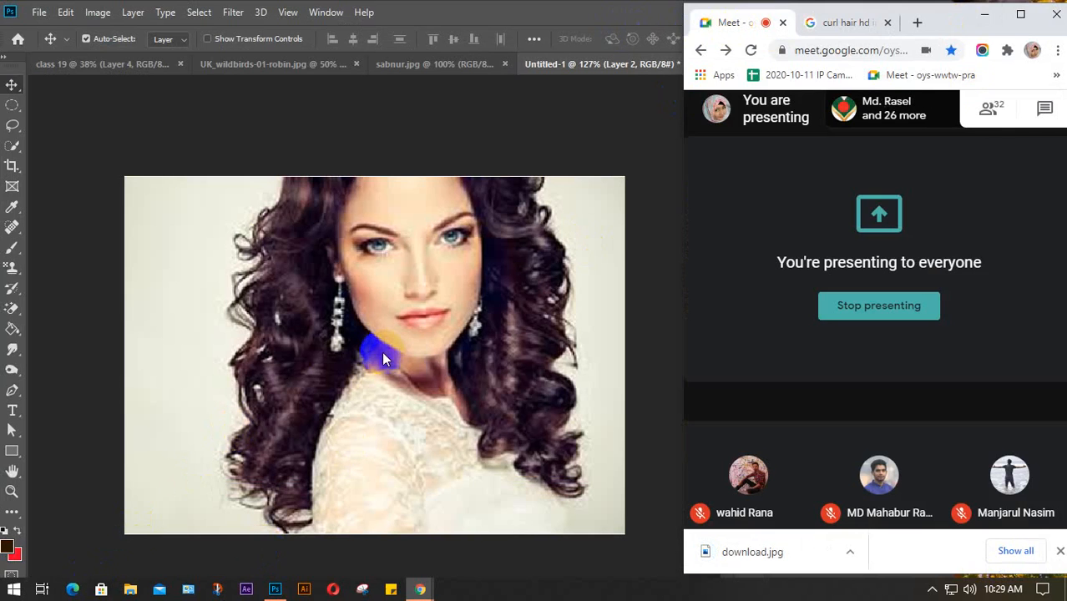
# Try placing the download image from the Desktop above Layer 2, enlarged to about 143%, and delete the placed layer
pyautogui.click(38, 12)
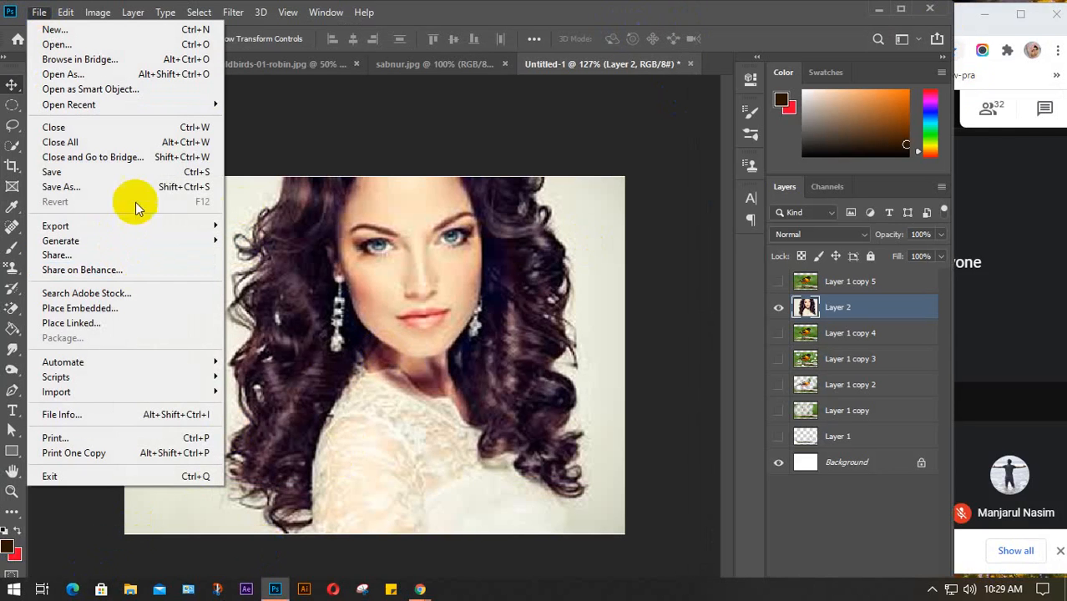
pyautogui.click(329, 206)
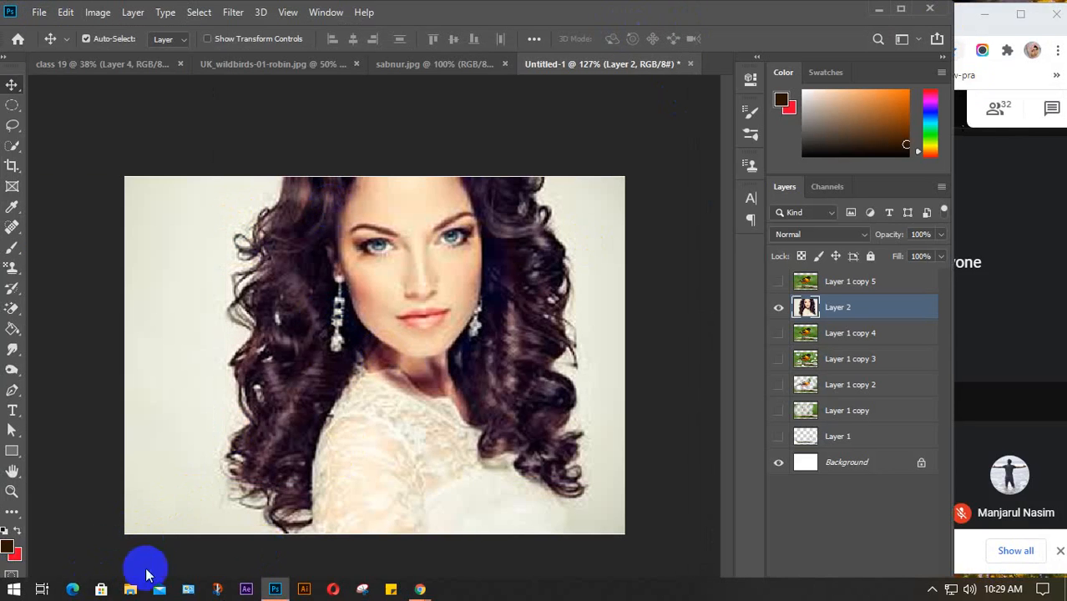
pyautogui.click(131, 590)
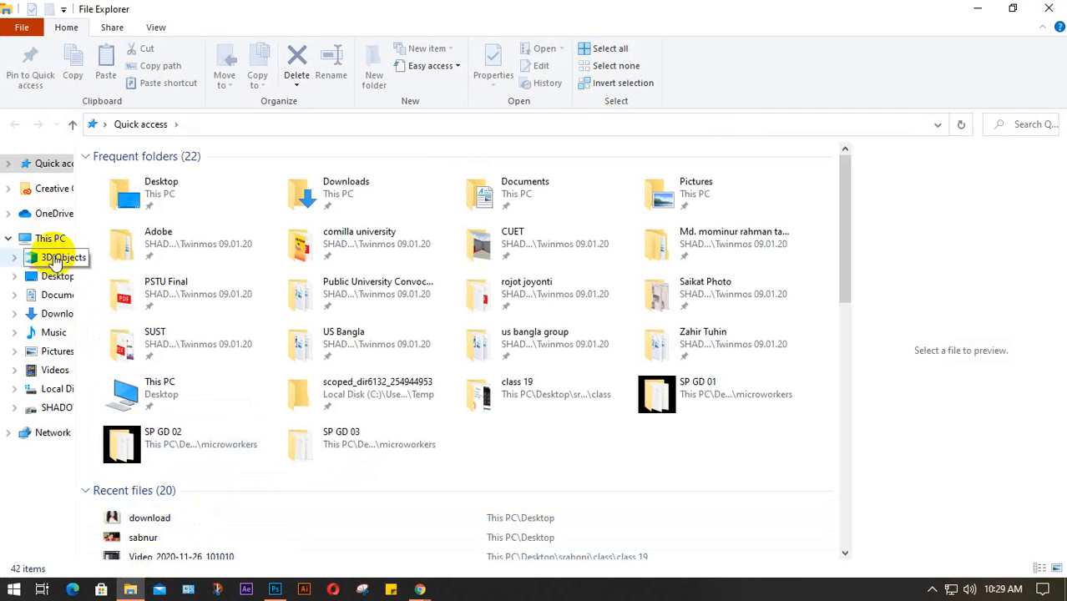
pyautogui.click(50, 276)
pyautogui.moveTo(136, 334); pyautogui.dragTo(361, 455)
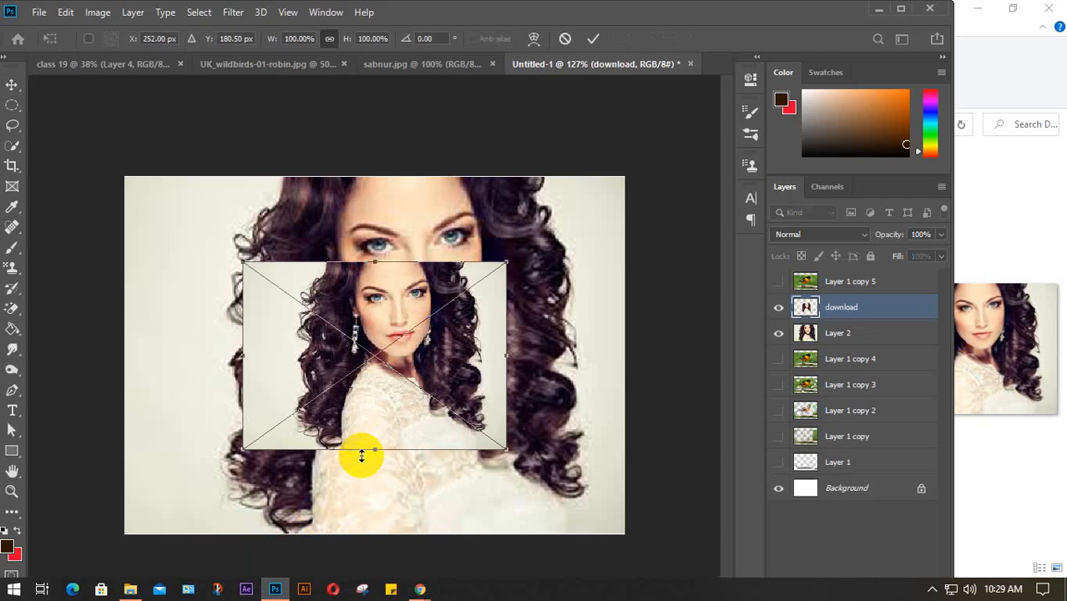
pyautogui.moveTo(242, 262); pyautogui.dragTo(130, 176)
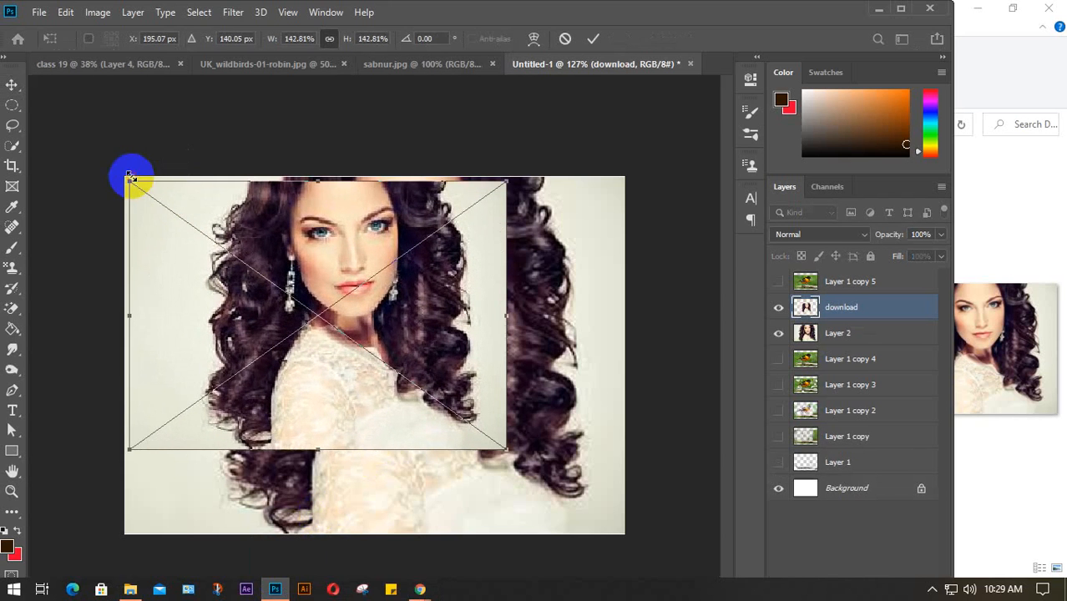
pyautogui.click(593, 40)
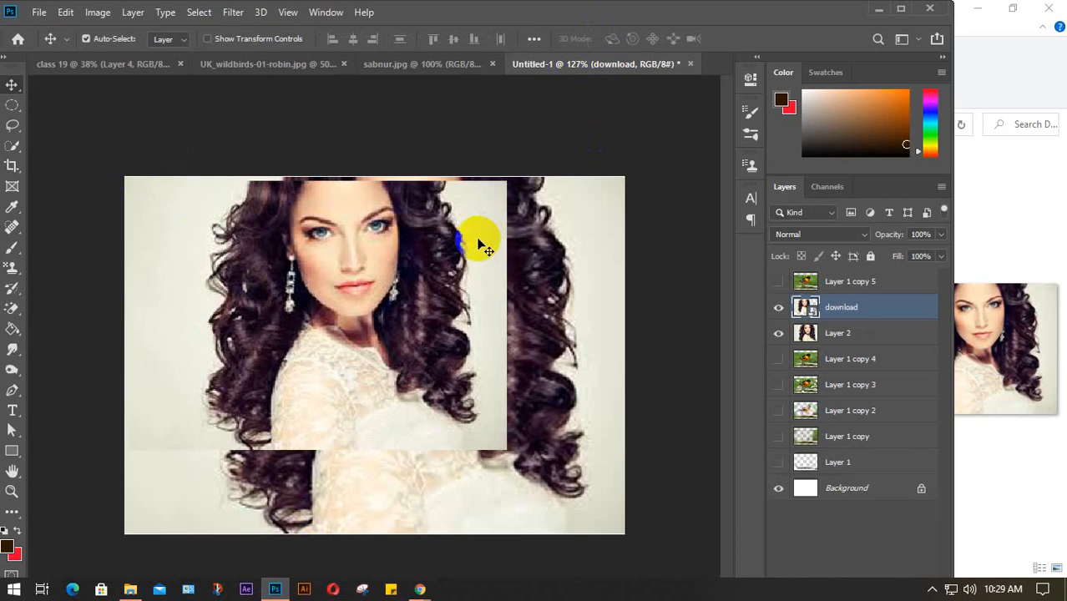
pyautogui.press('Delete')
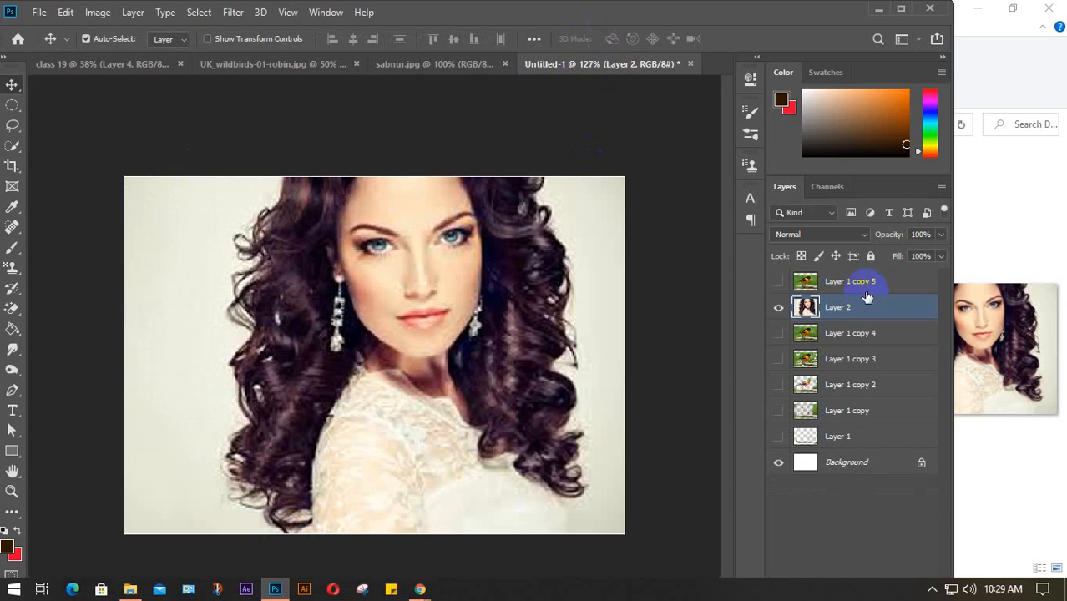
# Delete the hidden Layer 1 copy 5, keeping Layer 2 as the active layer
pyautogui.click(868, 283)
pyautogui.press('Delete')
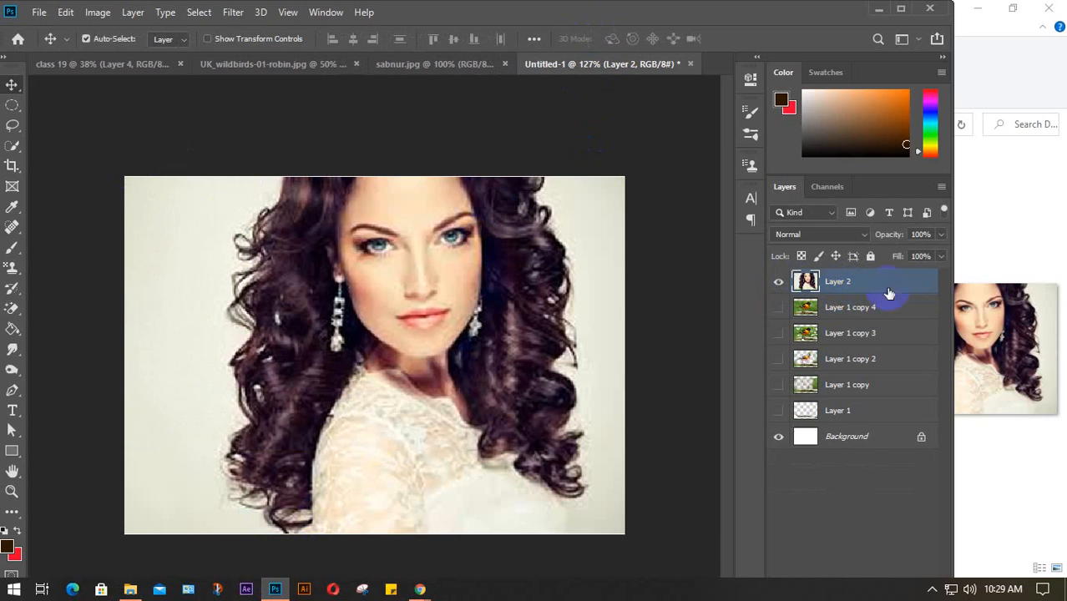
pyautogui.click(608, 299)
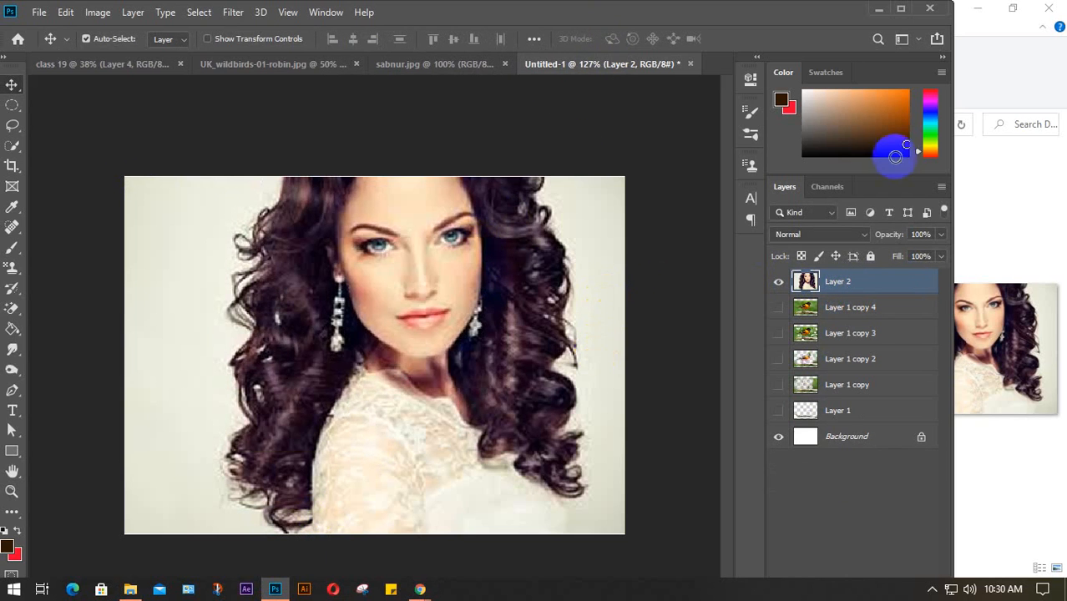
# Close the File Explorer window, dismiss Chrome's download bar, and return to the portrait in Photoshop
pyautogui.click(985, 65)
pyautogui.click(1049, 4)
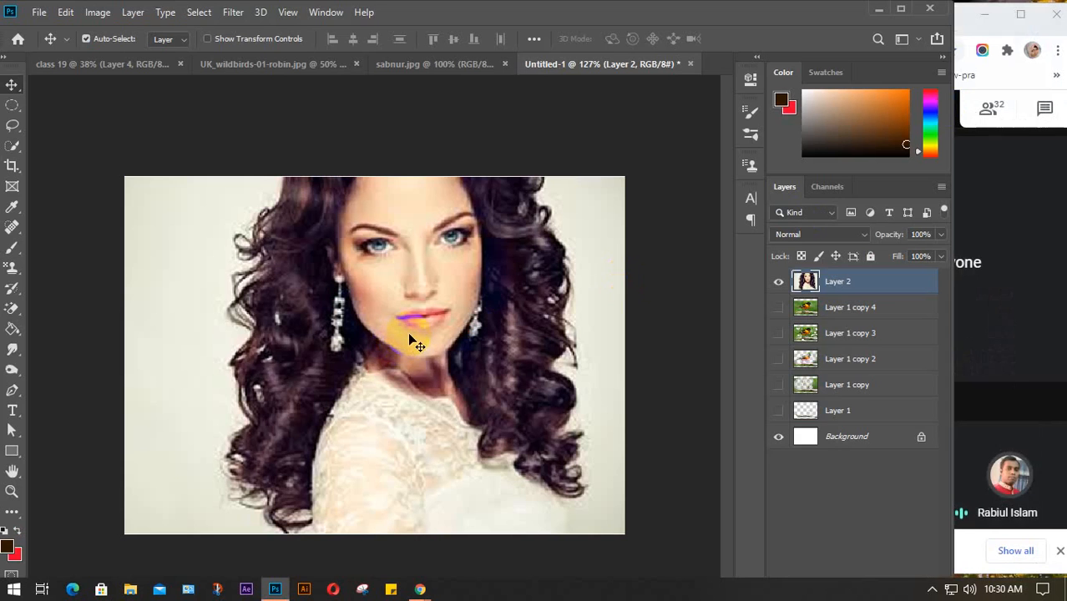
pyautogui.click(1061, 552)
pyautogui.click(468, 332)
pyautogui.click(446, 124)
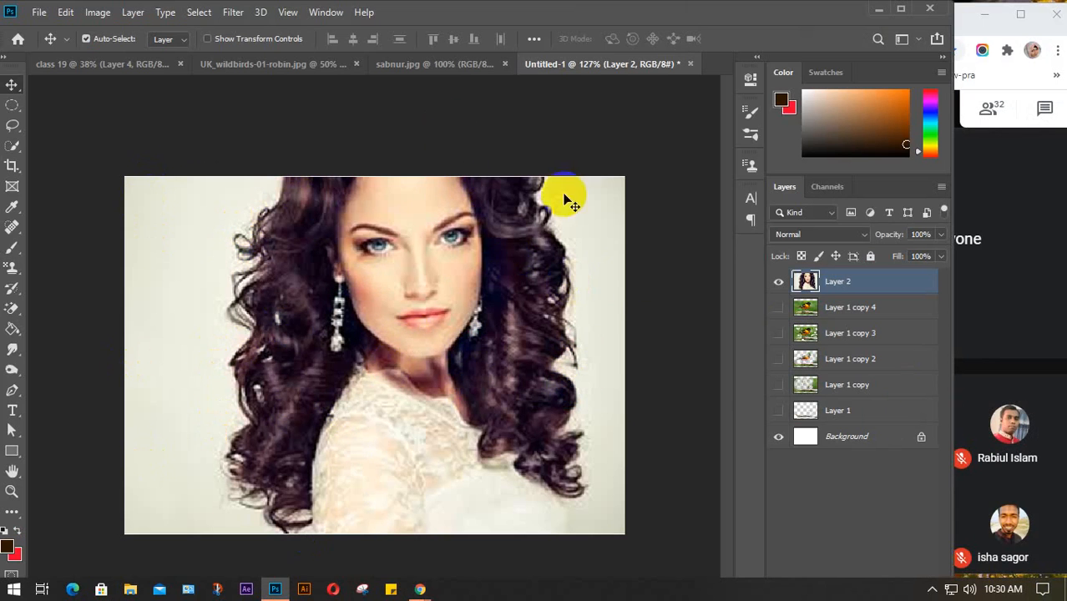
# Erase the outer backdrop down both sides of the portrait on Layer 2 with the Eraser tool
pyautogui.click(8, 310)
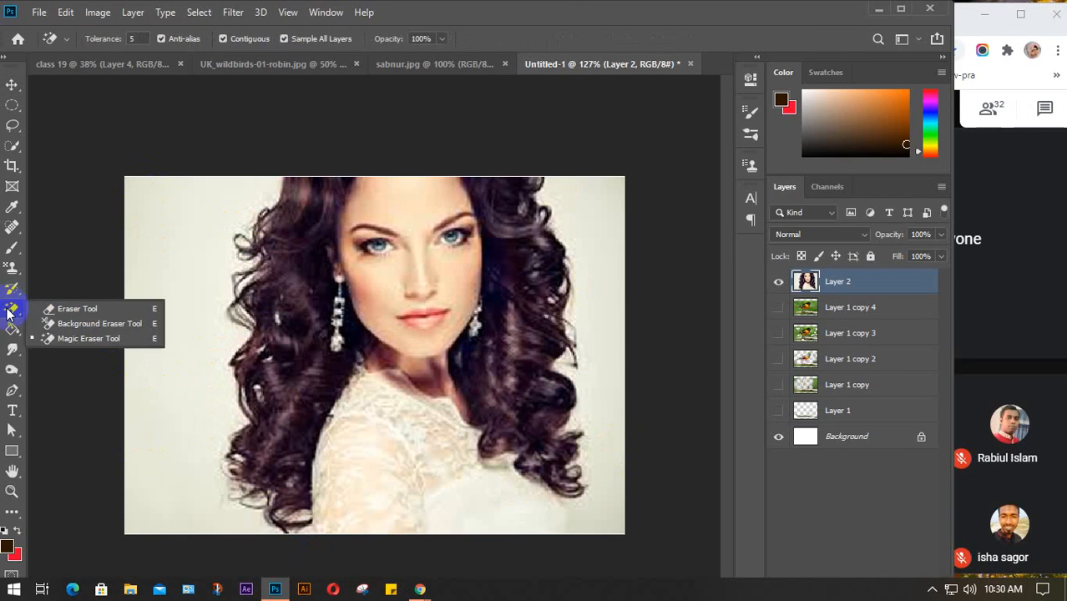
pyautogui.click(79, 313)
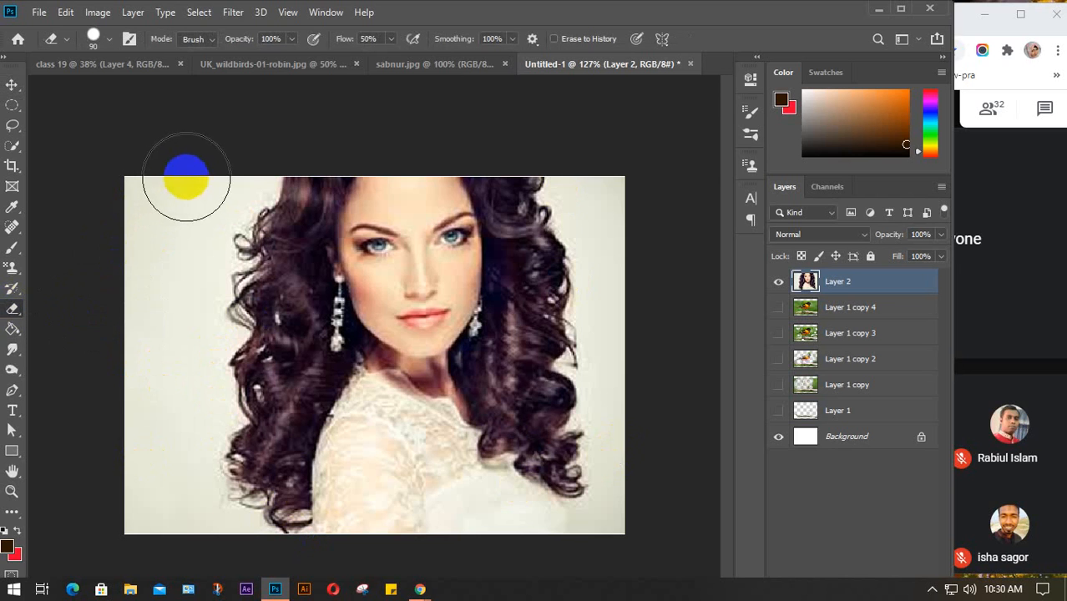
pyautogui.moveTo(206, 174)
pyautogui.mouseDown()
pyautogui.moveTo(142, 181)
pyautogui.moveTo(126, 210)
pyautogui.moveTo(134, 222)
pyautogui.moveTo(152, 182)
pyautogui.moveTo(176, 218)
pyautogui.moveTo(142, 306)
pyautogui.moveTo(136, 476)
pyautogui.moveTo(160, 562)
pyautogui.moveTo(150, 344)
pyautogui.moveTo(184, 194)
pyautogui.moveTo(157, 278)
pyautogui.moveTo(156, 458)
pyautogui.moveTo(174, 530)
pyautogui.moveTo(207, 588)
pyautogui.moveTo(95, 357)
pyautogui.moveTo(169, 183)
pyautogui.moveTo(184, 205)
pyautogui.mouseUp()
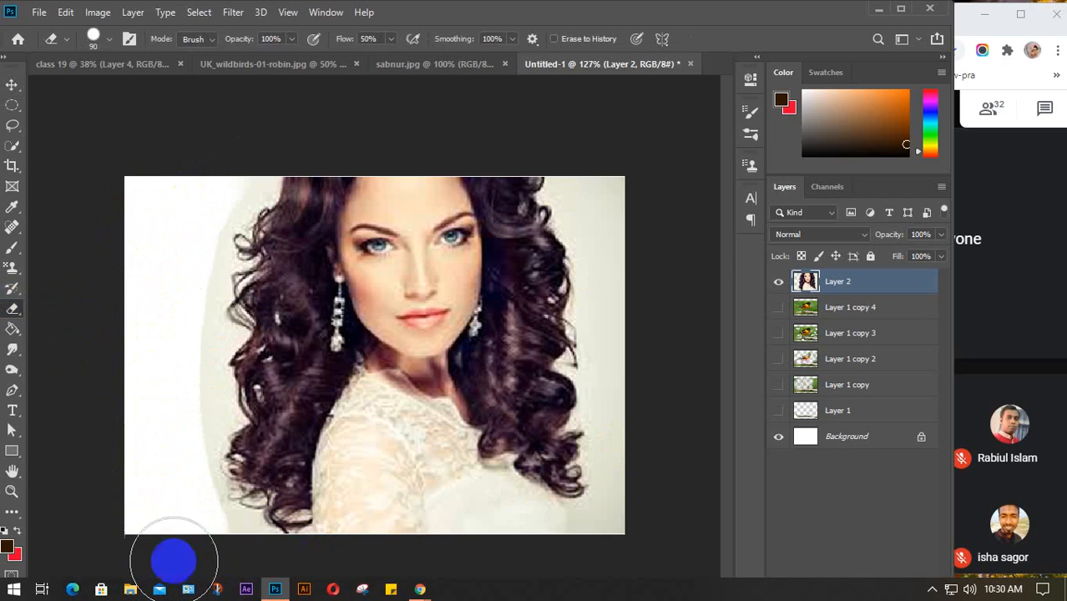
pyautogui.moveTo(608, 181)
pyautogui.mouseDown()
pyautogui.moveTo(638, 274)
pyautogui.moveTo(643, 381)
pyautogui.mouseUp()
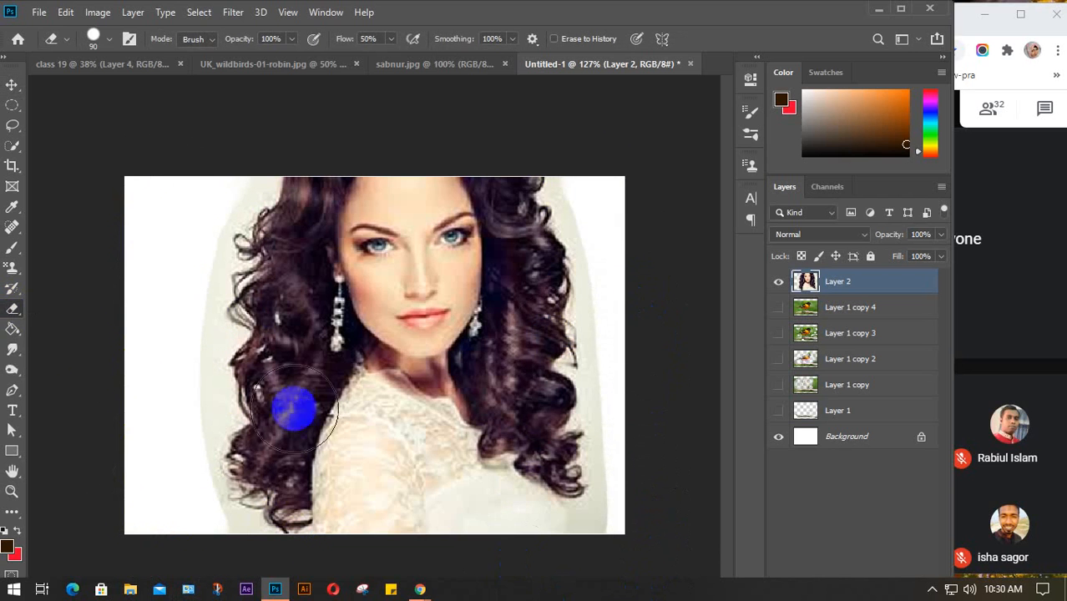
# Set up the Background Eraser with Once sampling, Discontiguous limits and 10% tolerance
pyautogui.rightClick(6, 310)
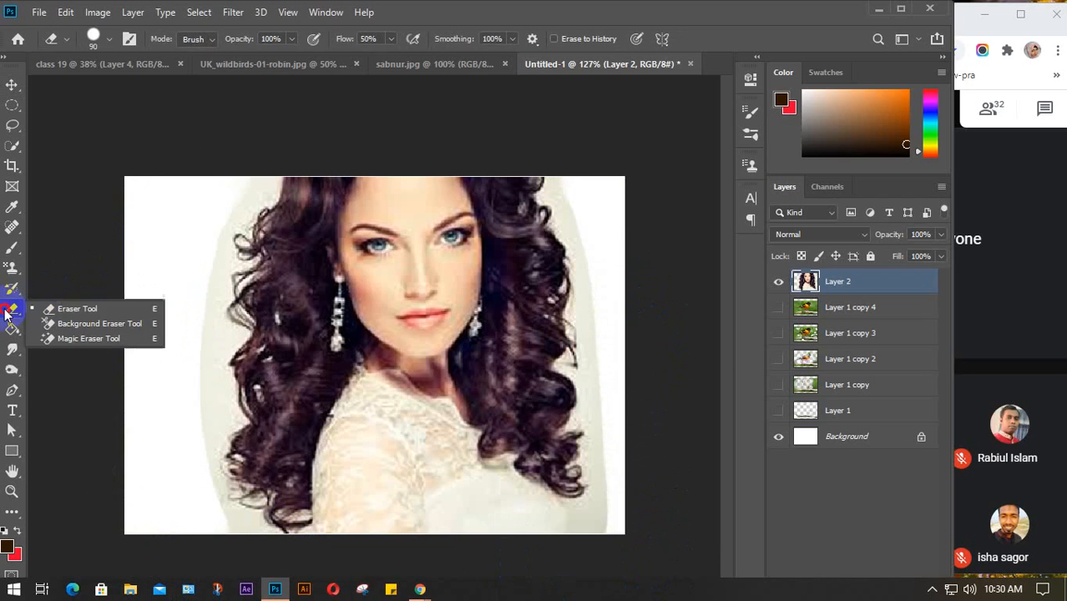
pyautogui.click(92, 323)
pyautogui.click(246, 212)
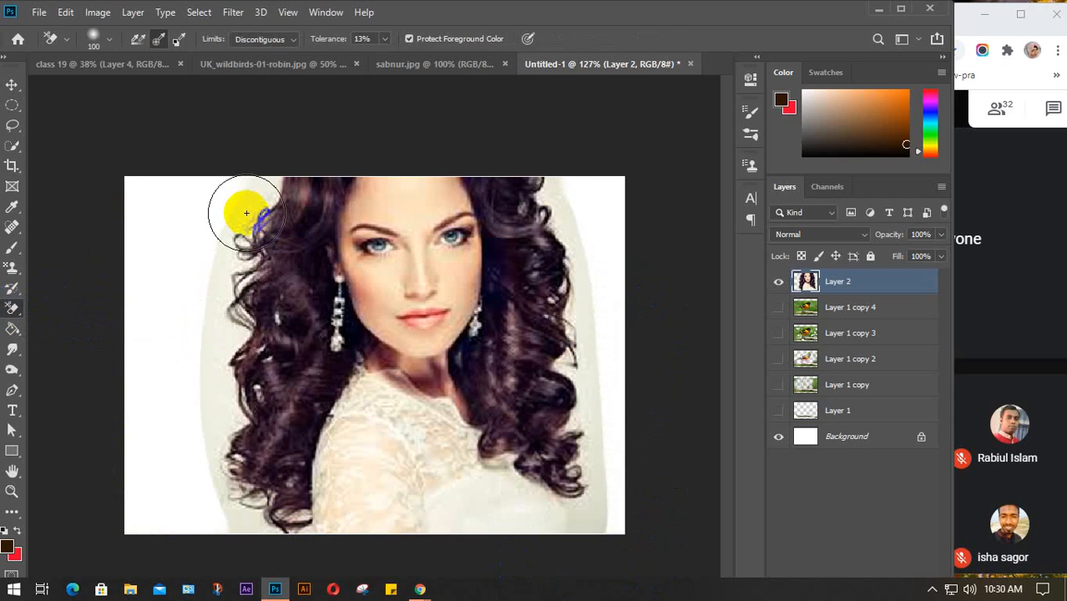
pyautogui.click(159, 42)
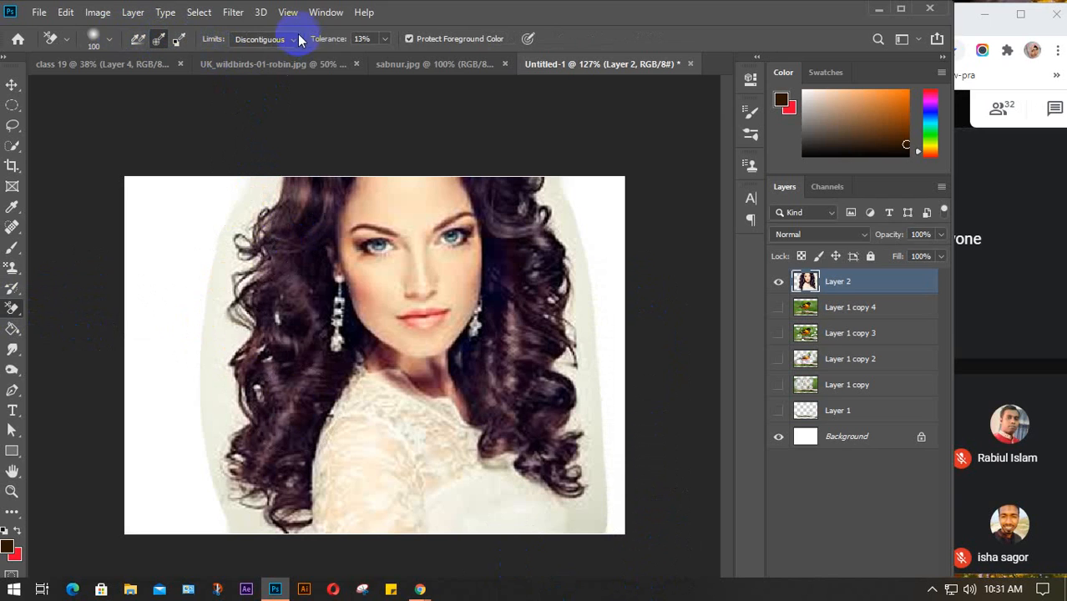
pyautogui.click(292, 40)
pyautogui.click(265, 56)
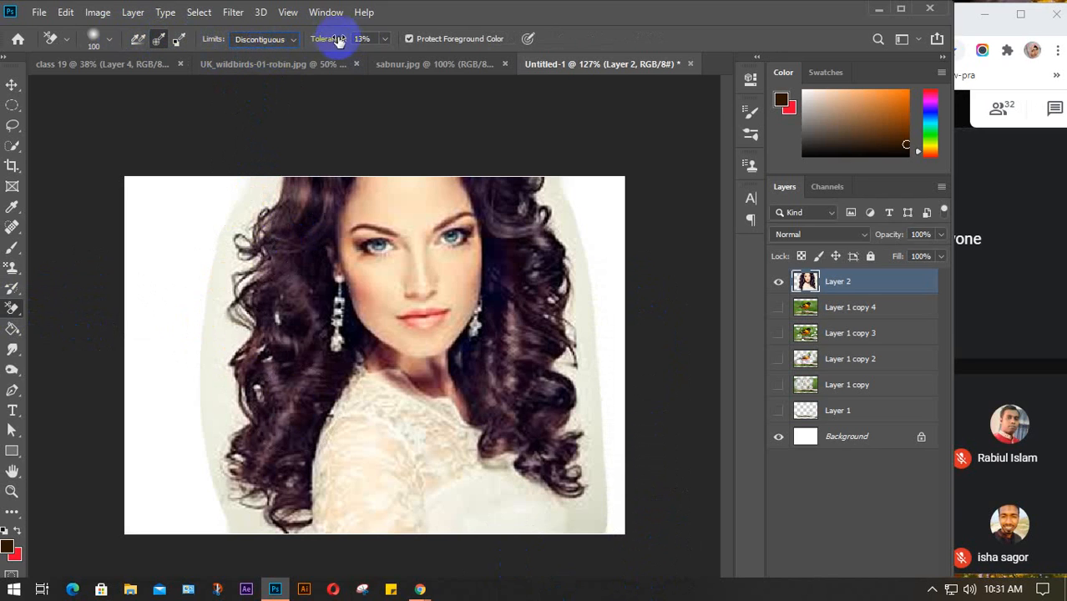
pyautogui.click(331, 42)
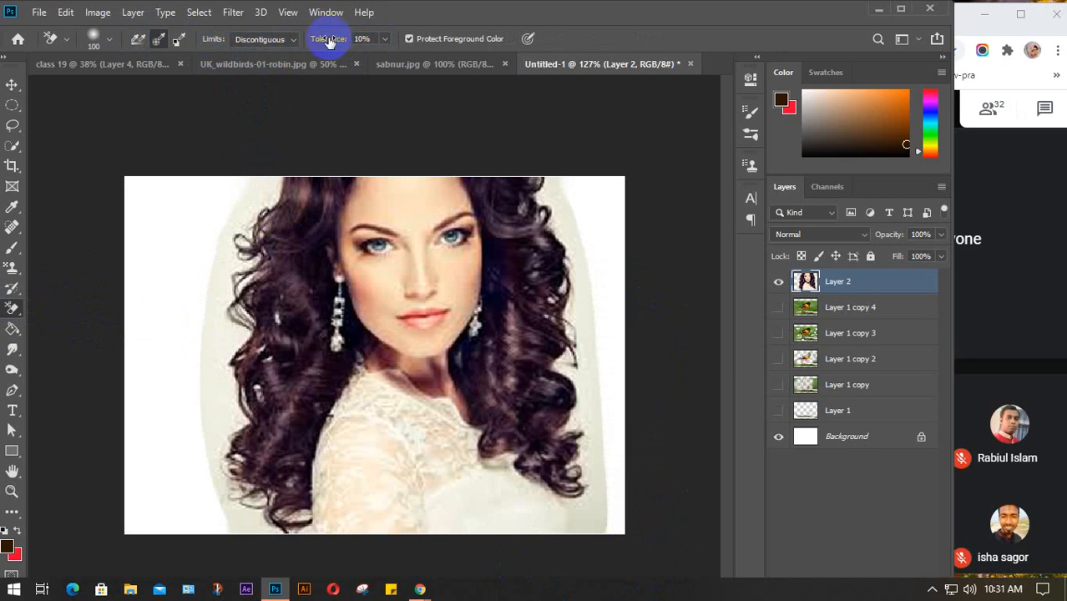
# Erase the remaining grey backdrop around the curls on the portrait's left side with the Background Eraser
pyautogui.click(272, 188)
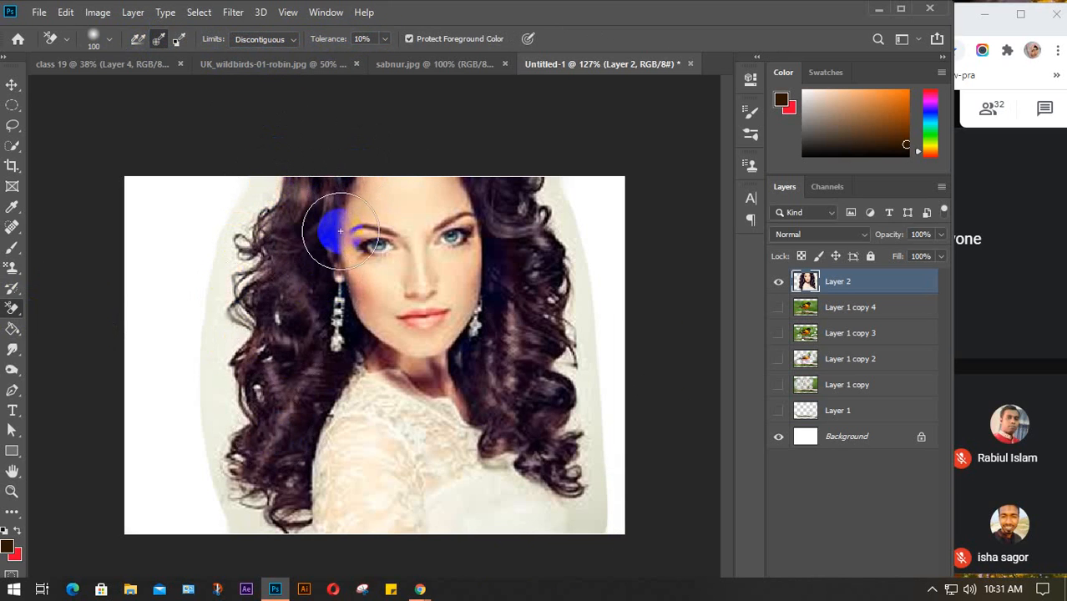
pyautogui.click(261, 189)
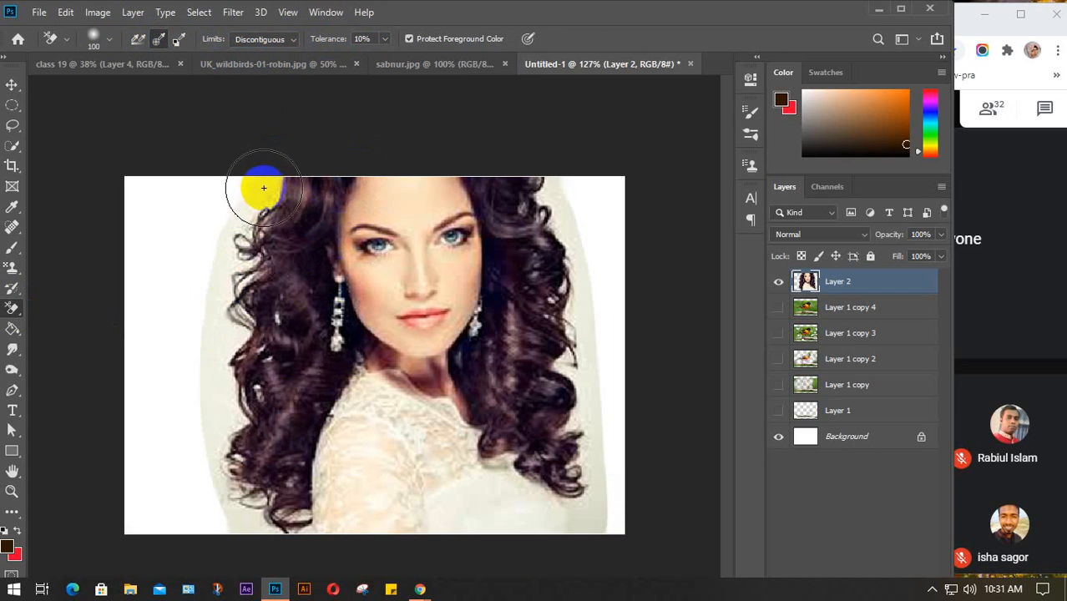
pyautogui.moveTo(261, 187)
pyautogui.mouseDown()
pyautogui.moveTo(239, 235)
pyautogui.moveTo(230, 328)
pyautogui.moveTo(291, 173)
pyautogui.moveTo(220, 336)
pyautogui.moveTo(217, 400)
pyautogui.moveTo(266, 218)
pyautogui.moveTo(236, 301)
pyautogui.moveTo(216, 432)
pyautogui.moveTo(235, 535)
pyautogui.moveTo(221, 375)
pyautogui.moveTo(218, 458)
pyautogui.moveTo(252, 528)
pyautogui.moveTo(264, 520)
pyautogui.moveTo(196, 389)
pyautogui.moveTo(210, 458)
pyautogui.moveTo(258, 532)
pyautogui.moveTo(235, 460)
pyautogui.moveTo(247, 322)
pyautogui.moveTo(238, 432)
pyautogui.moveTo(257, 532)
pyautogui.moveTo(219, 330)
pyautogui.moveTo(271, 167)
pyautogui.moveTo(233, 285)
pyautogui.moveTo(233, 407)
pyautogui.moveTo(262, 545)
pyautogui.moveTo(247, 540)
pyautogui.moveTo(219, 400)
pyautogui.moveTo(261, 230)
pyautogui.moveTo(227, 346)
pyautogui.moveTo(246, 534)
pyautogui.moveTo(243, 497)
pyautogui.moveTo(305, 281)
pyautogui.mouseUp()
pyautogui.scroll(3, 247, 527)
pyautogui.moveTo(172, 347)
pyautogui.mouseDown()
pyautogui.moveTo(205, 345)
pyautogui.moveTo(248, 378)
pyautogui.moveTo(215, 269)
pyautogui.moveTo(238, 185)
pyautogui.moveTo(198, 235)
pyautogui.moveTo(211, 305)
pyautogui.moveTo(174, 119)
pyautogui.moveTo(204, 355)
pyautogui.moveTo(191, 193)
pyautogui.moveTo(234, 364)
pyautogui.moveTo(267, 412)
pyautogui.moveTo(197, 214)
pyautogui.moveTo(198, 241)
pyautogui.moveTo(201, 189)
pyautogui.moveTo(238, 409)
pyautogui.moveTo(207, 242)
pyautogui.moveTo(207, 354)
pyautogui.moveTo(191, 392)
pyautogui.moveTo(201, 415)
pyautogui.moveTo(193, 328)
pyautogui.moveTo(208, 229)
pyautogui.moveTo(248, 148)
pyautogui.moveTo(202, 303)
pyautogui.mouseUp()
pyautogui.scroll(-2, 246, 436)
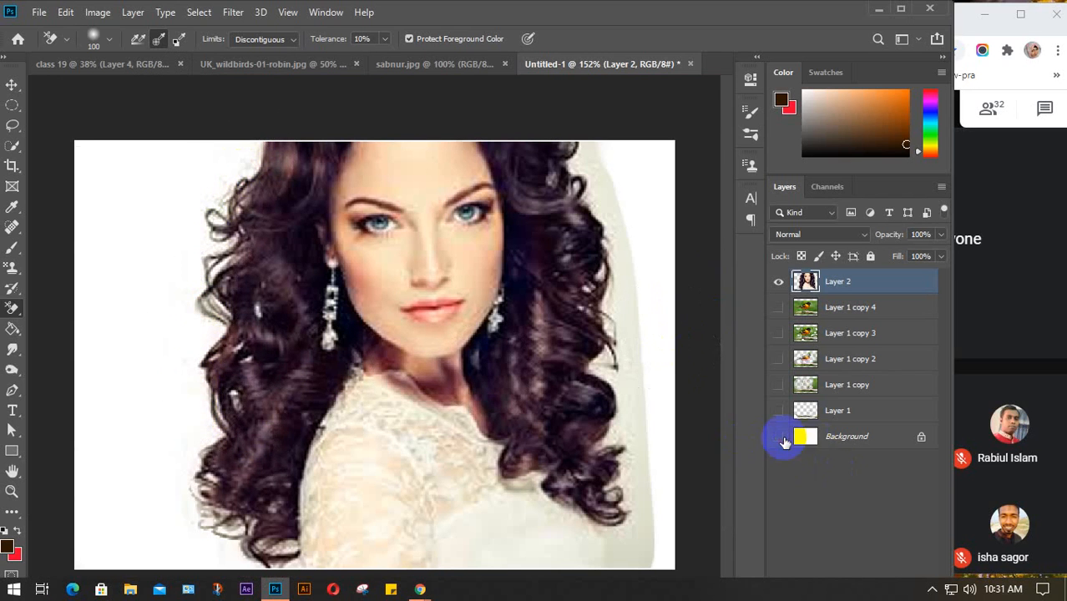
# Hide the Background layer and toggle Layer 2 and Background visibility to demonstrate transparency, leaving only Layer 2 shown
pyautogui.click(784, 443)
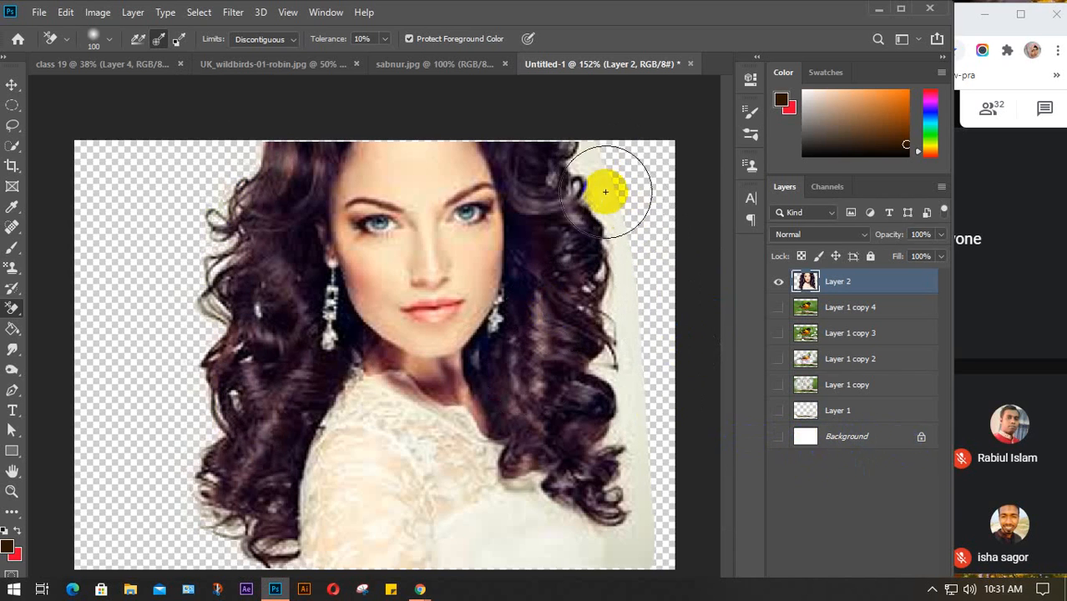
pyautogui.moveTo(595, 153); pyautogui.dragTo(587, 151)
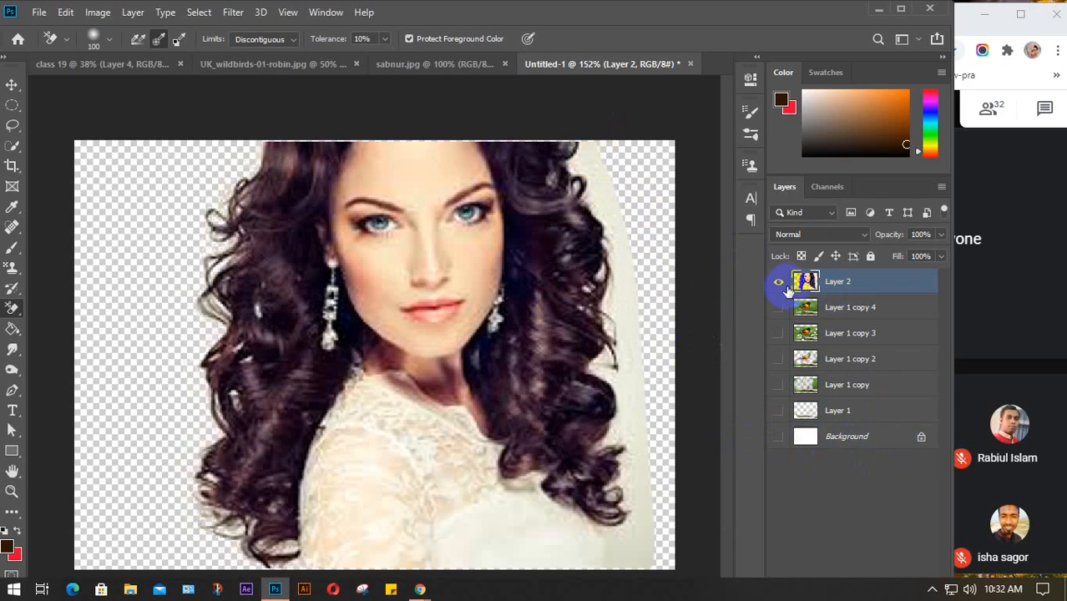
pyautogui.click(785, 286)
pyautogui.click(778, 284)
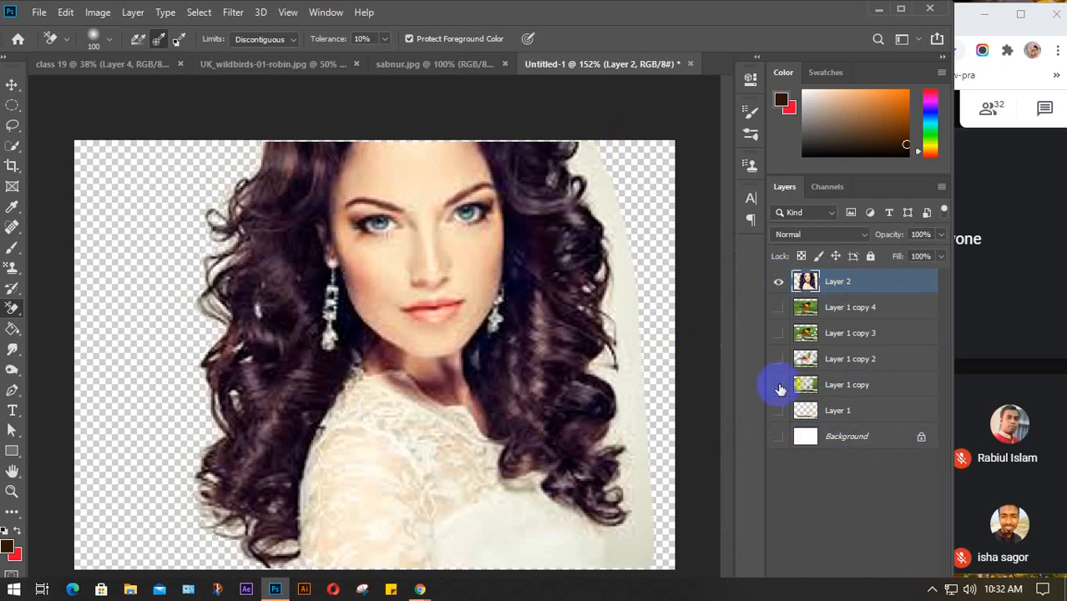
pyautogui.click(778, 283)
pyautogui.click(775, 436)
pyautogui.click(776, 437)
pyautogui.click(775, 437)
pyautogui.click(776, 438)
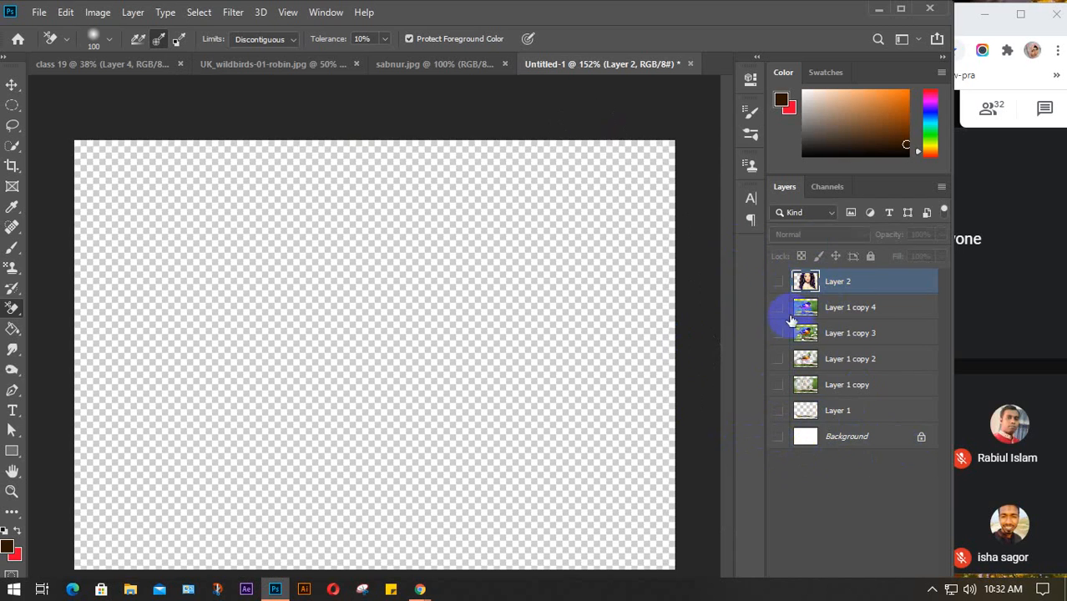
pyautogui.click(775, 283)
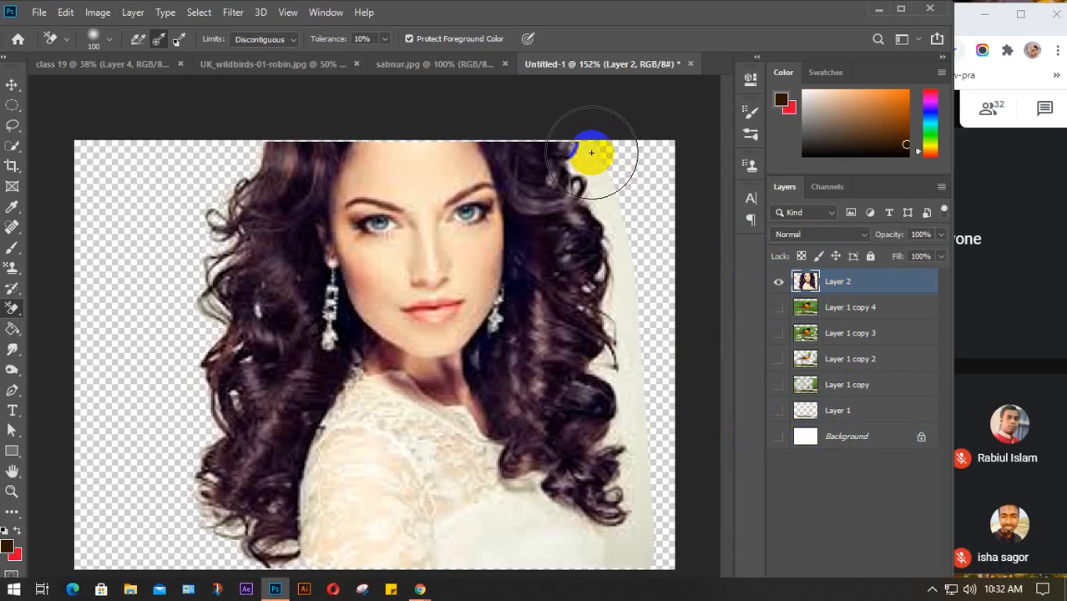
# Erase the backdrop along the right side of the hair, undoing the first Background Eraser stroke and repeating it
pyautogui.moveTo(588, 152)
pyautogui.mouseDown()
pyautogui.moveTo(609, 231)
pyautogui.moveTo(615, 429)
pyautogui.moveTo(603, 363)
pyautogui.moveTo(606, 231)
pyautogui.moveTo(590, 216)
pyautogui.moveTo(647, 555)
pyautogui.moveTo(600, 225)
pyautogui.moveTo(662, 448)
pyautogui.moveTo(667, 543)
pyautogui.moveTo(651, 424)
pyautogui.mouseUp()
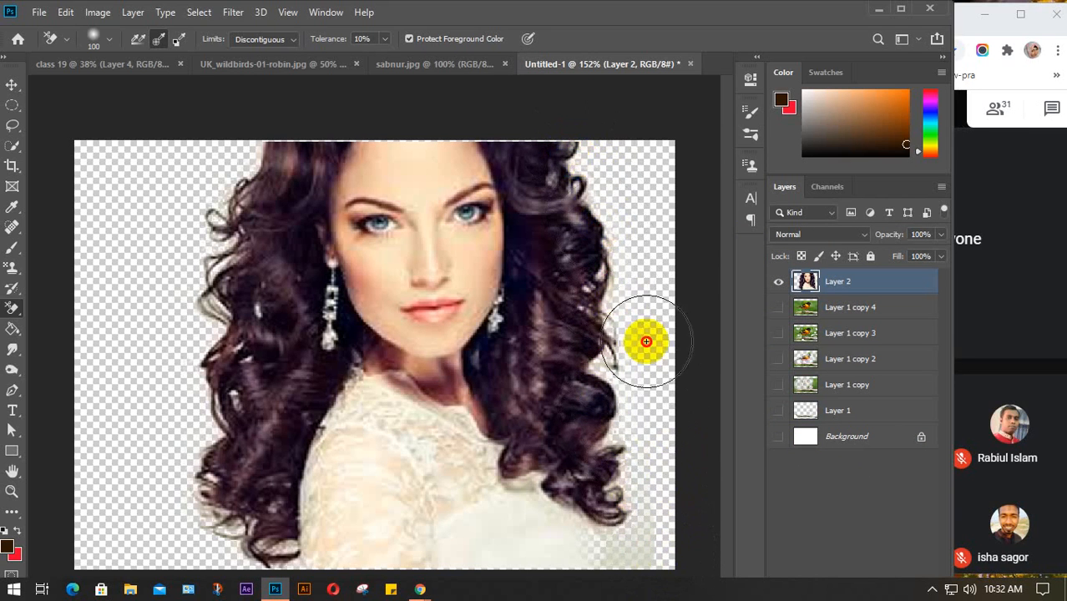
pyautogui.hotkey('ctrl', 'z')
pyautogui.moveTo(590, 105)
pyautogui.mouseDown()
pyautogui.moveTo(648, 406)
pyautogui.moveTo(584, 167)
pyautogui.moveTo(622, 356)
pyautogui.moveTo(663, 464)
pyautogui.moveTo(660, 519)
pyautogui.mouseUp()
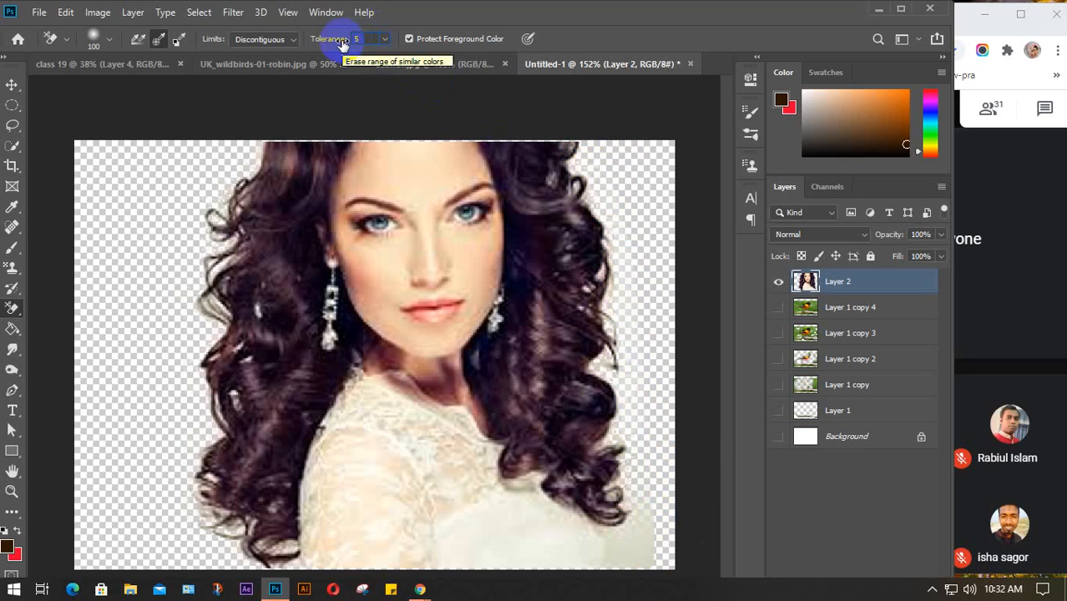
# Erase the leftover backdrop beside the dress's lower right edge at 5% tolerance, reducing the Background Eraser brush to 40
pyautogui.moveTo(603, 552)
pyautogui.mouseDown()
pyautogui.moveTo(614, 543)
pyautogui.moveTo(612, 569)
pyautogui.moveTo(647, 584)
pyautogui.mouseUp()
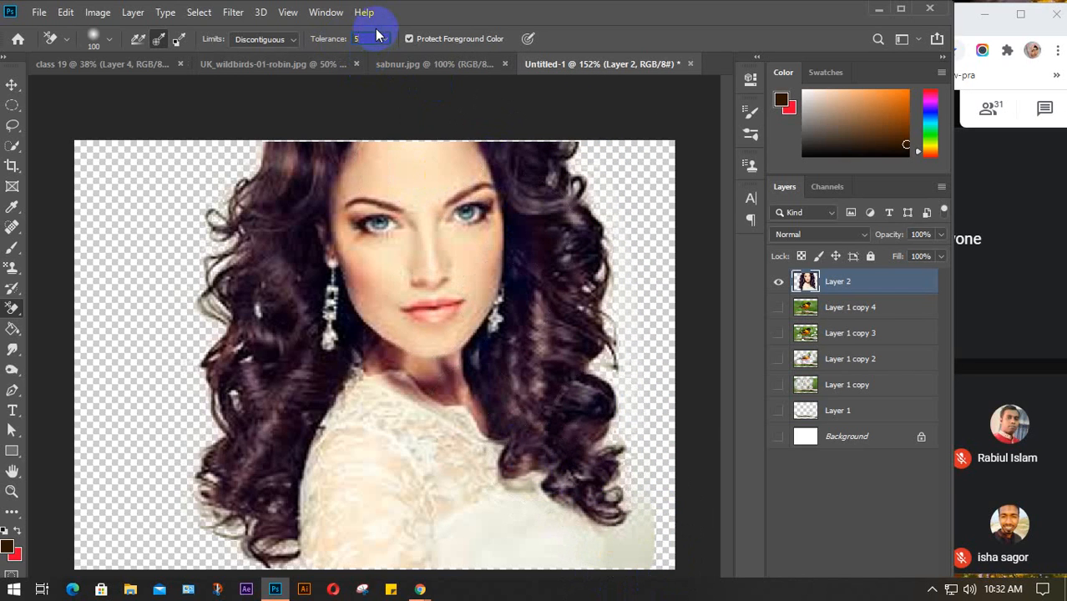
pyautogui.moveTo(608, 518)
pyautogui.mouseDown()
pyautogui.moveTo(642, 520)
pyautogui.moveTo(642, 486)
pyautogui.mouseUp()
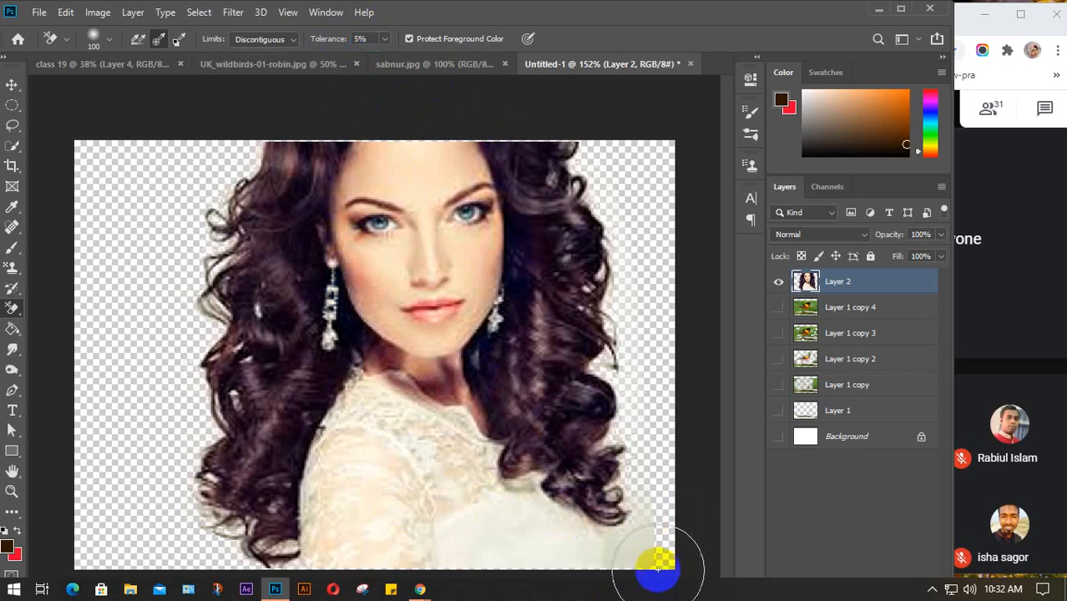
pyautogui.press('[')
pyautogui.press('[')
pyautogui.press('[')
pyautogui.press('[')
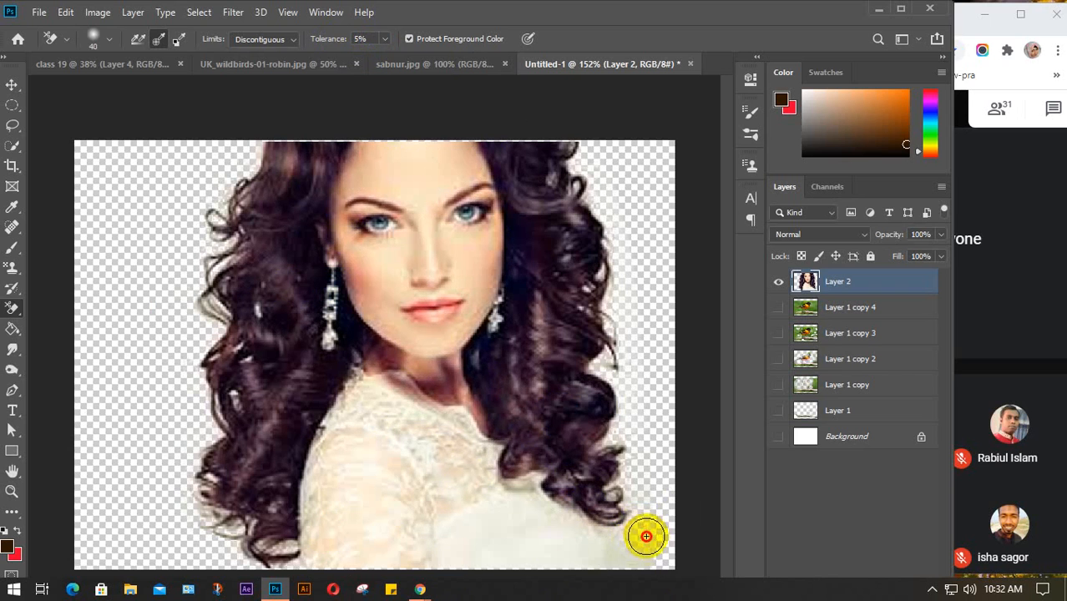
pyautogui.moveTo(643, 551)
pyautogui.mouseDown()
pyautogui.moveTo(661, 584)
pyautogui.moveTo(623, 527)
pyautogui.moveTo(650, 580)
pyautogui.moveTo(645, 521)
pyautogui.moveTo(659, 578)
pyautogui.moveTo(652, 509)
pyautogui.moveTo(665, 570)
pyautogui.moveTo(635, 519)
pyautogui.moveTo(631, 535)
pyautogui.moveTo(626, 440)
pyautogui.moveTo(631, 526)
pyautogui.moveTo(632, 216)
pyautogui.moveTo(639, 299)
pyautogui.moveTo(596, 162)
pyautogui.moveTo(594, 299)
pyautogui.moveTo(565, 332)
pyautogui.mouseUp()
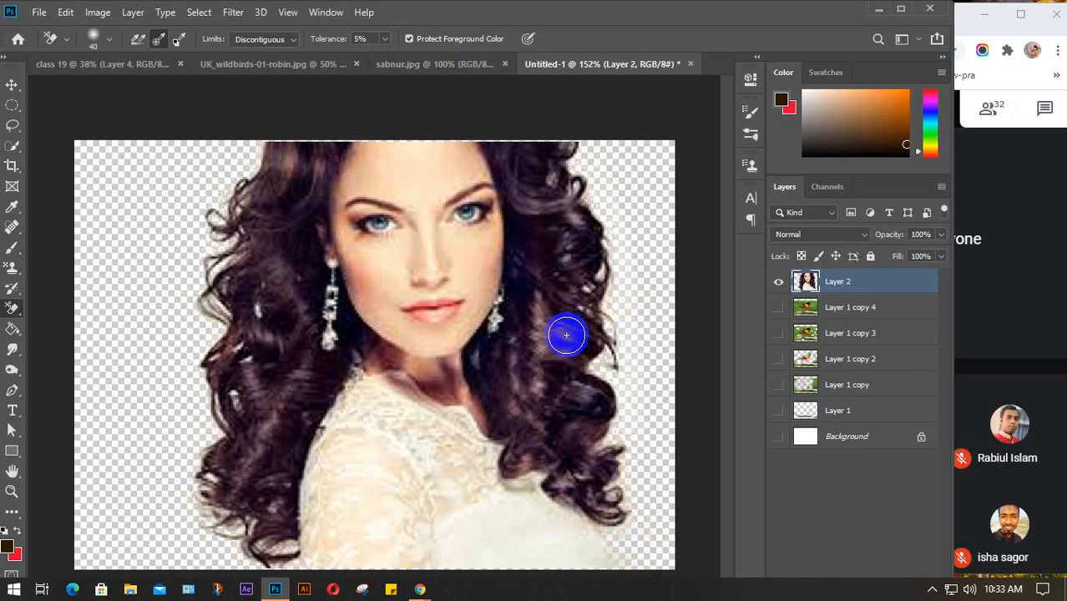
# Paste the original portrait as a new layer and move it into the canvas's upper right corner
pyautogui.click(11, 84)
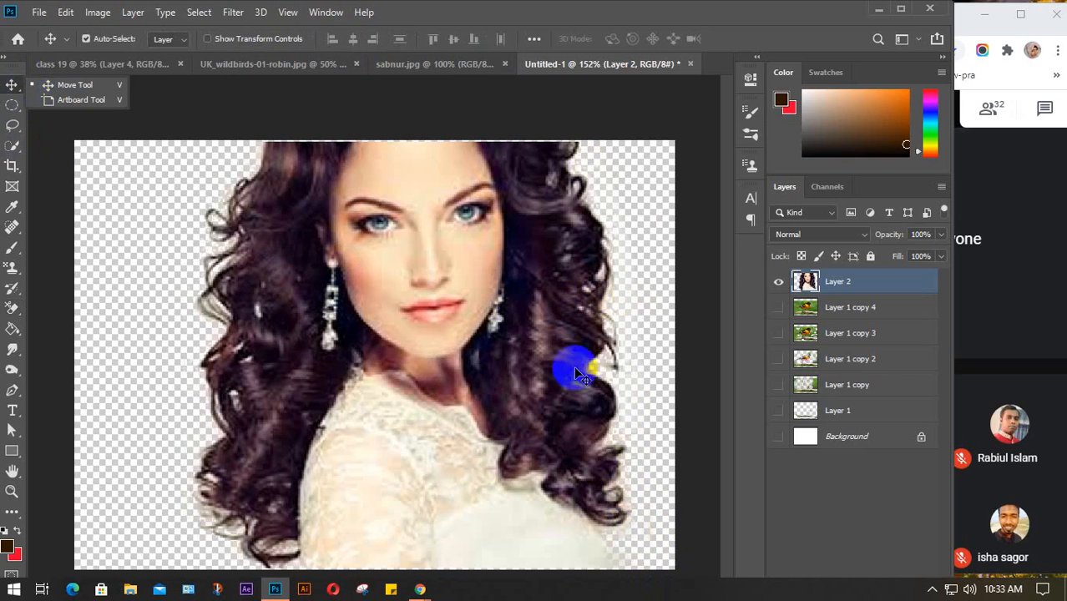
pyautogui.scroll(-4, 574, 384)
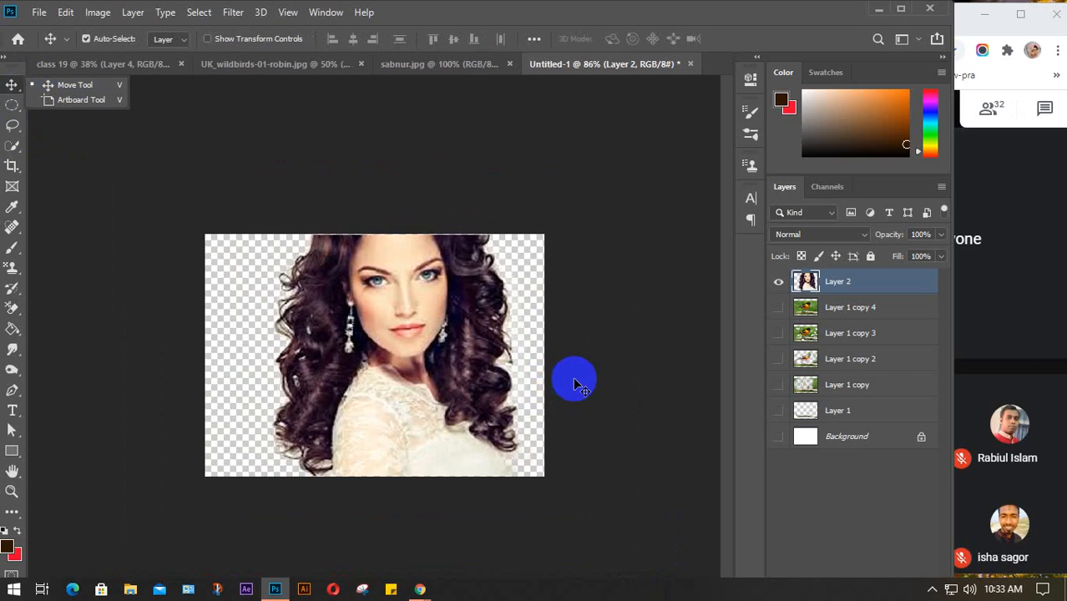
pyautogui.hotkey('ctrl', 'v')
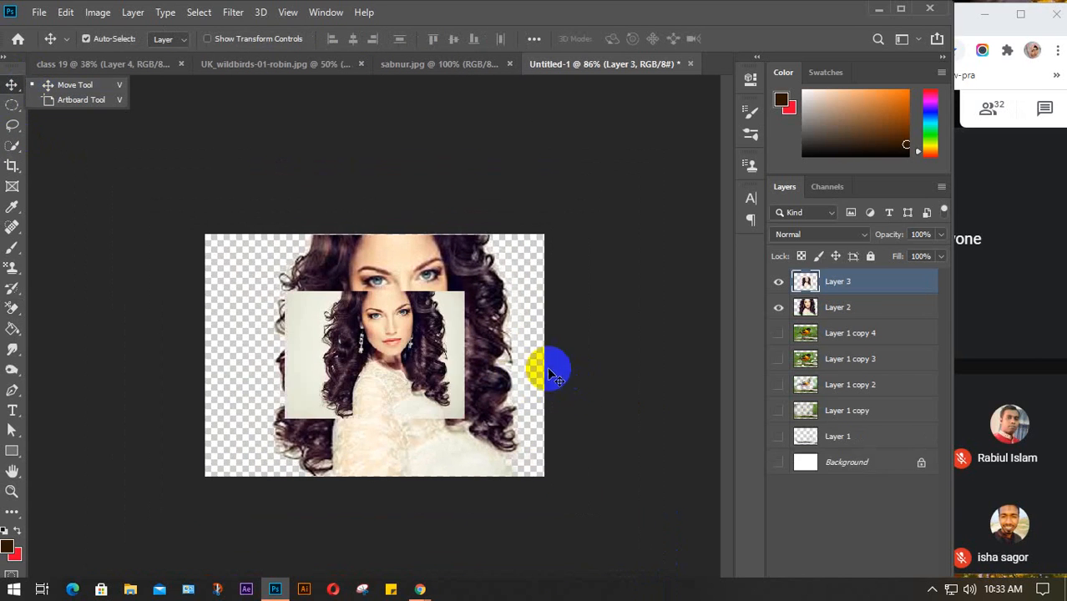
pyautogui.moveTo(376, 355); pyautogui.dragTo(480, 315)
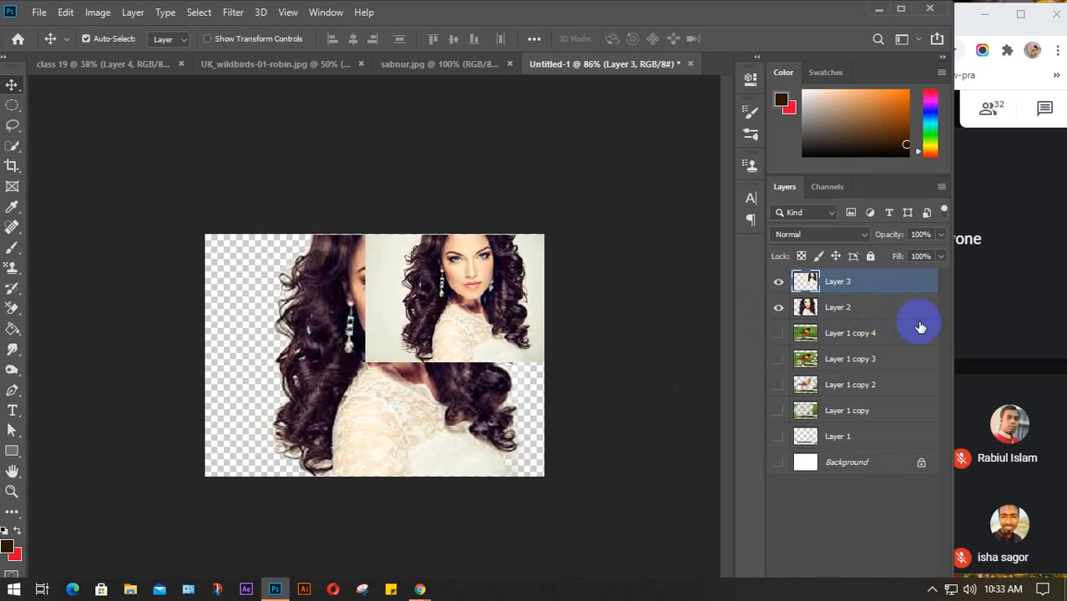
pyautogui.click(975, 27)
pyautogui.click(970, 15)
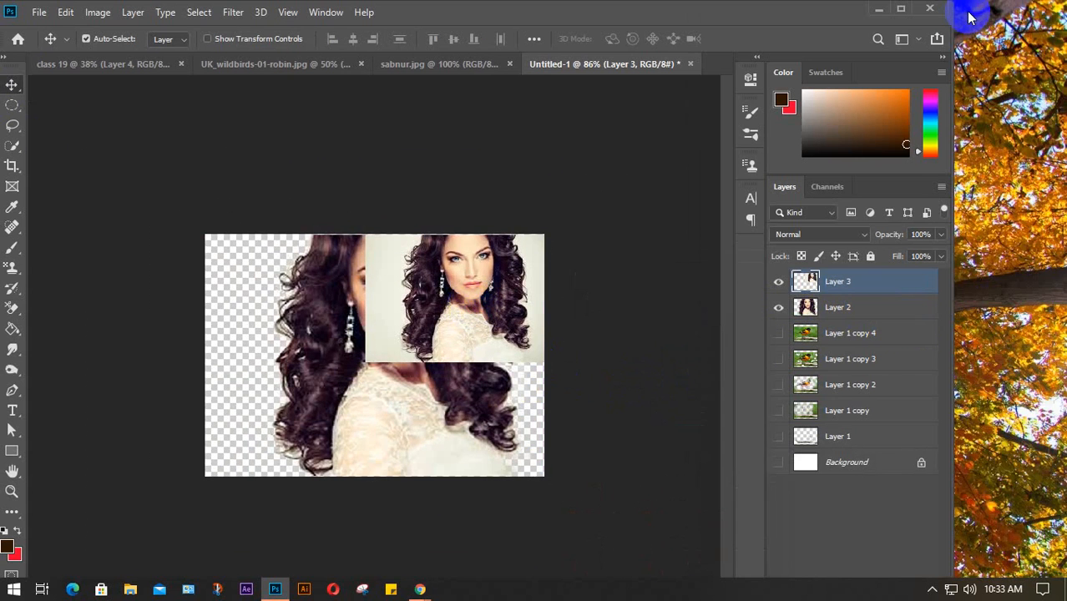
pyautogui.click(278, 553)
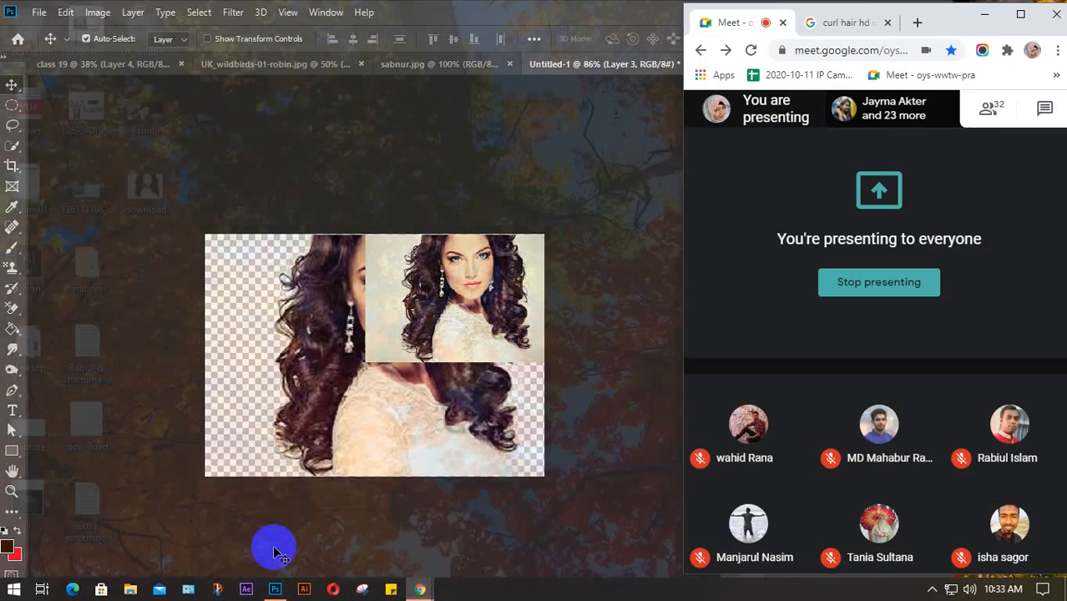
pyautogui.click(932, 590)
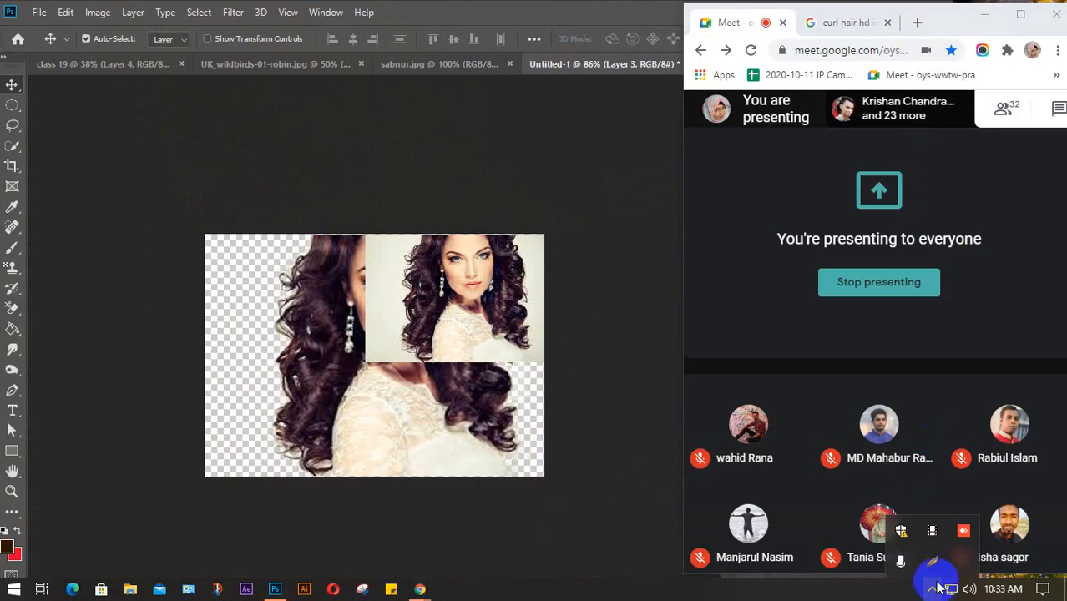
pyautogui.click(933, 533)
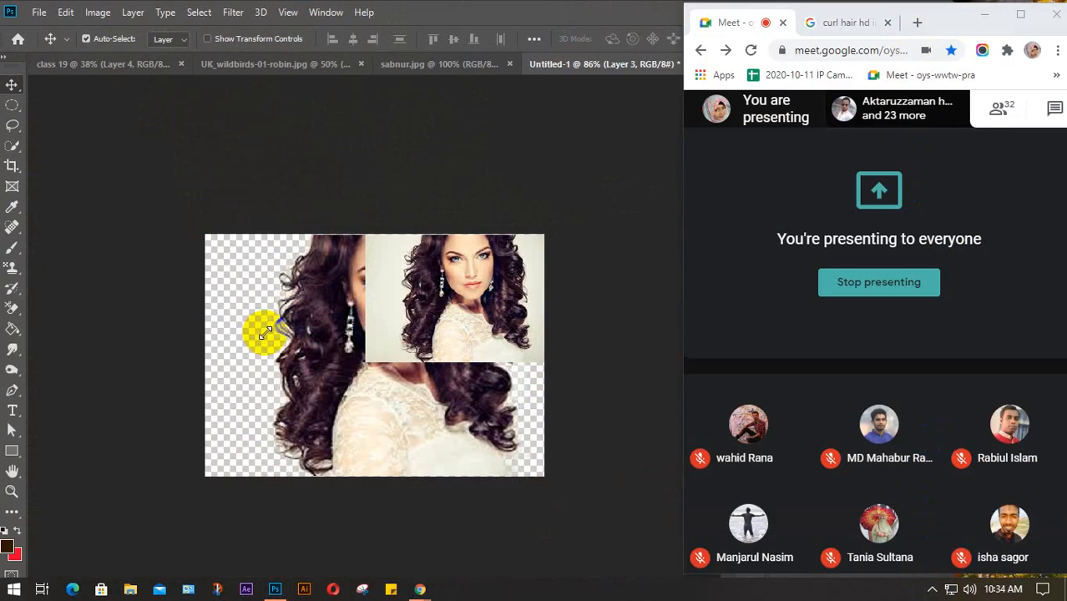
pyautogui.click(209, 285)
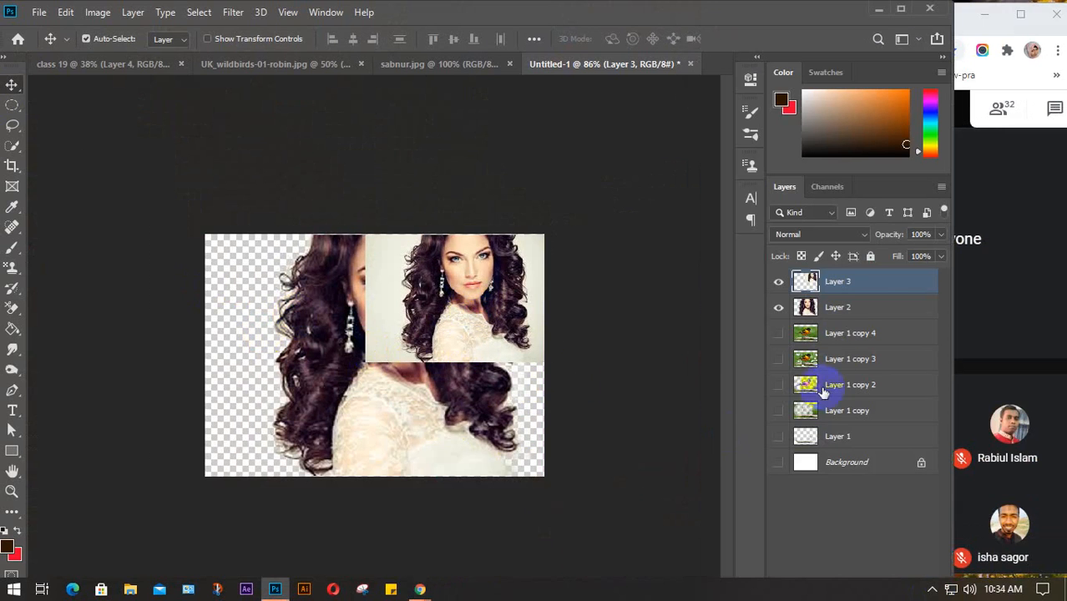
# Scale the cutout on Layer 2 down to about the pasted portrait's size and place it in the canvas's left half
pyautogui.click(862, 306)
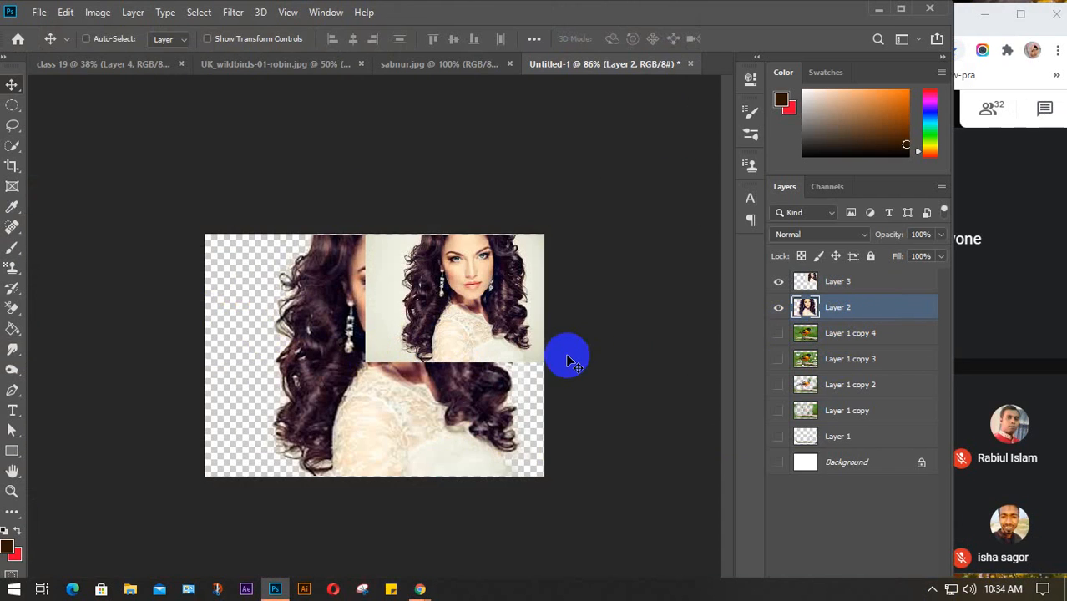
pyautogui.hotkey('ctrl', 't')
pyautogui.moveTo(543, 234); pyautogui.dragTo(383, 355)
pyautogui.moveTo(290, 436); pyautogui.dragTo(286, 348)
pyautogui.press('Return')
# Move the pasted portrait down level with the cutout and shift the cutout slightly left for a side-by-side comparison
pyautogui.moveTo(459, 307); pyautogui.dragTo(461, 338)
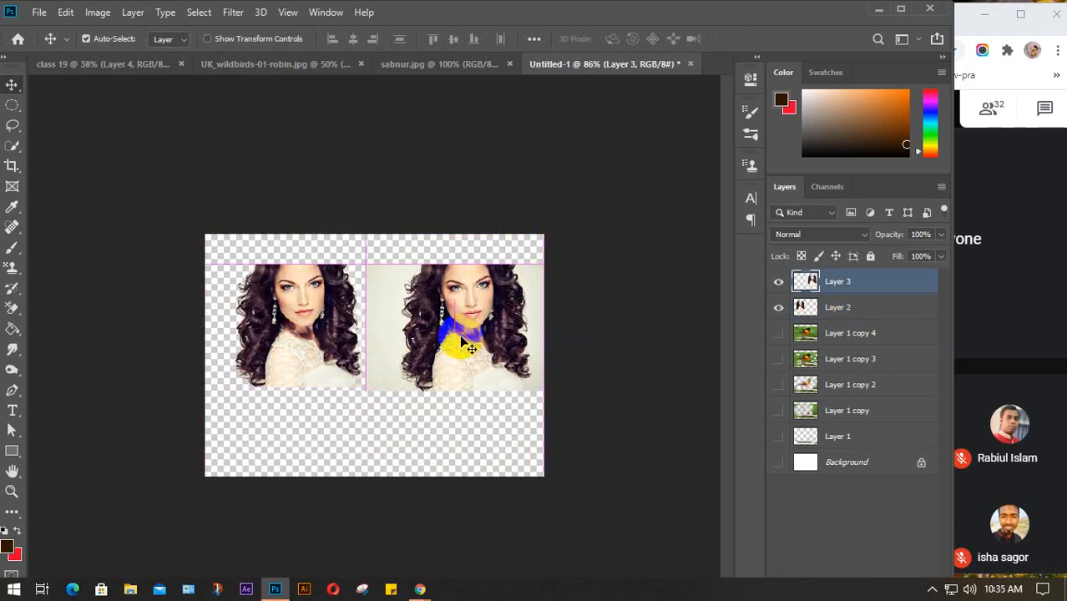
pyautogui.moveTo(290, 338); pyautogui.dragTo(276, 342)
pyautogui.hotkey('ctrl', '+')
pyautogui.hotkey('ctrl', '+')
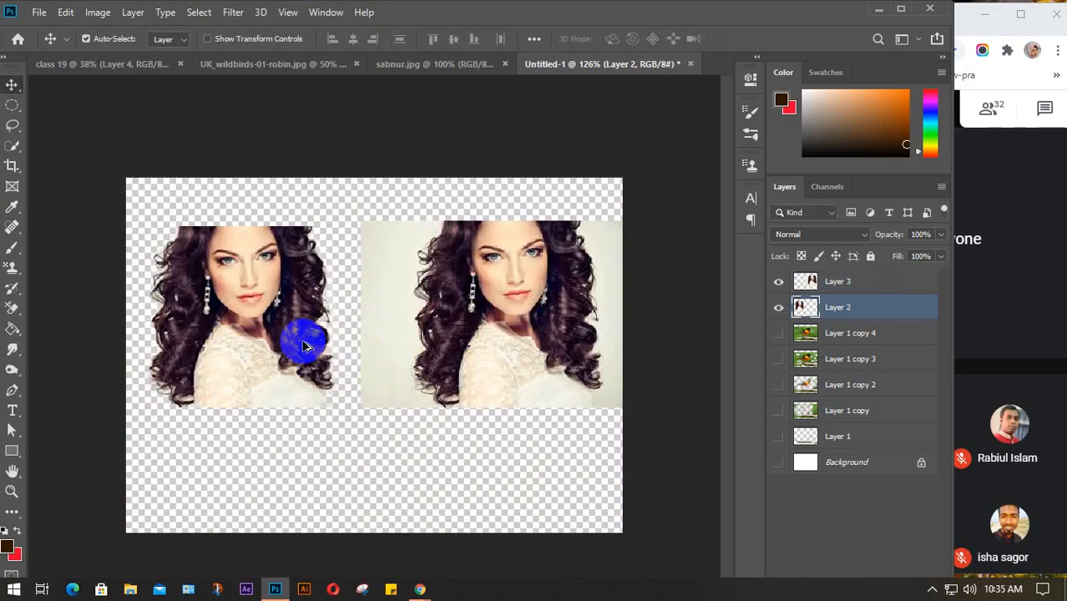
# Move the Layer 2 cutout slightly closer to the canvas's left edge, compare it with the original portrait and select Layer 3
pyautogui.scroll(2, 305, 344)
pyautogui.moveTo(373, 345); pyautogui.dragTo(390, 385)
pyautogui.moveTo(298, 321); pyautogui.dragTo(252, 338)
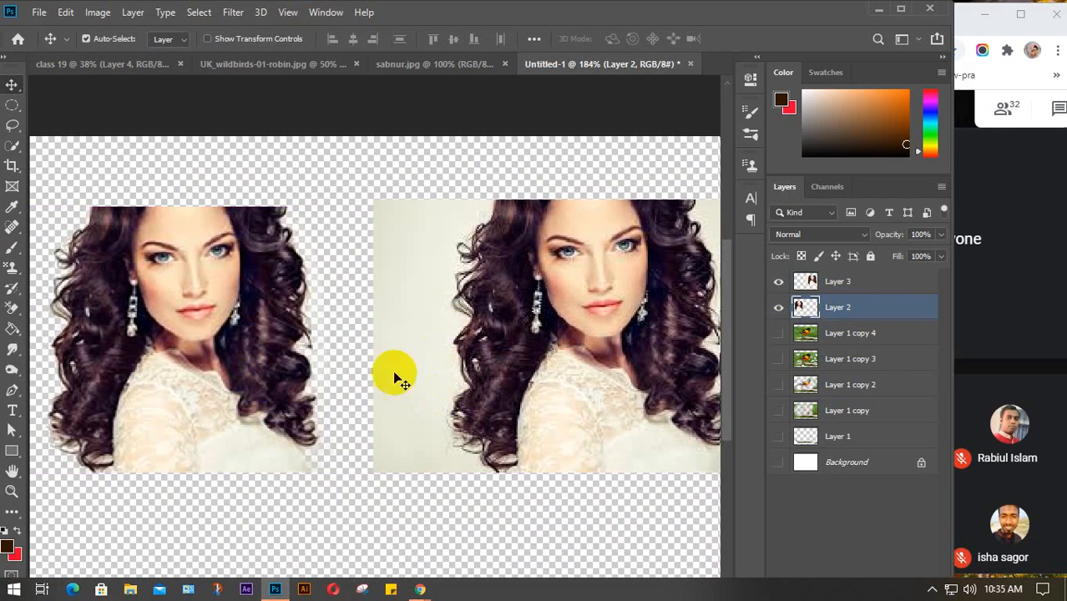
pyautogui.scroll(-5, 469, 382)
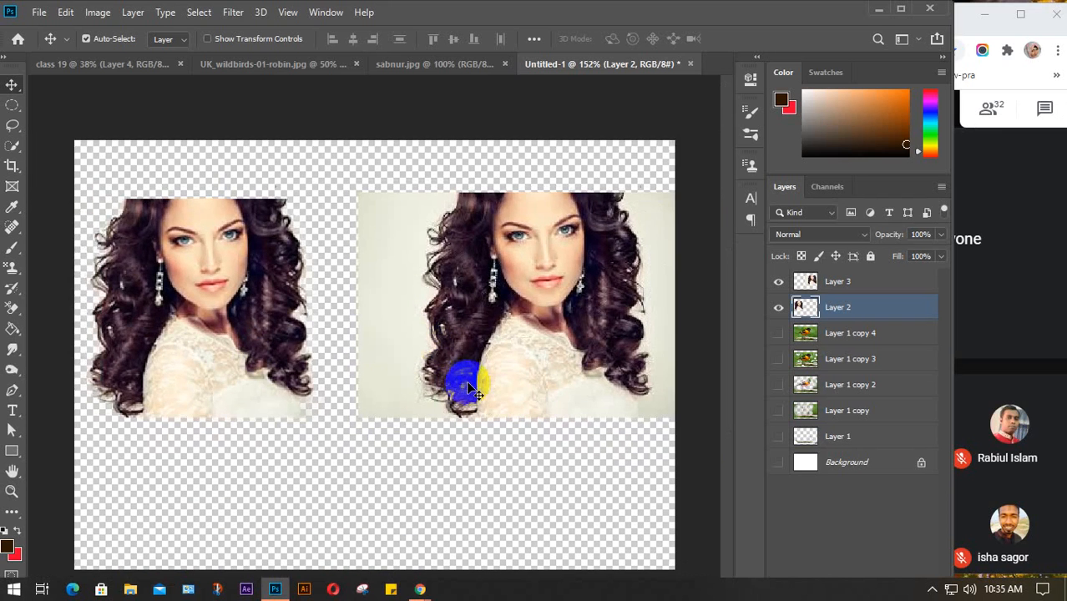
pyautogui.moveTo(238, 334); pyautogui.dragTo(245, 357)
pyautogui.moveTo(394, 355); pyautogui.dragTo(405, 352)
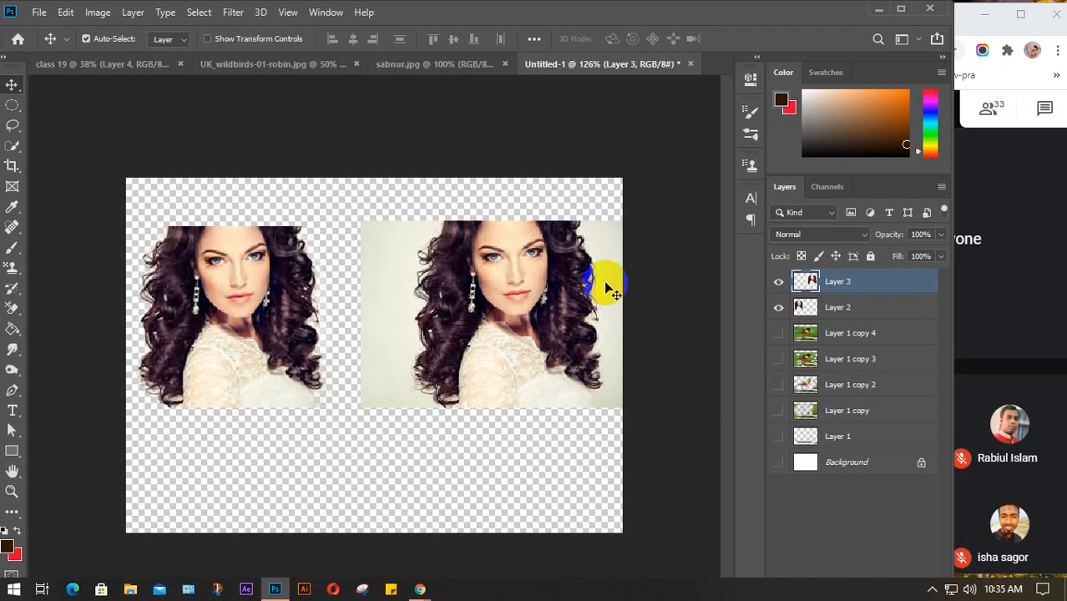
pyautogui.moveTo(825, 373); pyautogui.dragTo(798, 321)
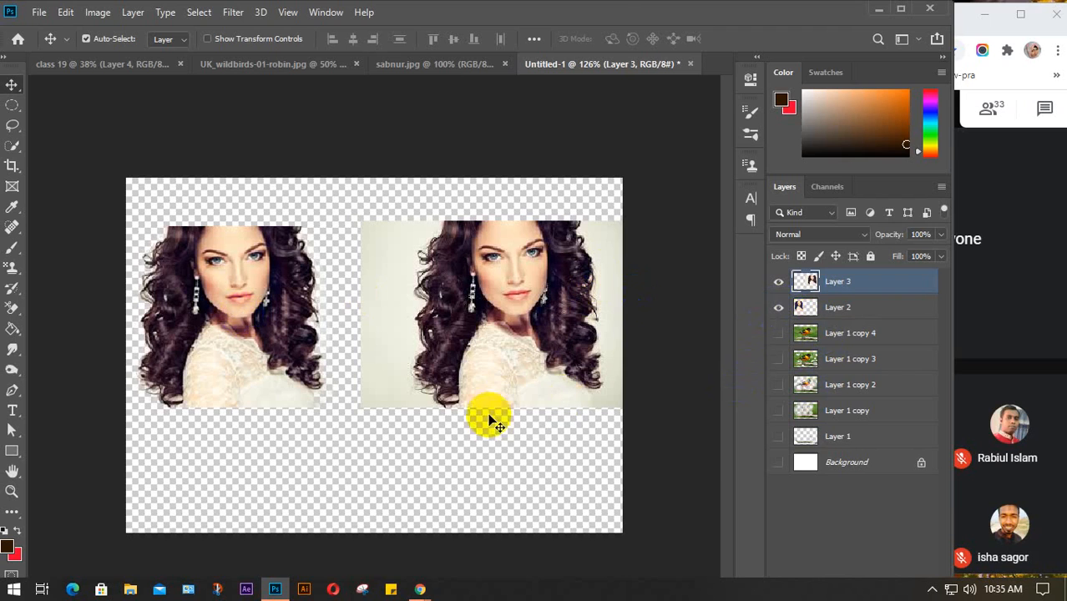
pyautogui.click(879, 10)
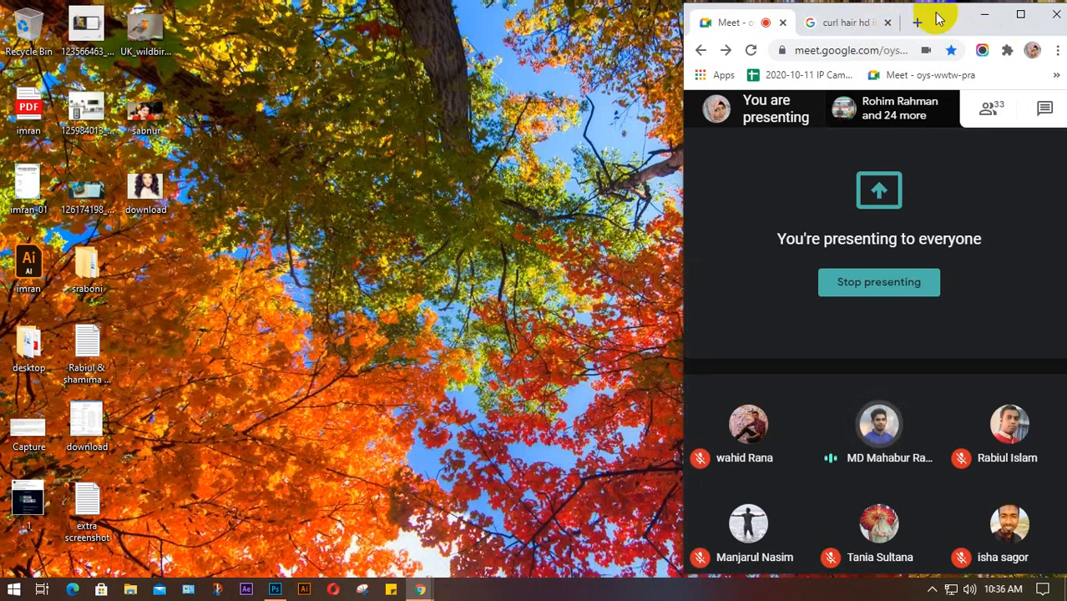
pyautogui.moveTo(922, 7); pyautogui.dragTo(921, 1)
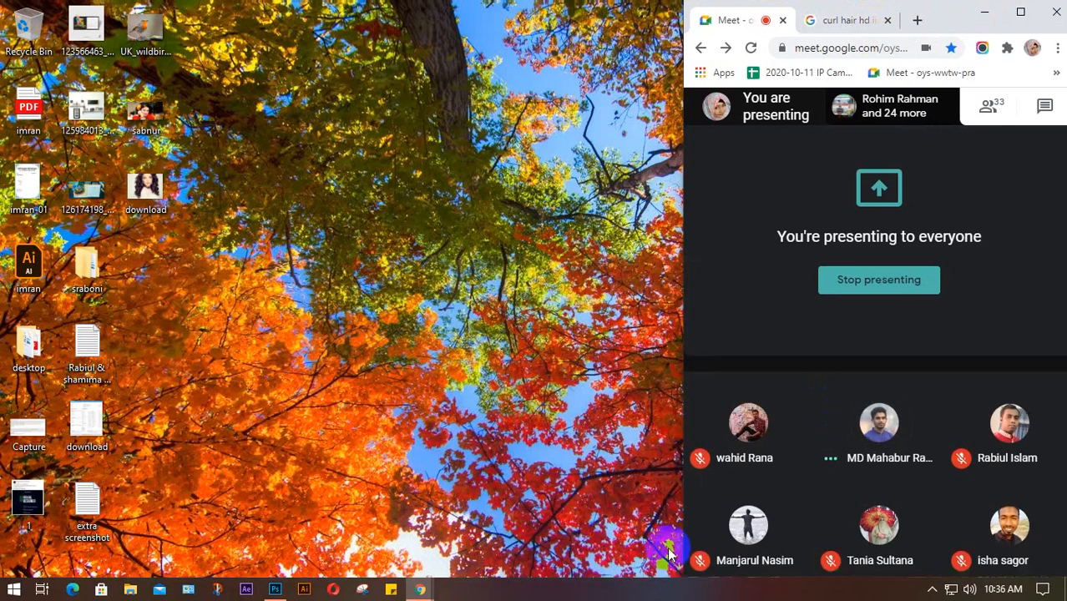
pyautogui.moveTo(421, 591)
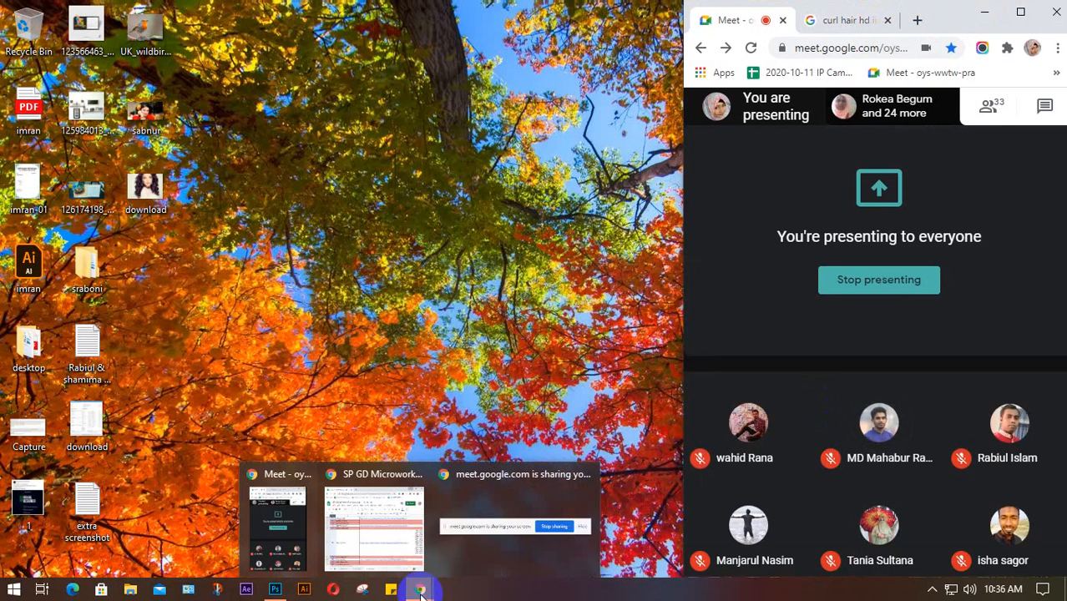
pyautogui.moveTo(274, 590)
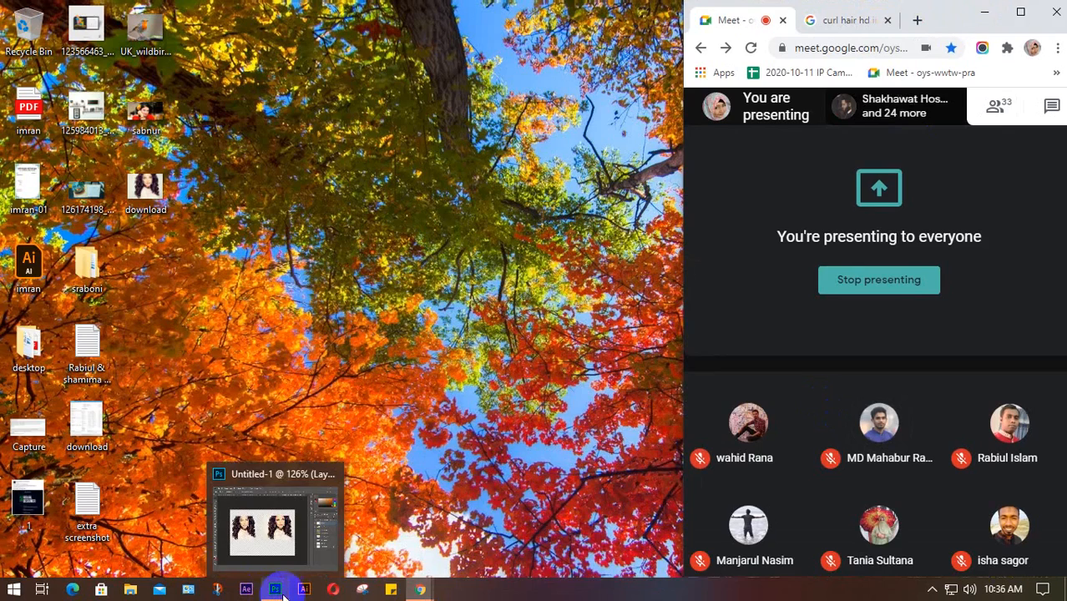
pyautogui.click(302, 524)
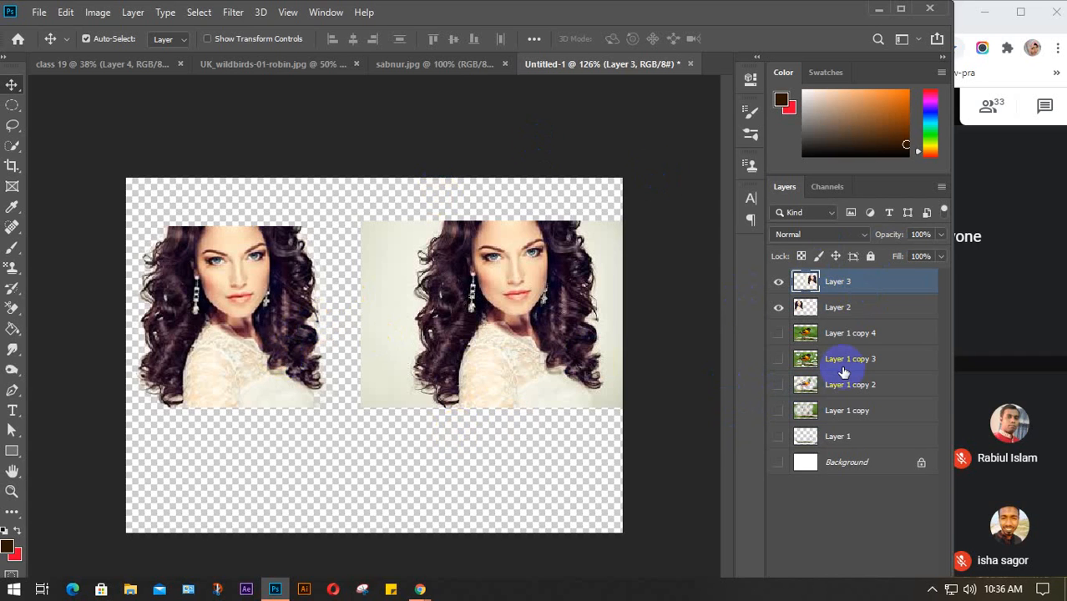
# Minimize Photoshop and switch to the Google Meet window in Chrome, enlarging it to fill the screen
pyautogui.click(875, 12)
pyautogui.click(1021, 13)
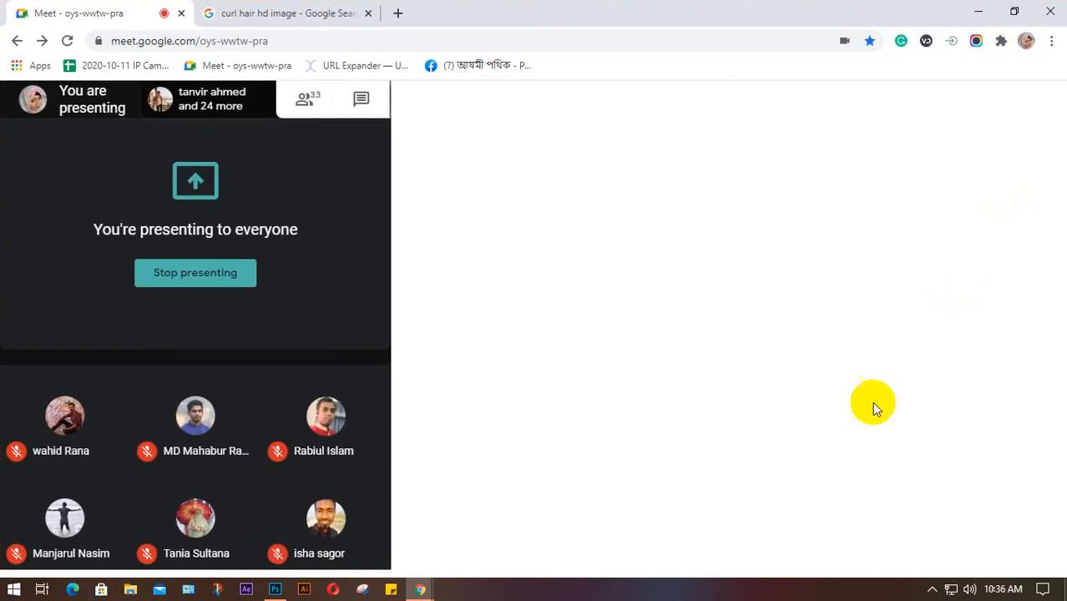